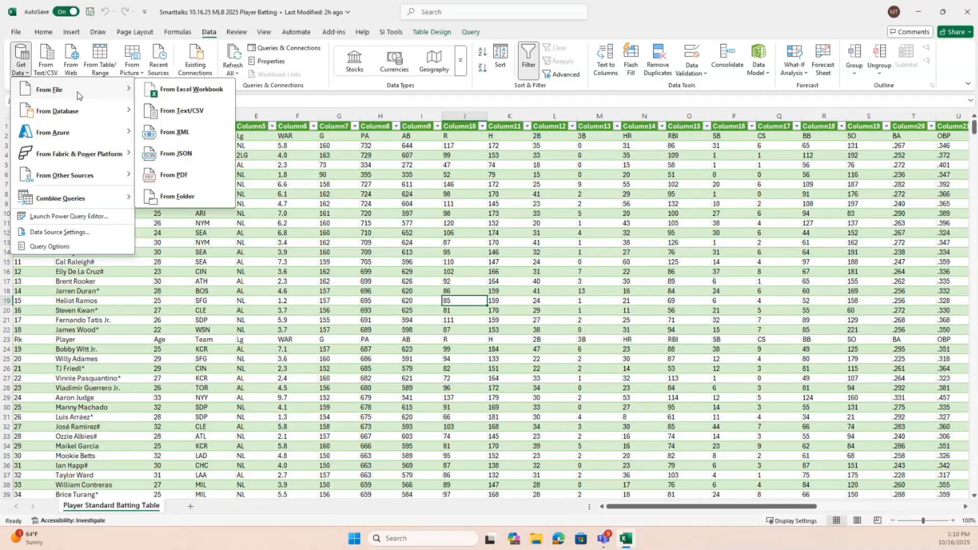
Add a new blank worksheet to the workbook and return to the Player Standard Batting Table sheet
mouse_move(77, 111)
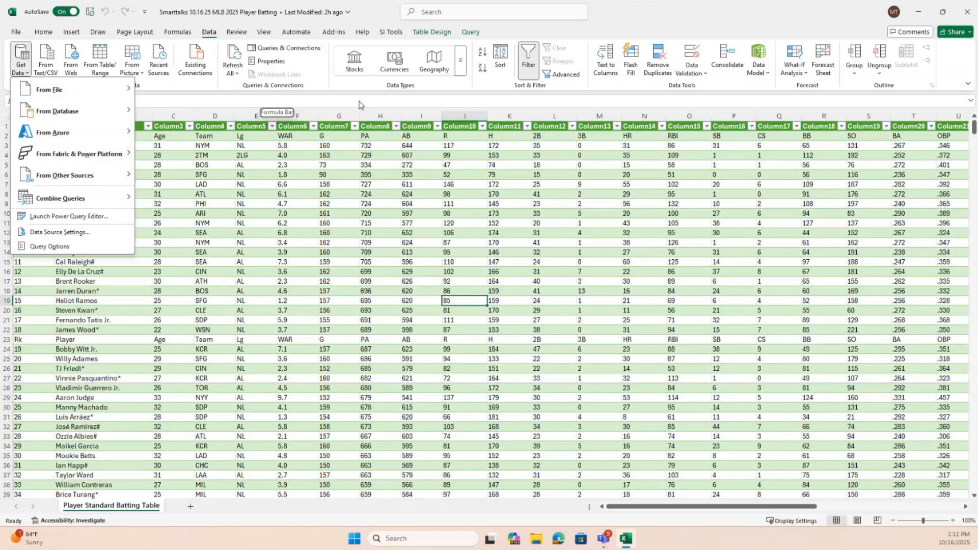
click(378, 12)
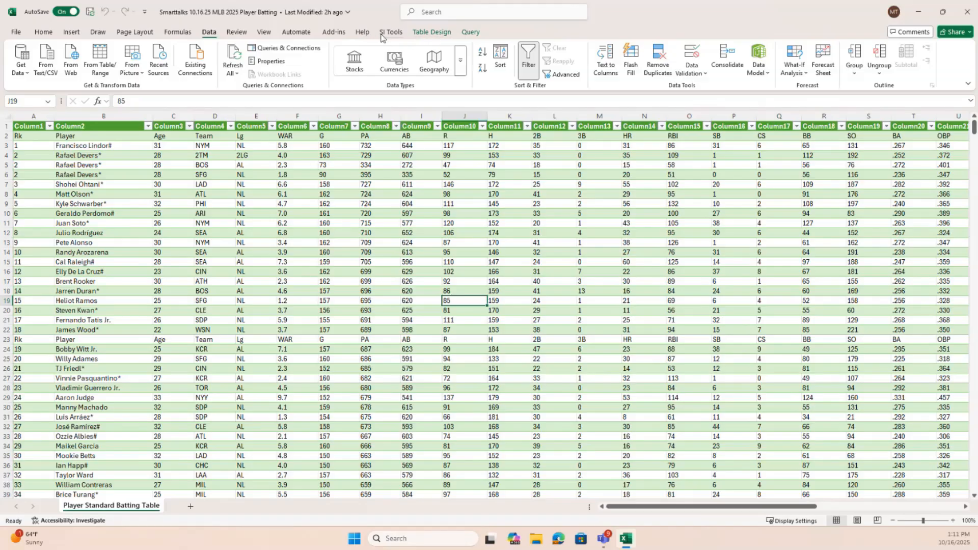
click(191, 507)
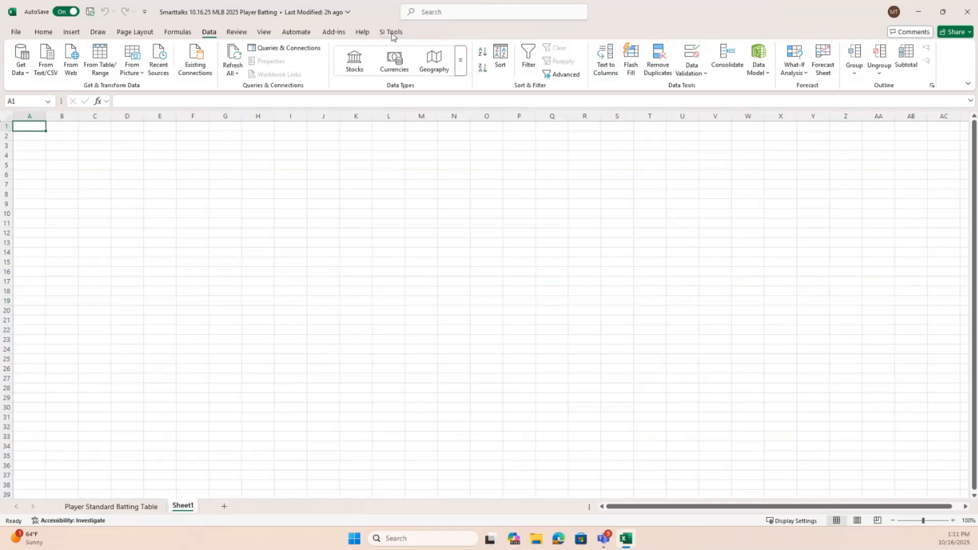
click(139, 509)
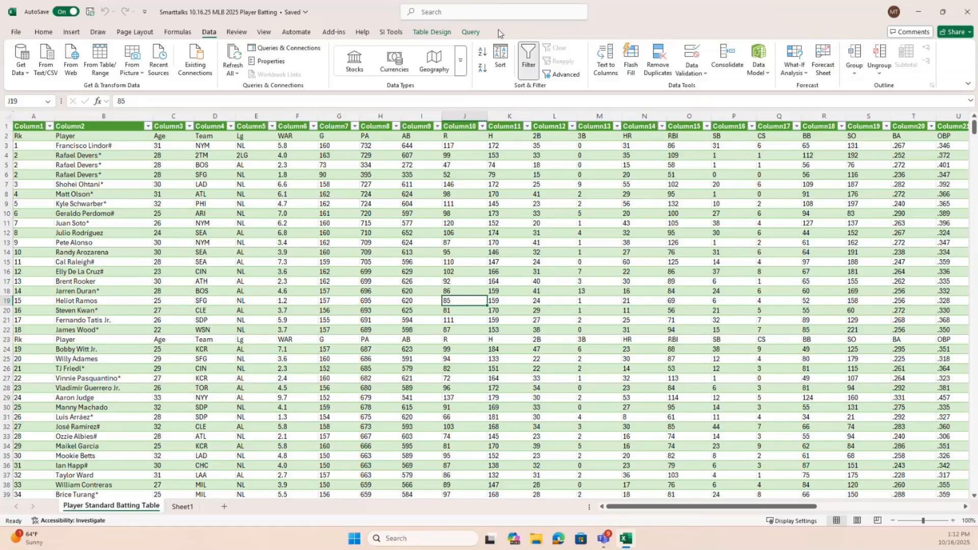
Open the batting table query in Power Query Editor, review its Source and Extracted Table From Html steps, and close the editor
click(471, 33)
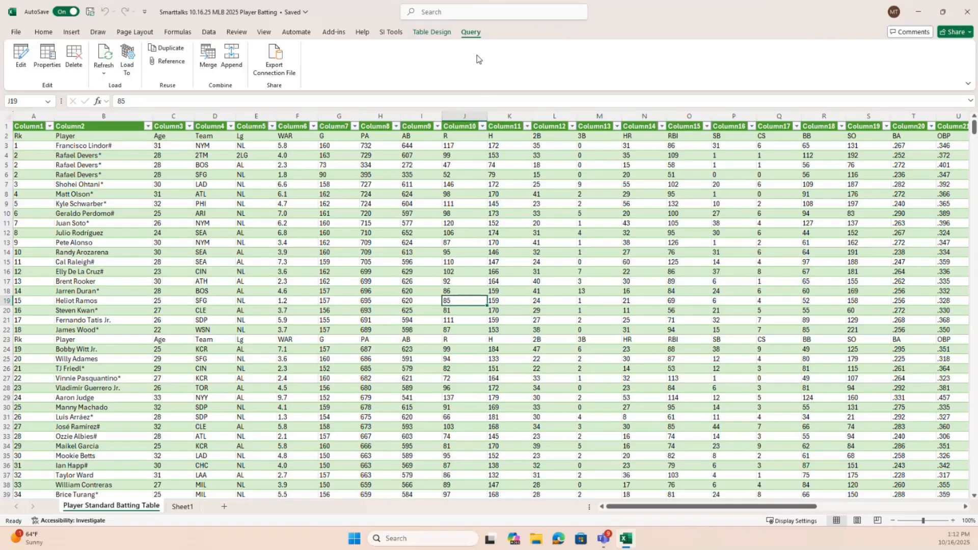
click(21, 58)
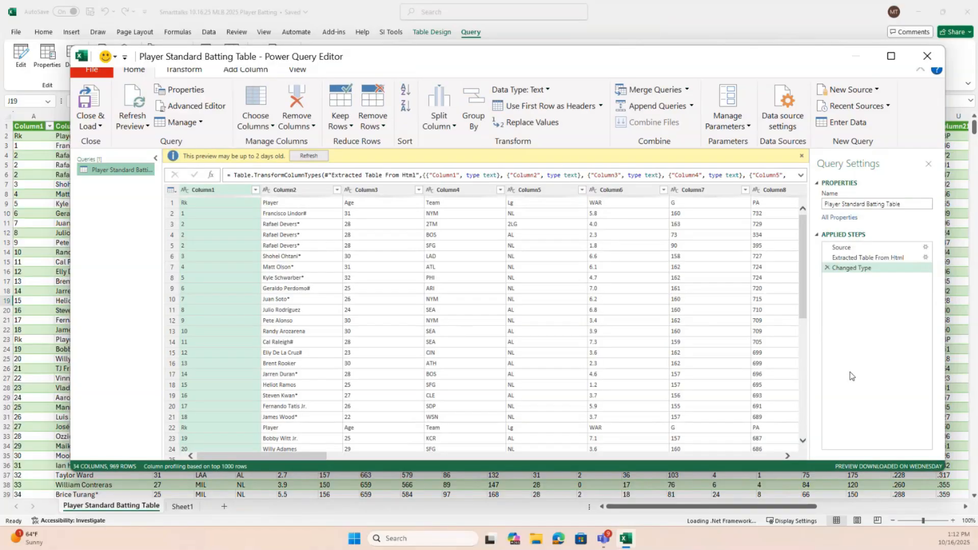
click(857, 249)
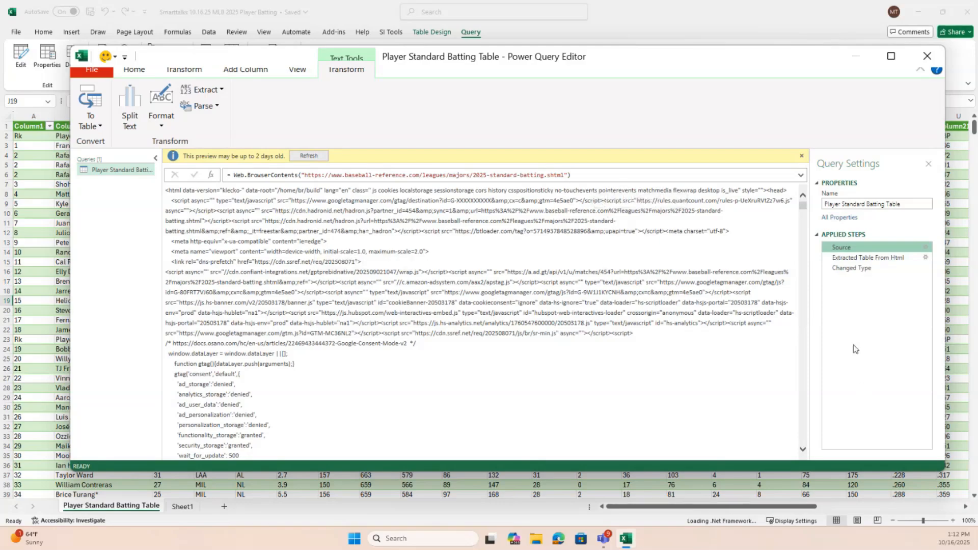
click(875, 259)
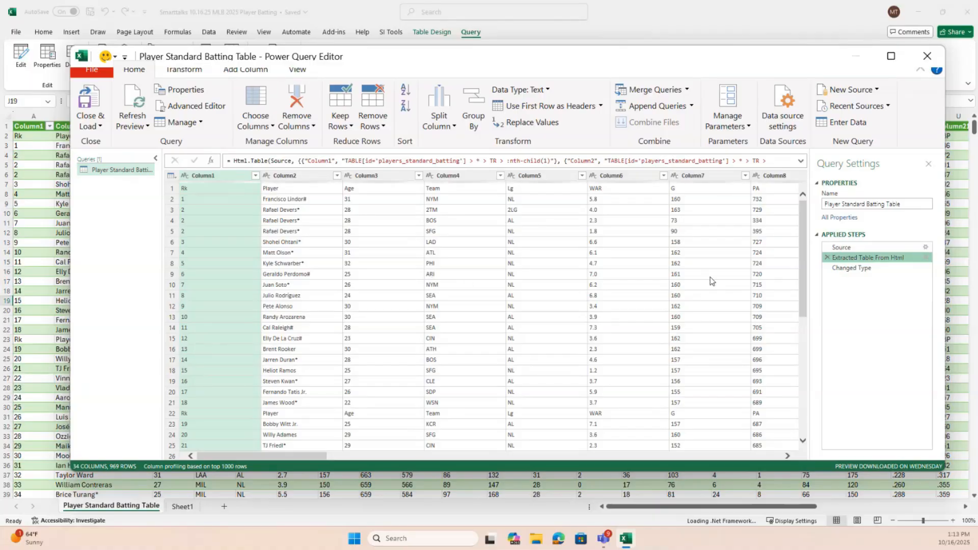
click(927, 56)
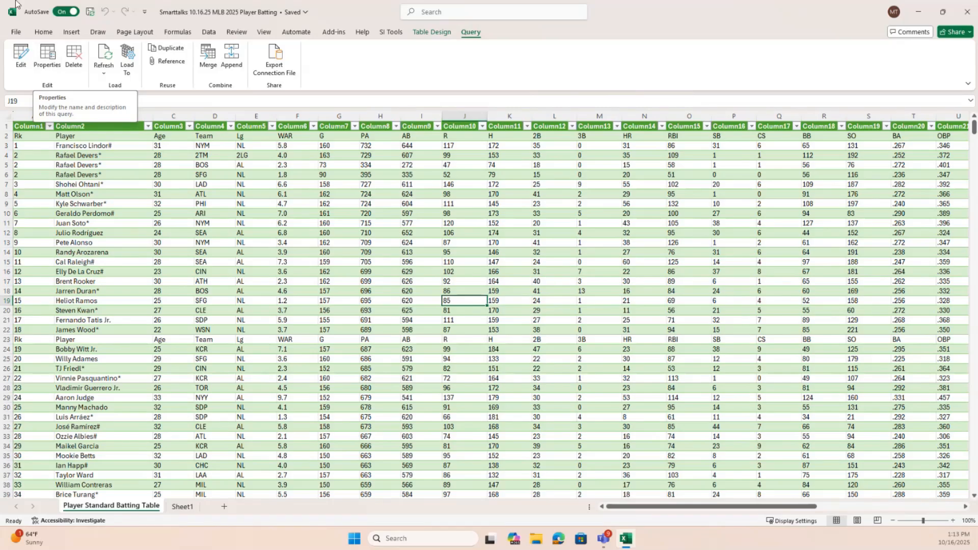
Disable background refresh in the properties of the Player Standard Batting Table query
click(47, 57)
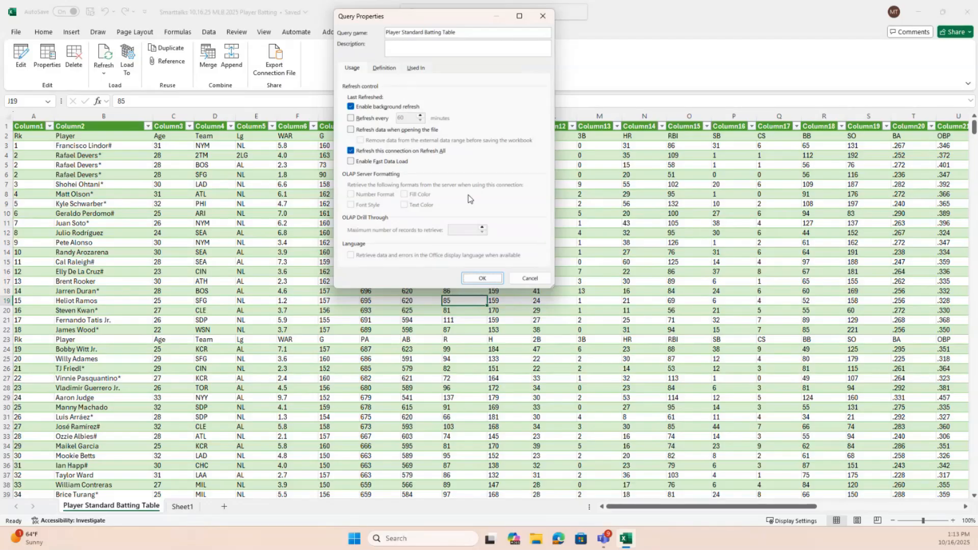
click(351, 106)
click(481, 279)
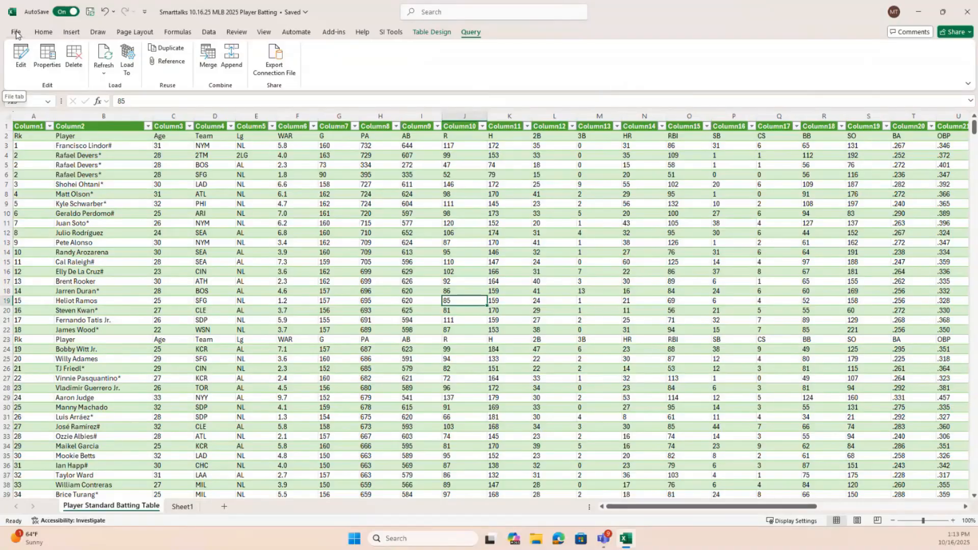
Create a copy of the Player Standard Batting Table sheet before the original in the same workbook and compare the two sheets
click(43, 32)
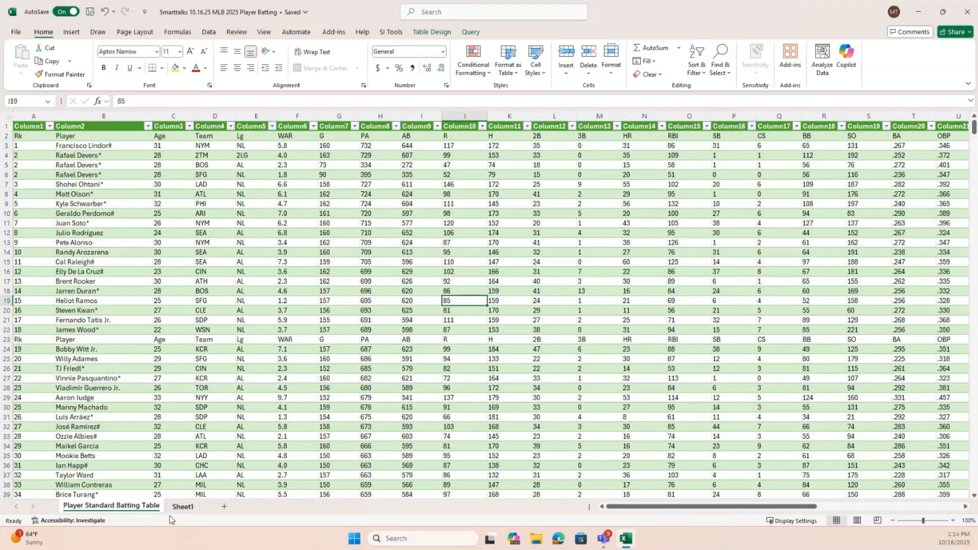
right_click(120, 510)
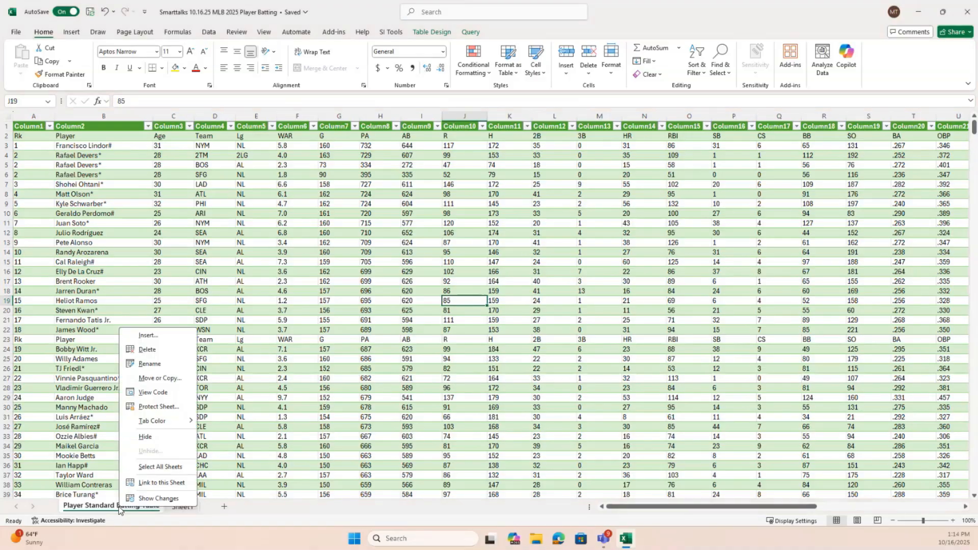
click(163, 379)
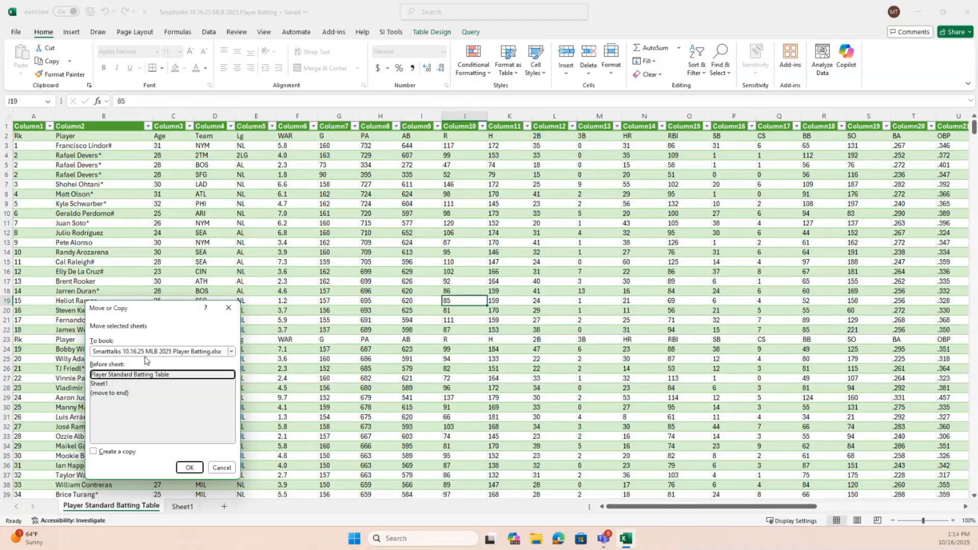
click(94, 451)
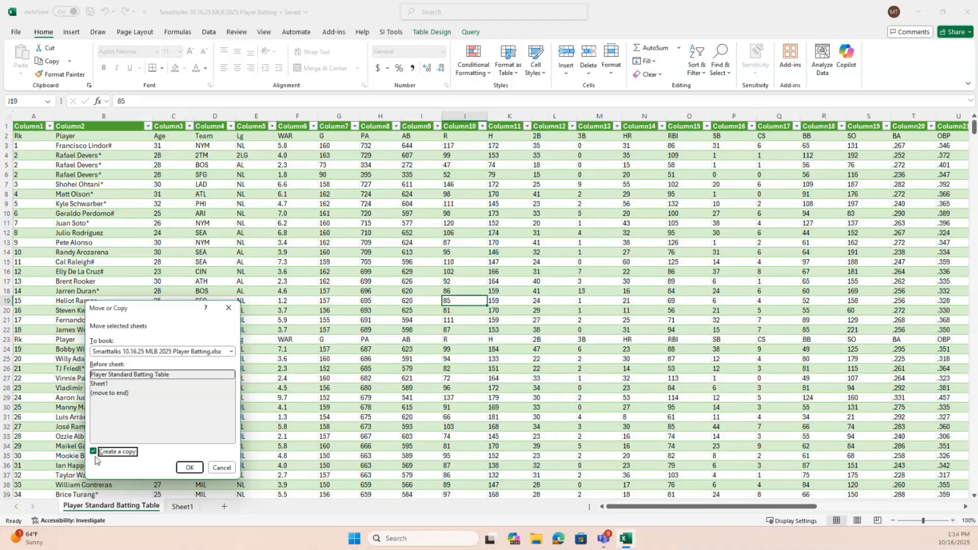
click(188, 467)
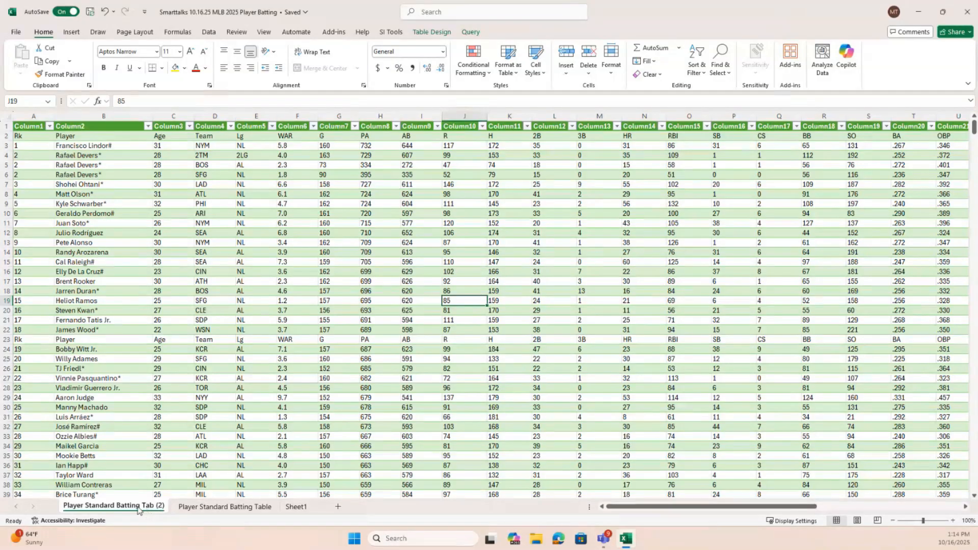
click(197, 508)
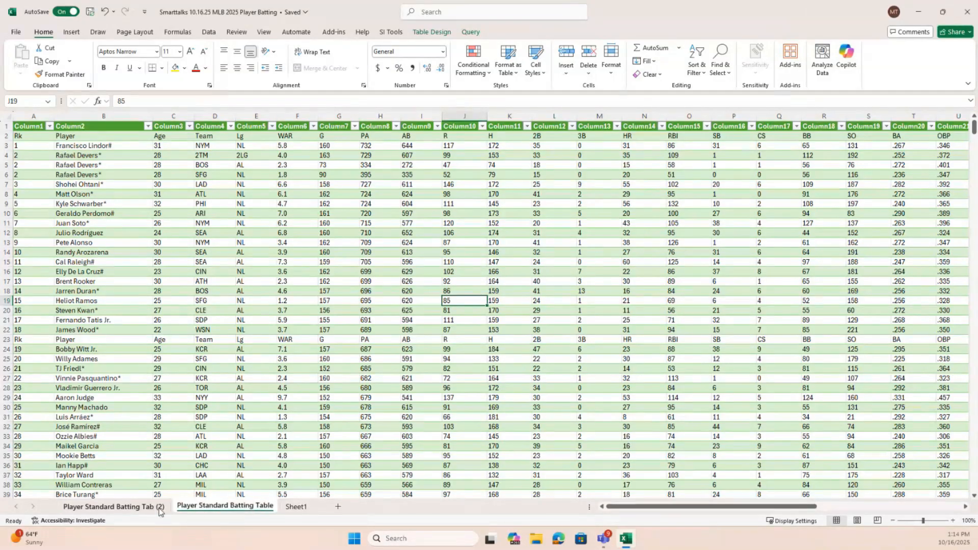
click(143, 511)
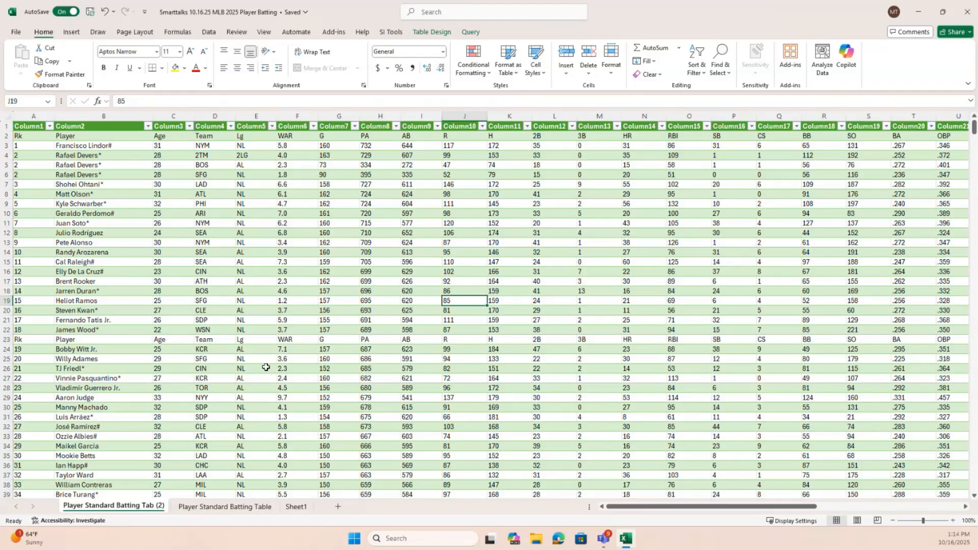
Copy all data from the original Player Standard Batting Table sheet and paste it as values only at cell A1 of Sheet1
click(212, 506)
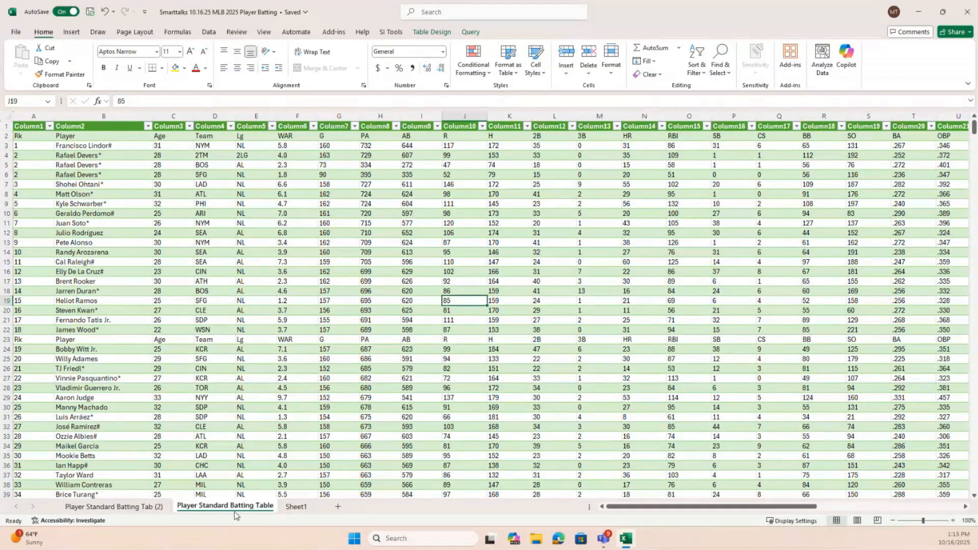
click(256, 262)
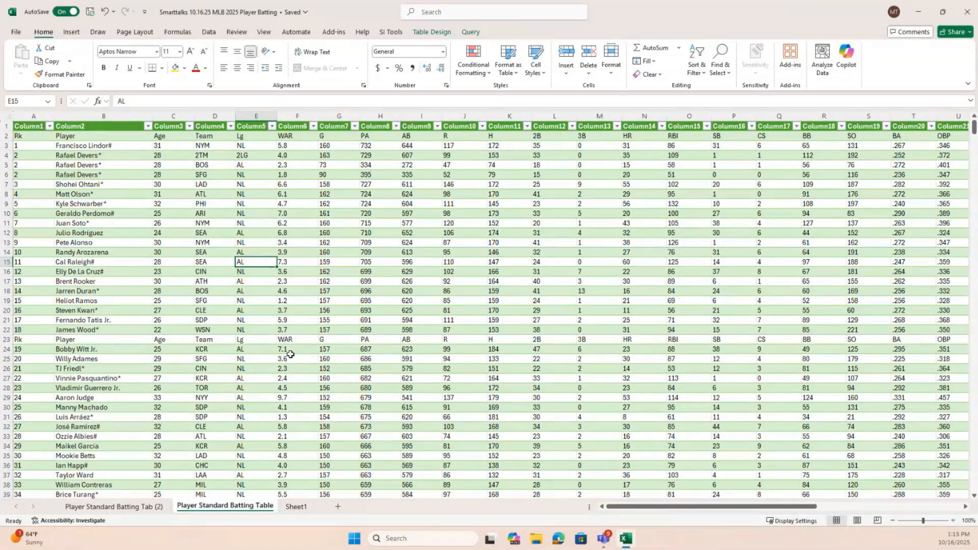
key(ctrl+a)
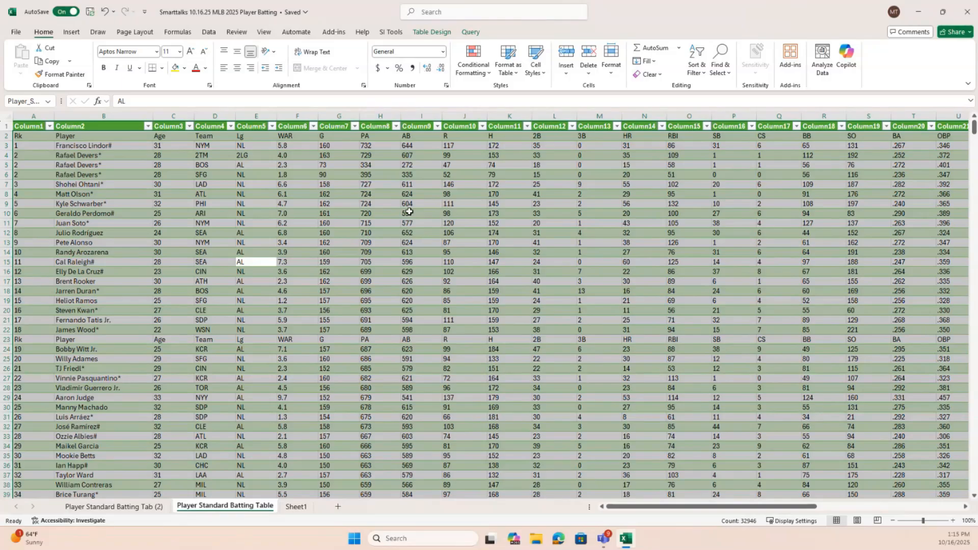
right_click(297, 284)
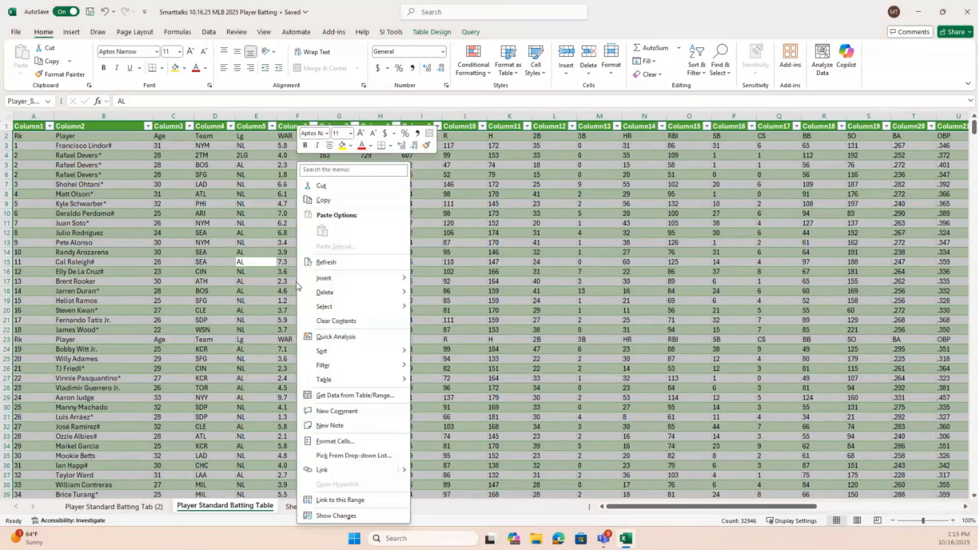
click(331, 201)
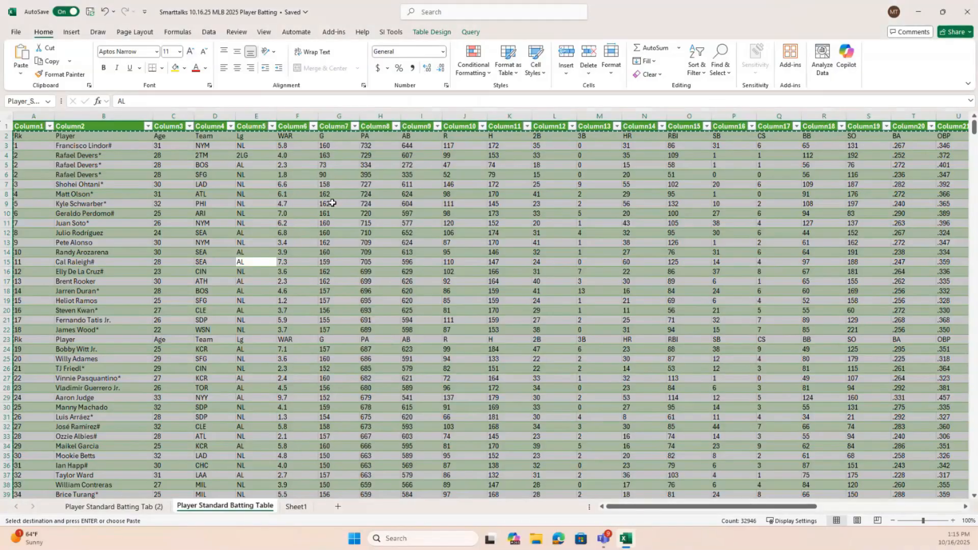
click(301, 507)
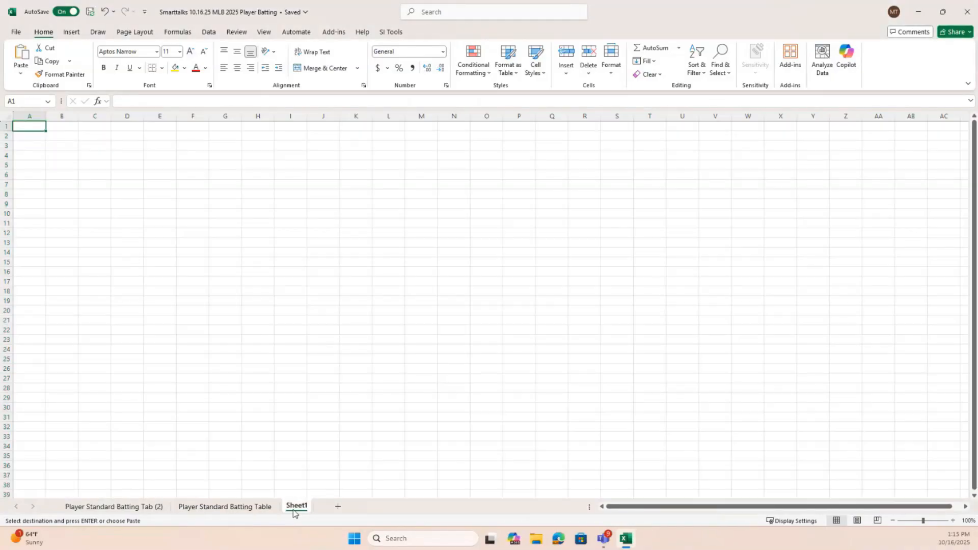
right_click(33, 128)
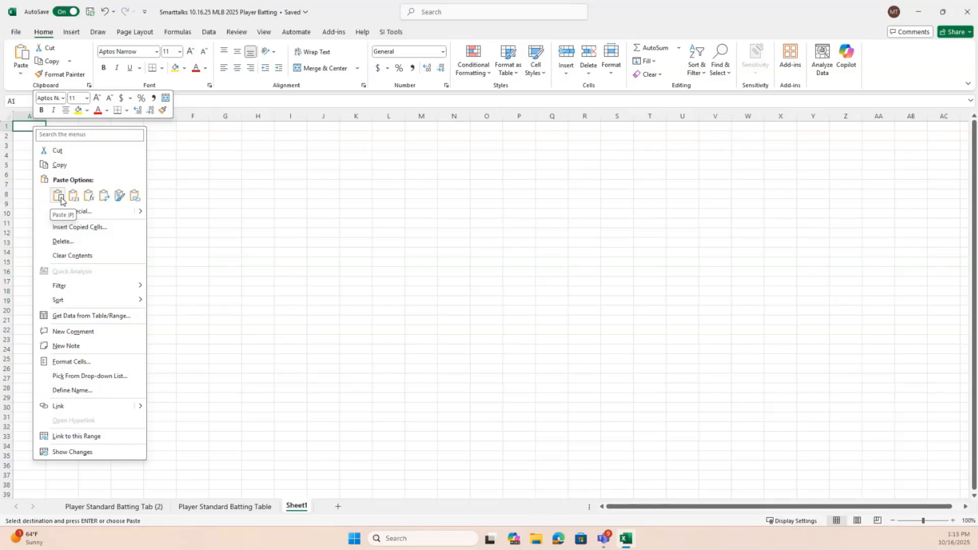
click(73, 199)
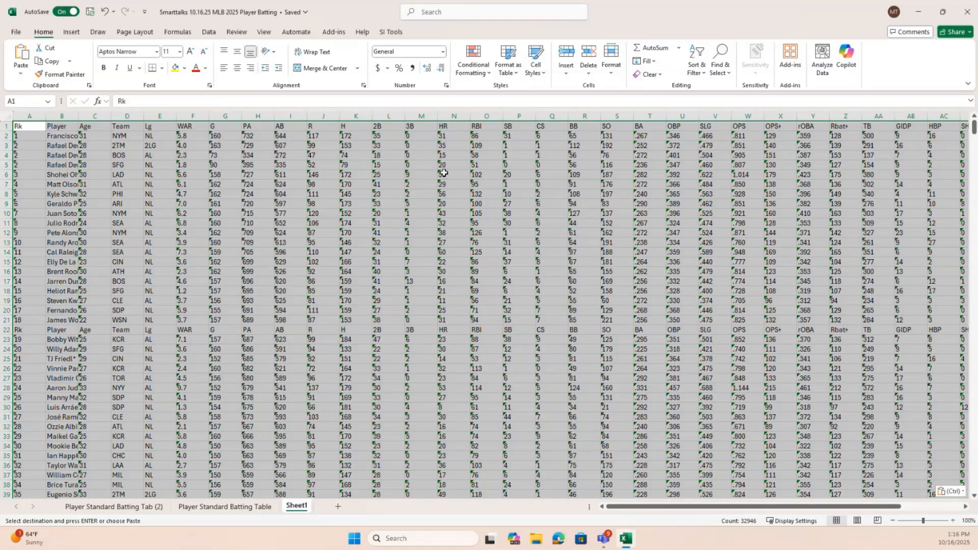
Check the error indicator on the first HR value in cell N2 of Sheet1
click(447, 137)
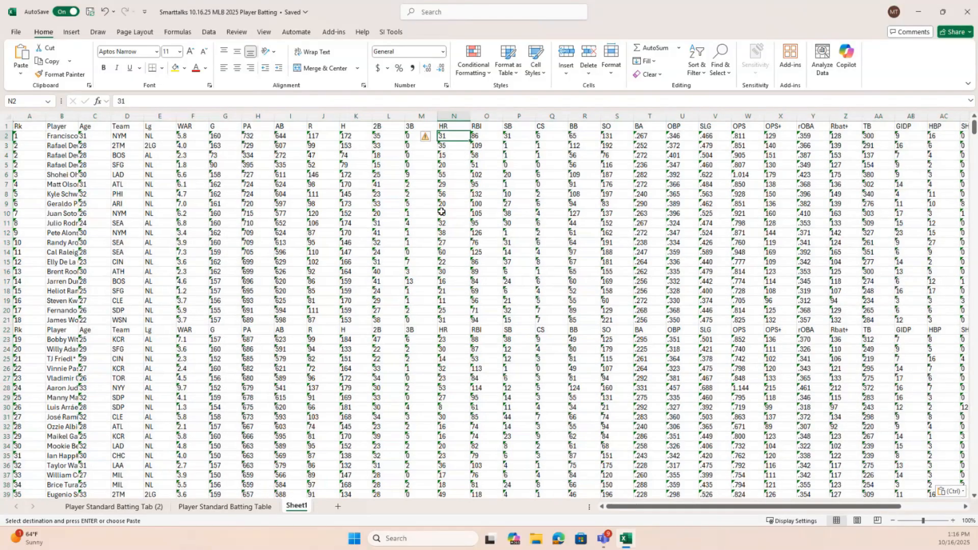
mouse_move(428, 144)
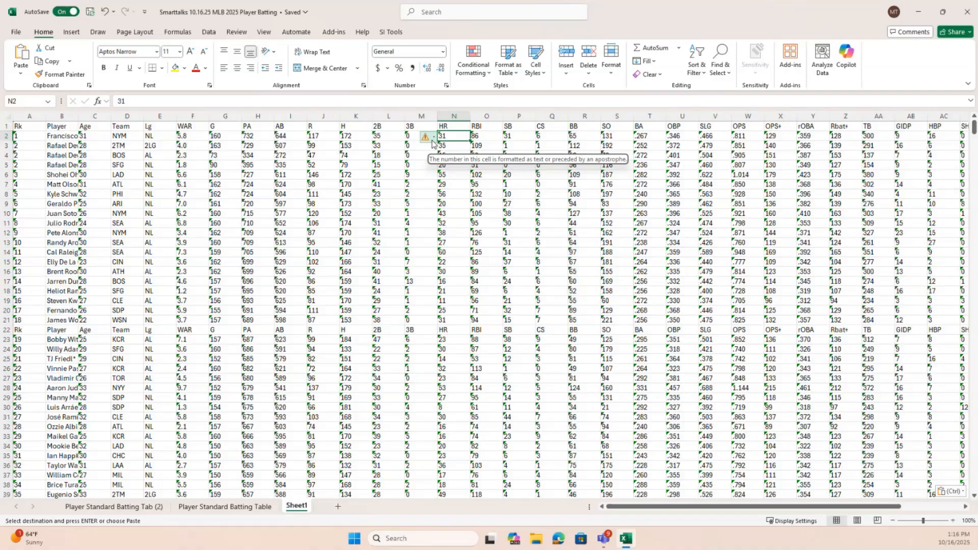
Use AutoSum in cell L969, below the 2B column, to total L707:L968 and check the resulting formula
scroll(464, 214, down, 6)
scroll(463, 228, down, 20)
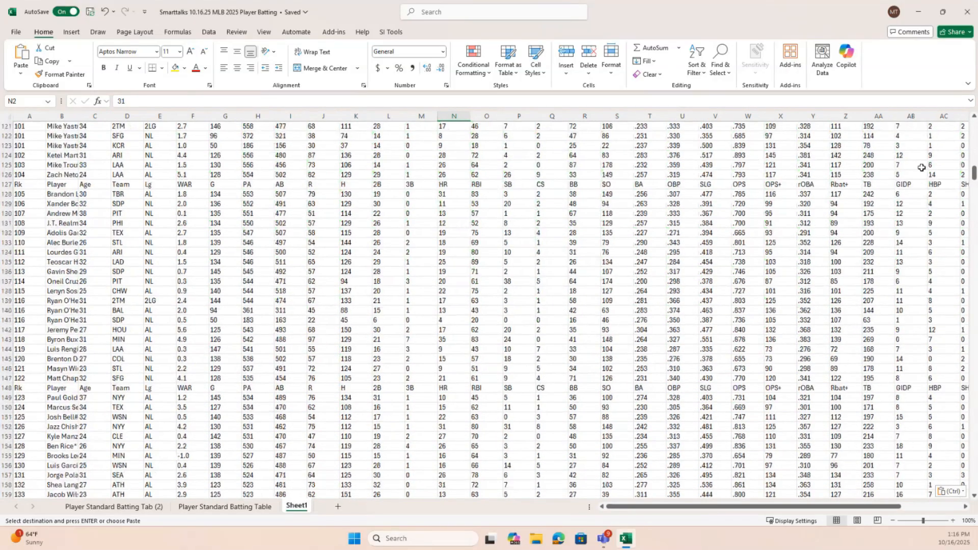
drag(974, 175, 970, 505)
click(380, 486)
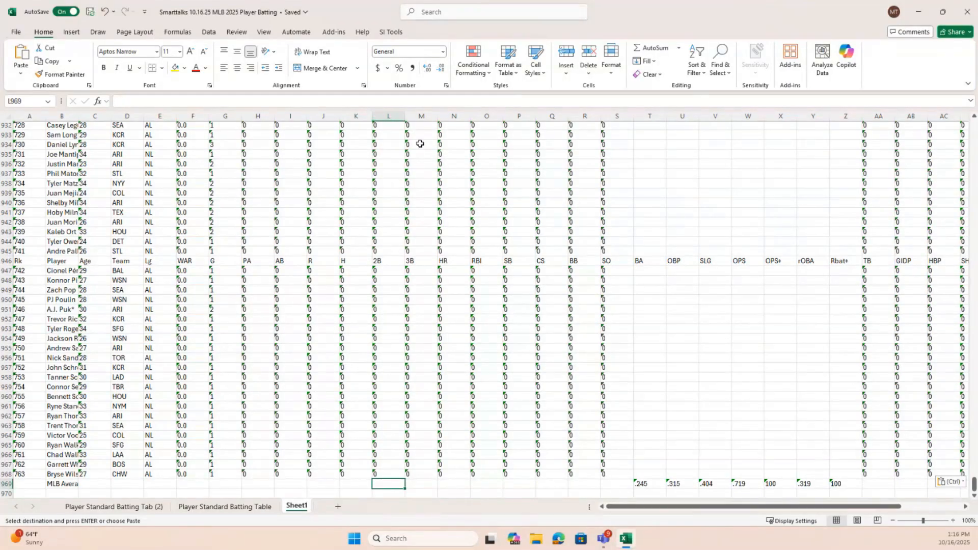
click(649, 51)
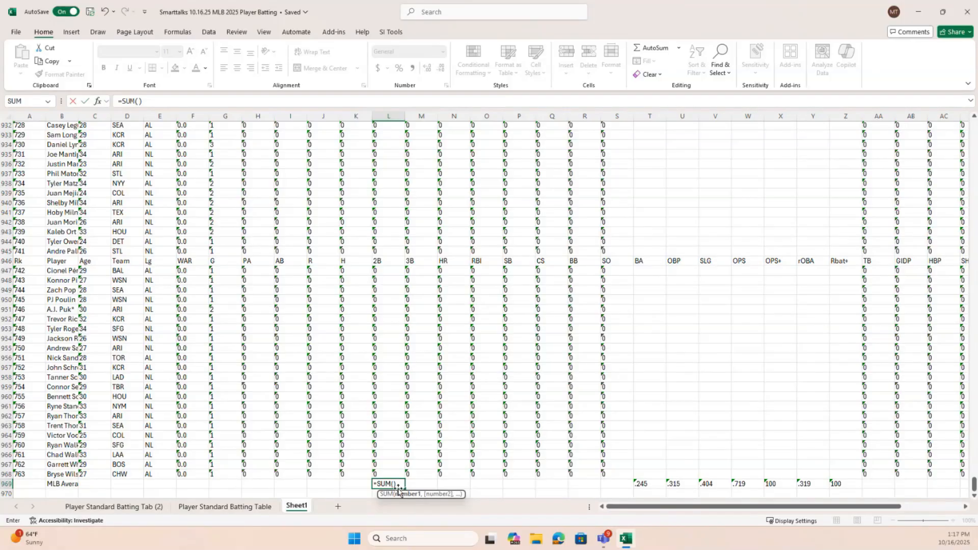
drag(395, 474, 382, 71)
scroll(444, 331, down, 20)
scroll(470, 336, down, 20)
scroll(477, 341, down, 1)
key(Return)
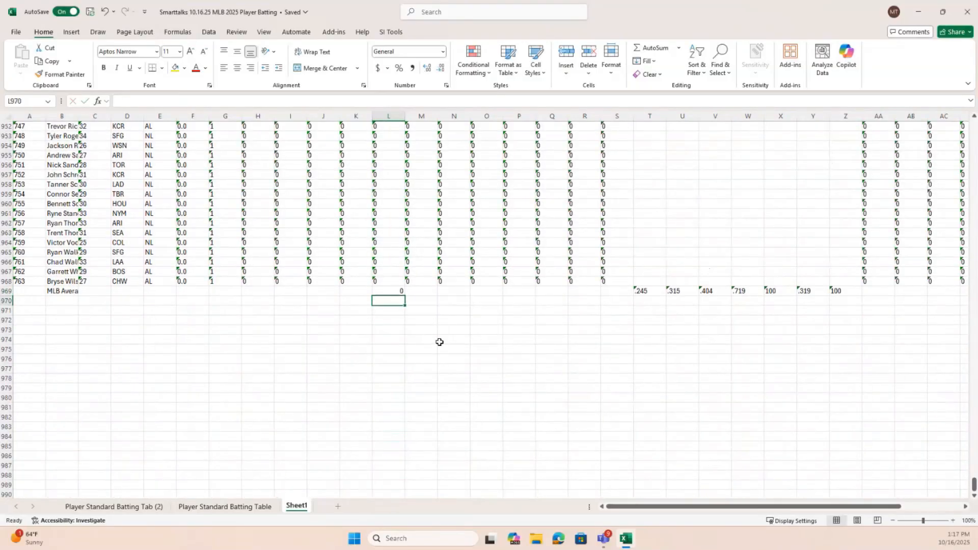
click(389, 292)
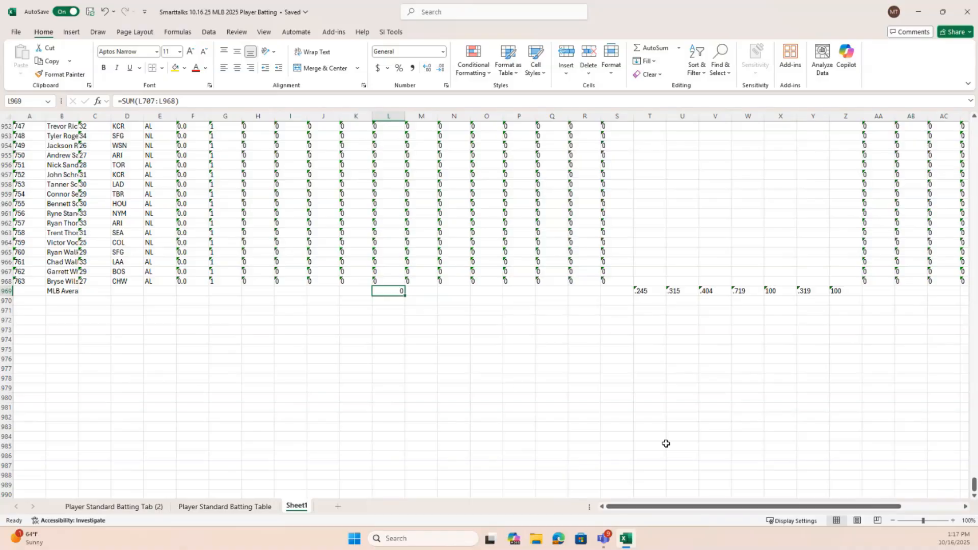
scroll(662, 395, up, 12)
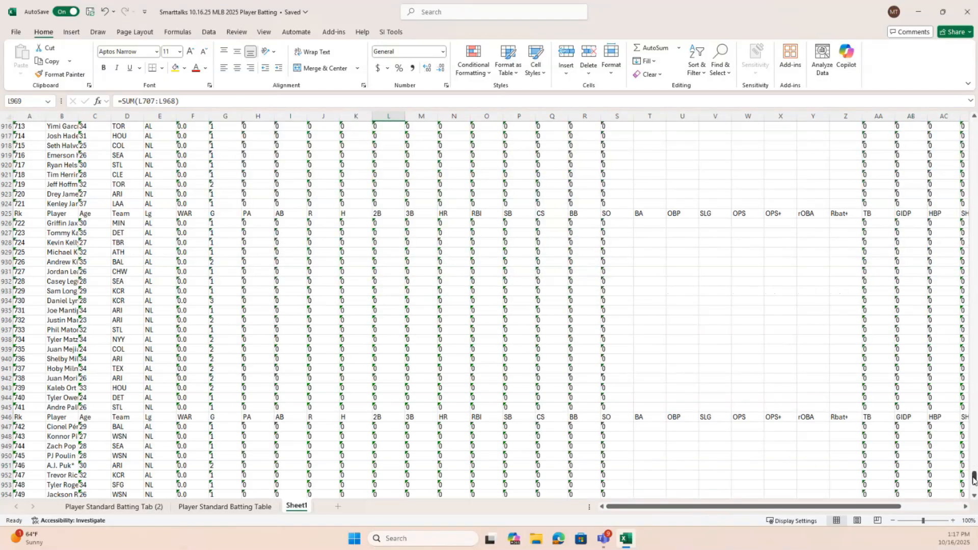
Convert the text-stored games value in cell G2 of Sheet1 to a number through its error indicator
drag(974, 479, 962, 247)
scroll(963, 133, up, 3)
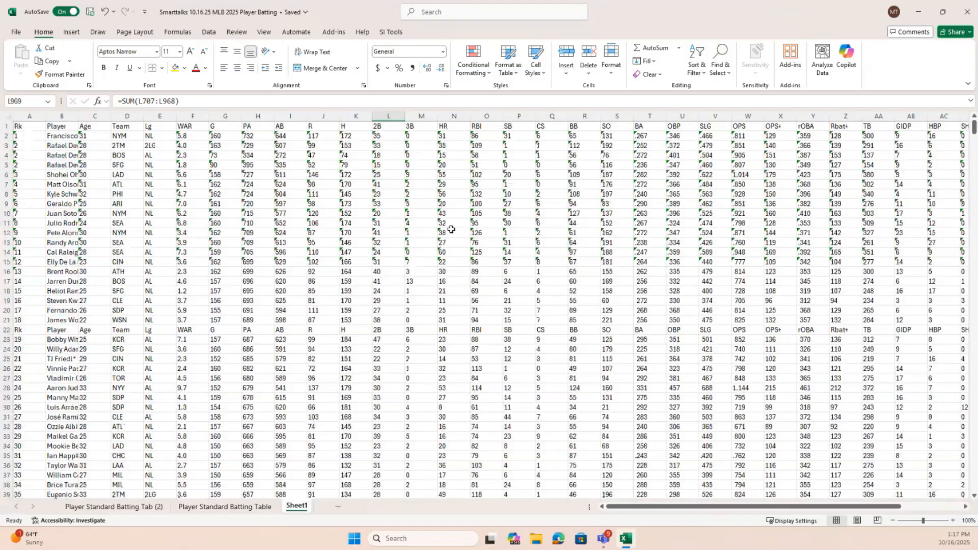
click(221, 138)
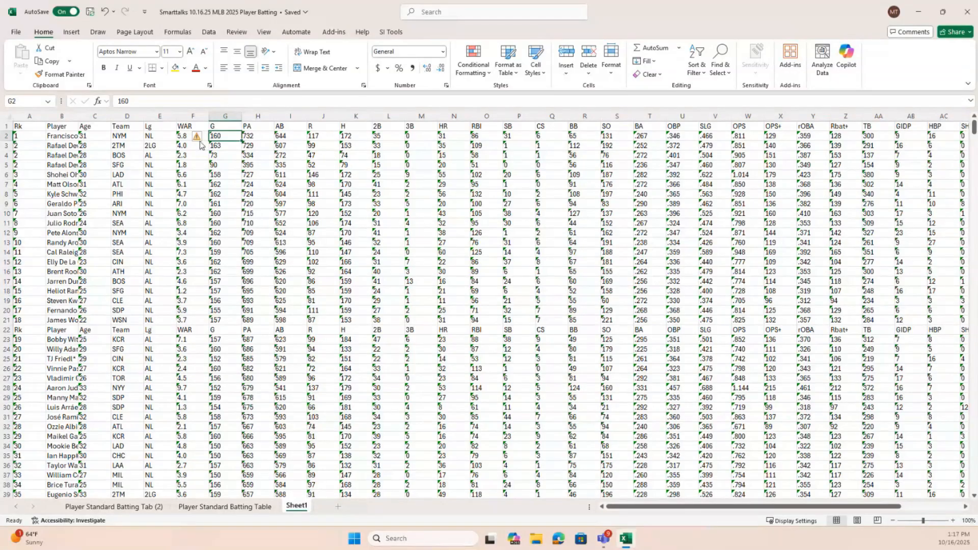
mouse_move(199, 142)
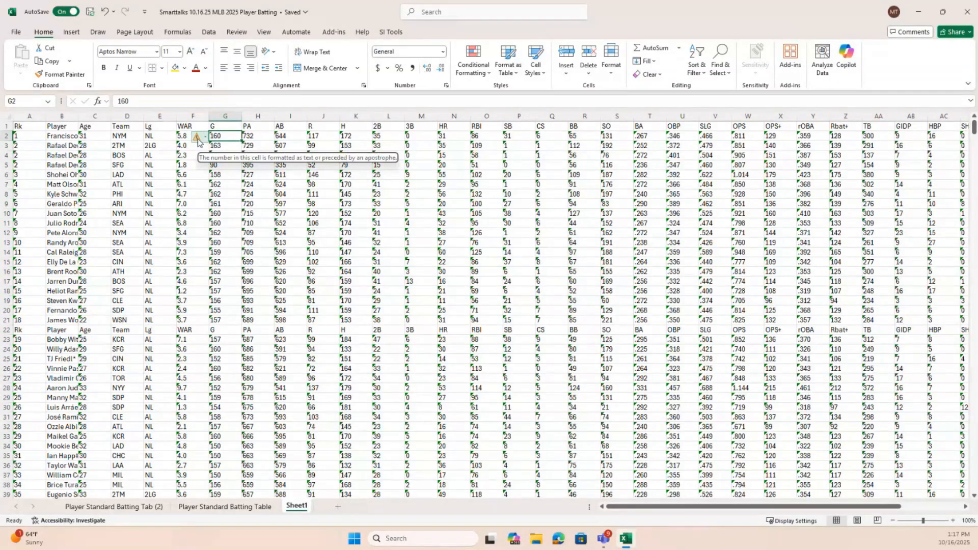
click(205, 138)
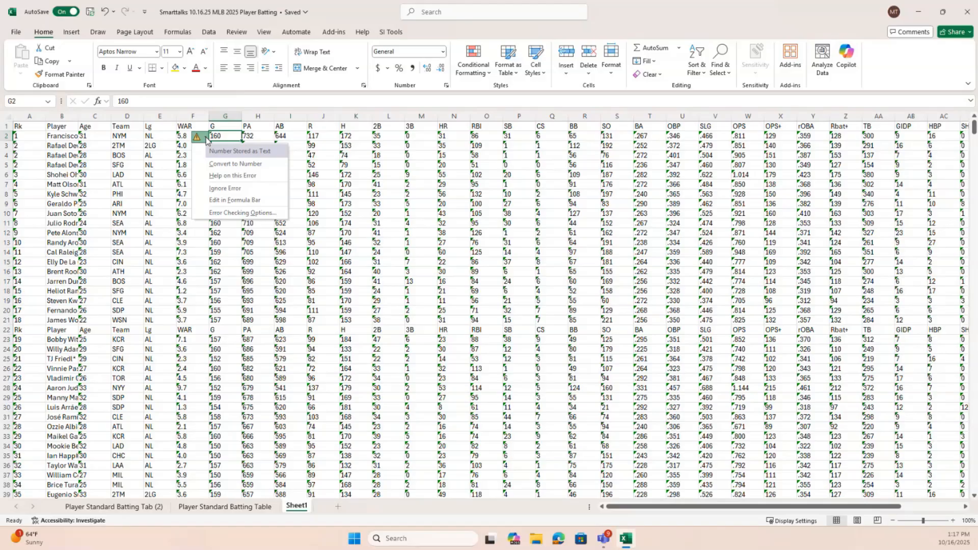
click(243, 167)
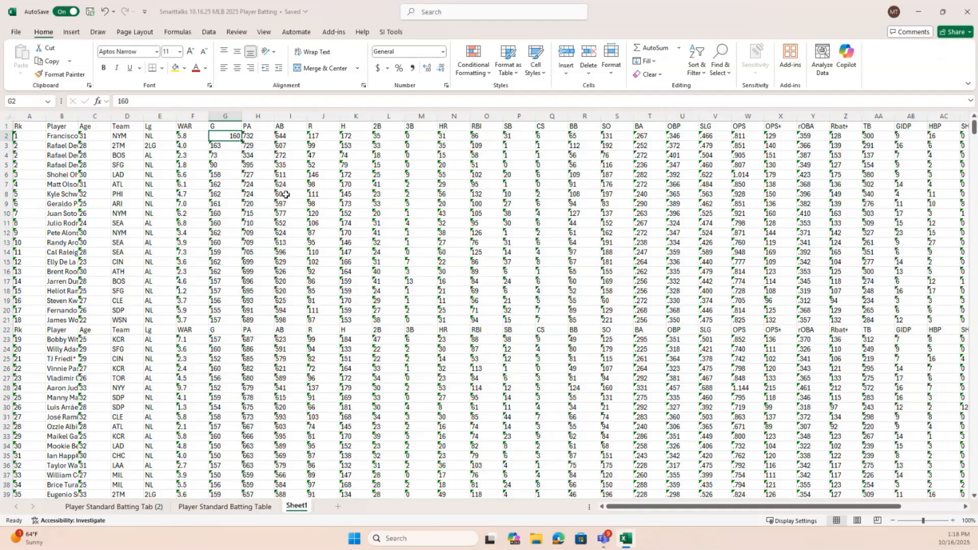
Select the statistics range G2:AF969 in Sheet1, from the G column through the IBB column
click(259, 174)
click(225, 137)
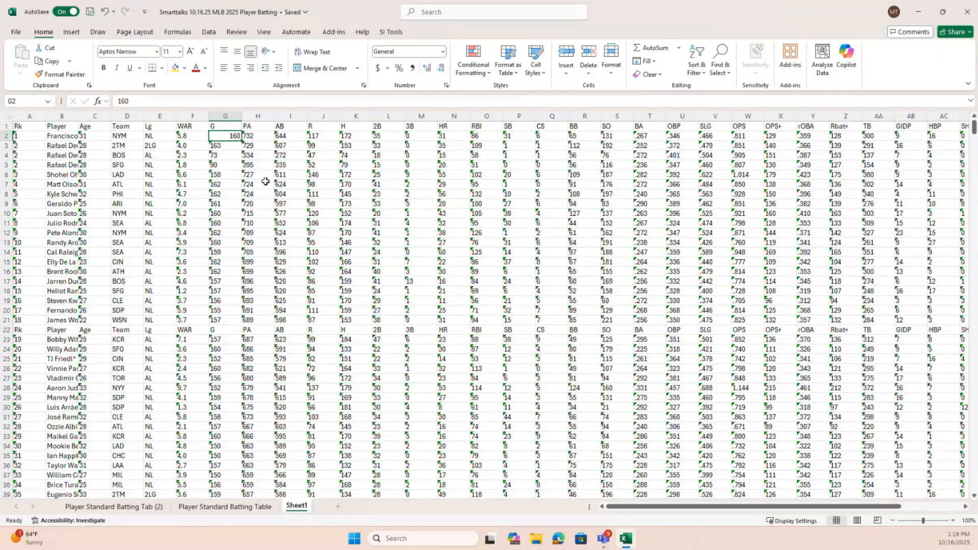
key(shift+Right)
key(shift+Right)
key(shift+Right)
key(shift+Right)
key(shift+Right)
key(shift+Right)
key(shift+Right)
key(shift+Right)
key(shift+Right)
key(shift+Right)
key(shift+Right)
key(shift+Right)
key(shift+Right)
key(shift+Right)
key(shift+Right)
key(shift+Right)
key(shift+Right)
key(shift+Right)
key(shift+Right)
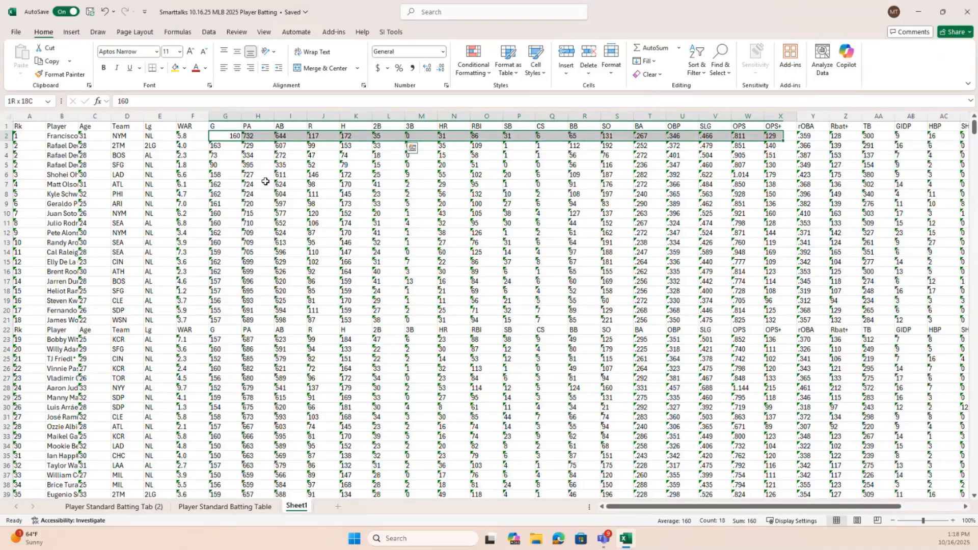
key(shift+Right)
key(shift+Right)
key(shift+Right)
key(shift+Right)
key(shift+Right)
key(shift+Right)
key(shift+Right)
key(shift+Right)
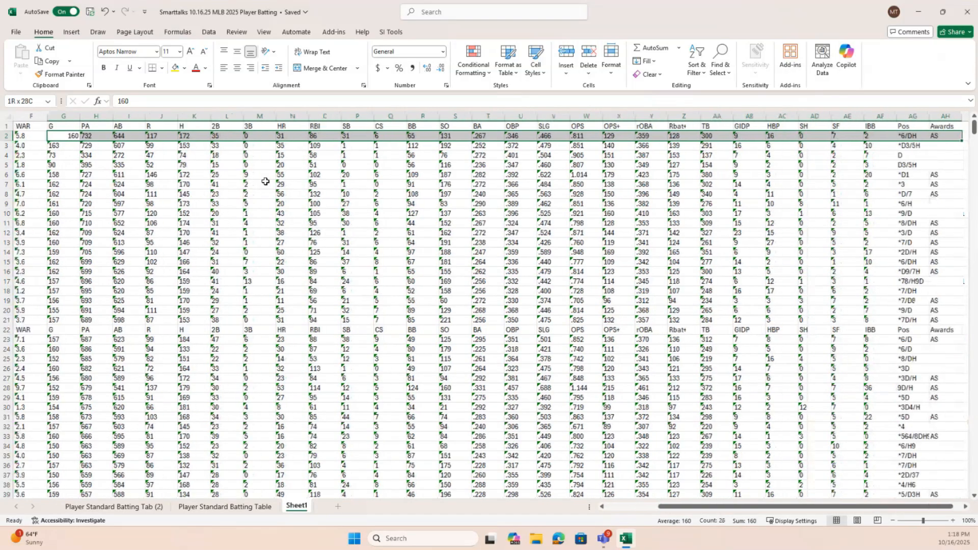
key(shift+Left)
key(shift+Left)
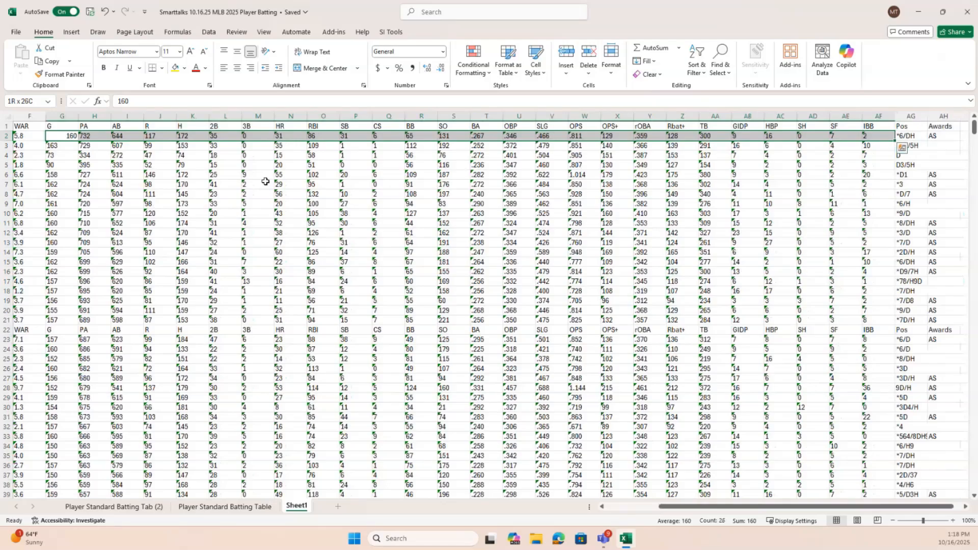
key(shift+Page_Down)
key(shift+Page_Down)
key(shift+Page_Down)
key(shift+Page_Down)
key(shift+Page_Down)
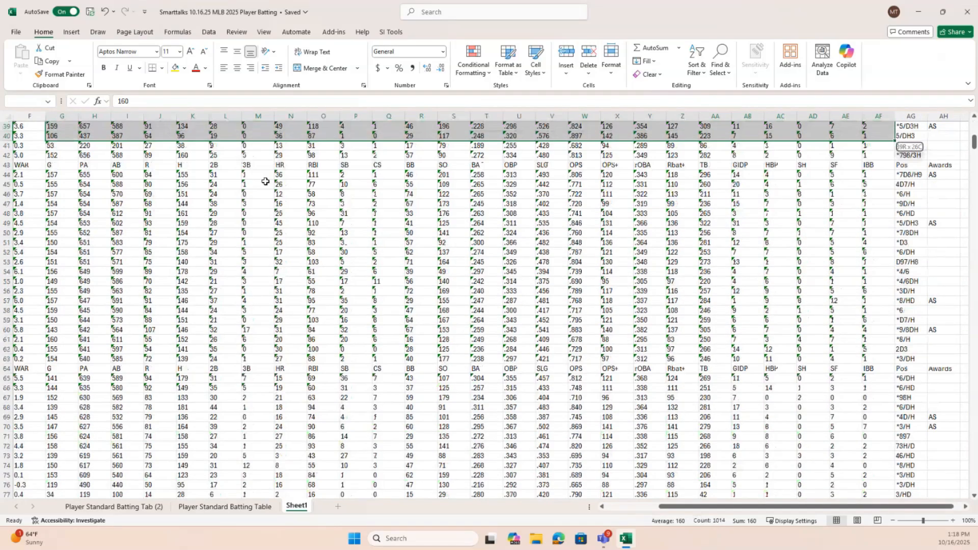
key(shift+Page_Down)
key(shift+Page_Down)
key(shift+Page_Down)
key(shift+Page_Down)
key(shift+Page_Down)
key(shift+Page_Down)
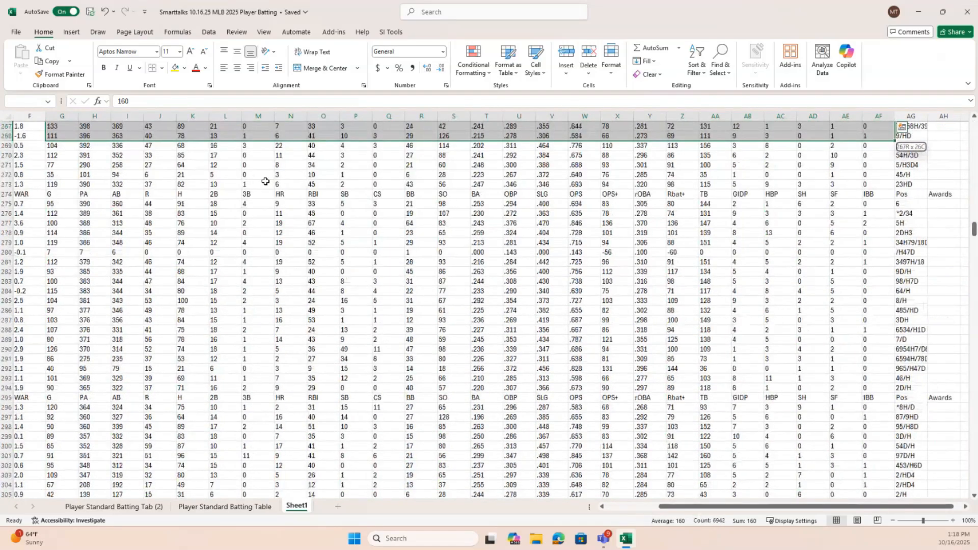
key(shift+Page_Down)
key(shift+Page_Down)
key(shift+Page_Down)
key(shift+Page_Down)
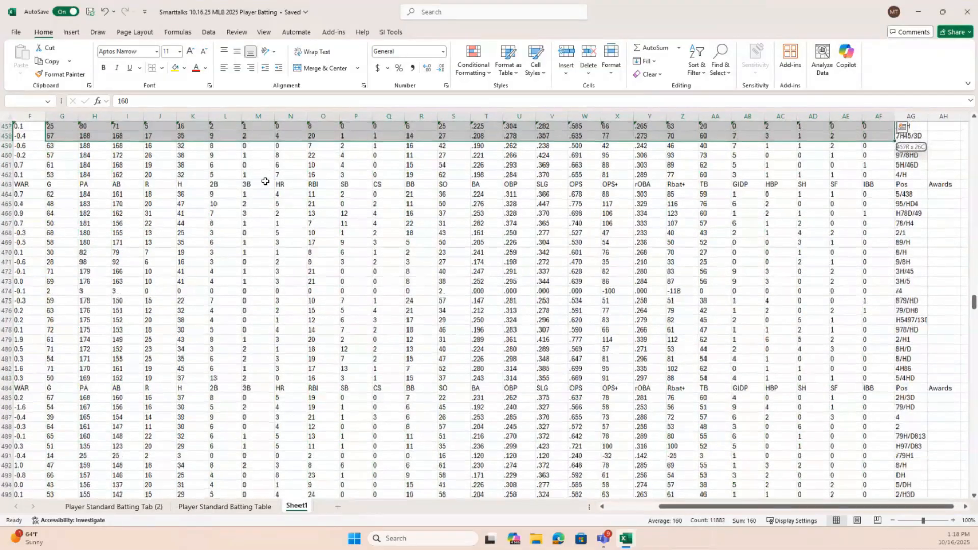
key(shift+Page_Down)
key(shift+Page_Down)
key(shift+Page_Down)
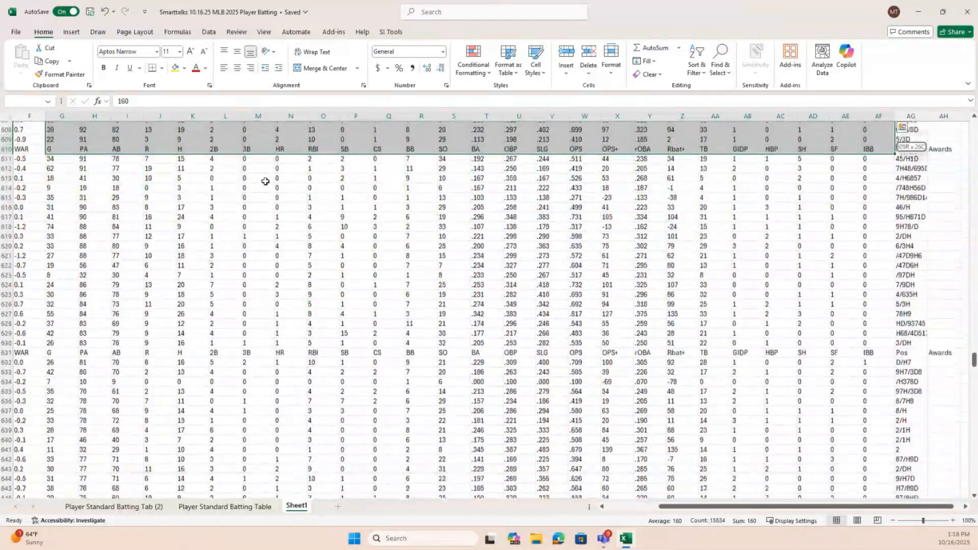
key(shift+Page_Down)
key(shift+Page_Down)
key(shift+Page_Down)
key(shift+Page_Down)
key(shift+Page_Down)
key(shift+Page_Down)
key(shift+Page_Down)
key(shift+Page_Down)
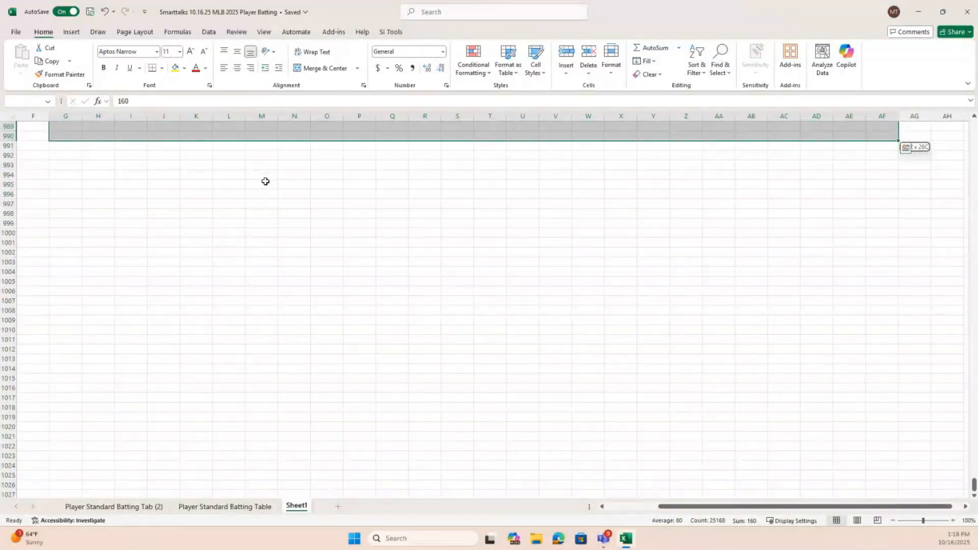
key(shift+Page_Up)
key(shift+Down)
key(shift+Down)
key(shift+Down)
key(shift+Down)
key(shift+Down)
key(shift+Down)
key(shift+Down)
key(shift+Down)
key(shift+Down)
key(shift+Down)
key(shift+Down)
key(shift+Down)
key(shift+Down)
key(shift+Down)
key(shift+Down)
key(shift+Down)
key(shift+Down)
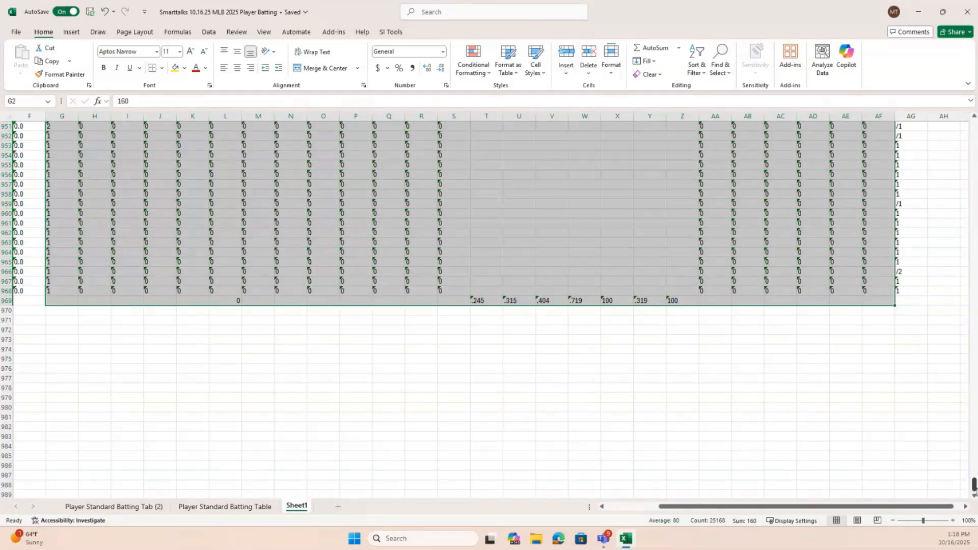
Look for the error indicator at both ends of the selected statistics range and clear the selection
drag(974, 486, 957, 128)
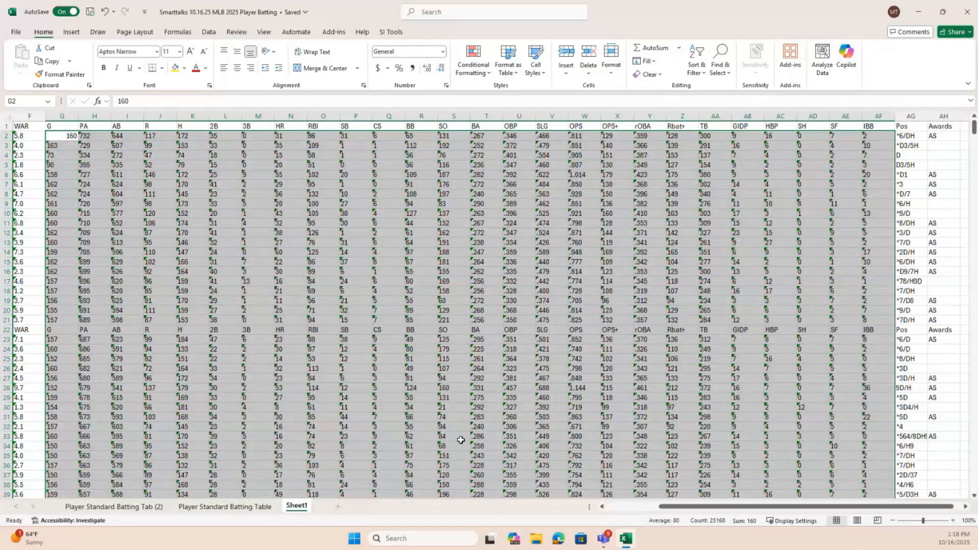
drag(974, 127, 967, 503)
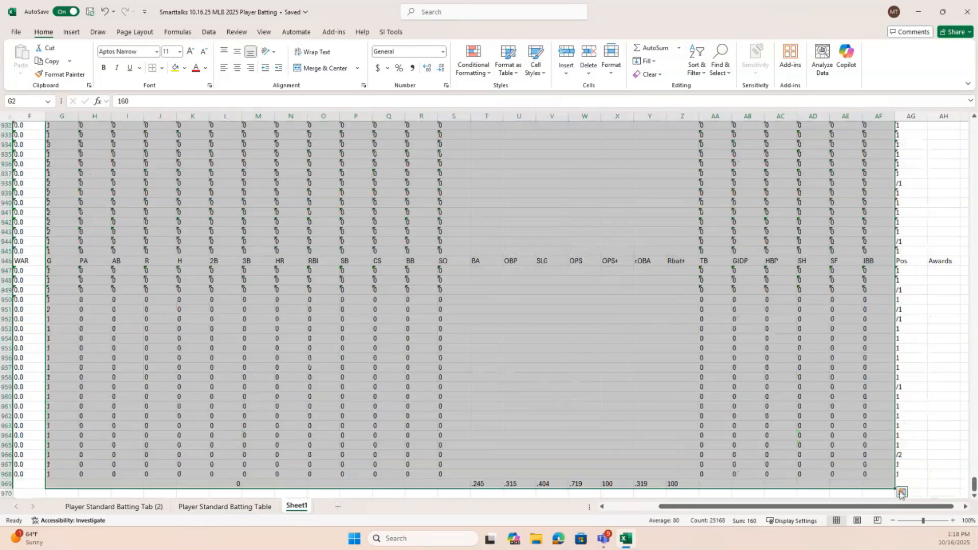
scroll(92, 212, up, 17)
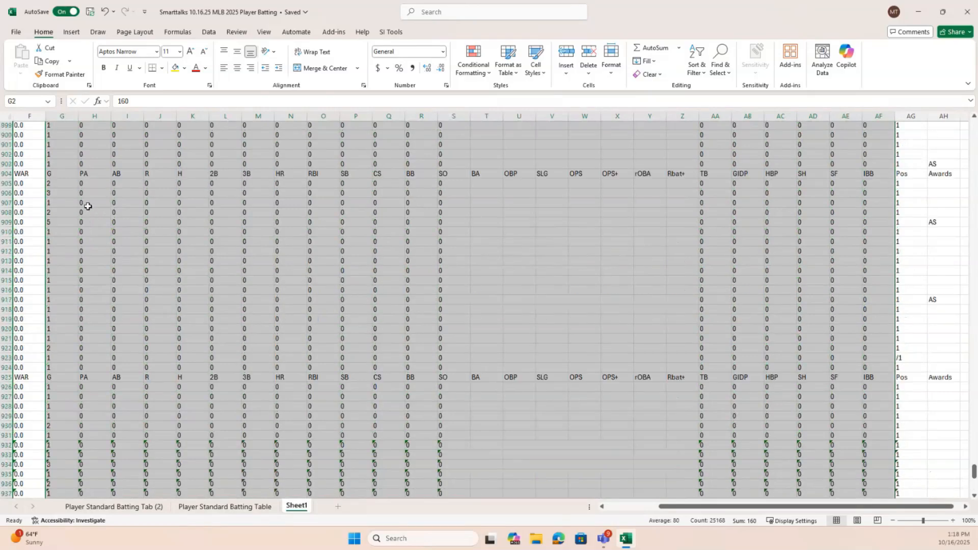
click(73, 153)
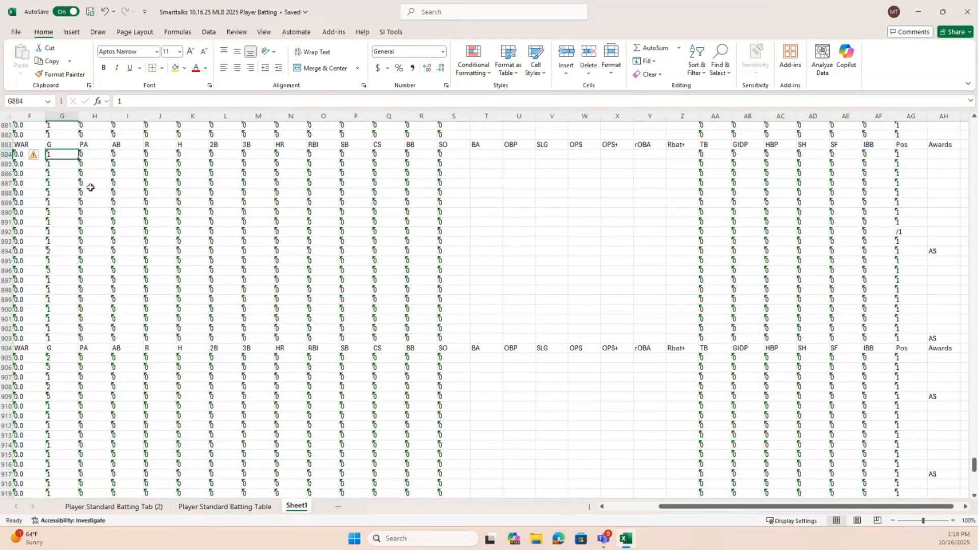
scroll(94, 188, up, 5)
scroll(95, 187, up, 20)
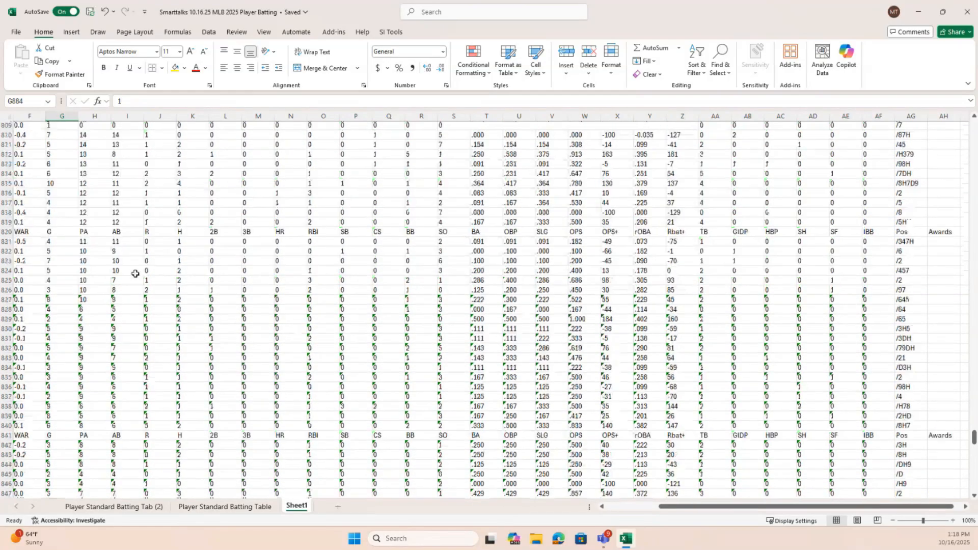
scroll(136, 271, up, 20)
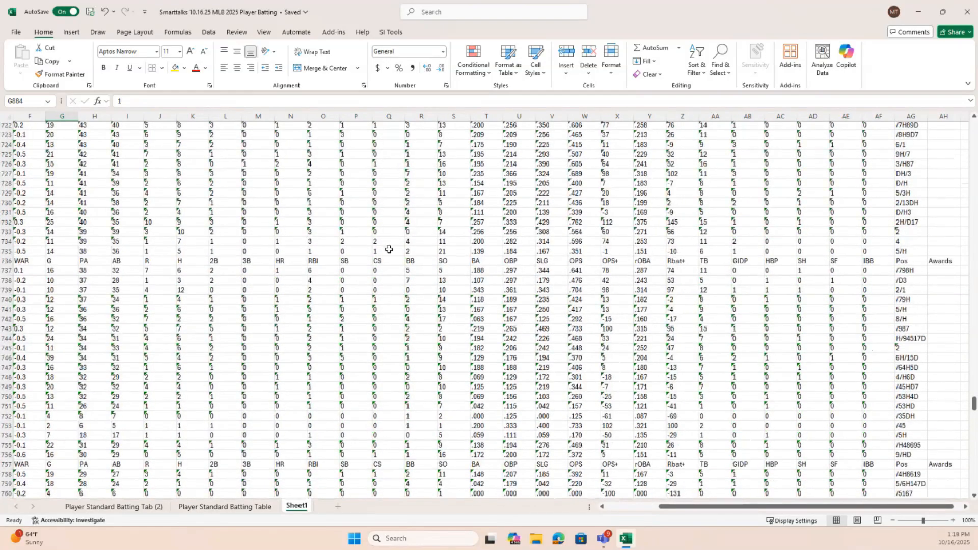
Compare cells G2 and G3 and check the error indicator on G3
drag(974, 397, 958, 122)
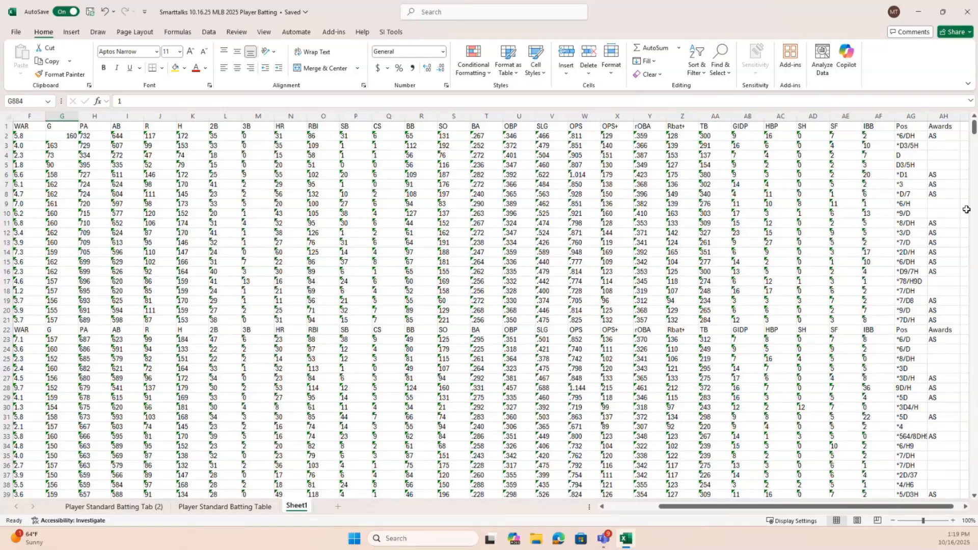
click(63, 136)
click(61, 148)
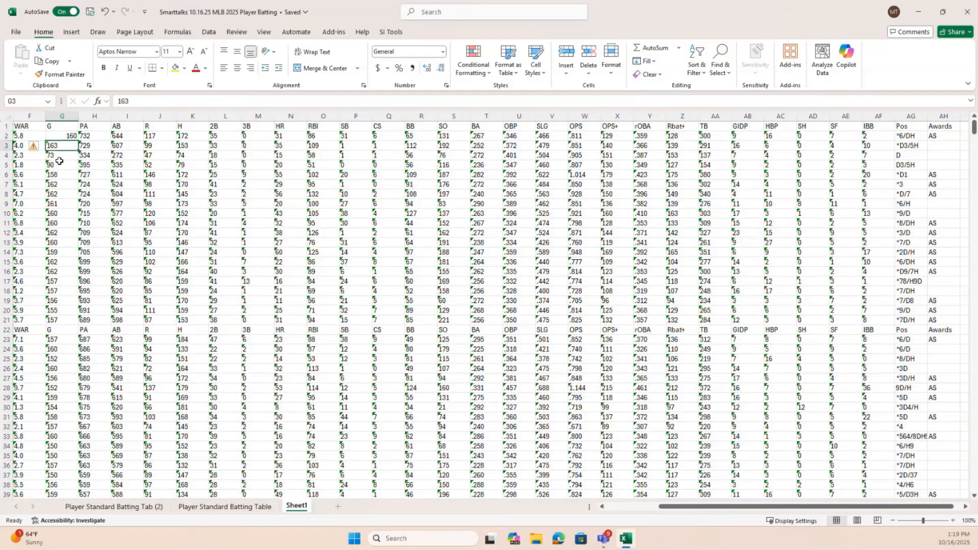
mouse_move(38, 153)
Enter 1 in the empty cell AI2, beside the Awards column, and copy that cell
click(964, 137)
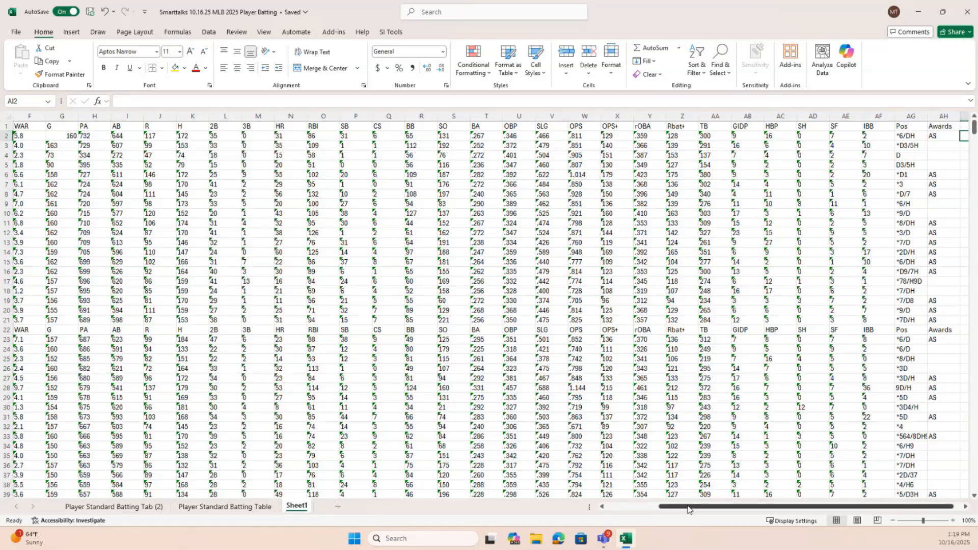
scroll(705, 495, right, 1)
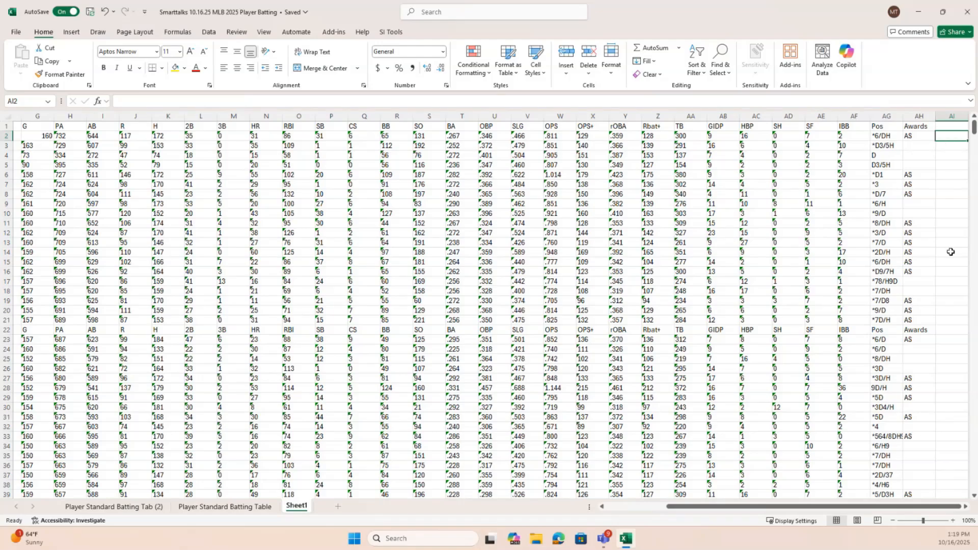
text(1)
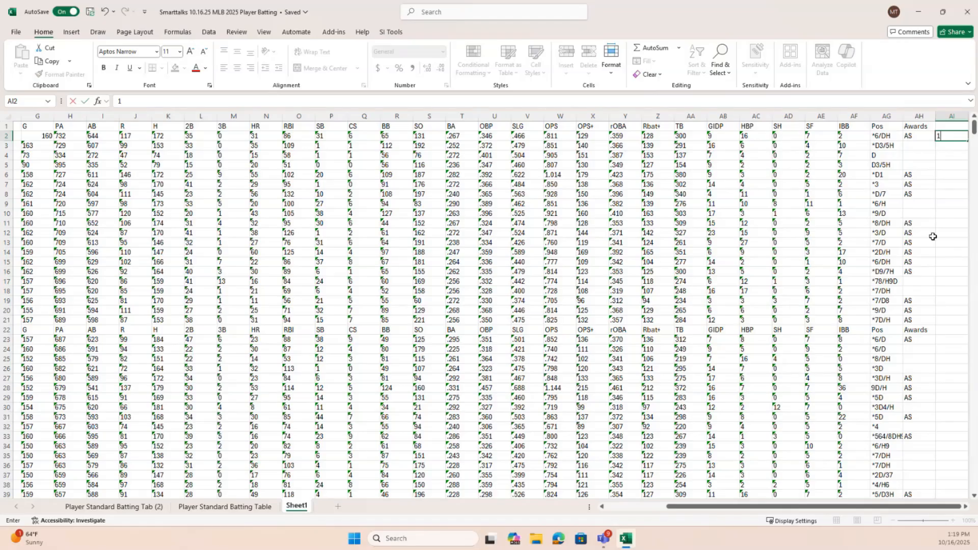
key(Return)
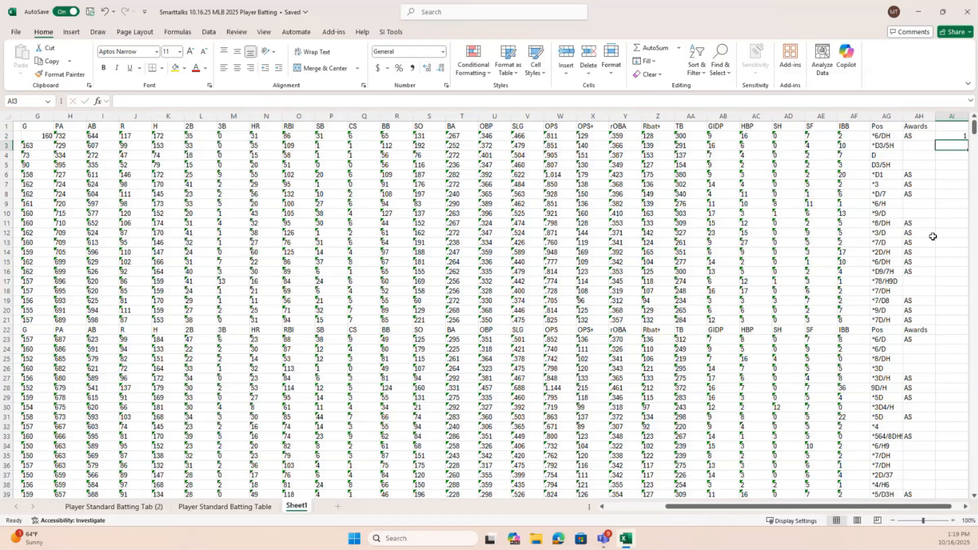
click(954, 136)
right_click(954, 136)
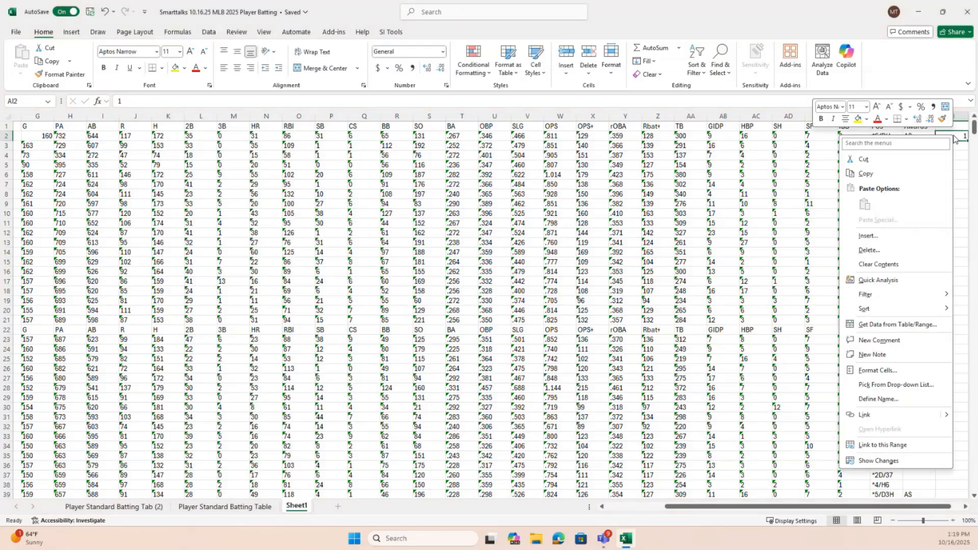
click(912, 173)
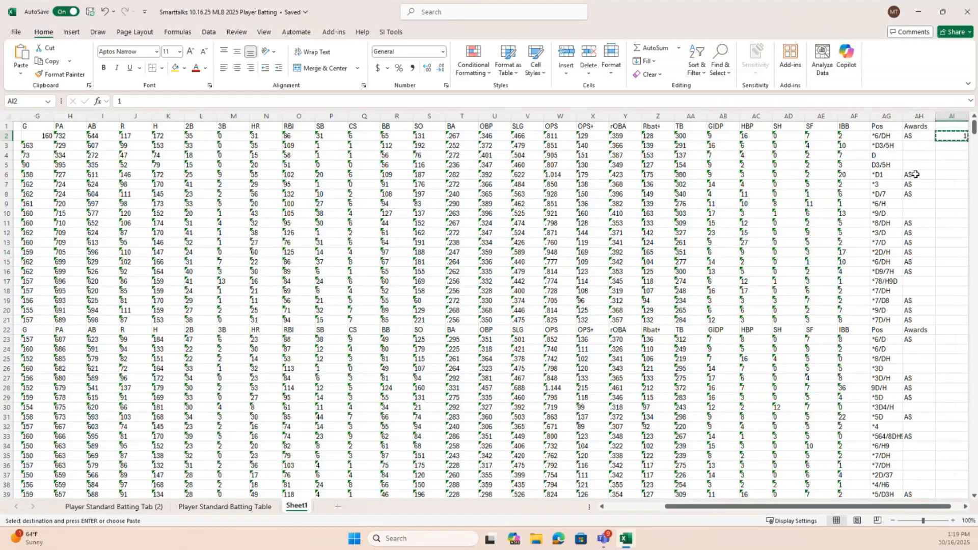
Select the statistics range G2:AF969, from the G column through the IBB column down to the last data row
click(29, 136)
key(shift+Right)
key(shift+Right)
key(shift+Right)
key(shift+Right)
key(shift+Right)
key(shift+Right)
key(shift+Right)
key(shift+Right)
key(shift+Right)
key(shift+Right)
key(shift+Right)
key(shift+Right)
key(shift+Right)
key(shift+Right)
key(shift+Right)
key(shift+Right)
key(shift+Right)
key(shift+Right)
key(shift+Right)
key(shift+Right)
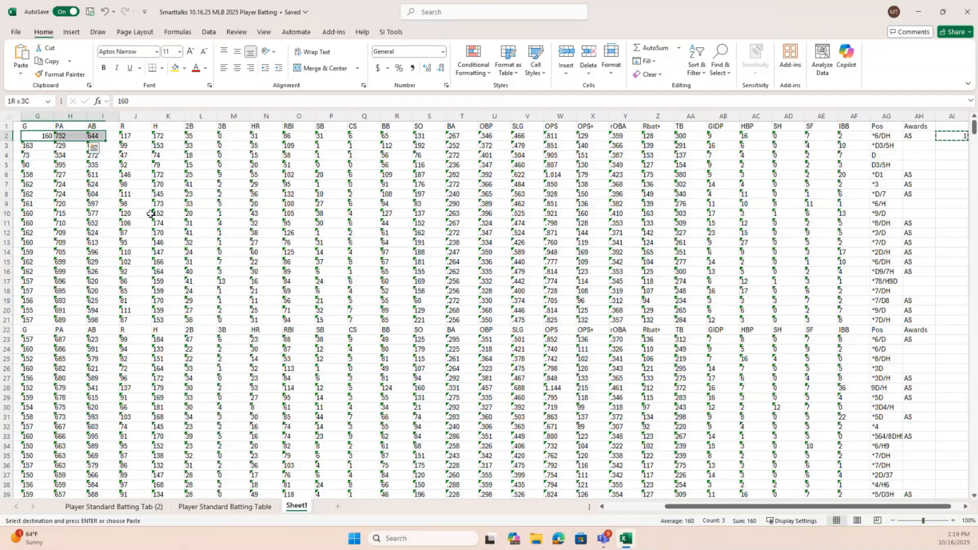
key(shift+Right)
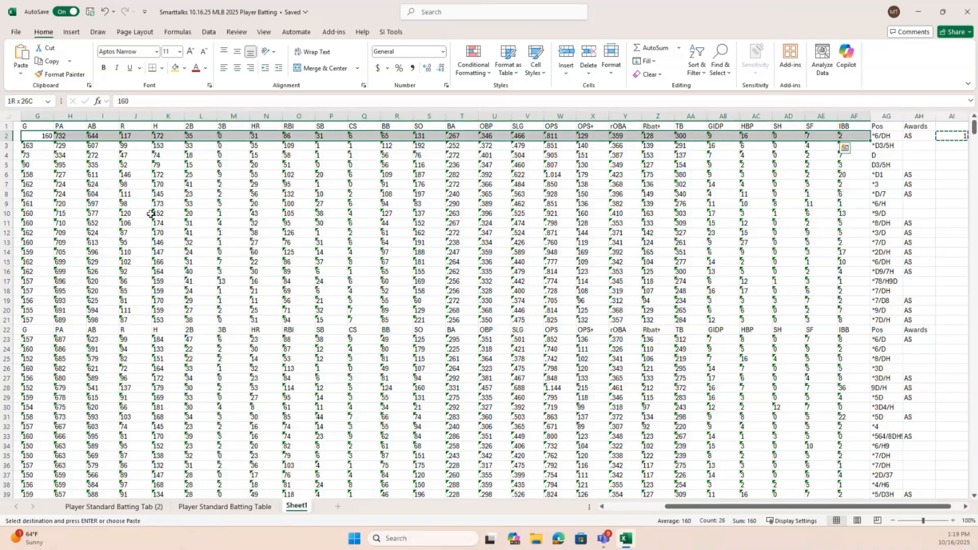
key(ctrl+shift+Down)
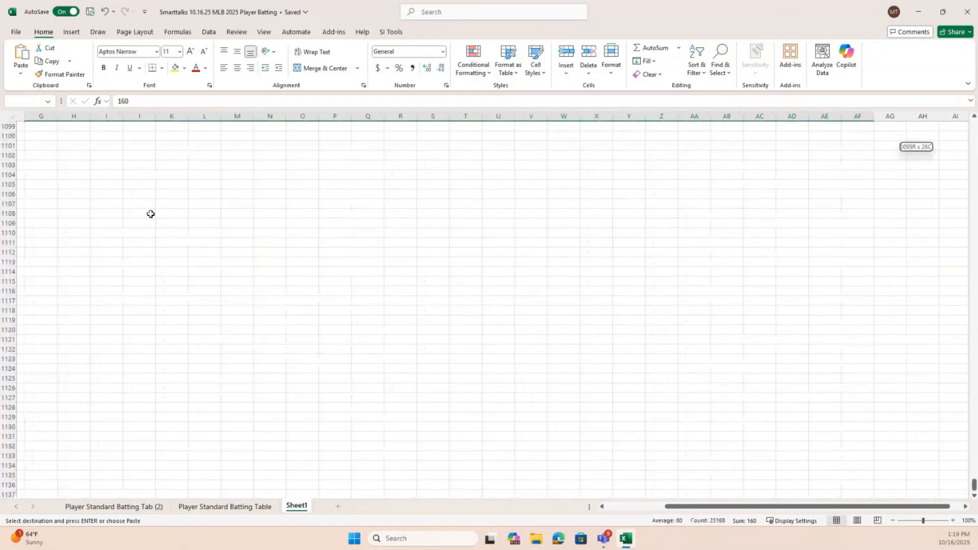
key(shift+Page_Up)
key(shift+Page_Up)
key(shift+Page_Up)
key(shift+Page_Up)
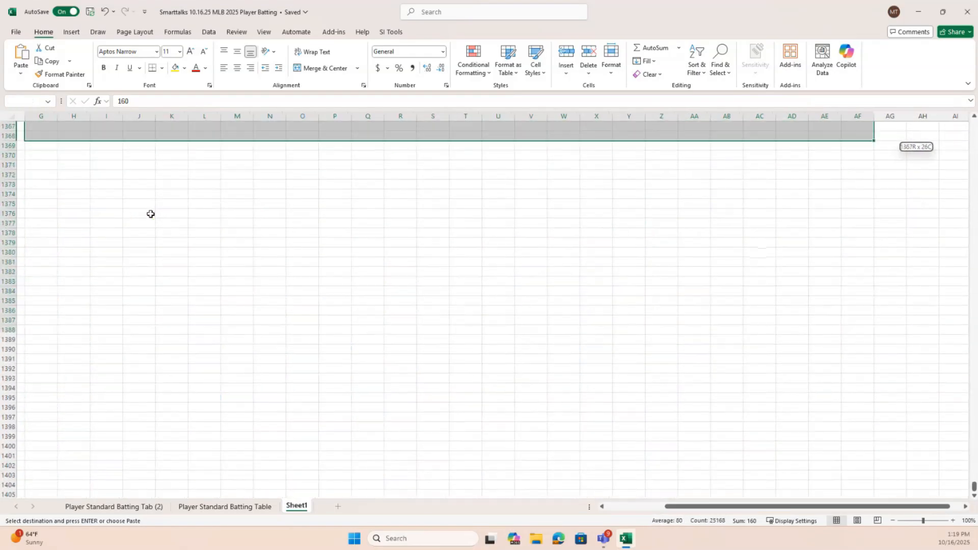
key(shift+Page_Up)
key(shift+Page_Up)
key(shift+Page_Up)
key(shift+Page_Up)
key(shift+Page_Up)
key(shift+Page_Up)
key(shift+Page_Up)
key(shift+Page_Up)
key(shift+Page_Up)
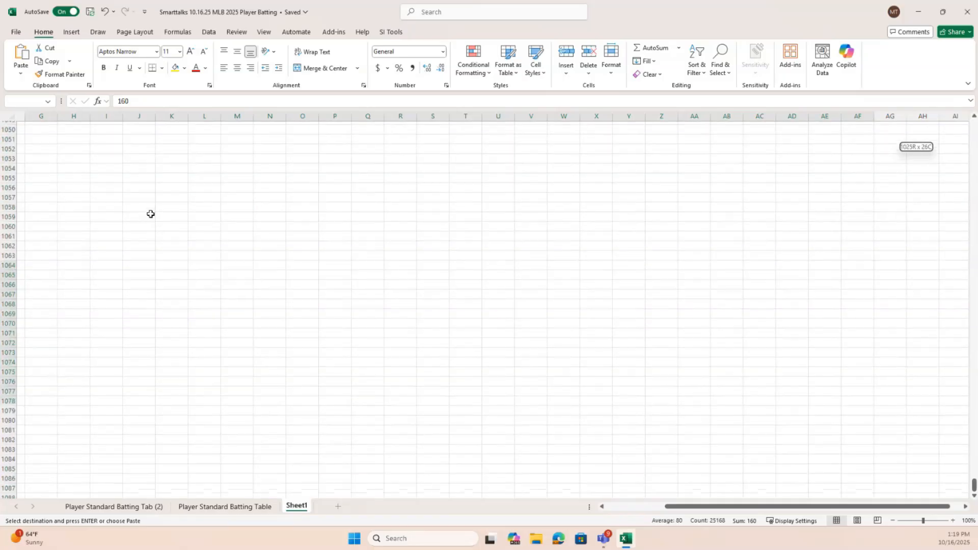
key(shift+Page_Up)
key(shift+Page_Up)
key(shift+Page_Up)
key(shift+Page_Up)
key(shift+Page_Up)
key(shift+Page_Up)
key(shift+Page_Up)
key(shift+Page_Up)
key(shift+Page_Up)
key(shift+Page_Up)
key(shift+Page_Up)
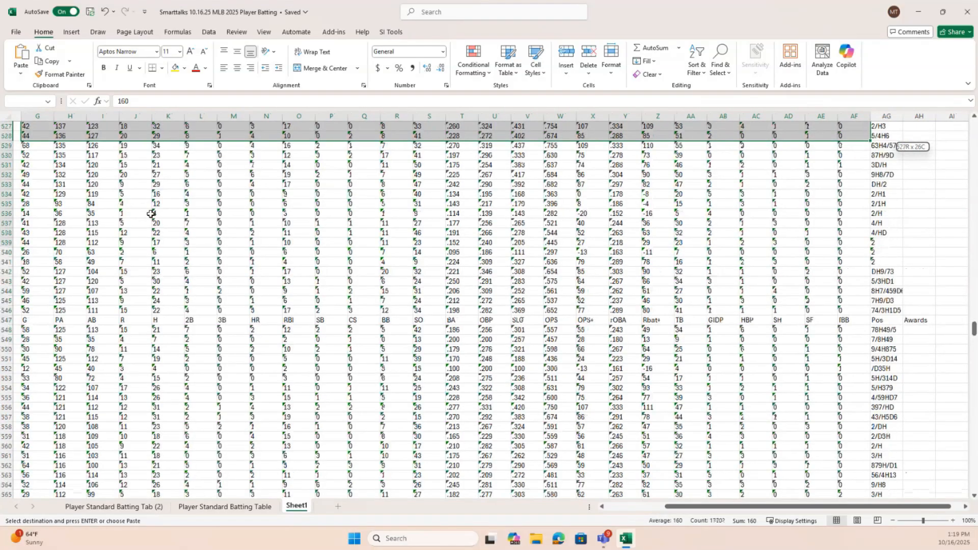
key(shift+Page_Down)
key(shift+Page_Down)
key(shift+Page_Down)
key(shift+Page_Down)
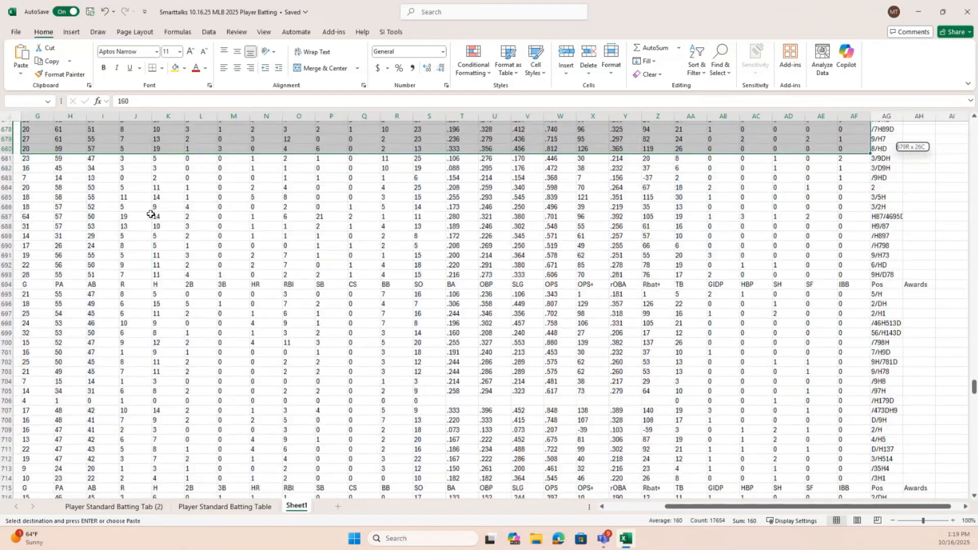
key(shift+Page_Down)
key(shift+Page_Down)
key(shift+Page_Down)
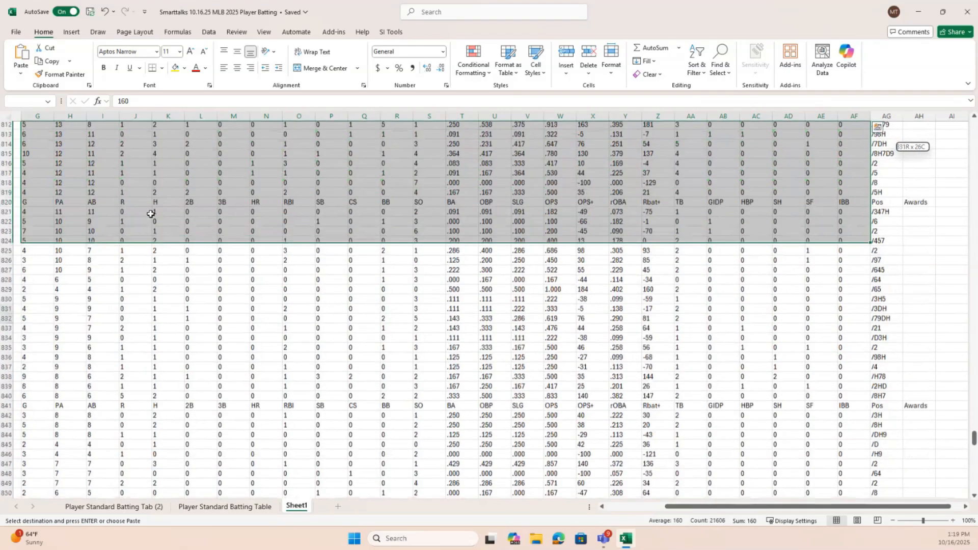
key(shift+Page_Down)
key(shift+Page_Down)
key(shift+Page_Down)
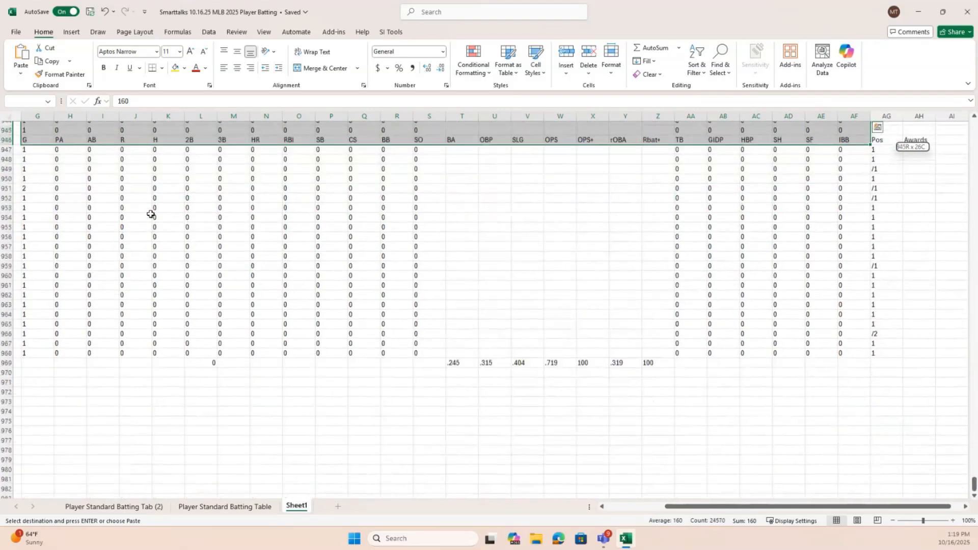
key(shift+Down)
key(shift+Down)
key(shift+Down)
key(shift+Down)
key(shift+Down)
key(shift+Down)
key(shift+Down)
key(shift+Down)
key(shift+Down)
key(shift+Down)
key(shift+Down)
key(shift+Down)
key(shift+Down)
key(shift+Down)
key(shift+Down)
key(shift+Down)
key(shift+Down)
key(shift+Down)
key(shift+Down)
key(shift+Down)
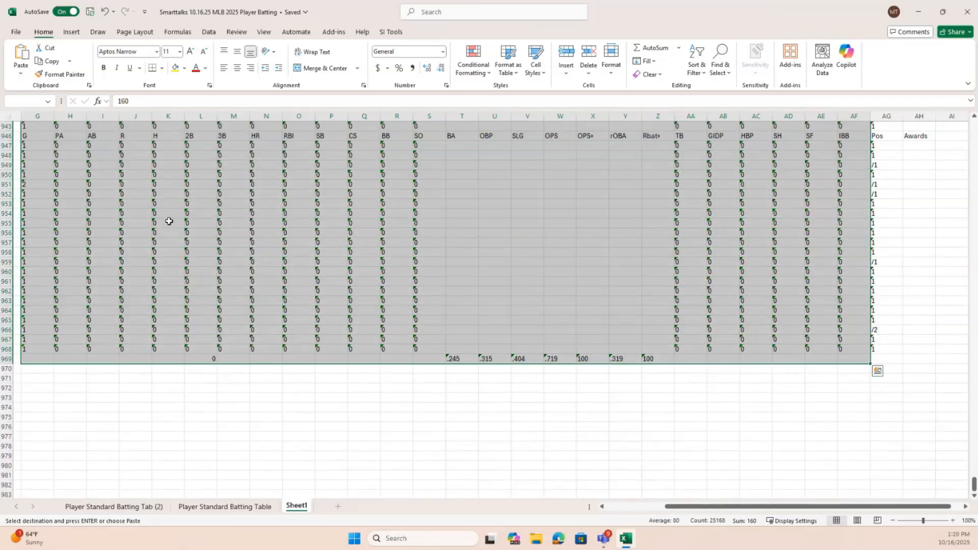
Multiply the selected statistics range by the copied 1 using Paste Special, so the text values become numbers
right_click(337, 223)
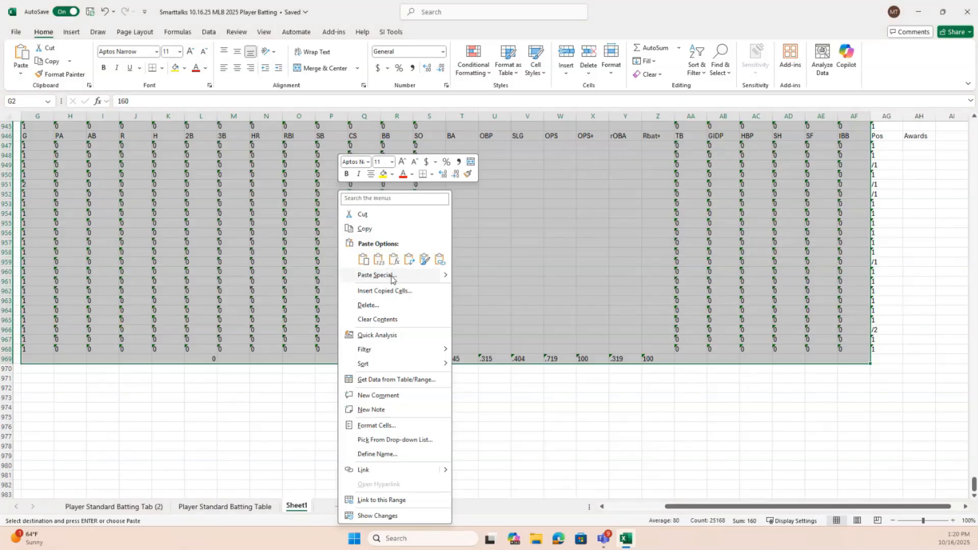
click(377, 275)
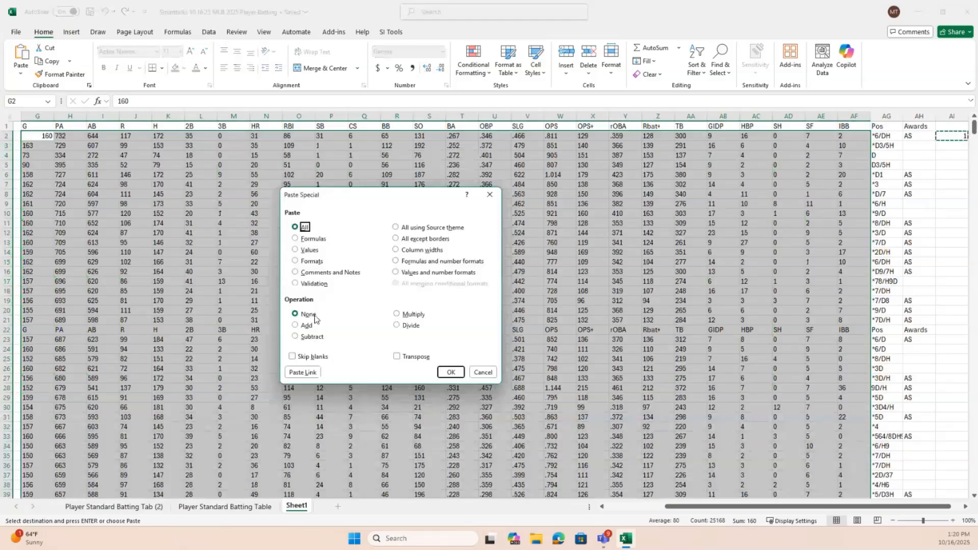
click(397, 315)
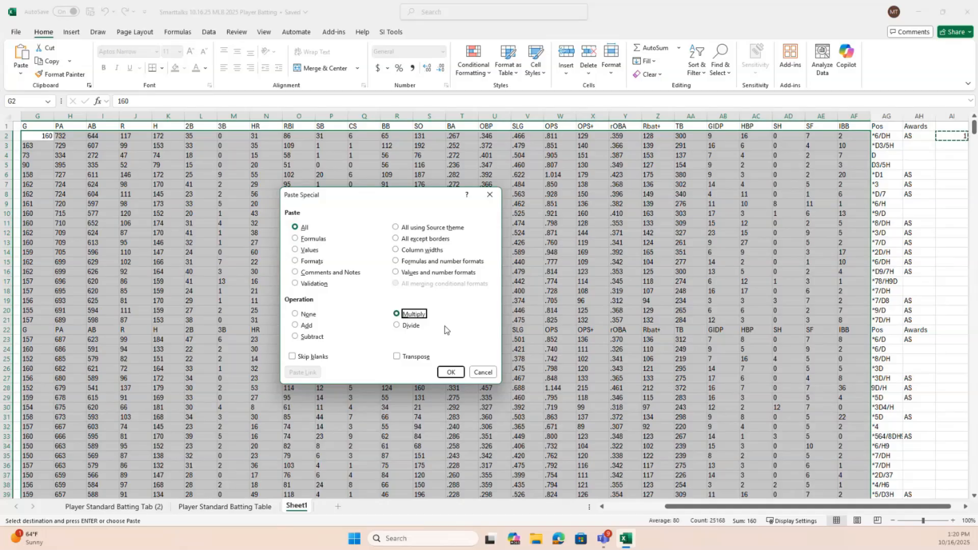
click(450, 372)
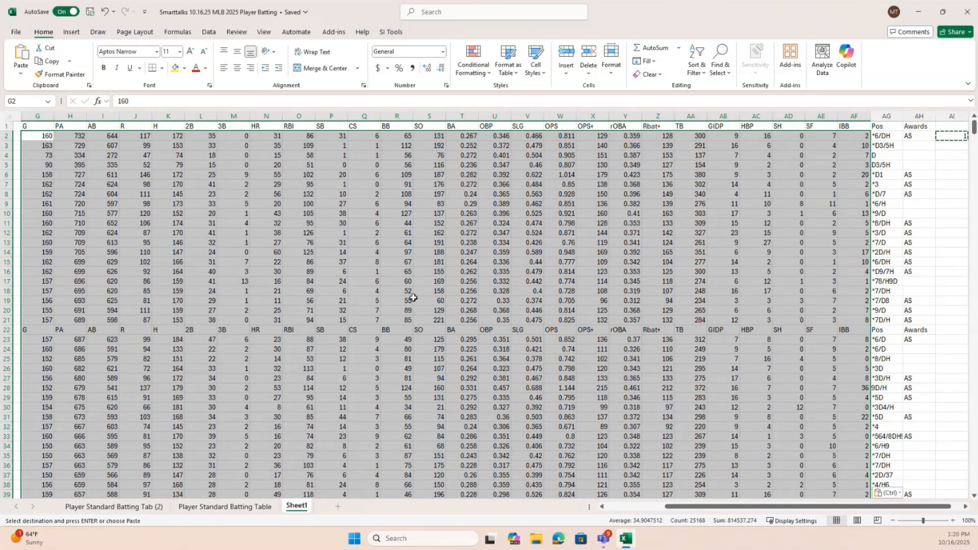
click(365, 282)
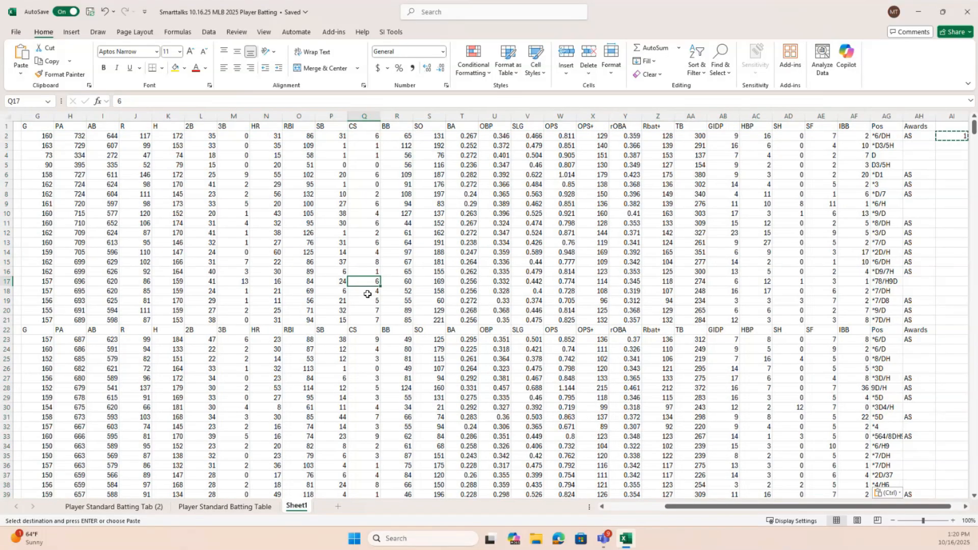
click(169, 138)
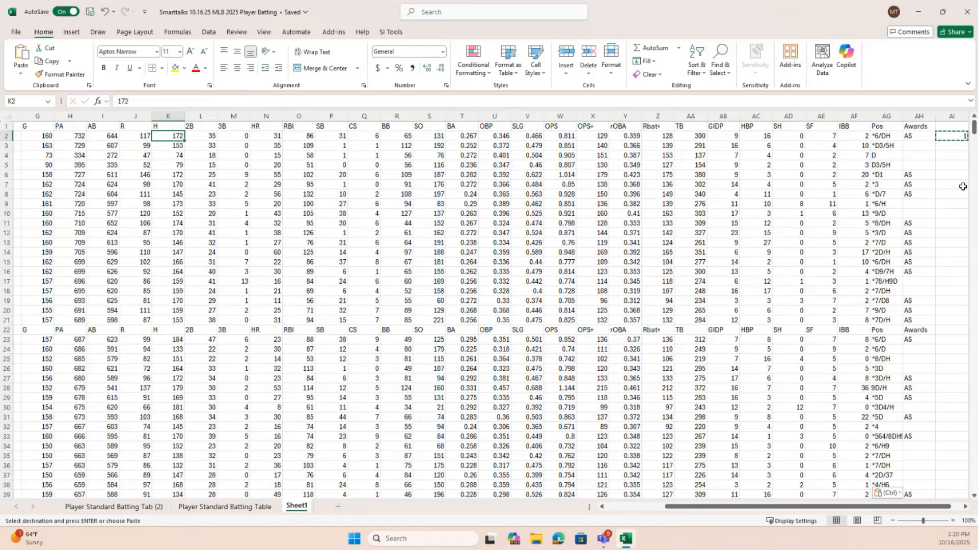
key(Delete)
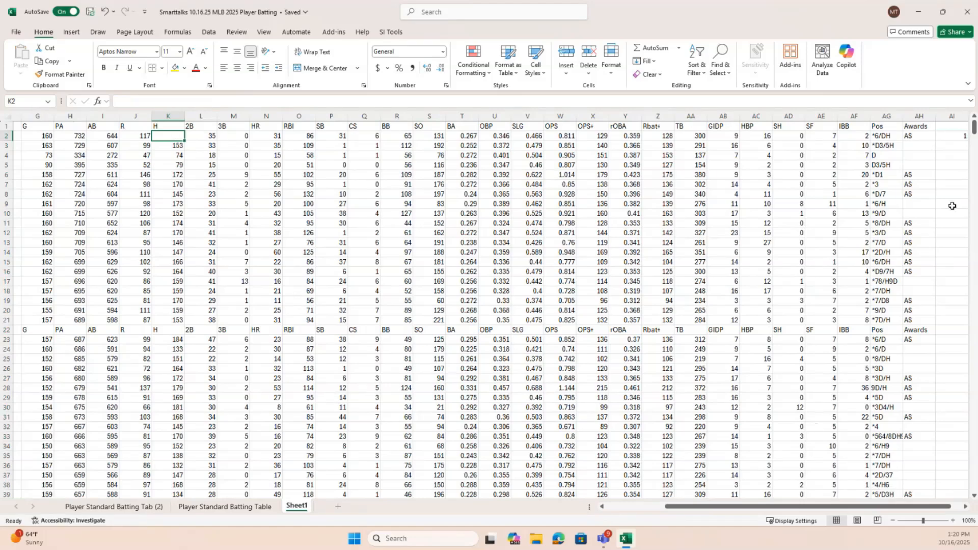
key(ctrl+z)
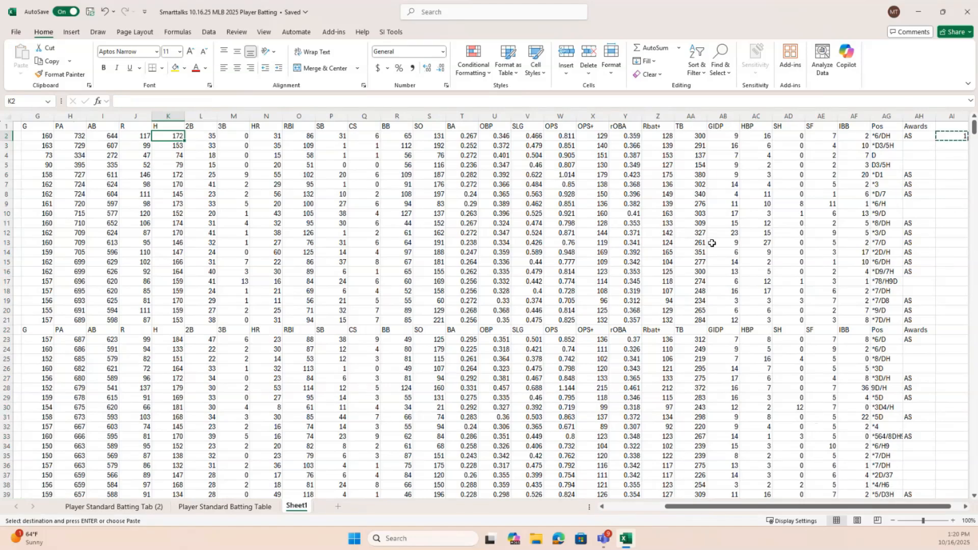
Clear the helper value in AI2 and the sum formula in L969 below the 2B column
click(962, 138)
key(Escape)
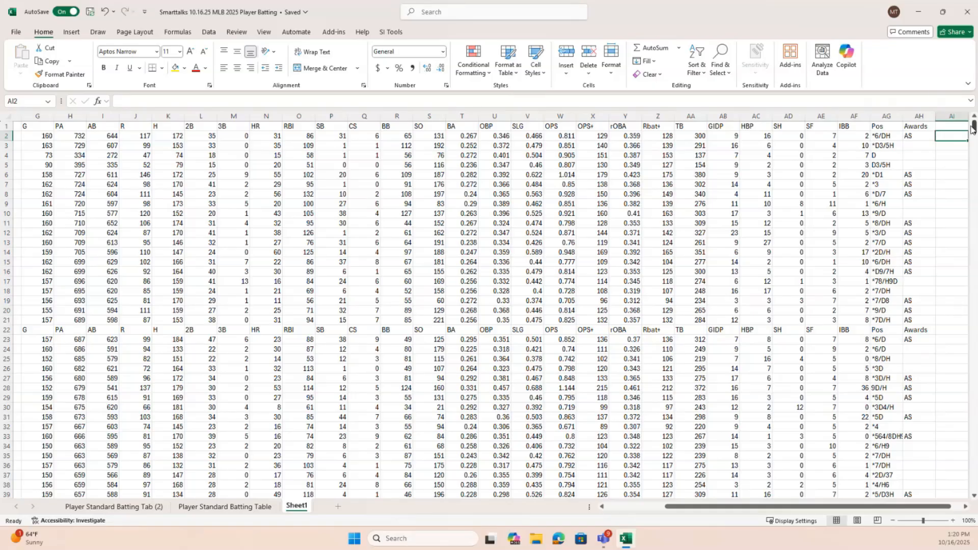
drag(974, 127, 974, 493)
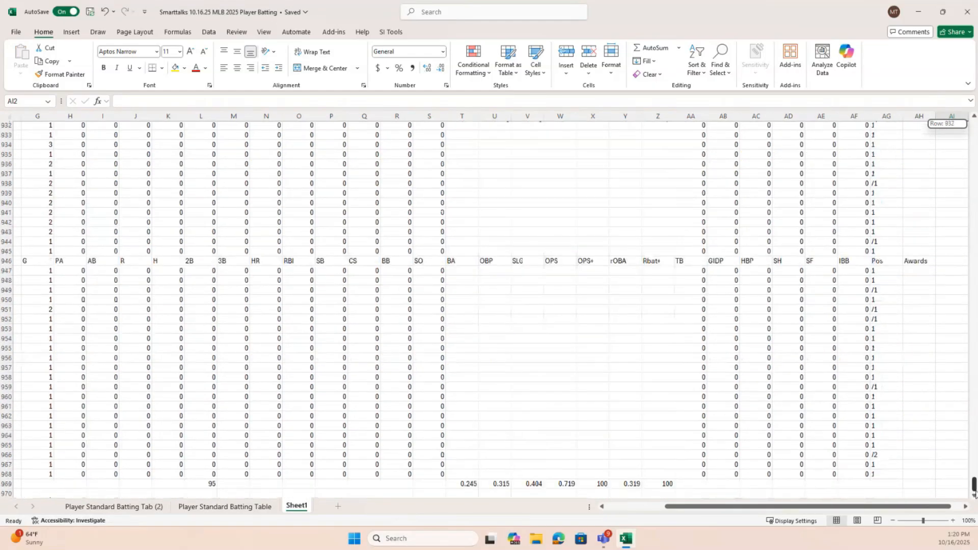
drag(747, 507, 720, 509)
click(285, 485)
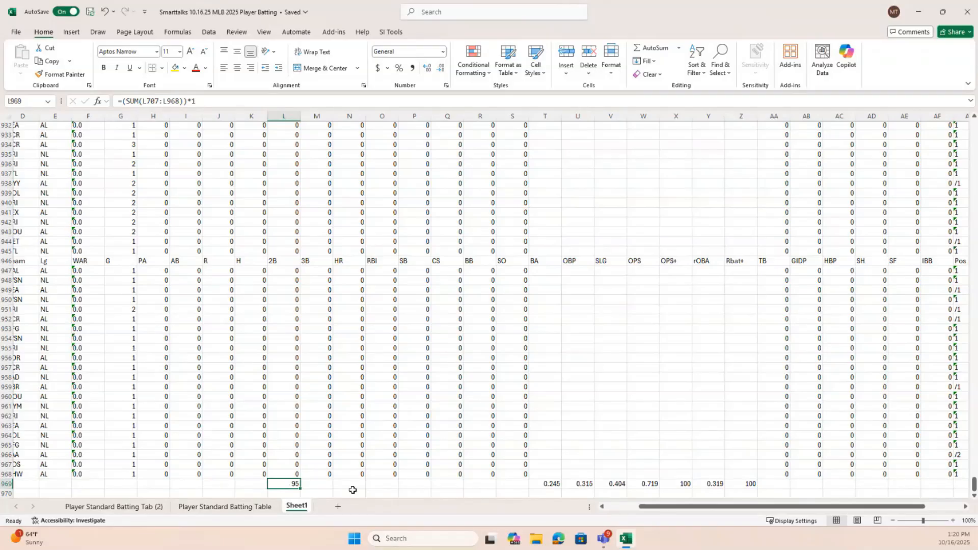
key(Delete)
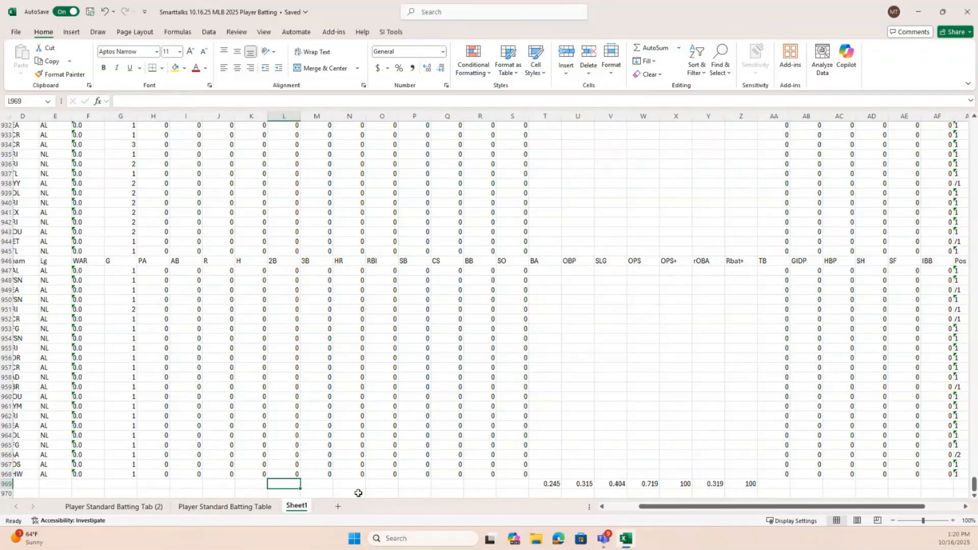
Use AutoSum in M969, below the 3B column, and enter the formula as =SUM(925:925)
click(330, 487)
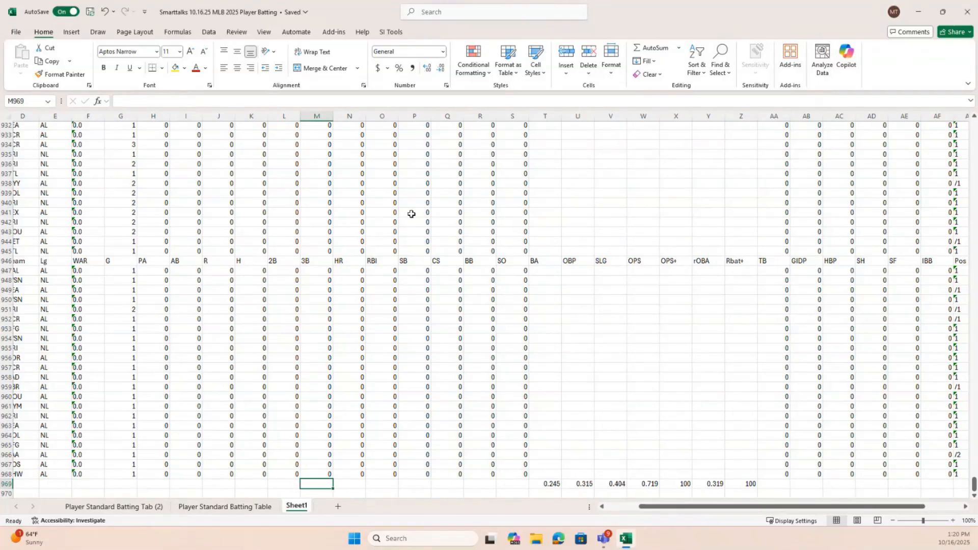
click(654, 48)
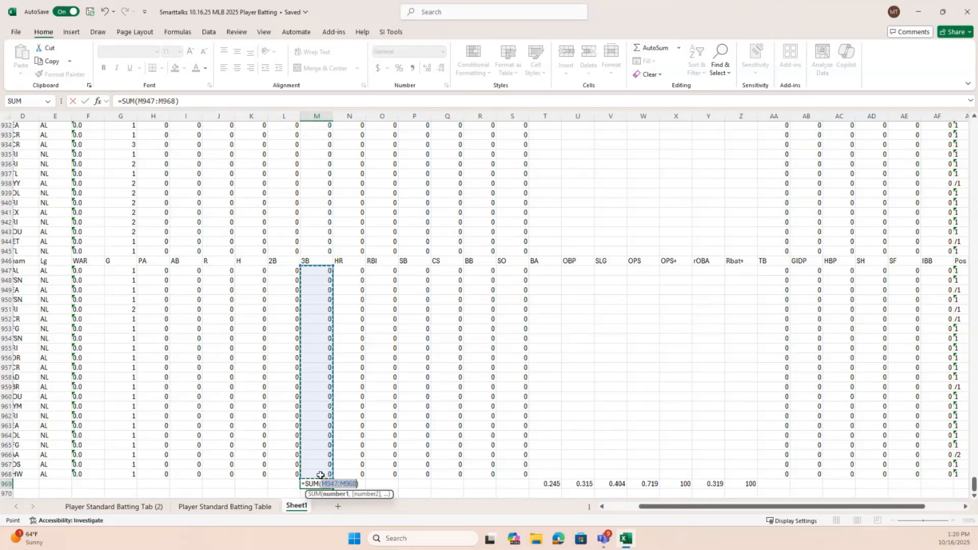
click(321, 262)
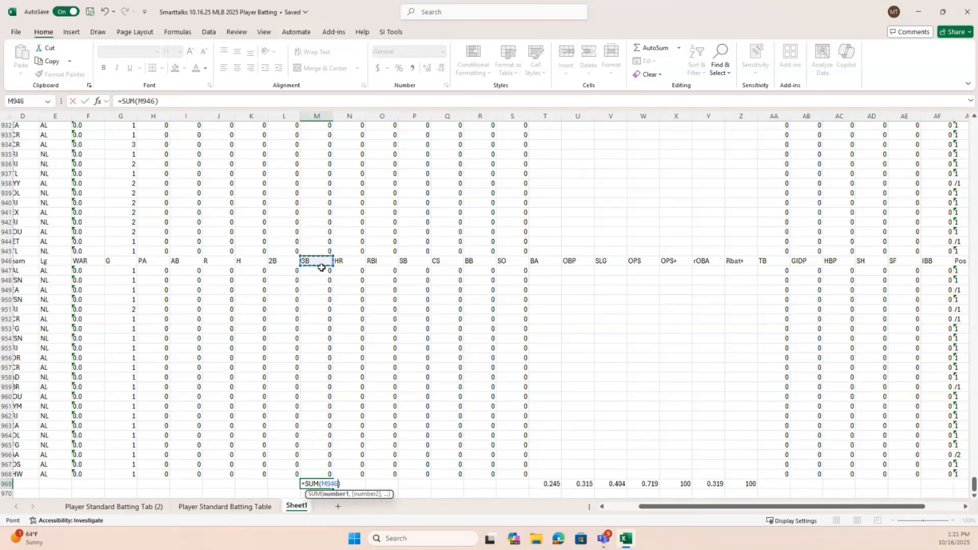
drag(659, 508, 591, 510)
click(6, 261)
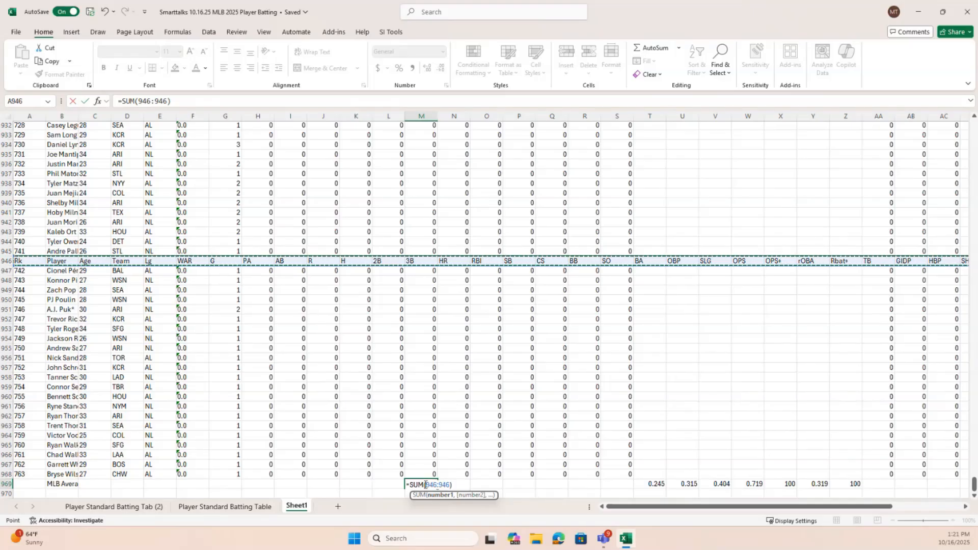
scroll(506, 338, up, 5)
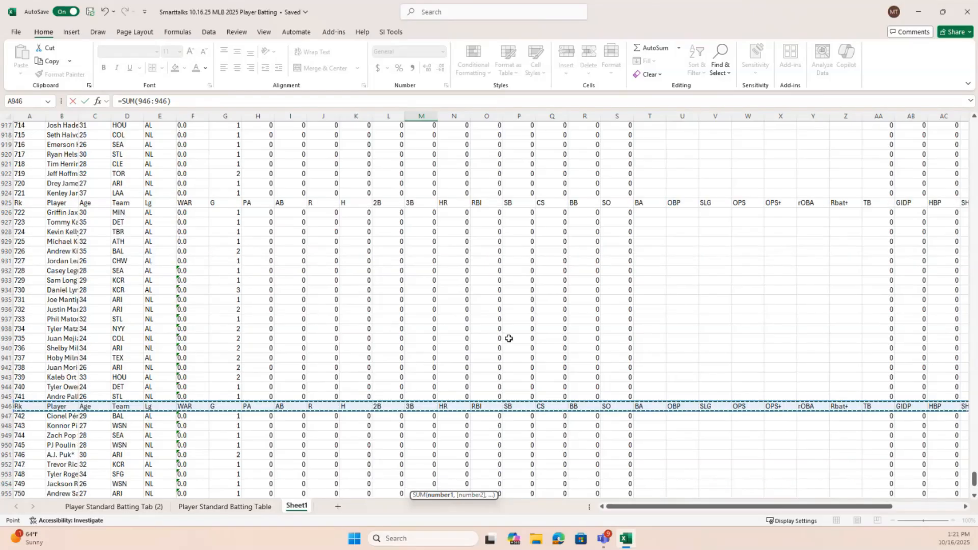
click(11, 203)
scroll(270, 280, up, 5)
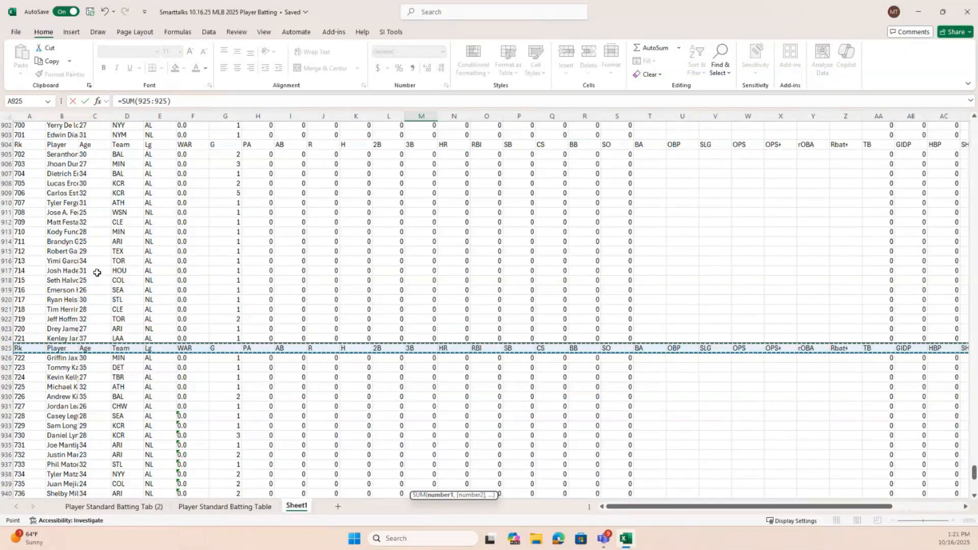
scroll(392, 419, up, 4)
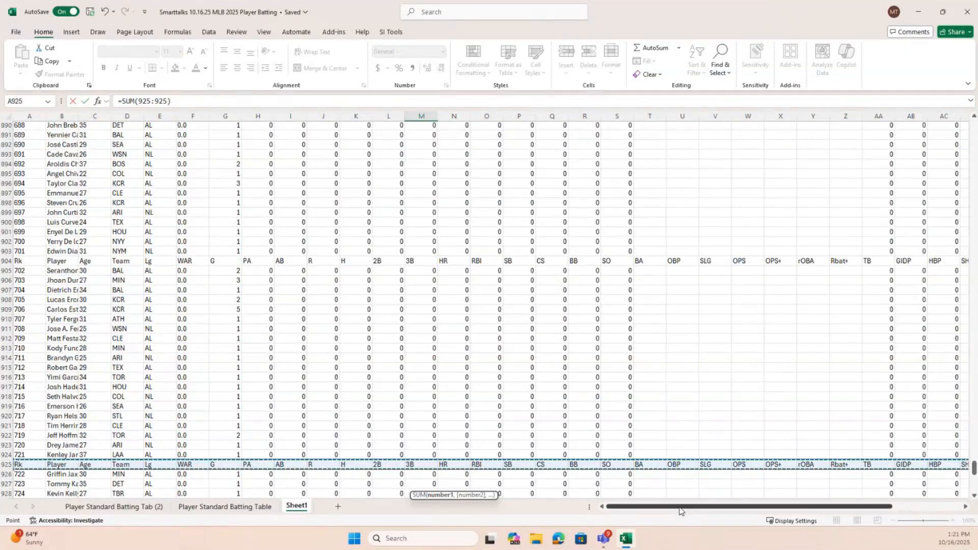
drag(973, 471, 974, 128)
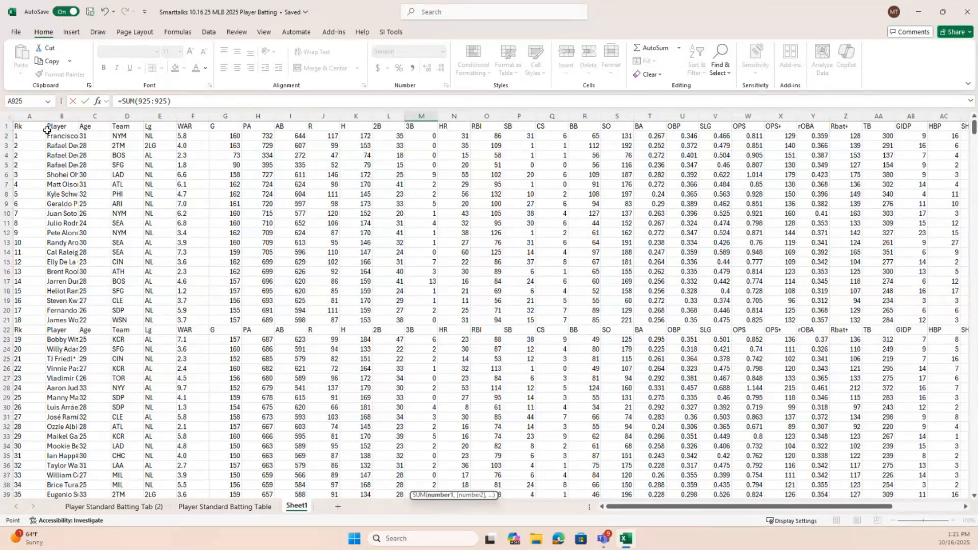
click(15, 32)
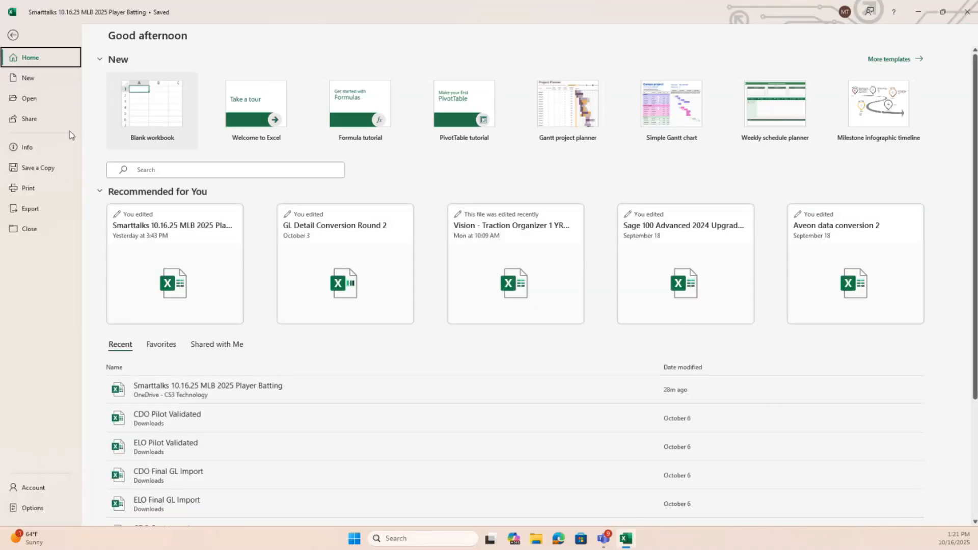
click(13, 34)
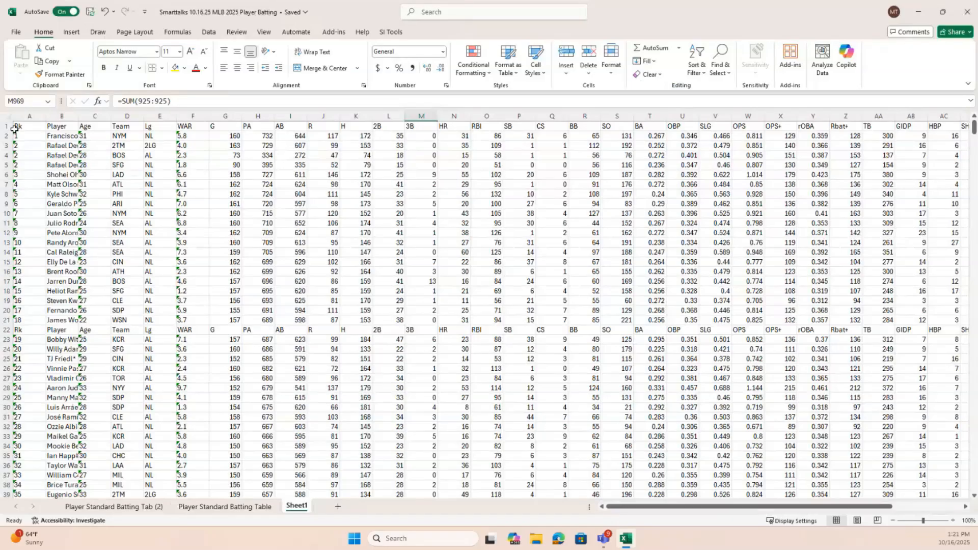
Turn on filtering for the data and filter the Player column to show only rows containing "Player"
click(210, 34)
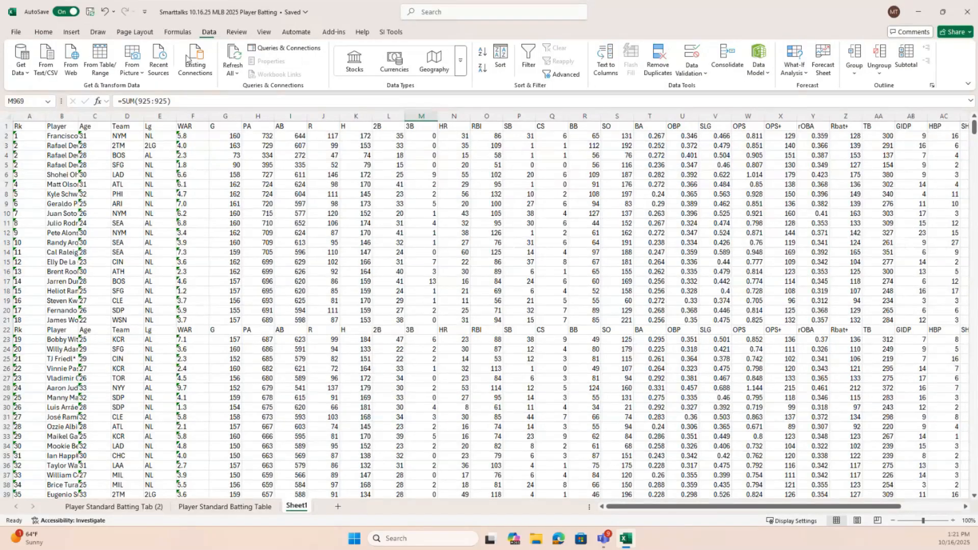
click(532, 62)
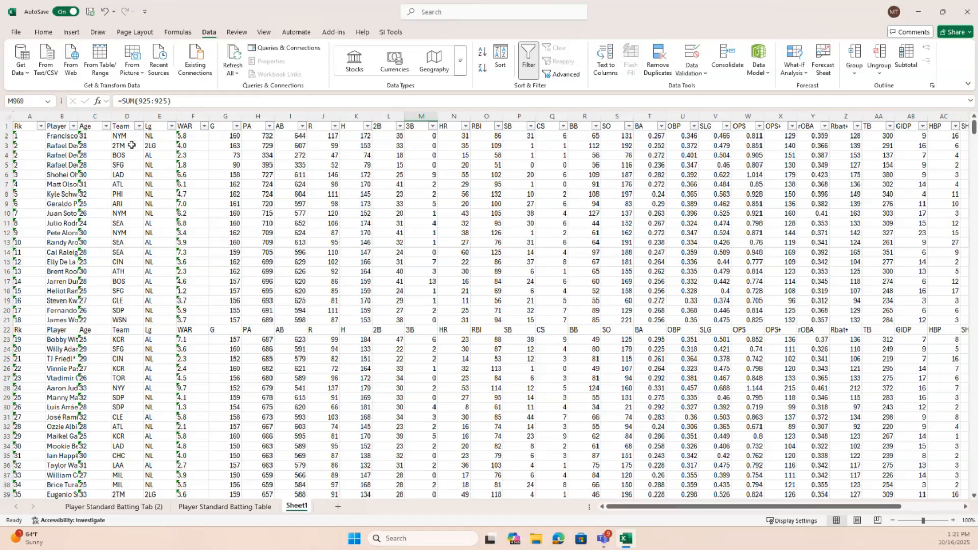
click(74, 127)
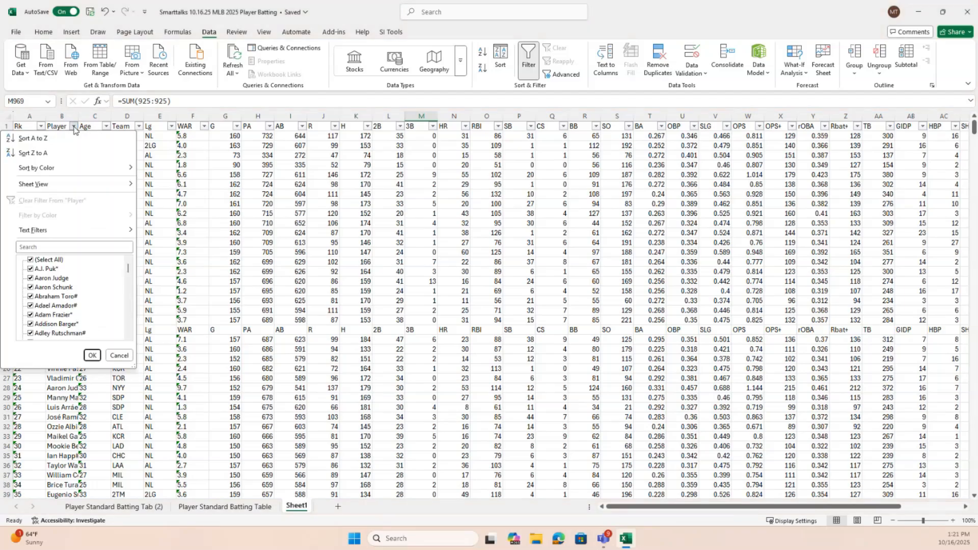
click(59, 248)
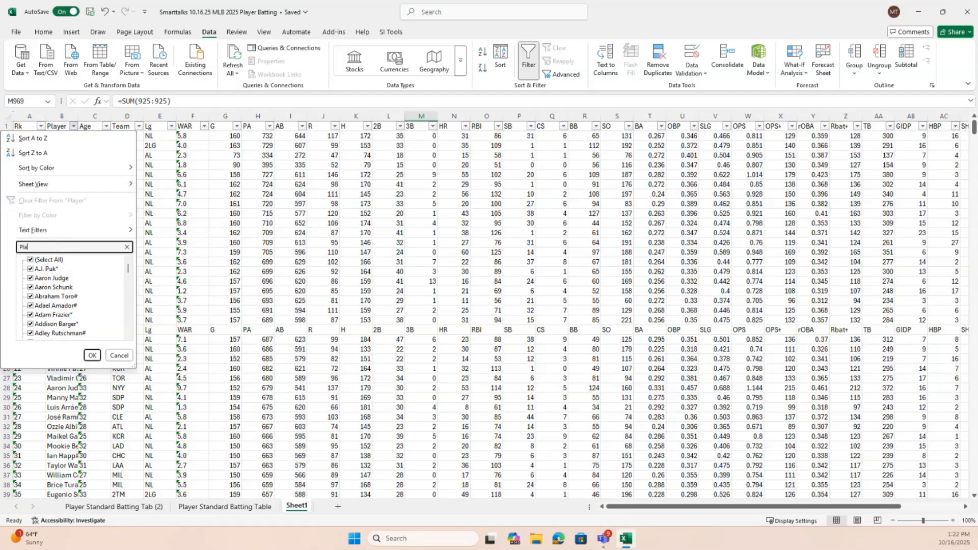
text(Player)
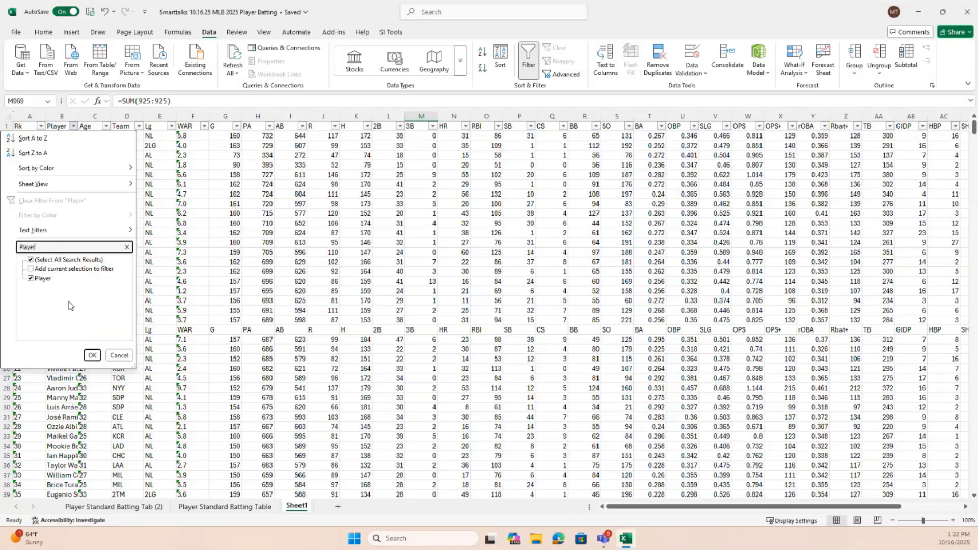
click(92, 355)
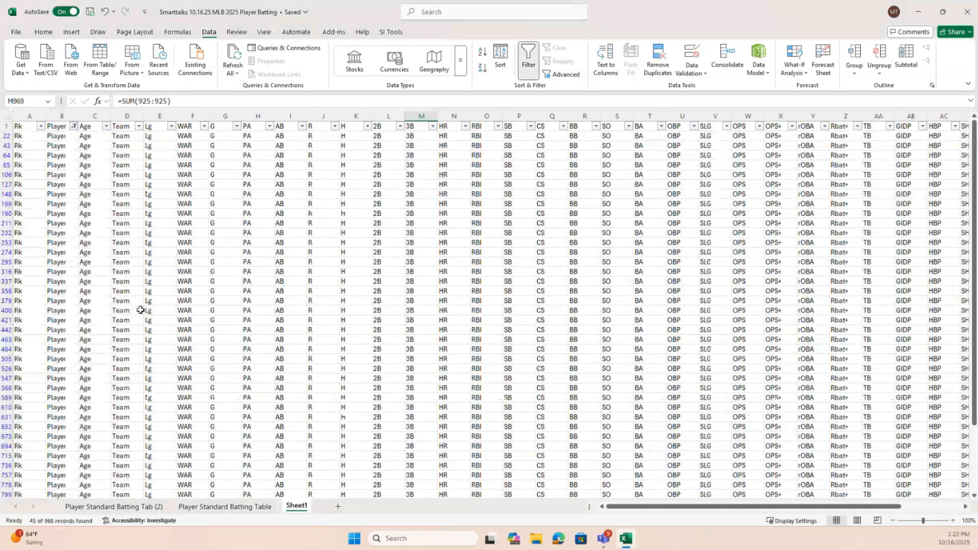
Select all the filtered repeated header rows, from row 22 through row 946, and delete them
scroll(120, 344, up, 5)
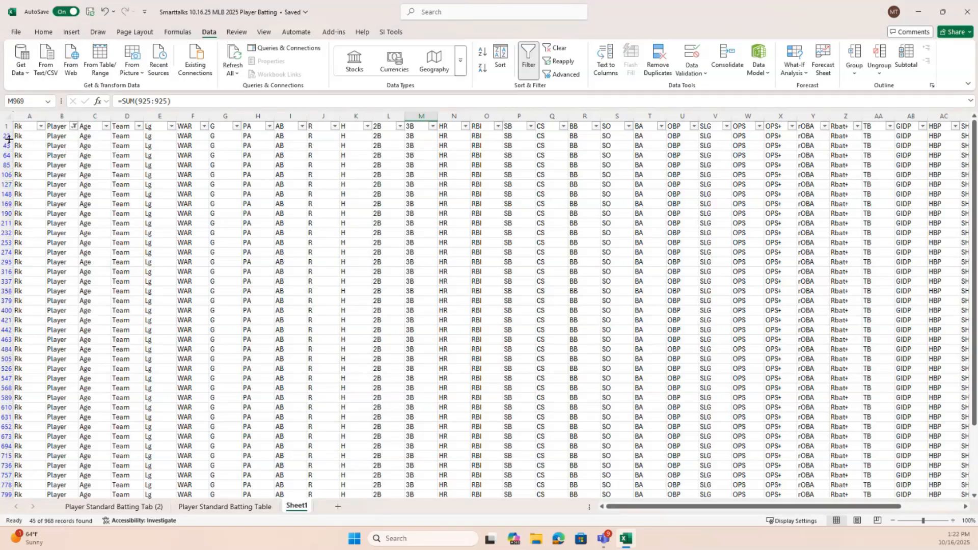
drag(6, 136, 5, 477)
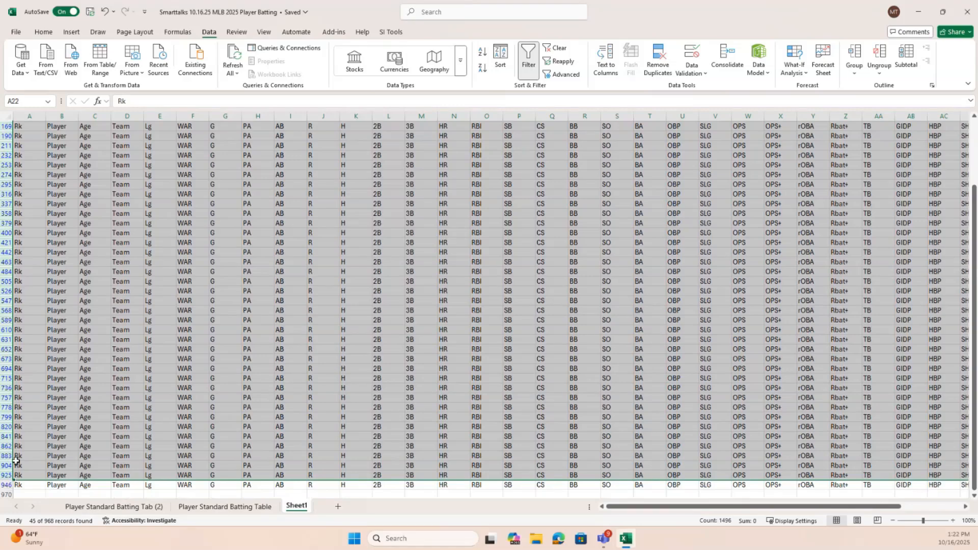
key(shift+Down)
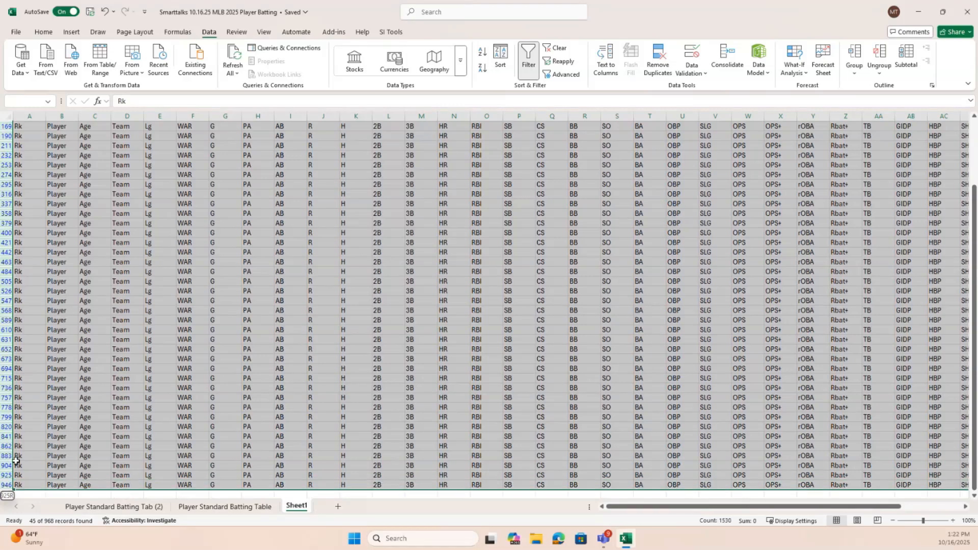
right_click(79, 241)
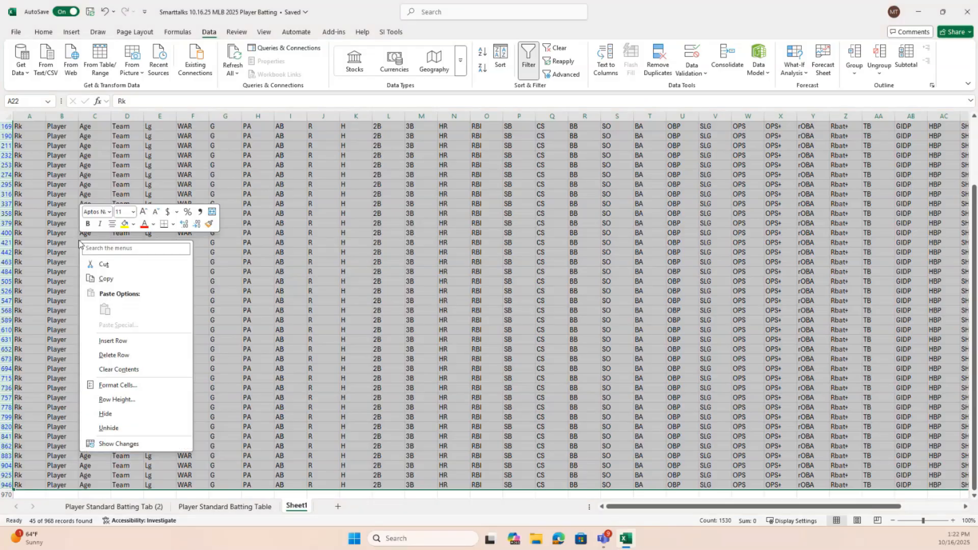
click(121, 358)
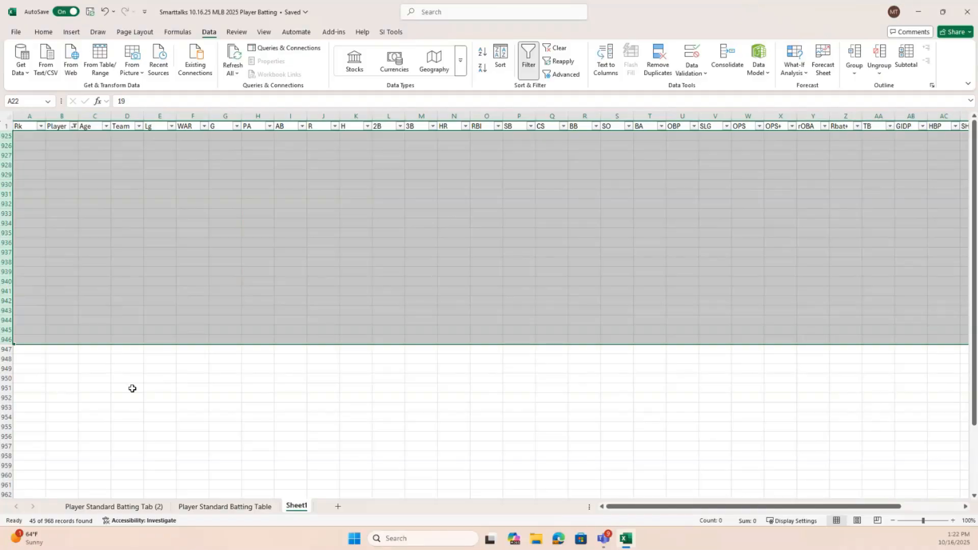
Clear the filter from the Player column and check that the repeated header rows are gone from the data
click(74, 126)
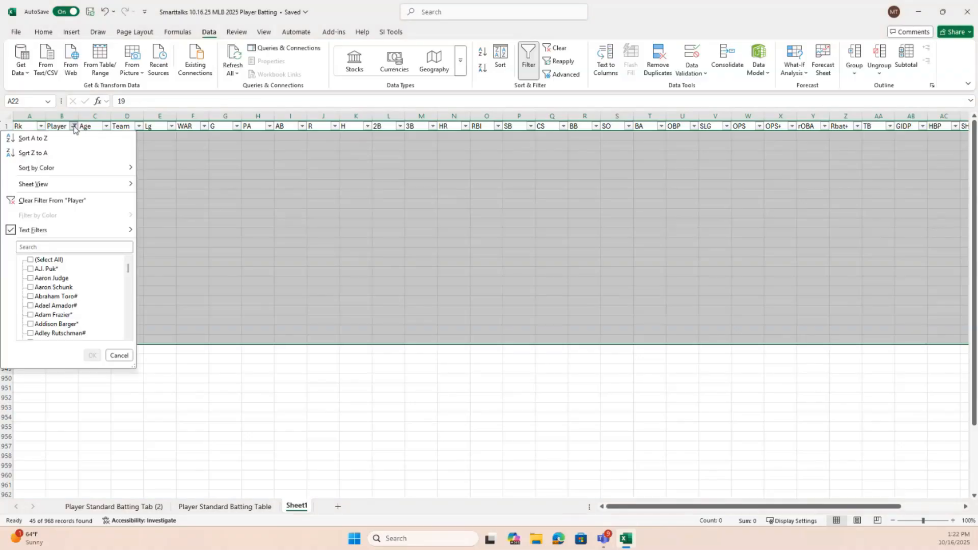
click(71, 201)
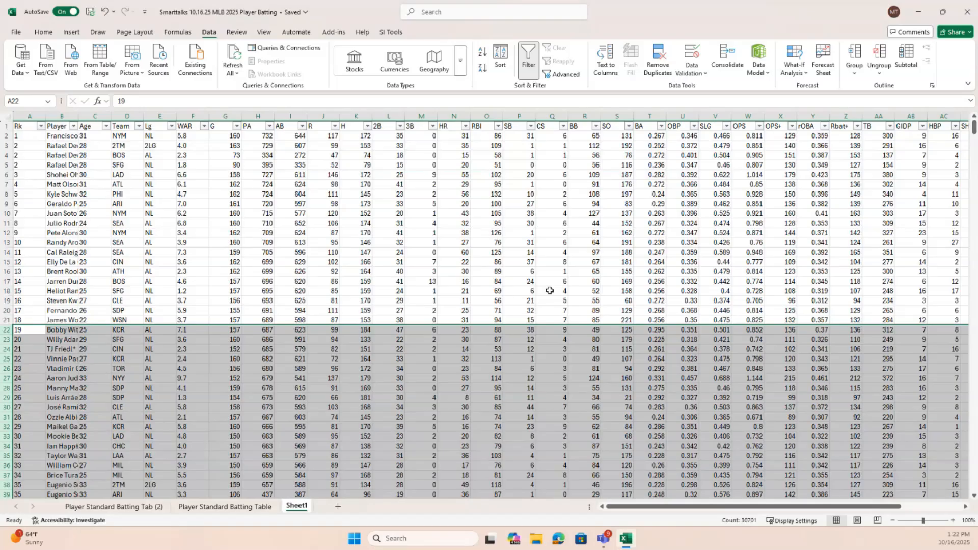
scroll(550, 290, down, 18)
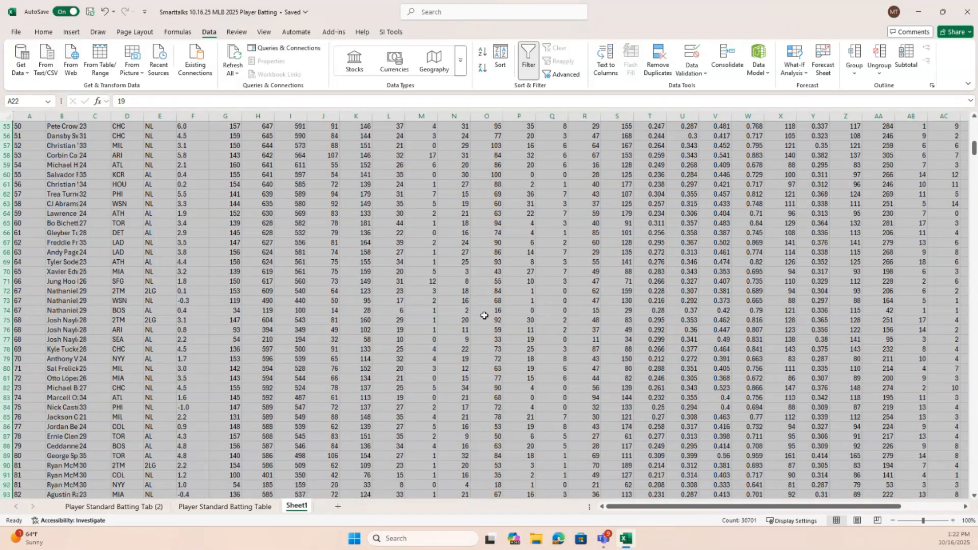
scroll(539, 302, up, 18)
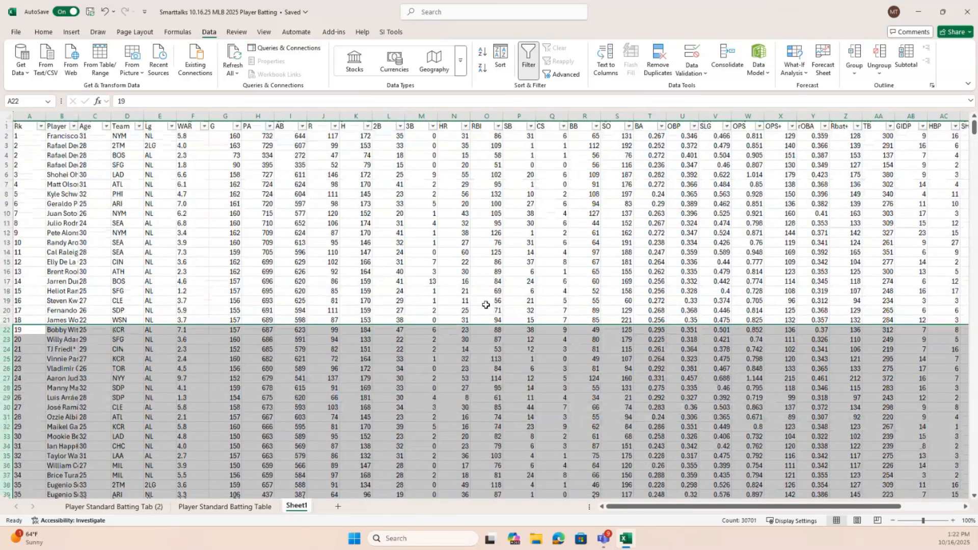
click(453, 262)
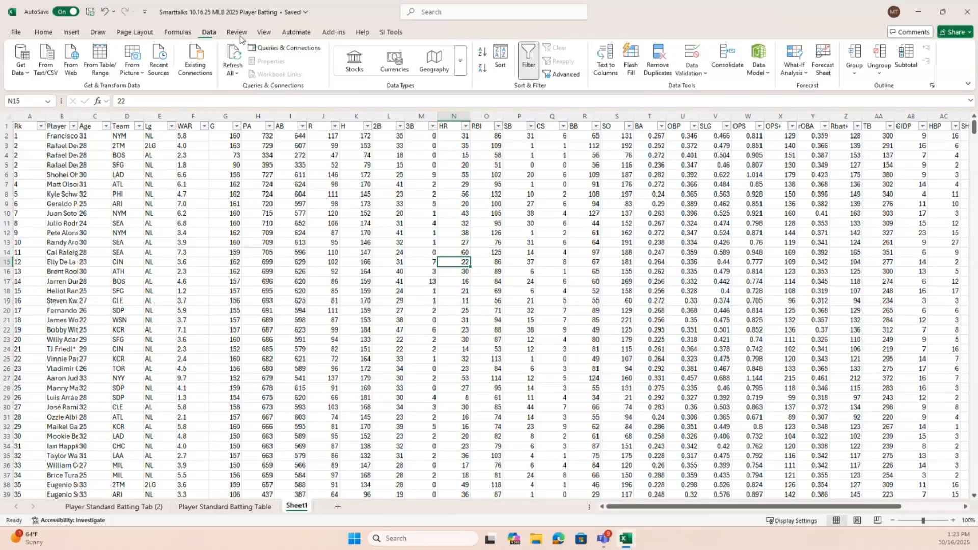
AutoFit the width of the HR column from the selected cell N15
click(264, 33)
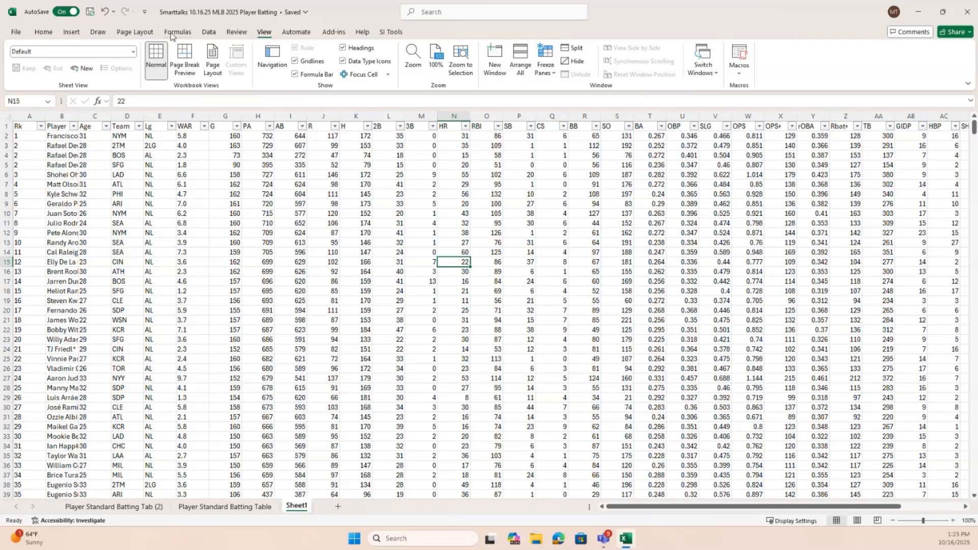
click(45, 34)
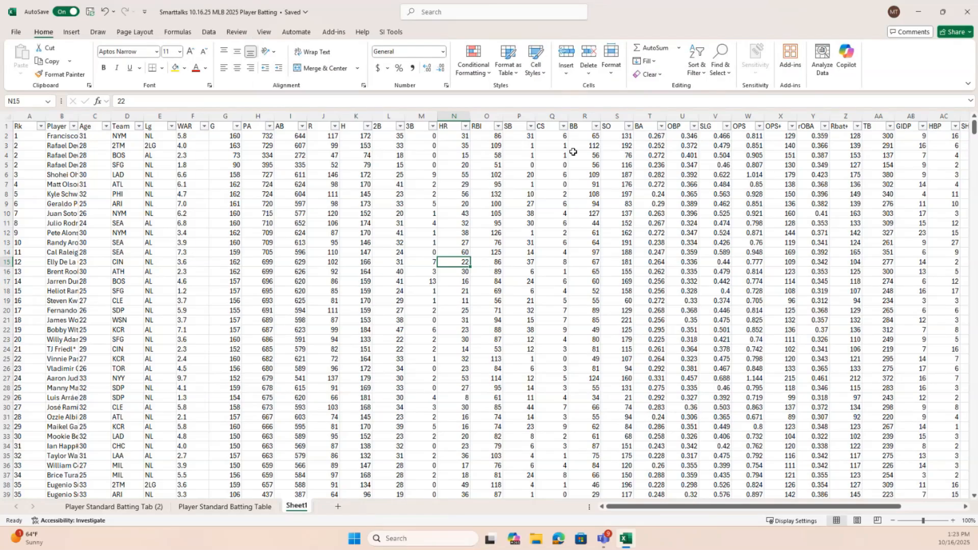
click(612, 76)
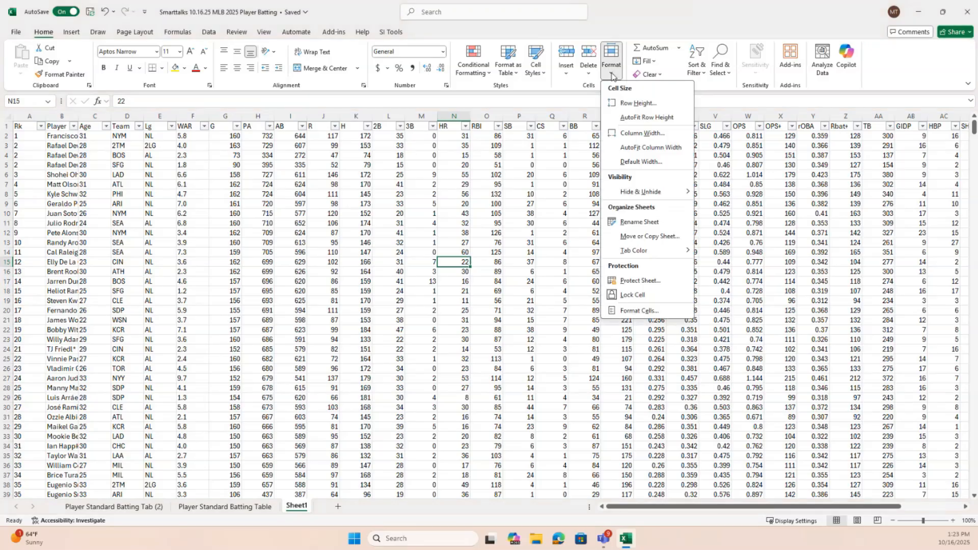
click(657, 150)
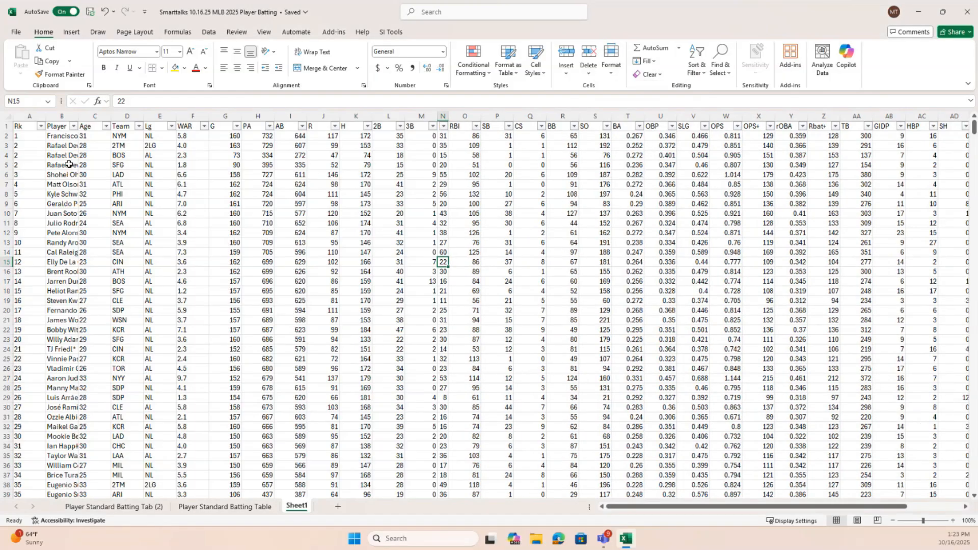
Try AutoFit Column Width on the entire data range and undo the width change
click(118, 232)
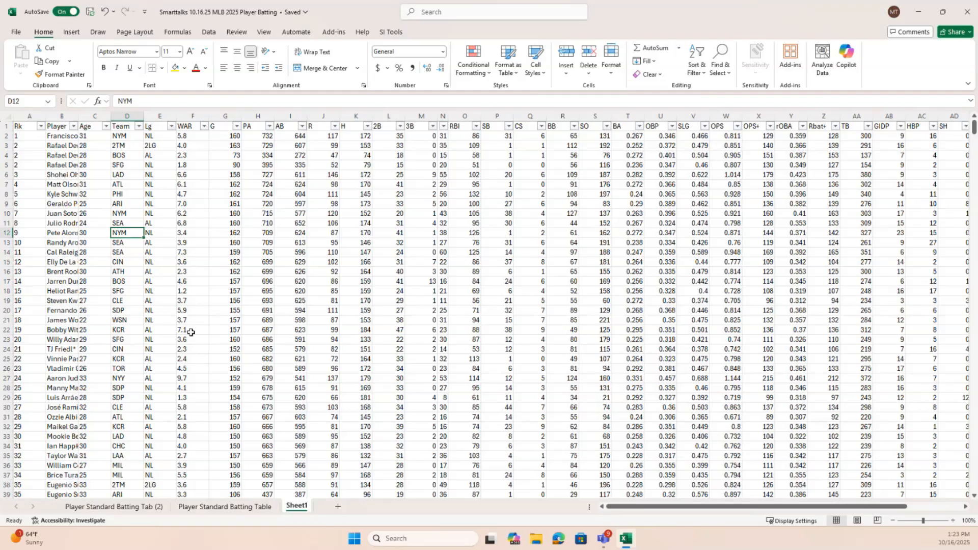
key(ctrl+a)
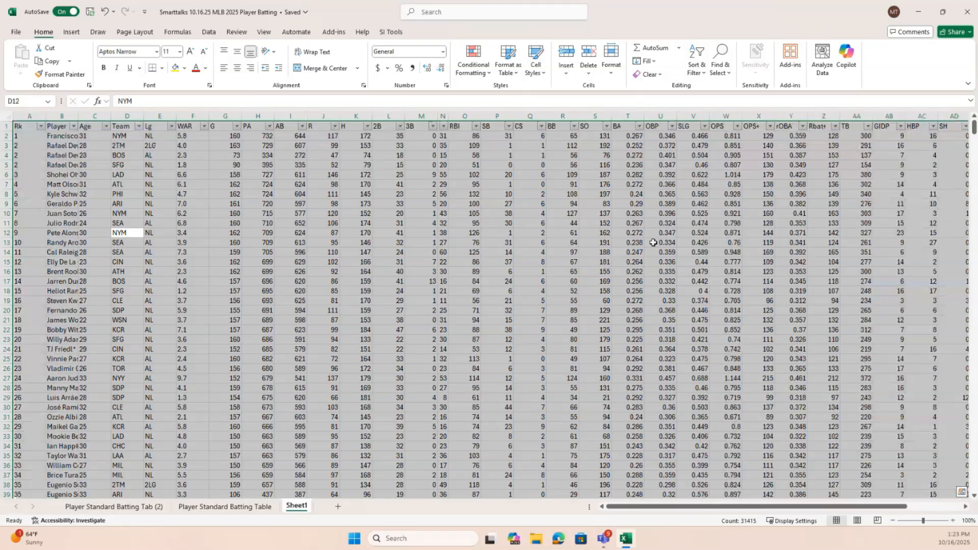
click(612, 63)
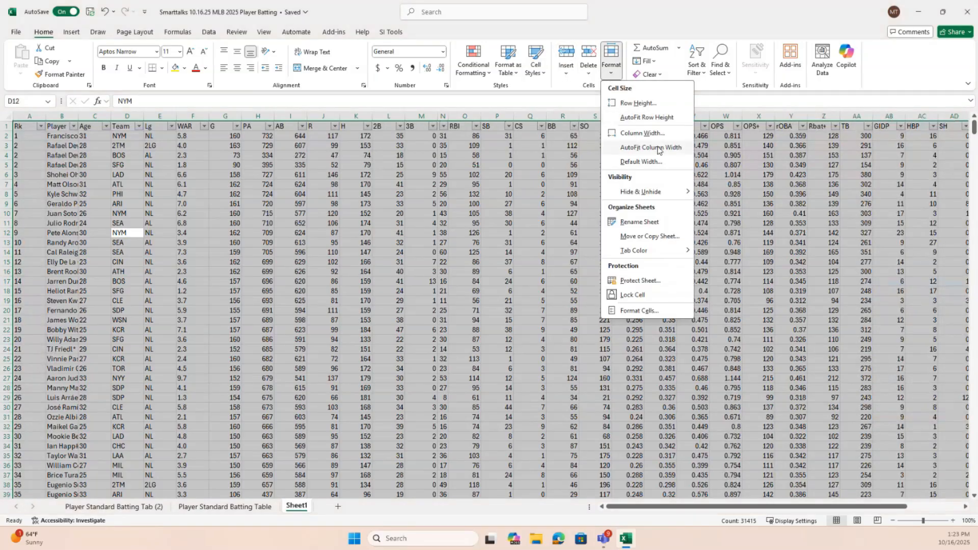
click(650, 147)
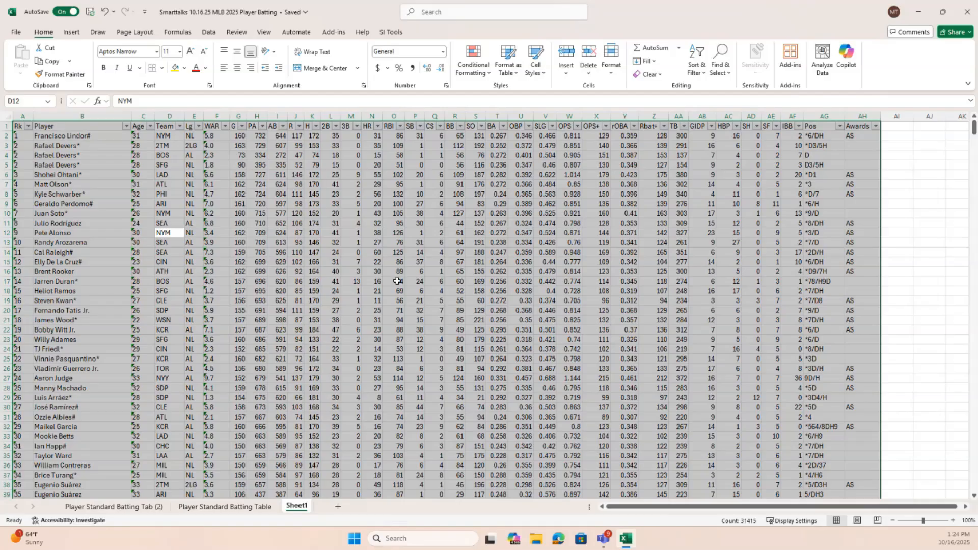
click(106, 12)
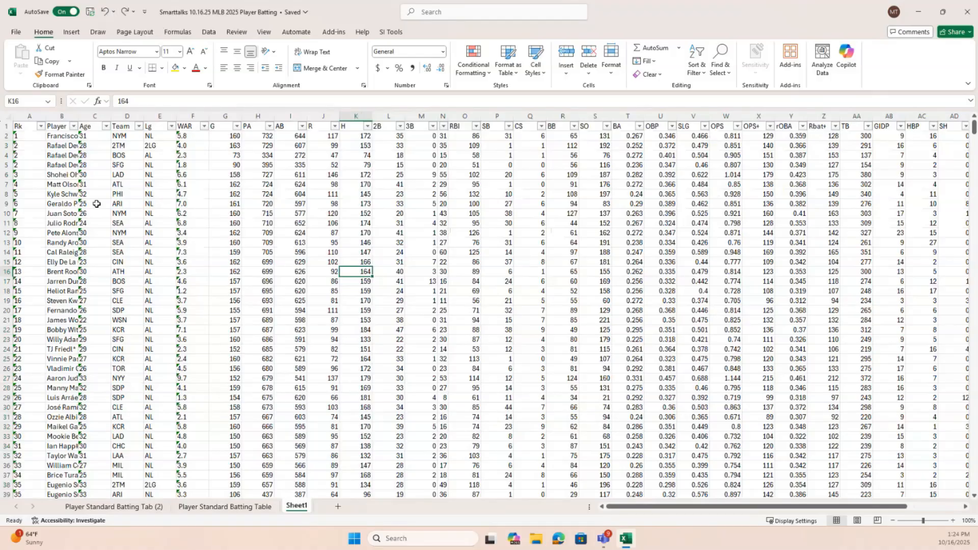
AutoFit the Player column so the full player names fit, and look through the rows
double_click(77, 116)
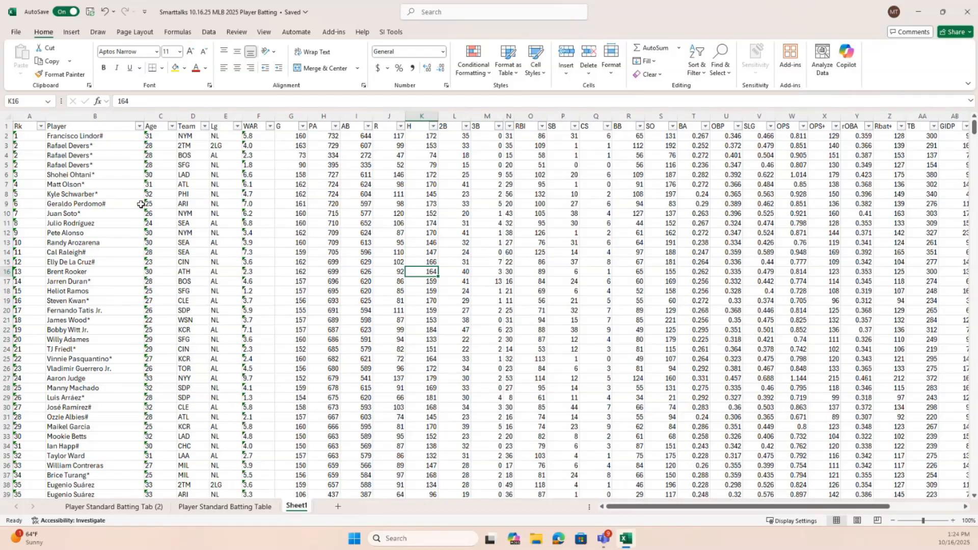
scroll(278, 328, down, 1)
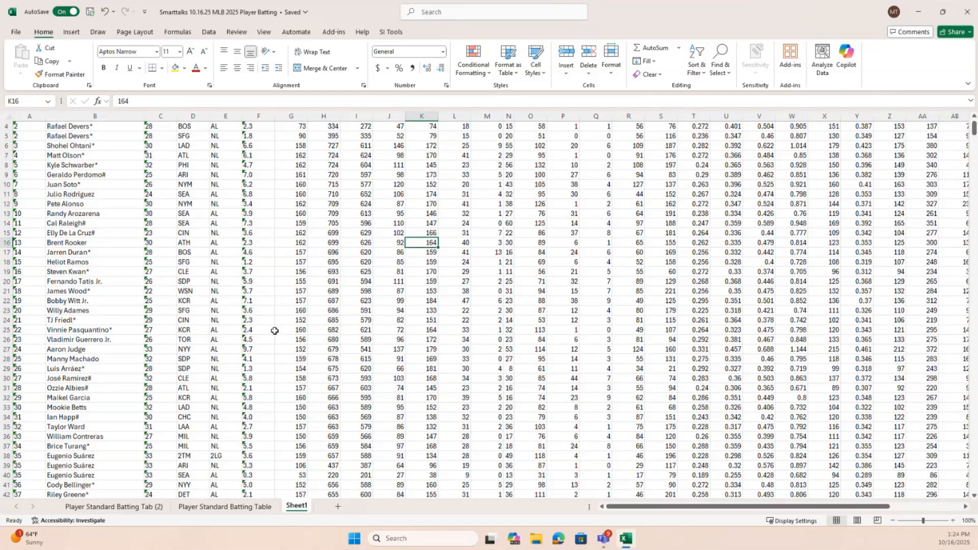
scroll(275, 331, down, 1)
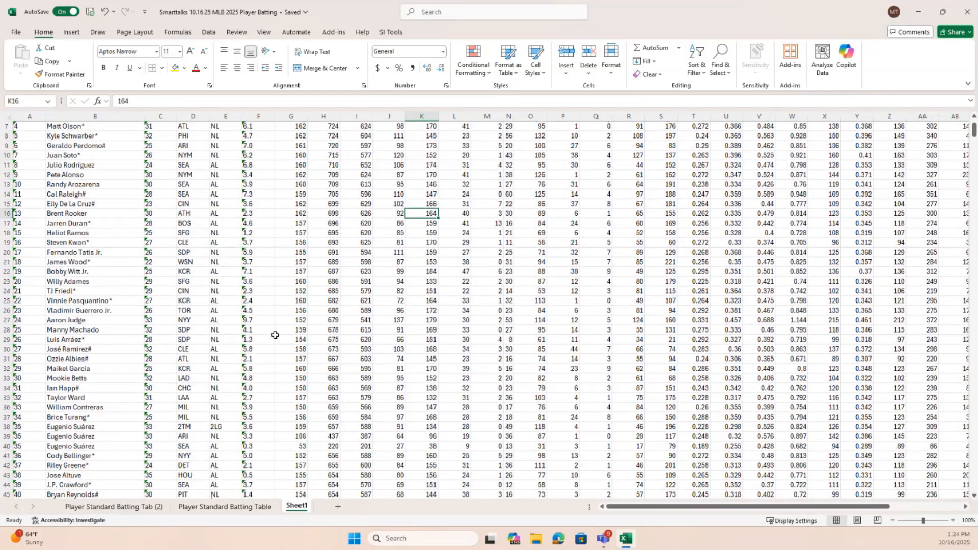
scroll(275, 335, up, 2)
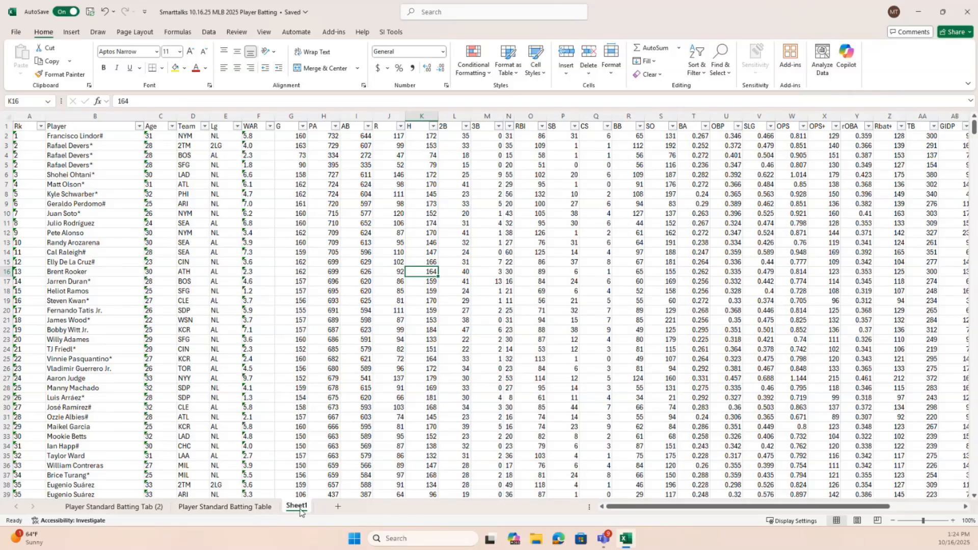
Rename the Player Standard Batting Table sheet as "Original 10.16.25"
click(228, 506)
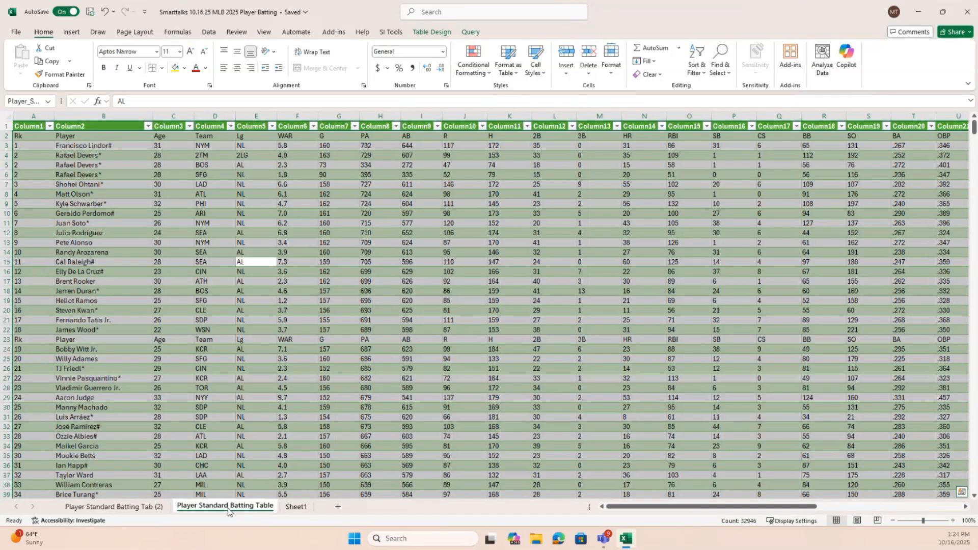
double_click(228, 507)
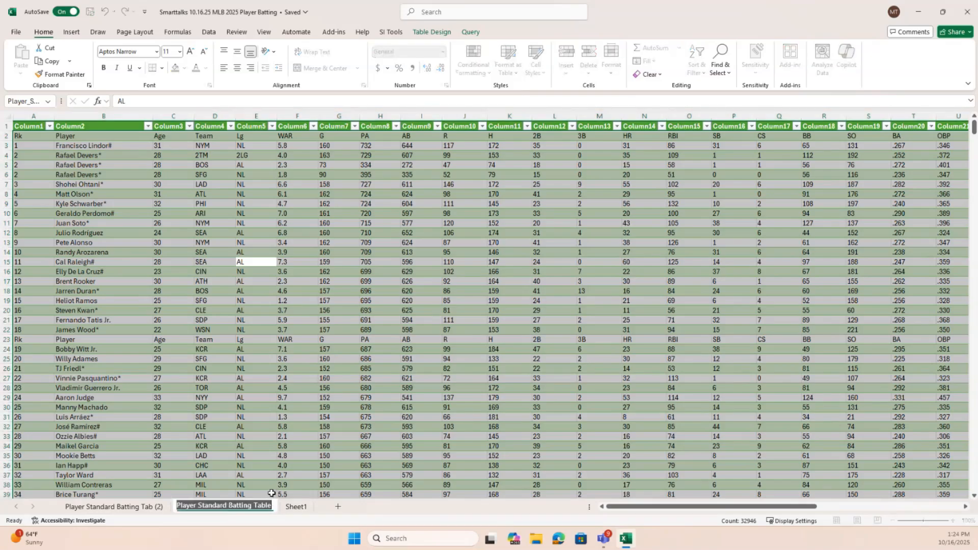
text(Ori)
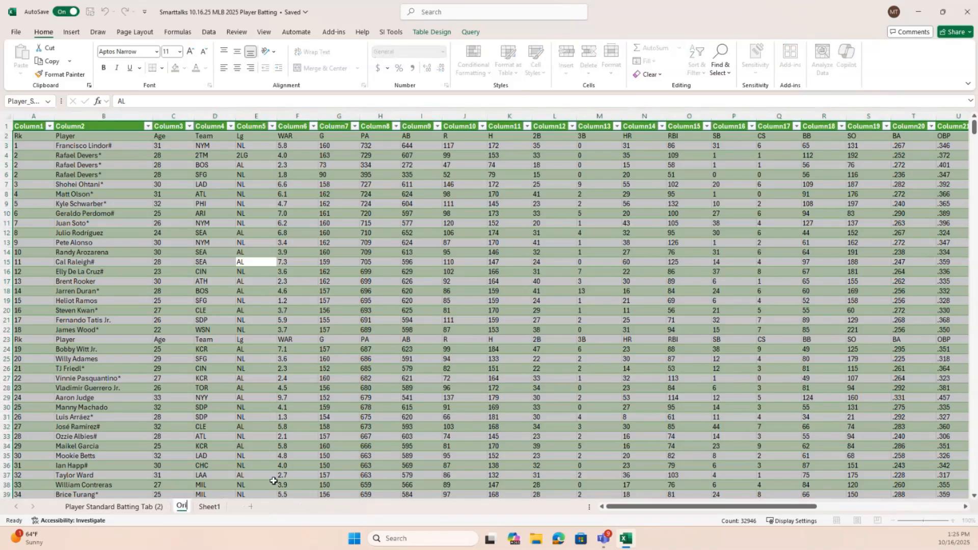
text(ginal 10.16.25)
key(Return)
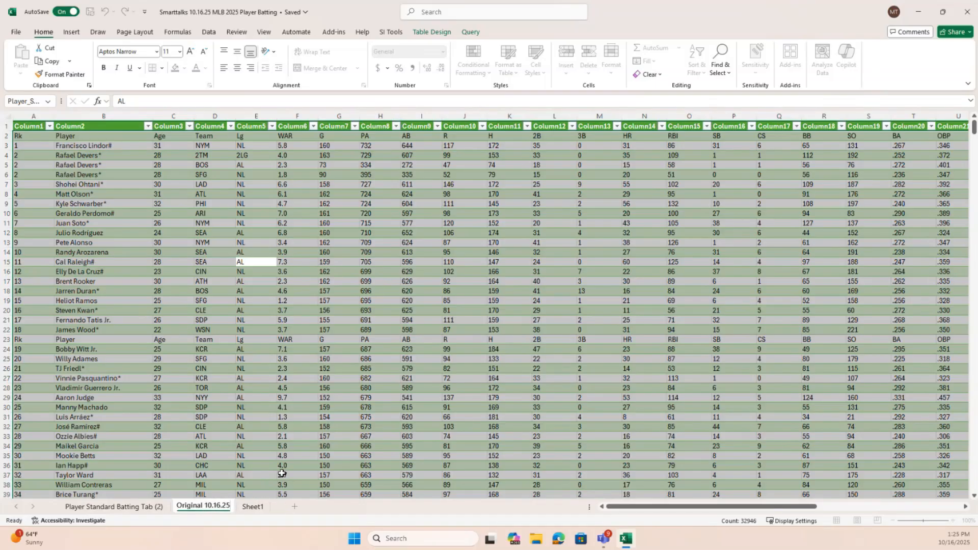
Rename Sheet1, which holds the cleaned batting data, as "Working Copy"
click(258, 508)
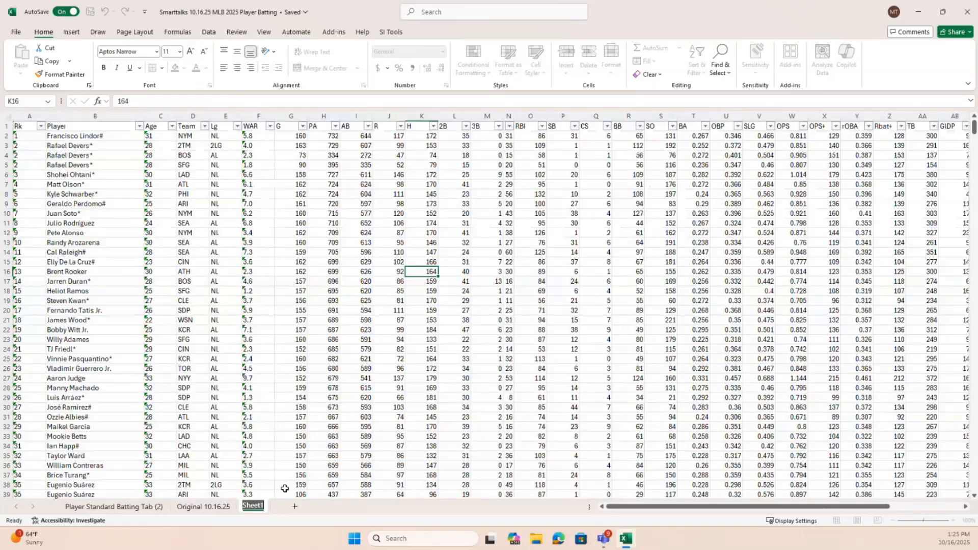
text(Working Copy)
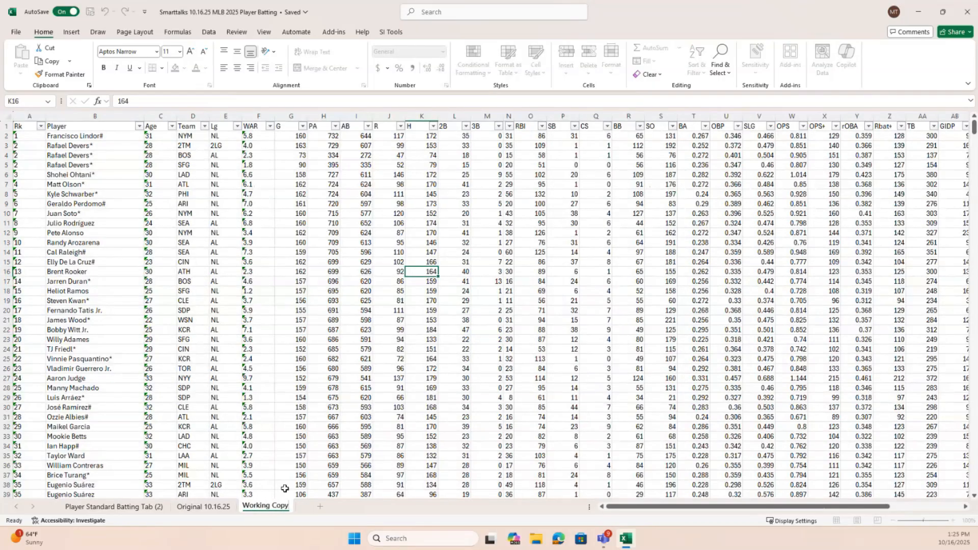
key(Return)
click(303, 389)
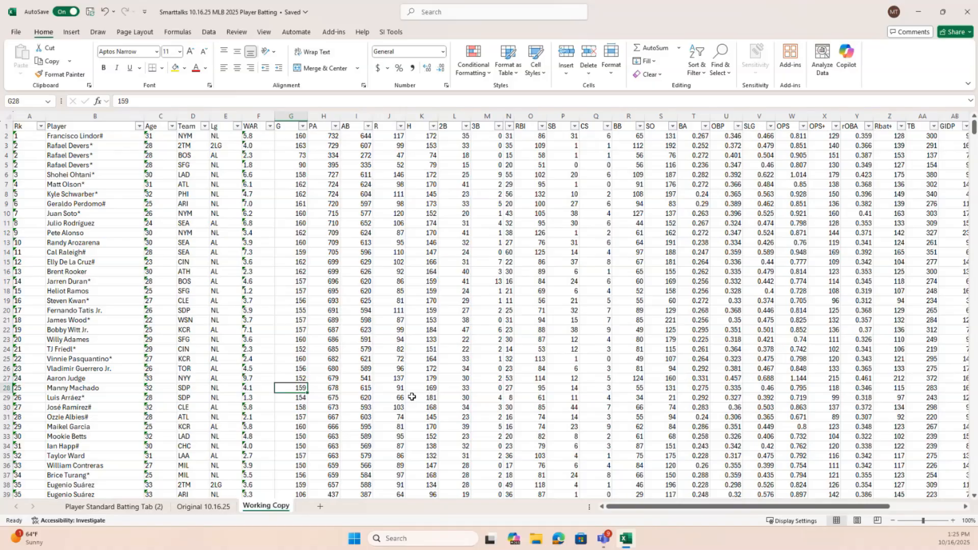
Widen the HR column slightly on the Working Copy sheet and compare the sheet with Original 10.16.25
drag(514, 120, 524, 120)
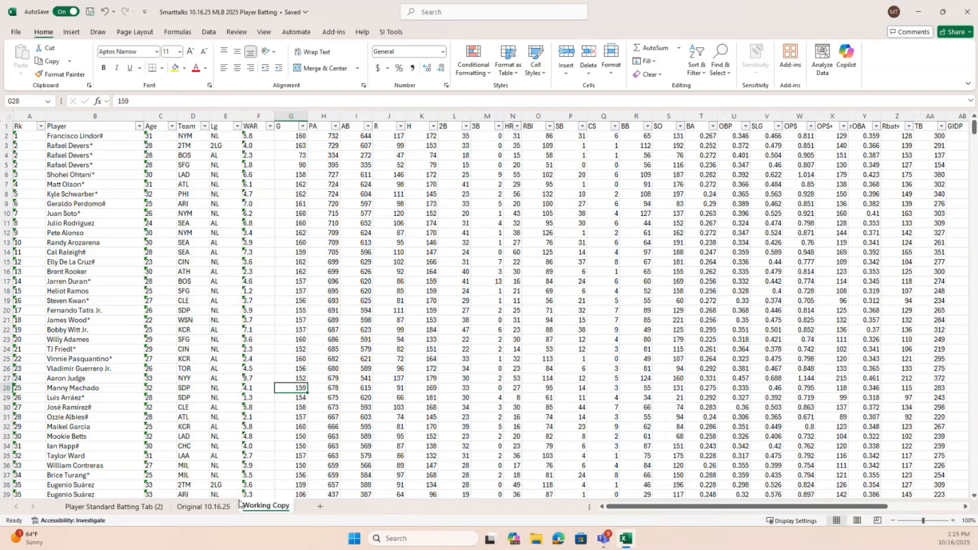
click(224, 509)
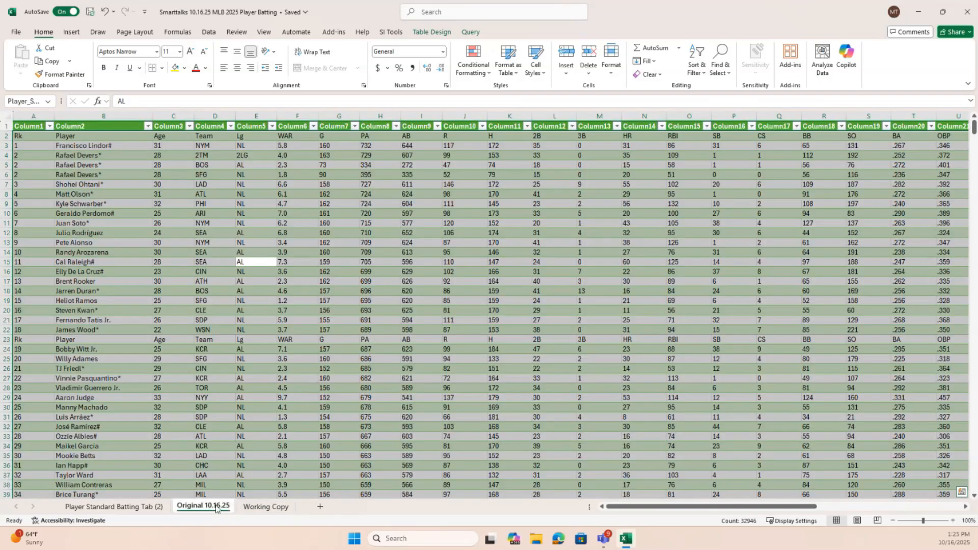
click(271, 509)
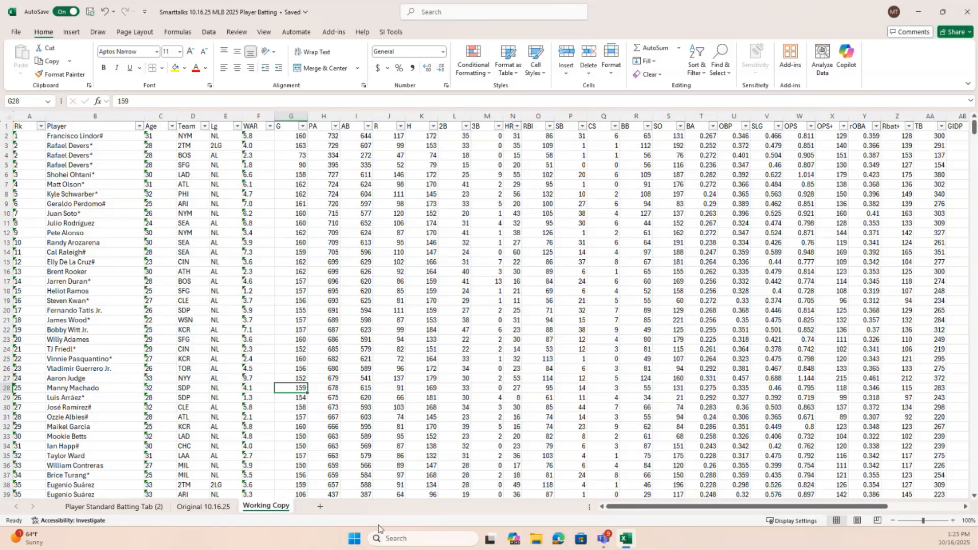
Delete the MLB Average row below the last player on the Working Copy sheet
scroll(539, 313, down, 6)
scroll(585, 360, up, 4)
scroll(542, 269, down, 20)
scroll(697, 293, down, 11)
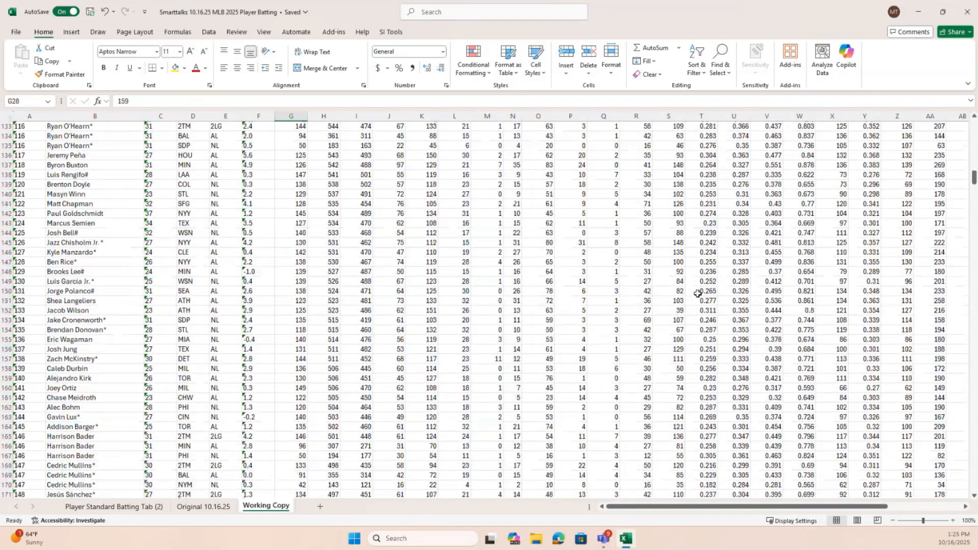
scroll(698, 293, down, 11)
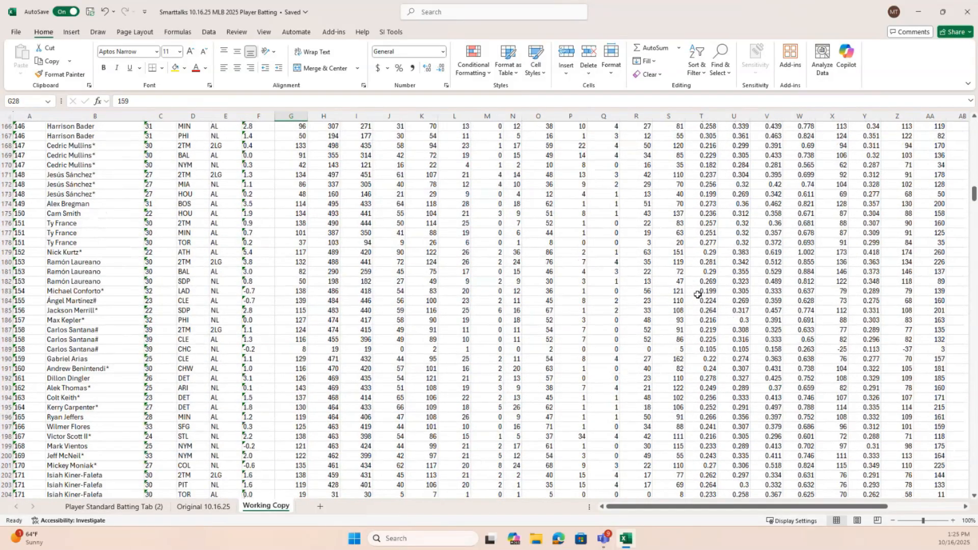
scroll(698, 294, down, 4)
drag(974, 198, 970, 117)
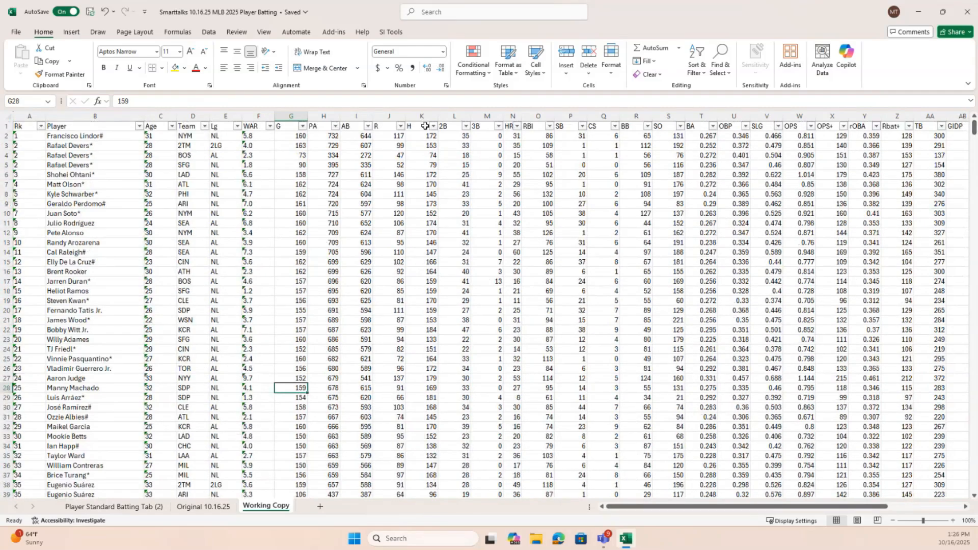
drag(974, 129, 974, 473)
scroll(494, 331, down, 15)
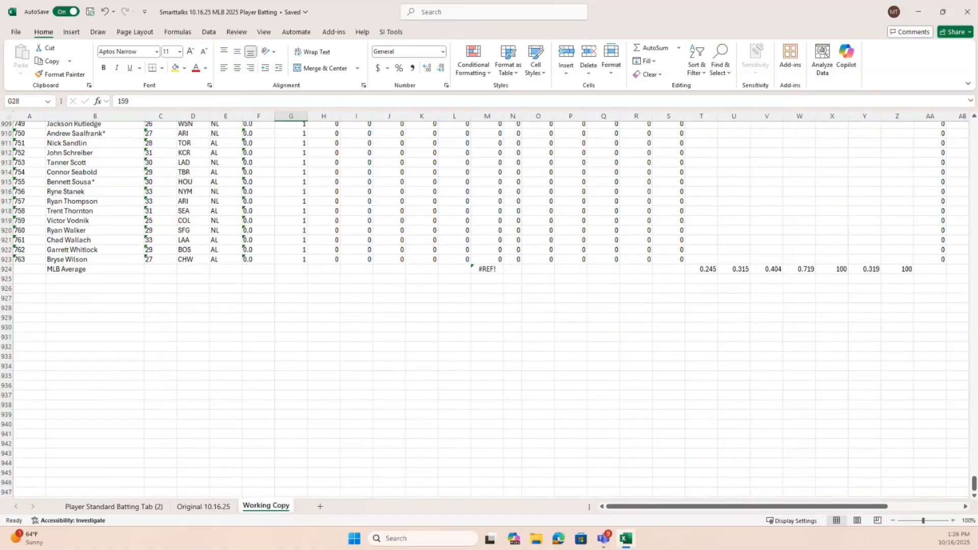
click(4, 269)
right_click(6, 270)
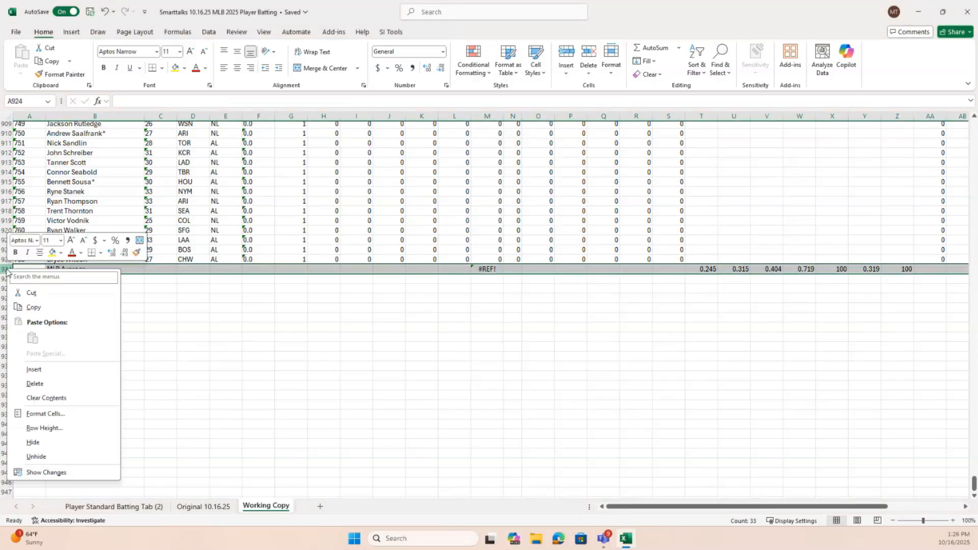
click(46, 385)
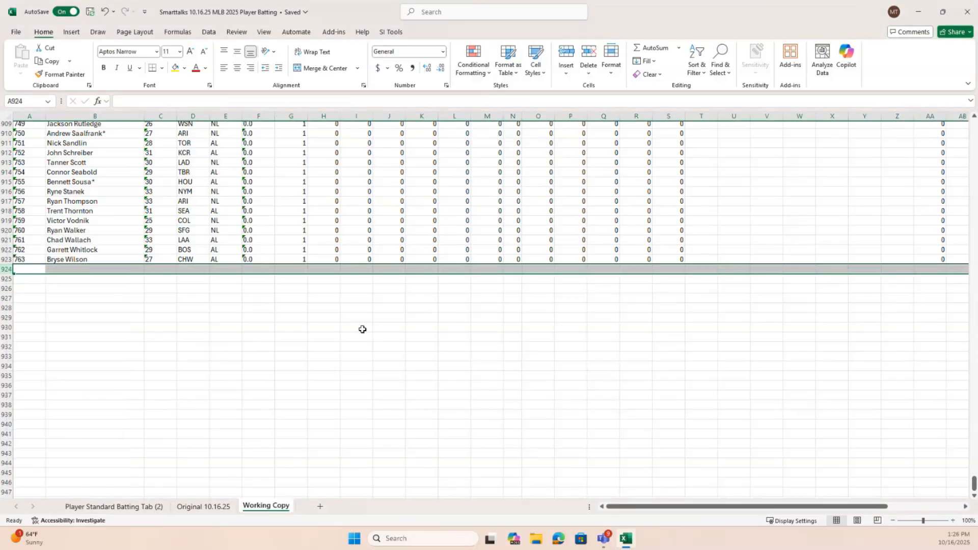
Freeze the top row containing the column headers on the Working Copy sheet
scroll(520, 346, up, 14)
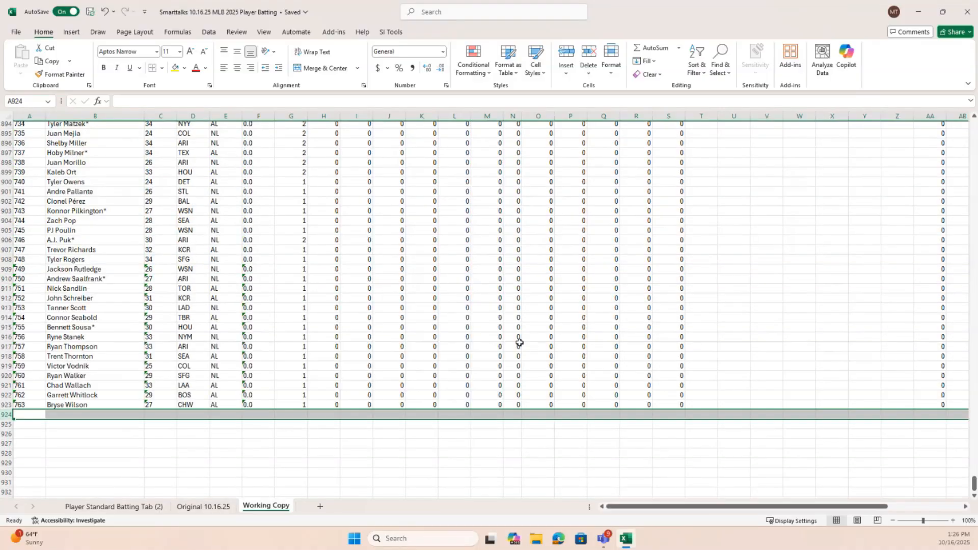
scroll(476, 340, down, 17)
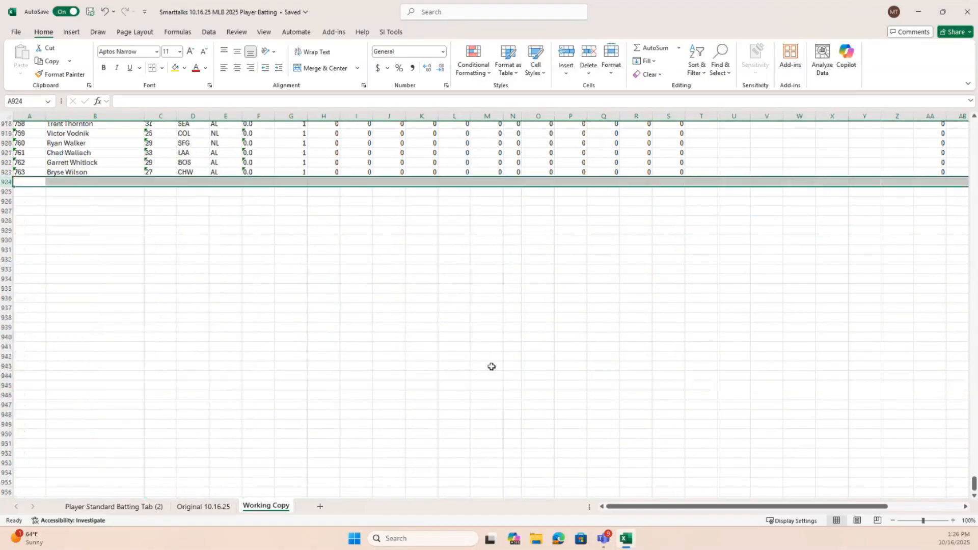
scroll(482, 376, up, 4)
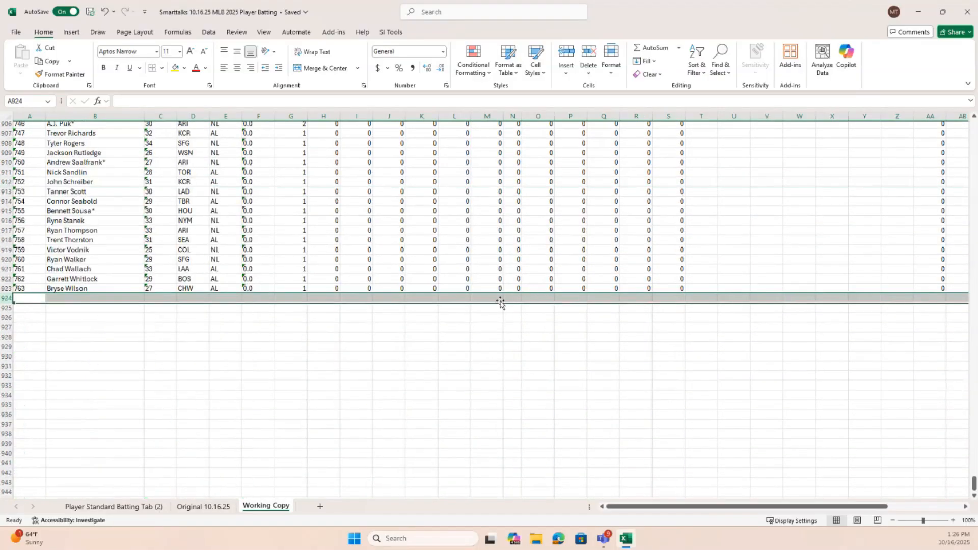
scroll(491, 311, up, 3)
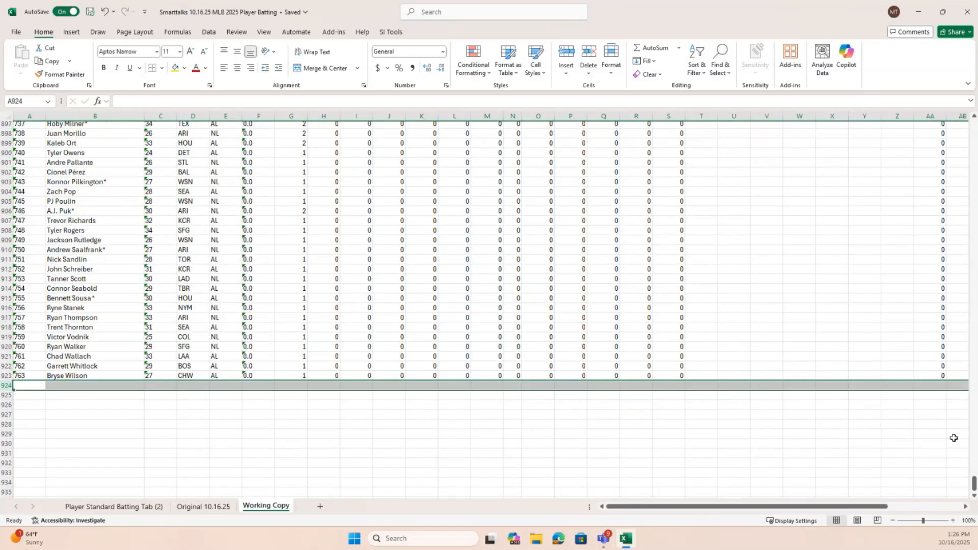
drag(970, 489, 971, 485)
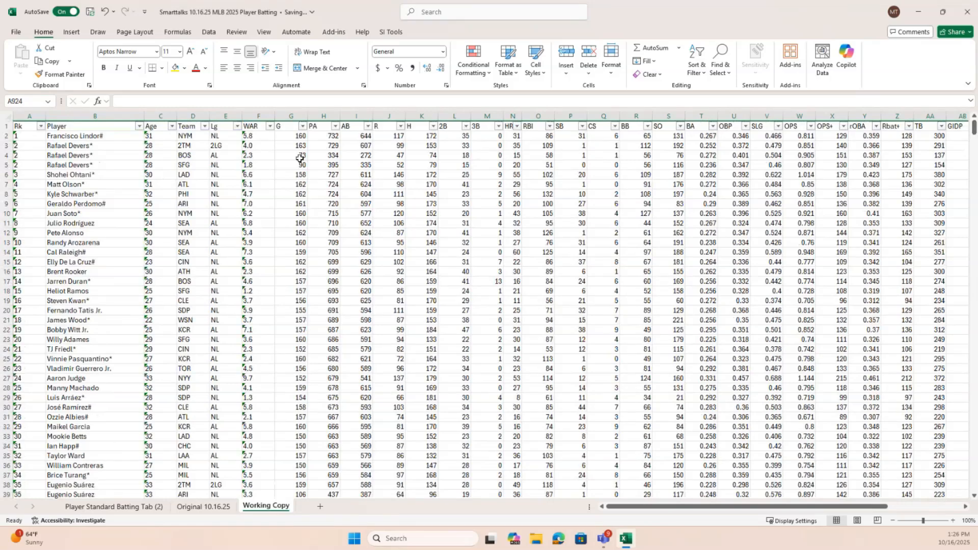
click(265, 33)
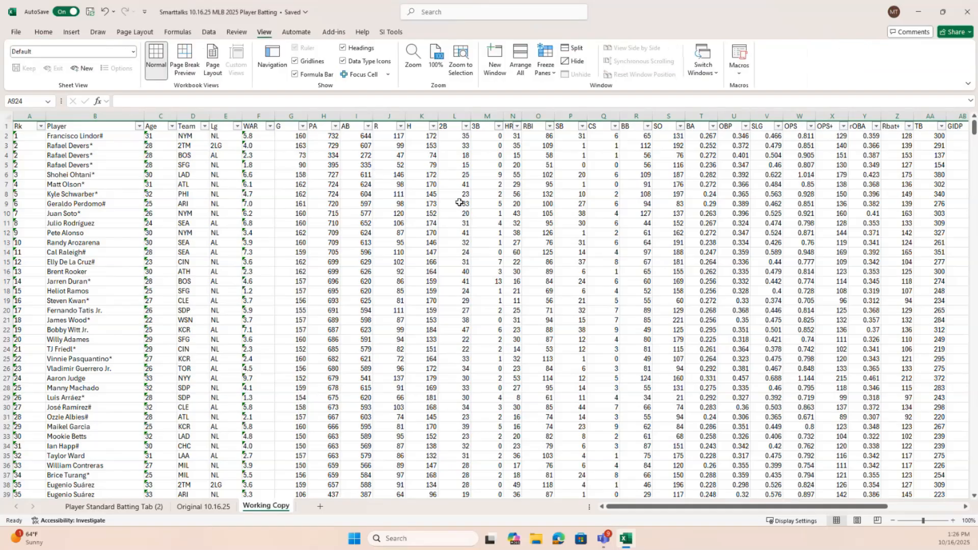
click(556, 74)
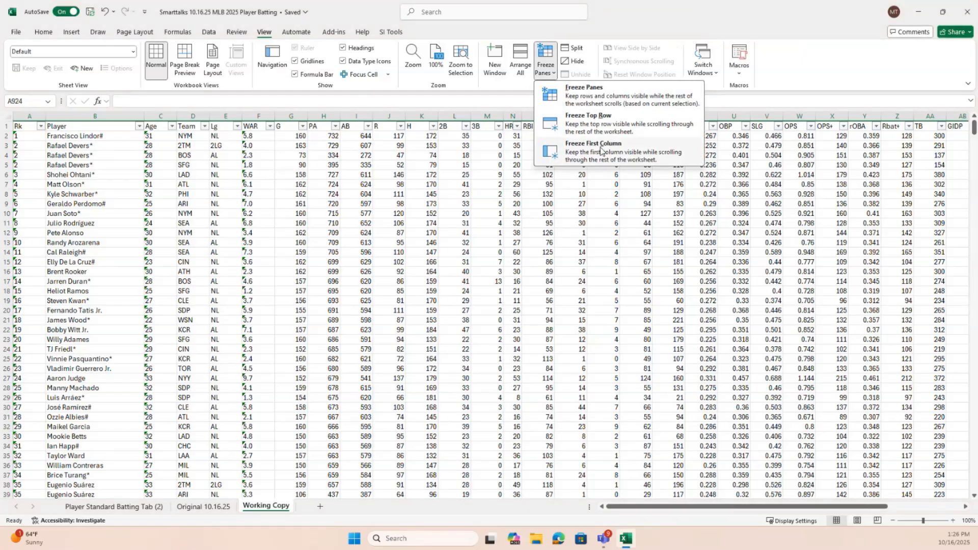
click(606, 131)
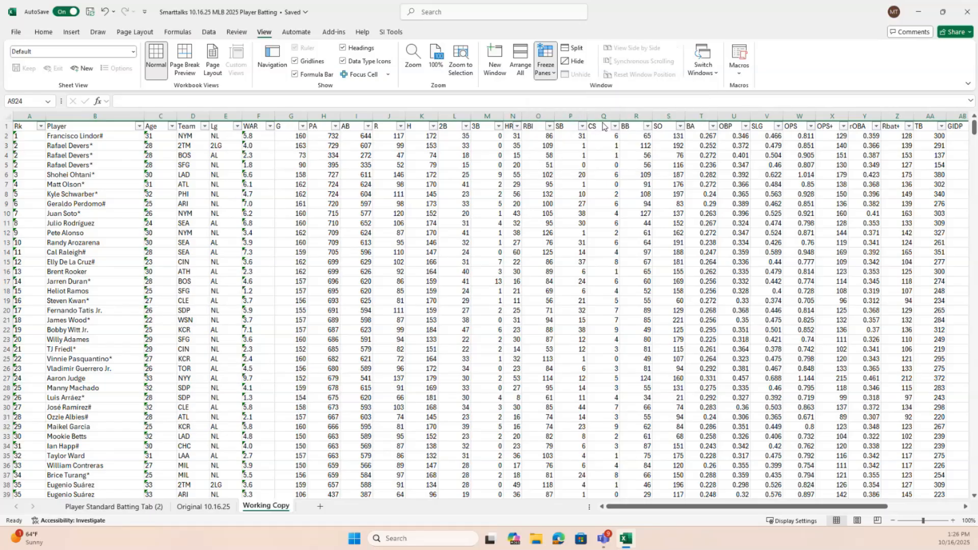
Total the H column with AutoSum in cell K924, directly below the last player row, using the range K2:K923
scroll(494, 261, down, 12)
scroll(493, 263, down, 20)
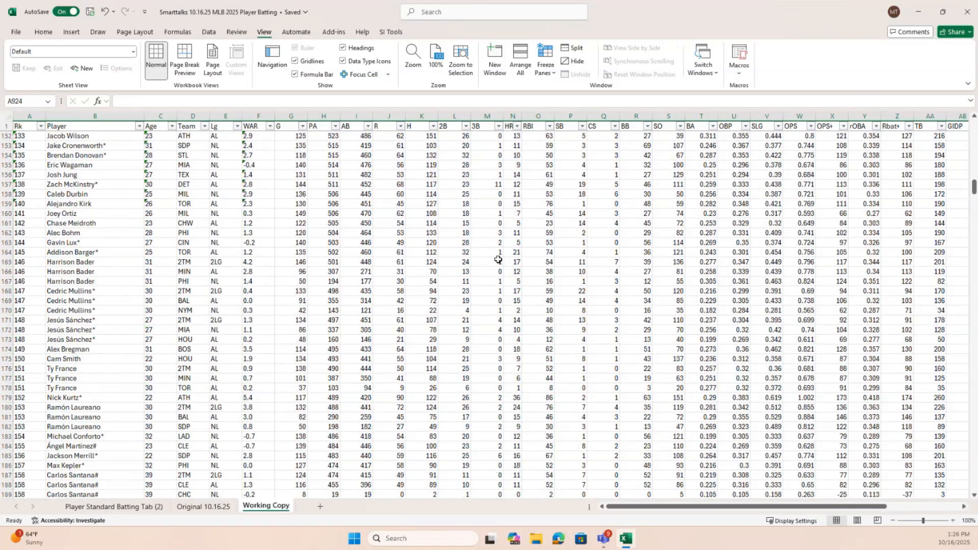
scroll(499, 260, down, 5)
drag(974, 195, 974, 482)
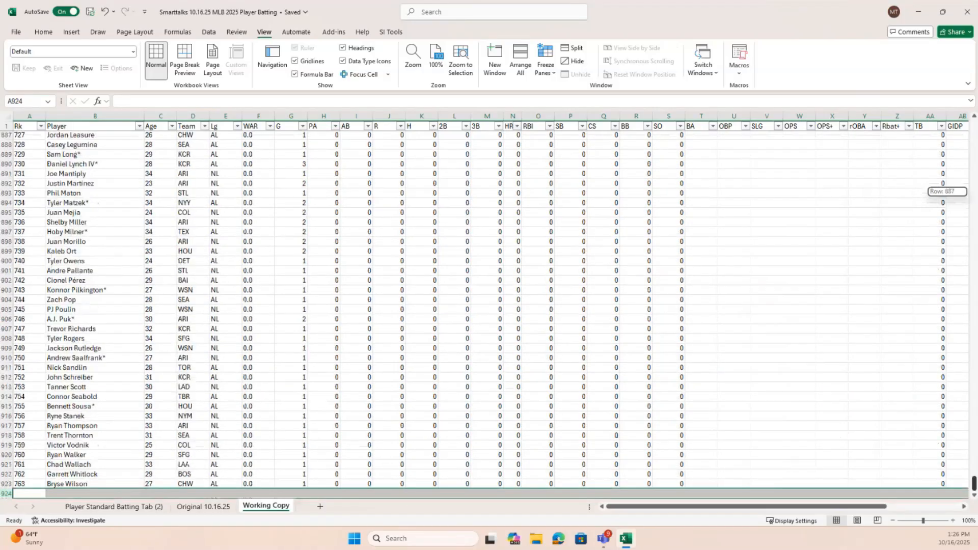
scroll(596, 469, up, 20)
scroll(590, 380, down, 14)
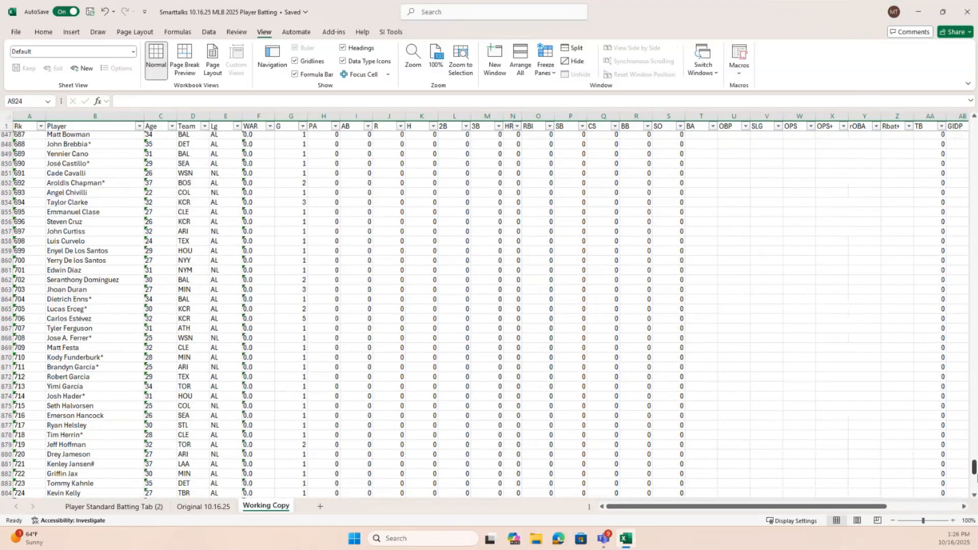
scroll(974, 473, down, 13)
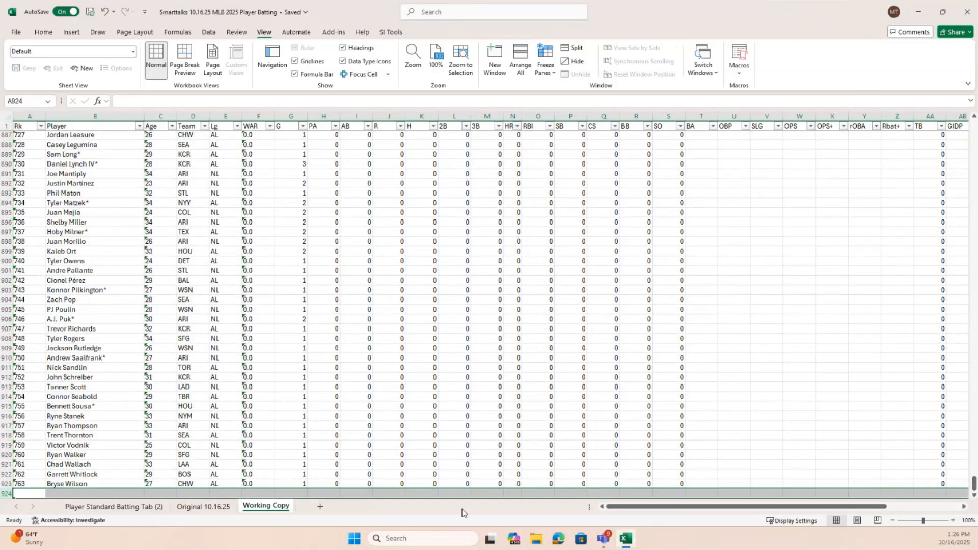
click(426, 493)
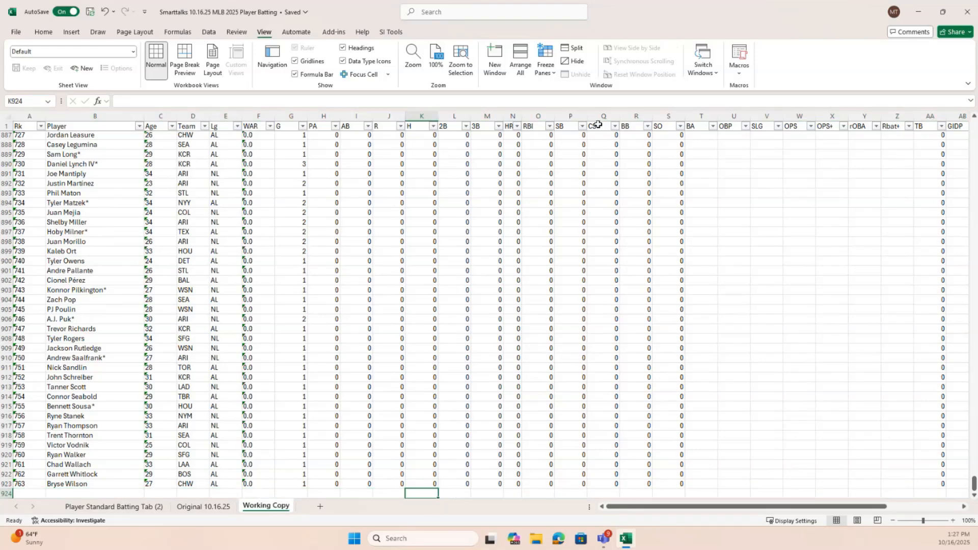
click(46, 34)
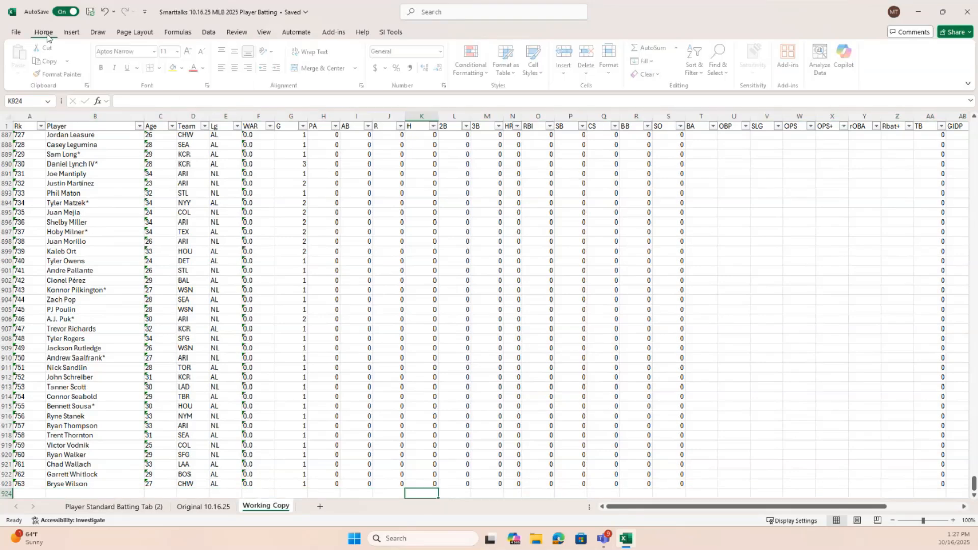
click(654, 51)
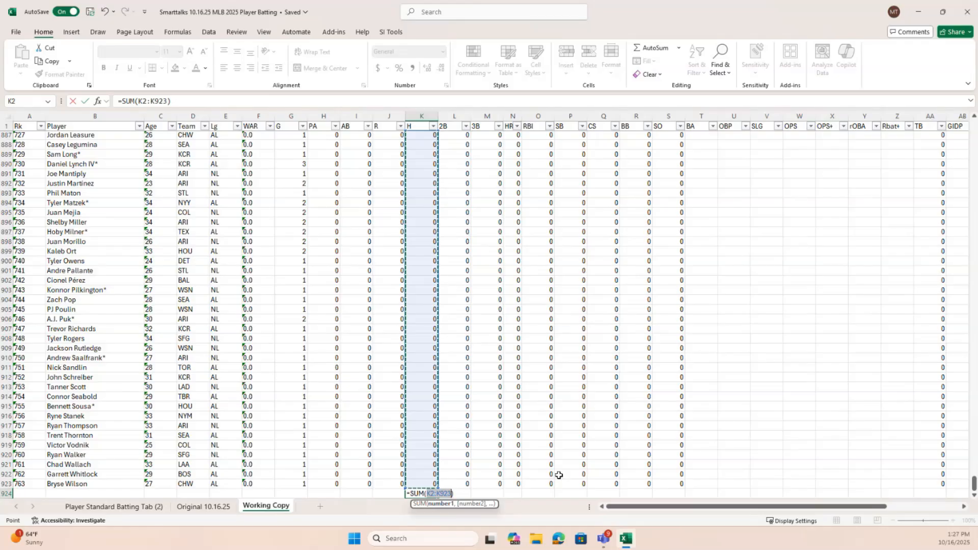
key(Return)
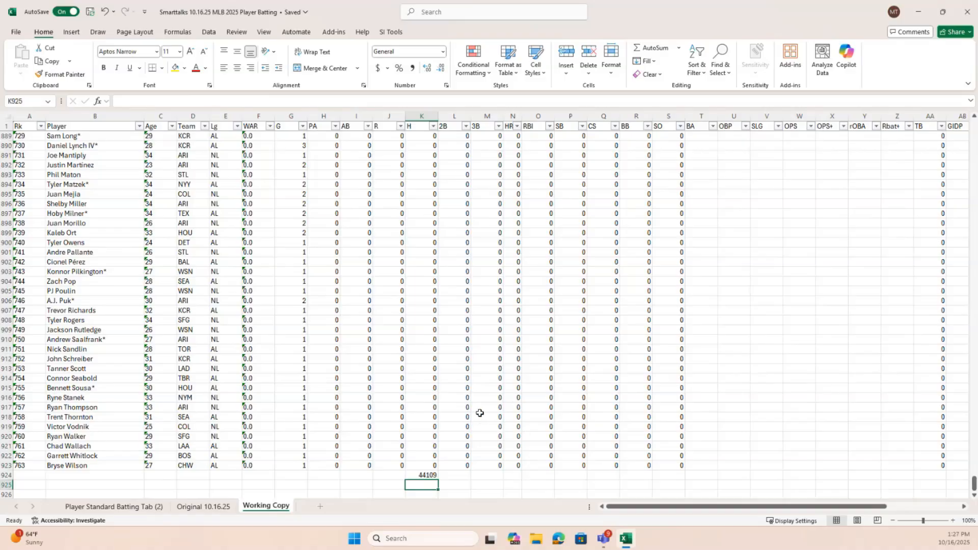
Filter the Team column of the batting data to show only NYY players
scroll(479, 410, up, 12)
scroll(579, 408, up, 20)
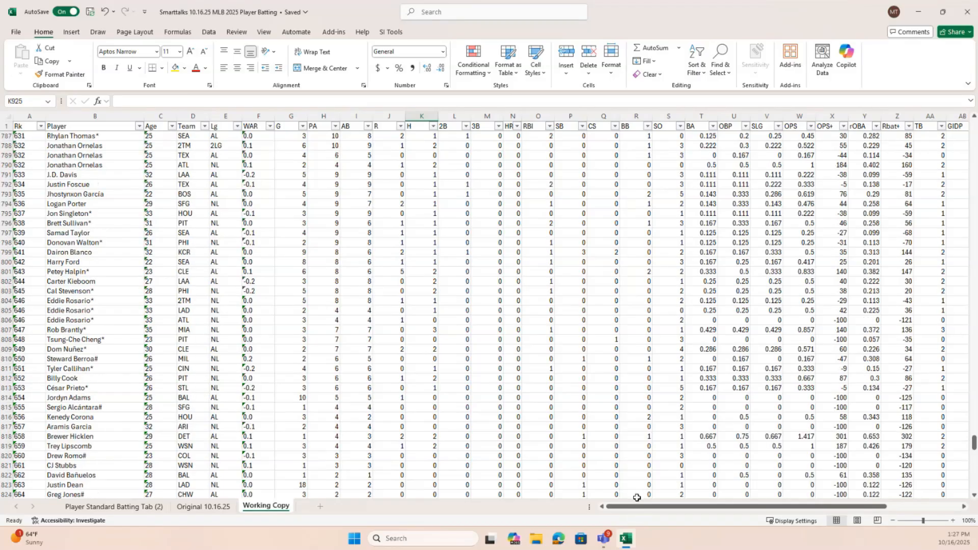
scroll(636, 498, up, 2)
scroll(637, 497, down, 9)
scroll(637, 498, up, 6)
scroll(612, 491, up, 20)
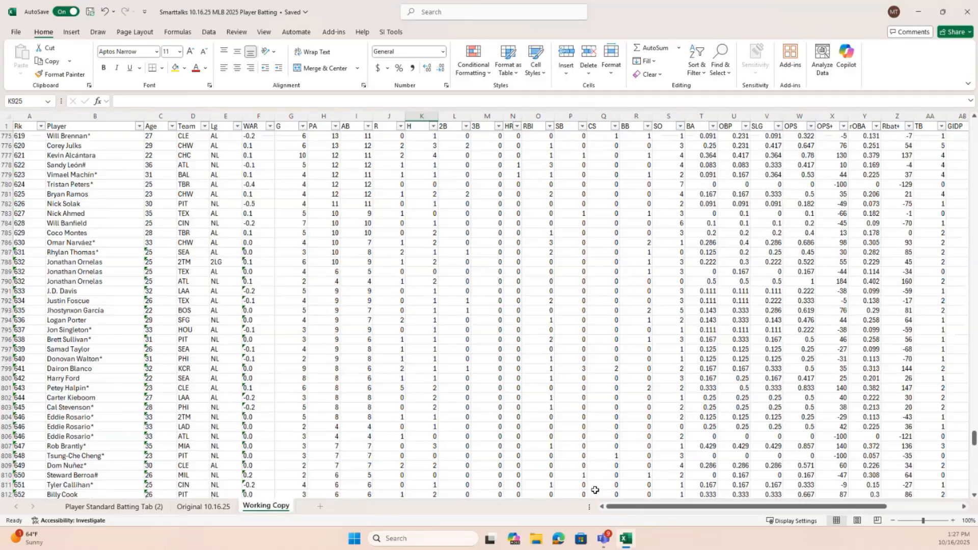
scroll(502, 456, up, 20)
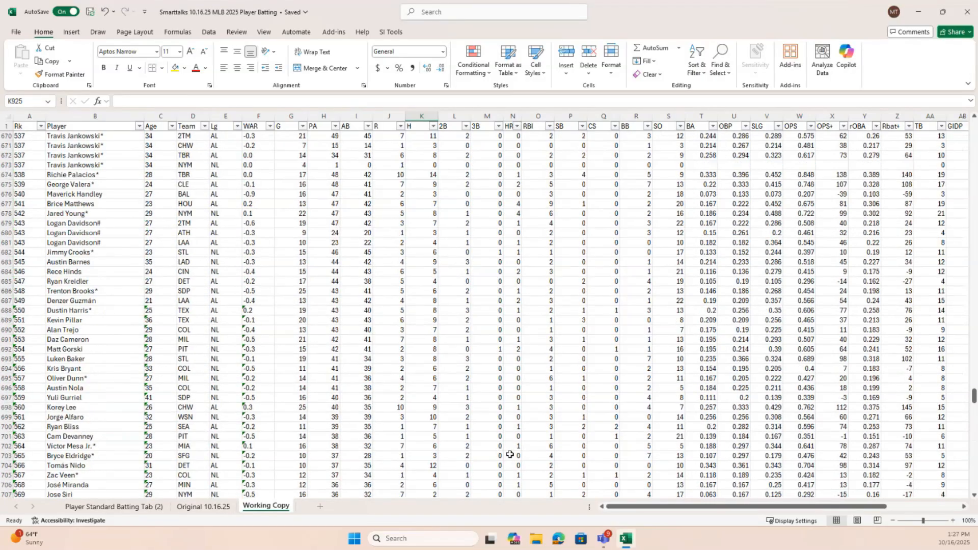
scroll(496, 457, up, 20)
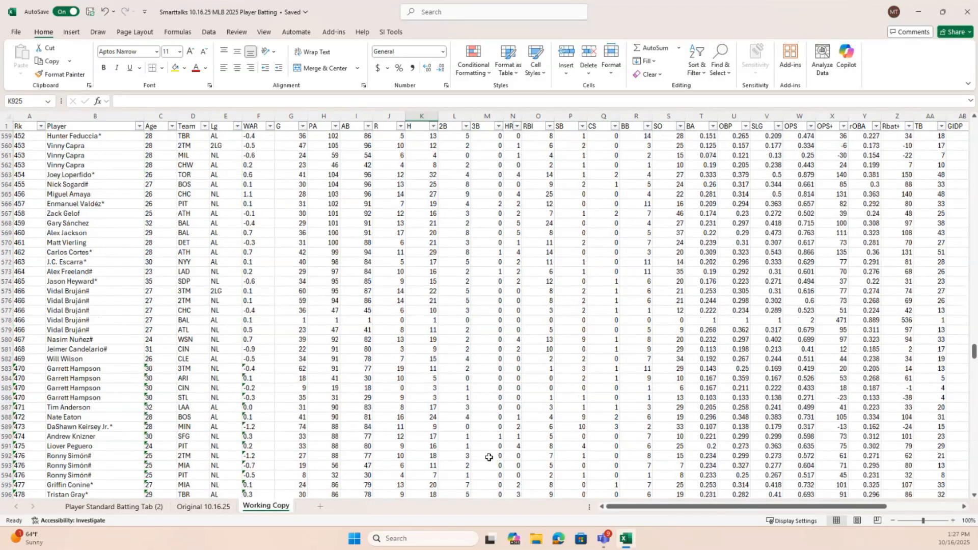
drag(973, 364, 973, 128)
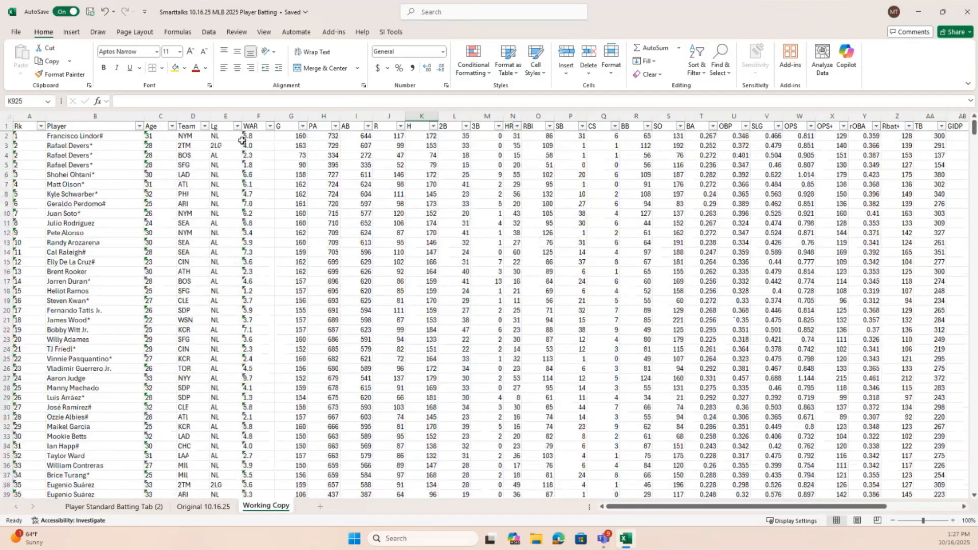
click(205, 126)
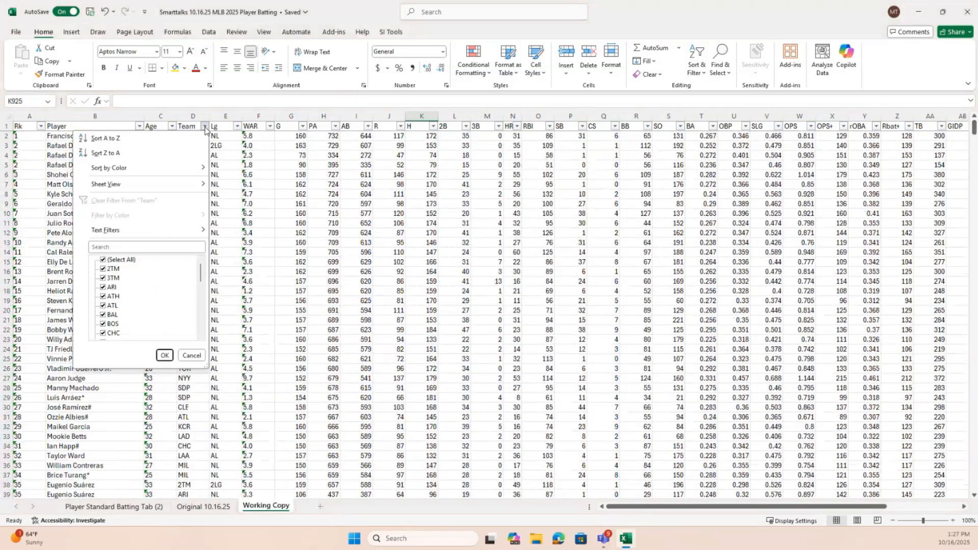
click(104, 260)
scroll(147, 318, down, 7)
click(104, 270)
click(163, 355)
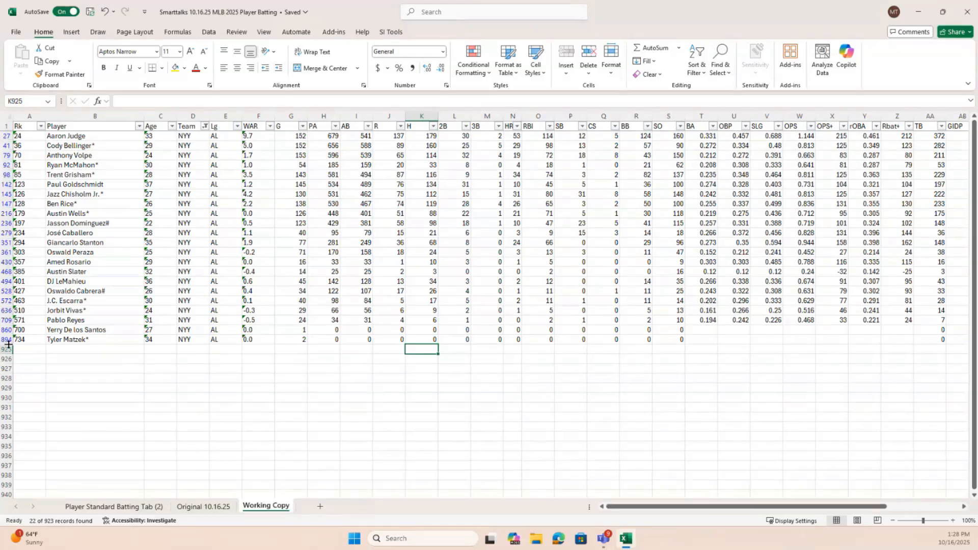
Reveal hidden row 924 below the filtered NYY players and clear the H total from cell K924
drag(9, 344, 9, 357)
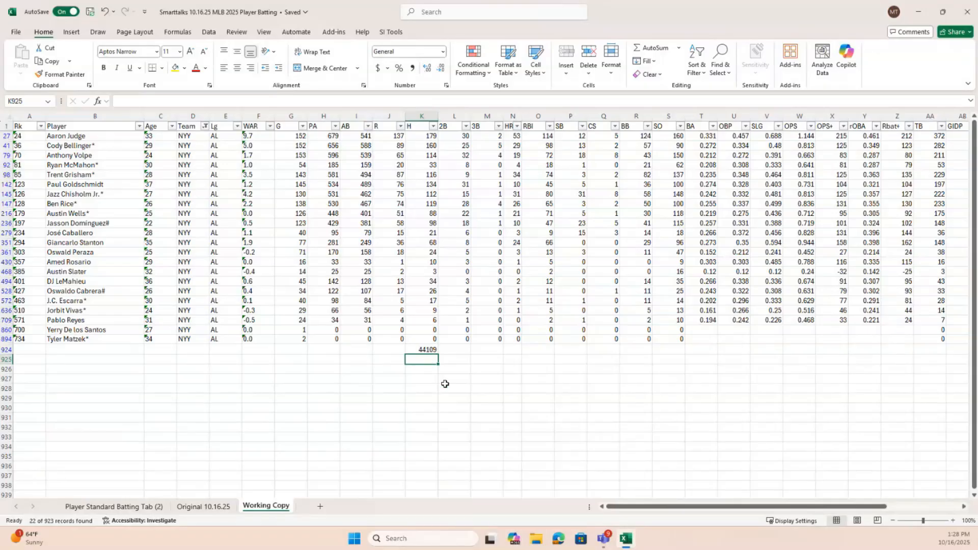
click(426, 349)
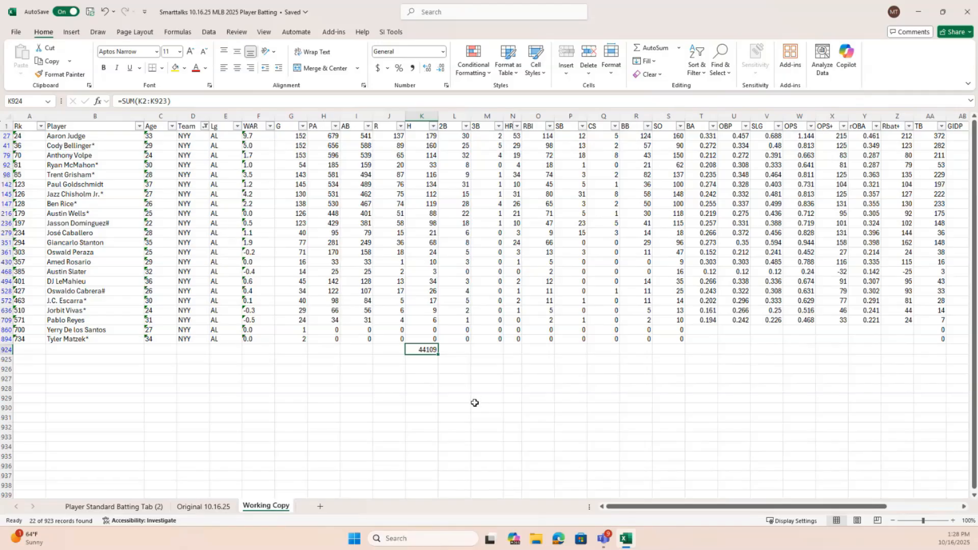
key(Delete)
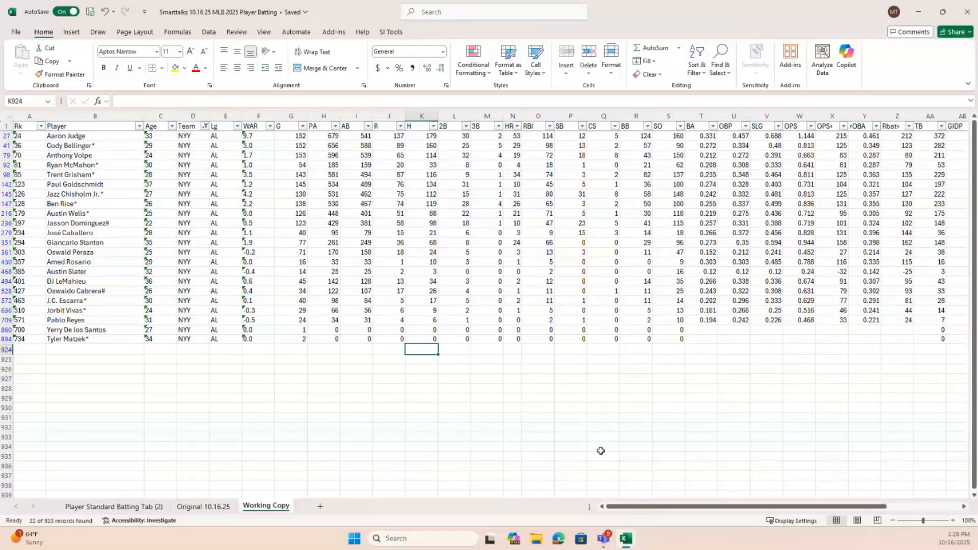
Enter the formula =SUBTOTAL(109,K2:K923) in cell K924 to sum only the visible H values
text(=)
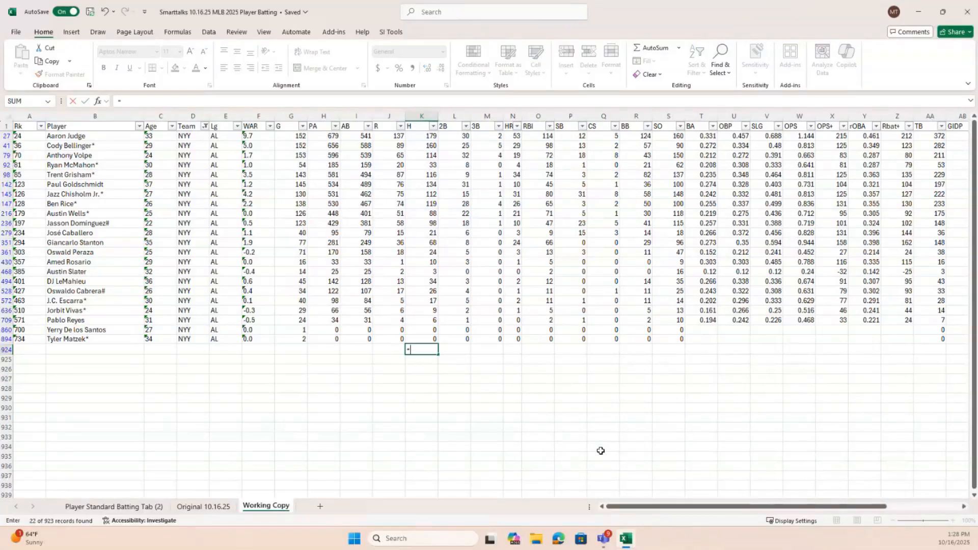
text(sub)
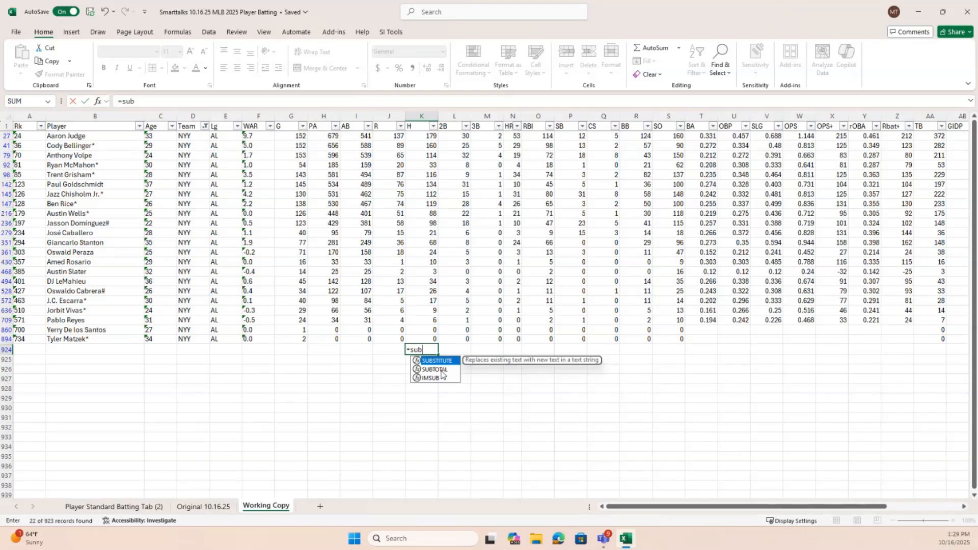
double_click(438, 370)
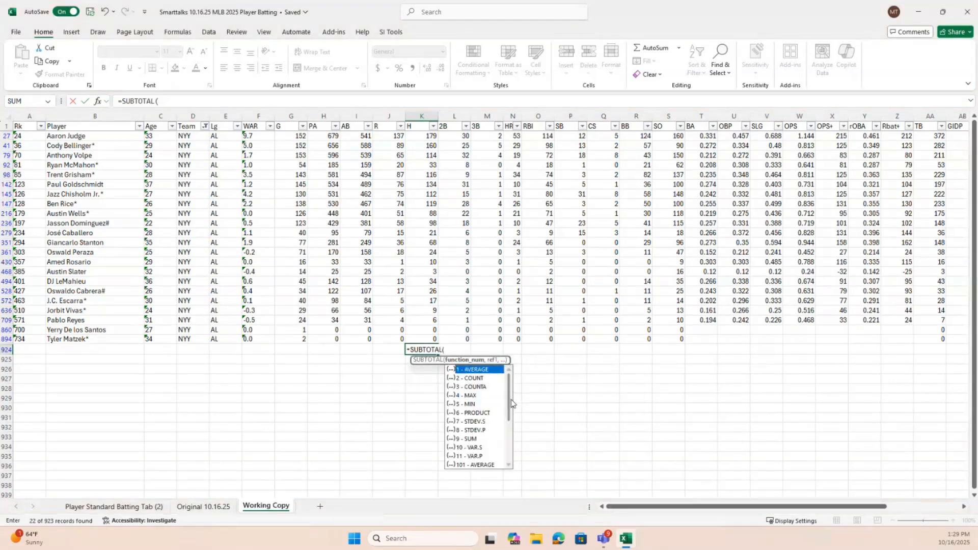
drag(511, 399, 512, 439)
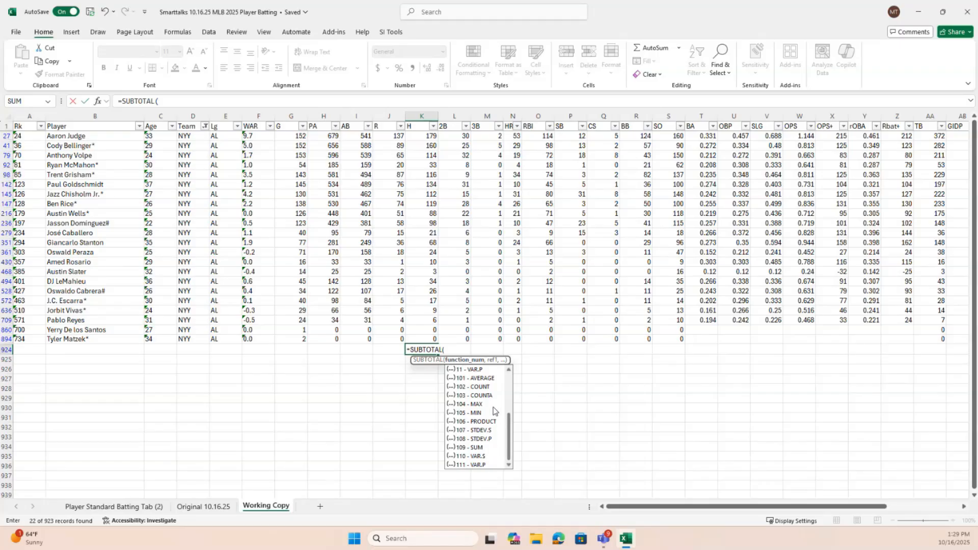
double_click(476, 447)
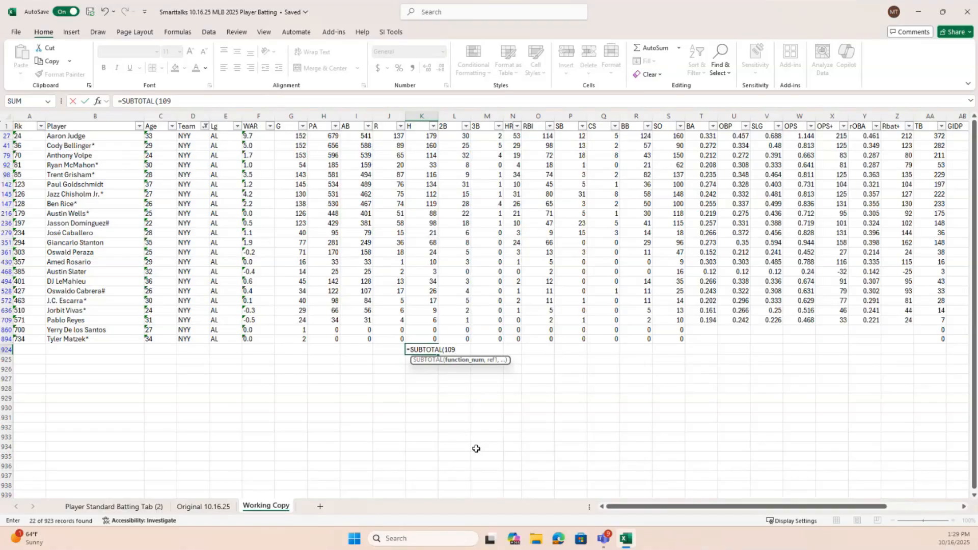
text(,)
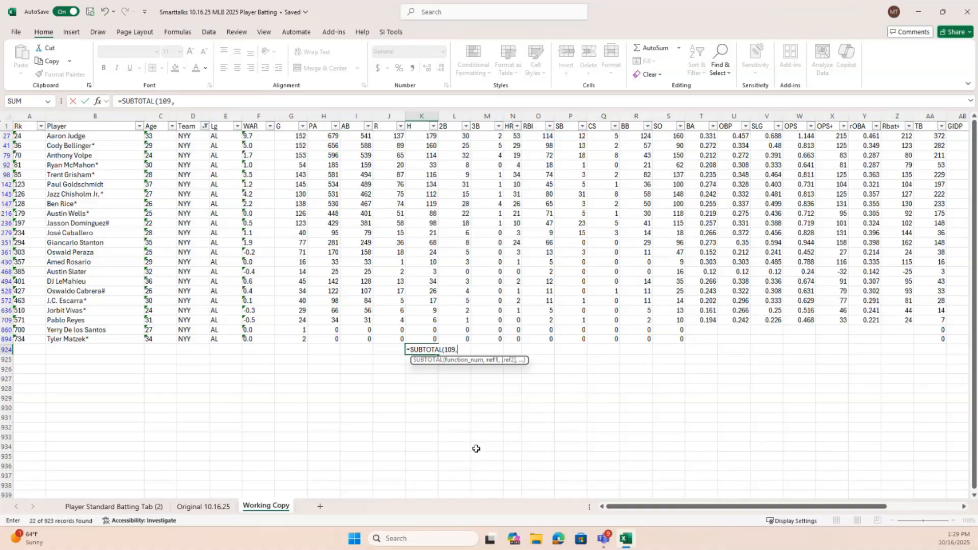
text(K2:K923)
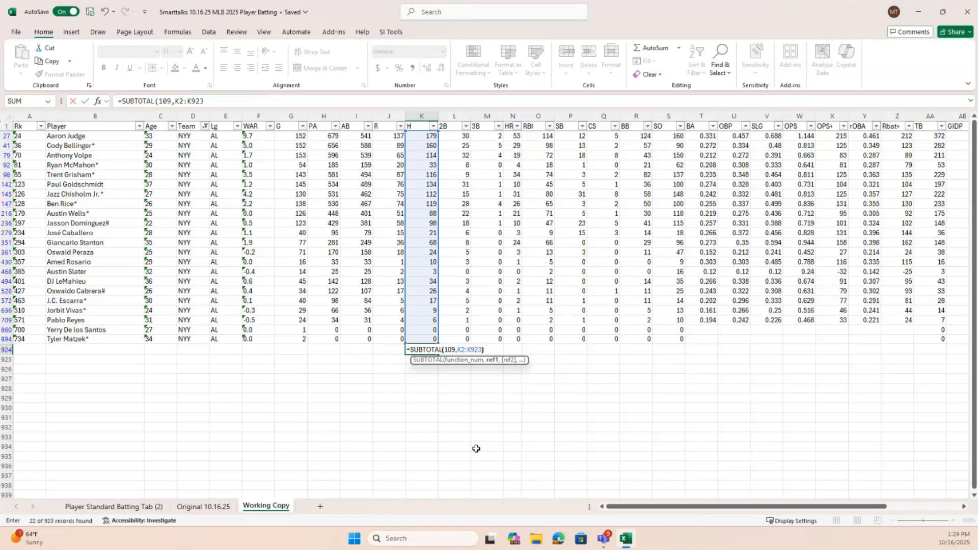
text())
key(Return)
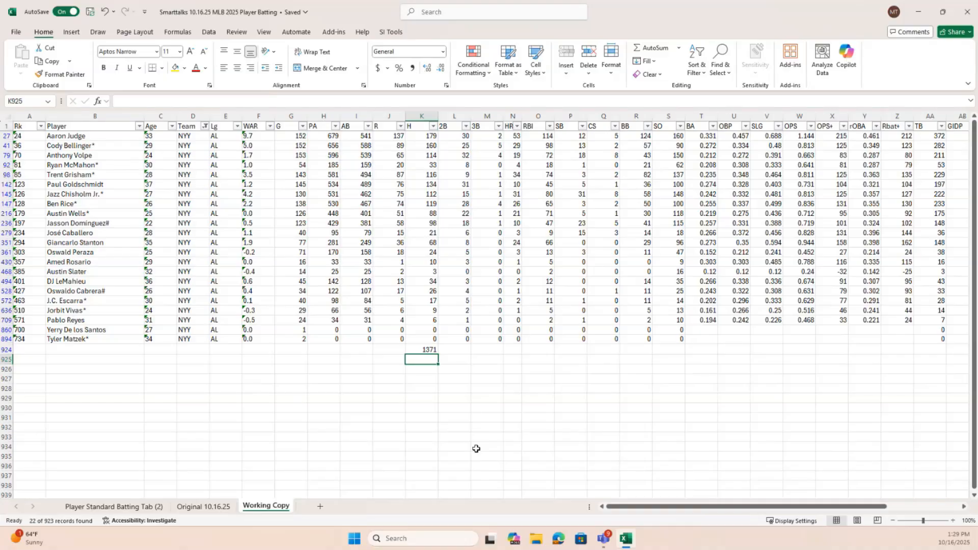
Check the subtotal in K924 against the sum of the visible NYY players' H values
click(419, 347)
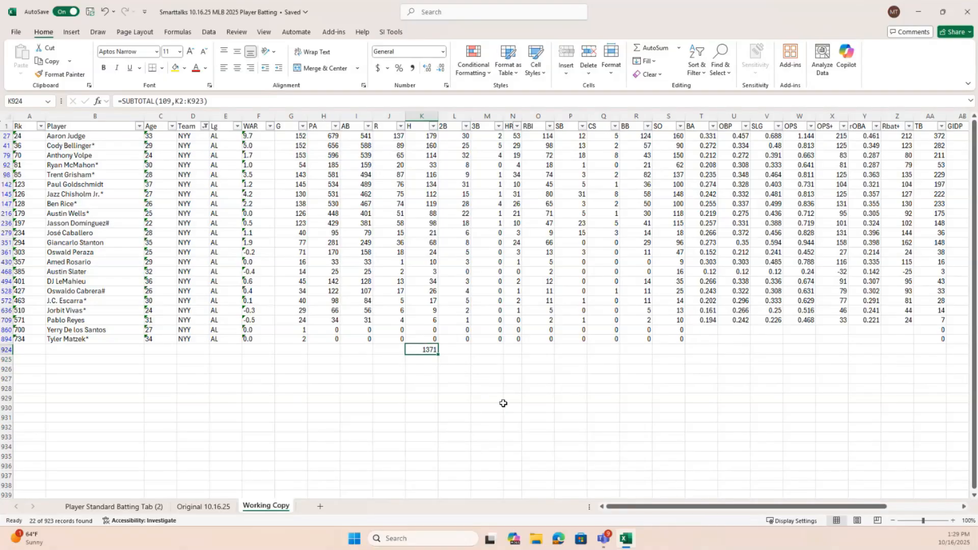
drag(422, 136, 421, 333)
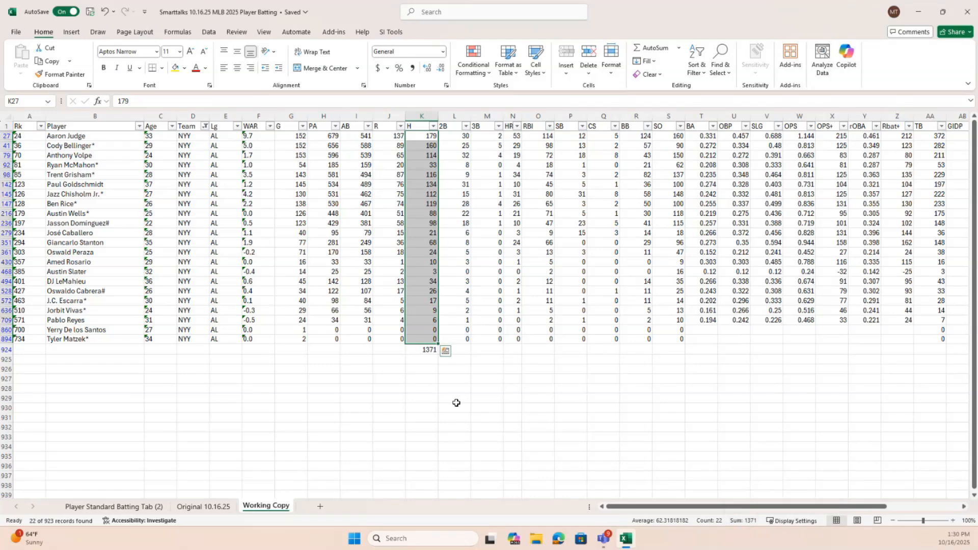
click(427, 350)
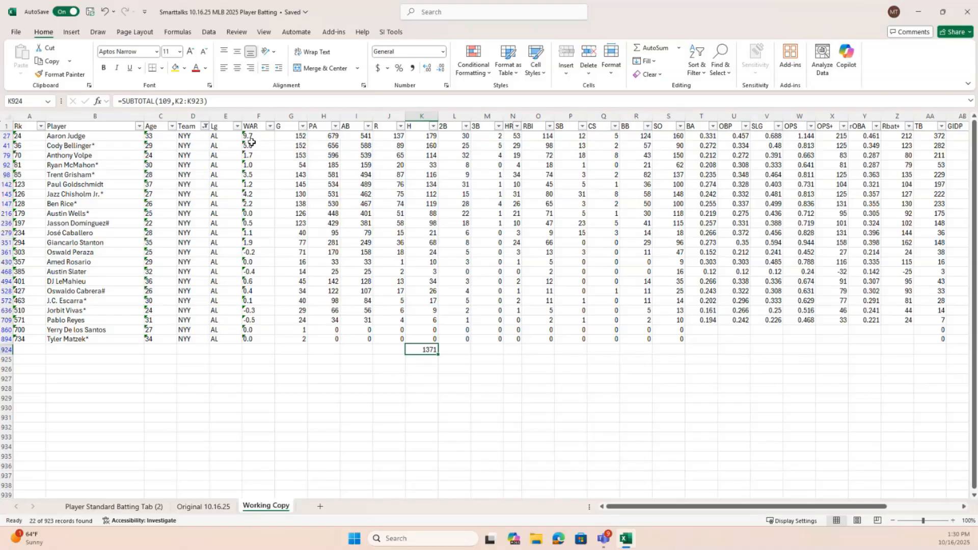
Change the Team column filter to show only BOS players
click(204, 127)
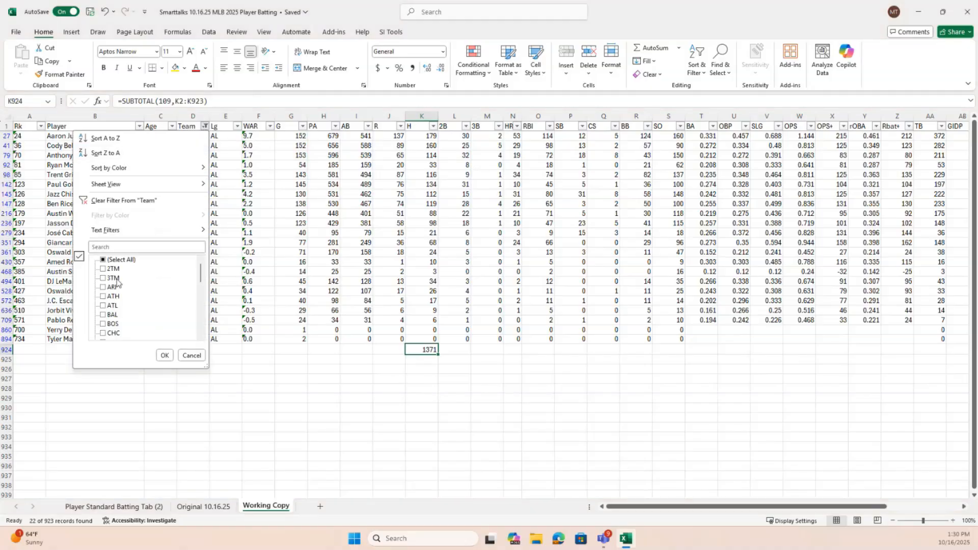
click(103, 260)
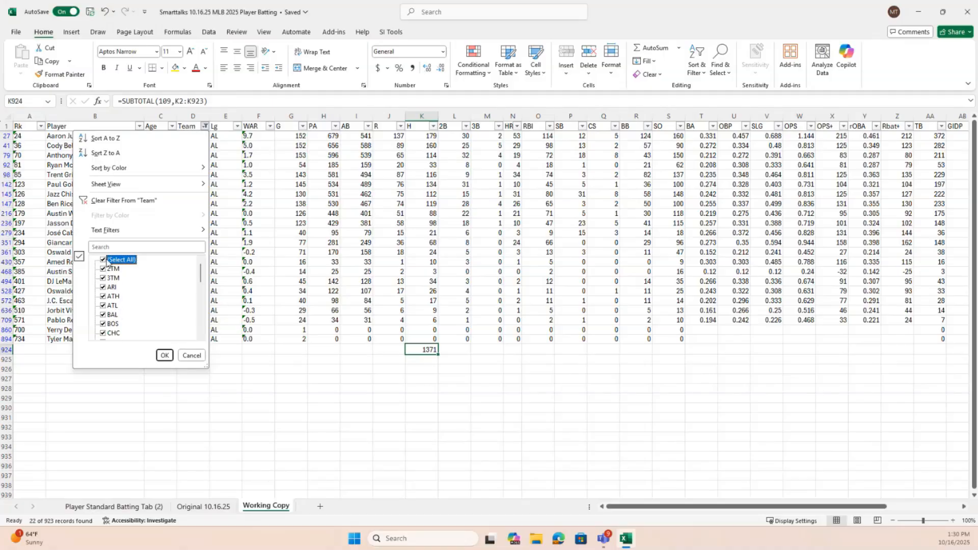
click(103, 261)
click(108, 324)
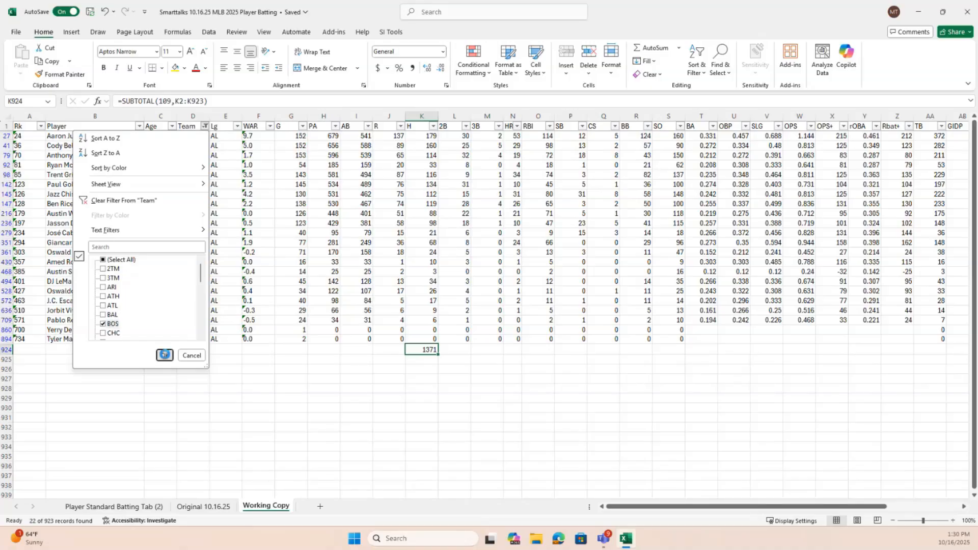
click(164, 355)
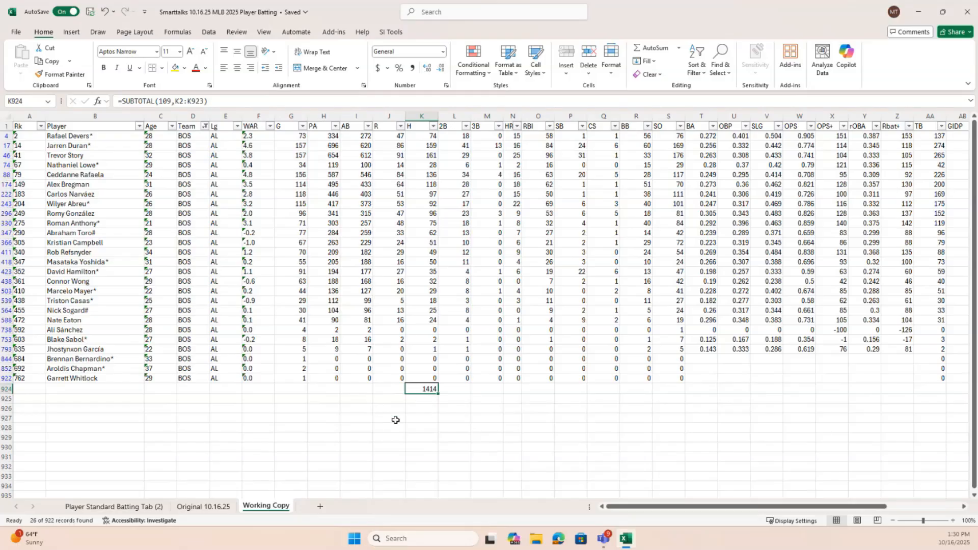
Show all teams again through the Team column filter and select the H subtotal in cell K924
click(205, 126)
click(106, 260)
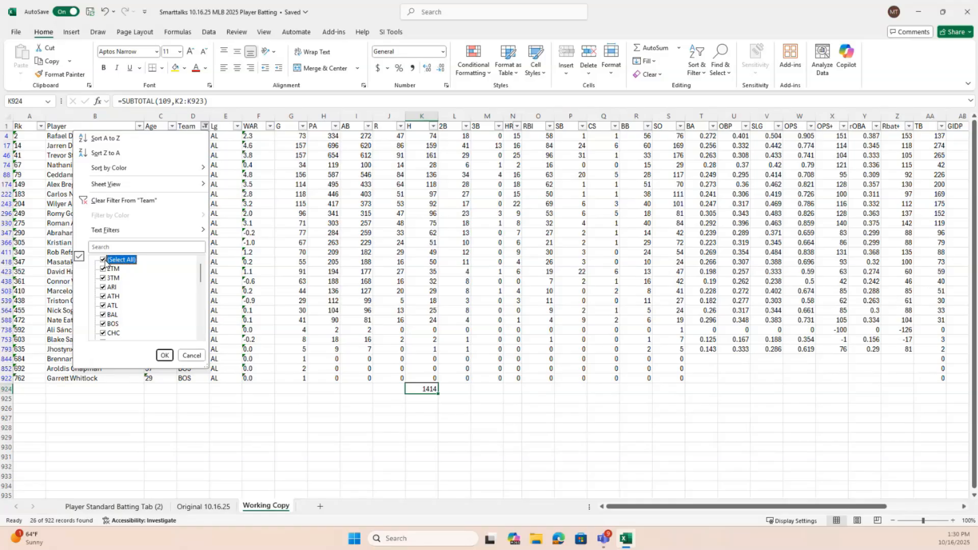
click(165, 356)
scroll(920, 179, down, 13)
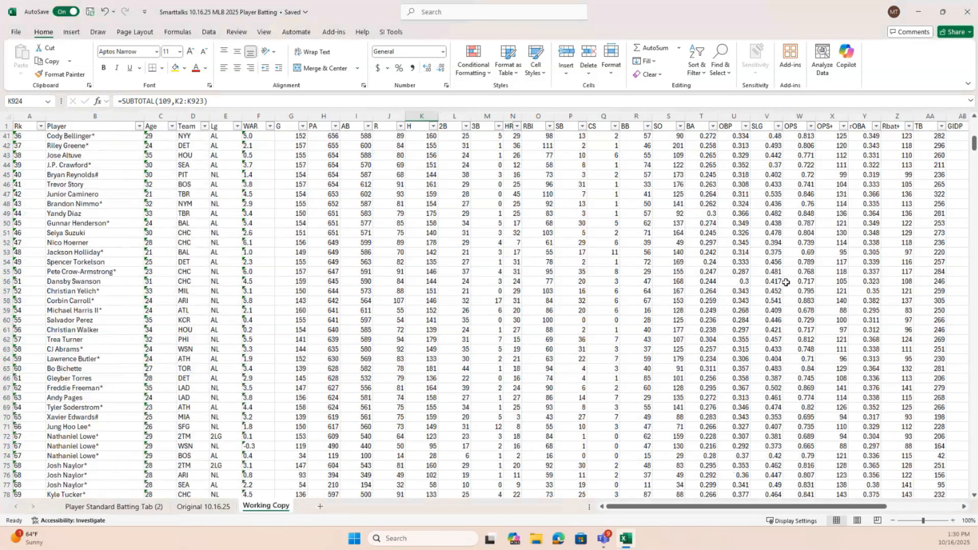
key(ctrl+End)
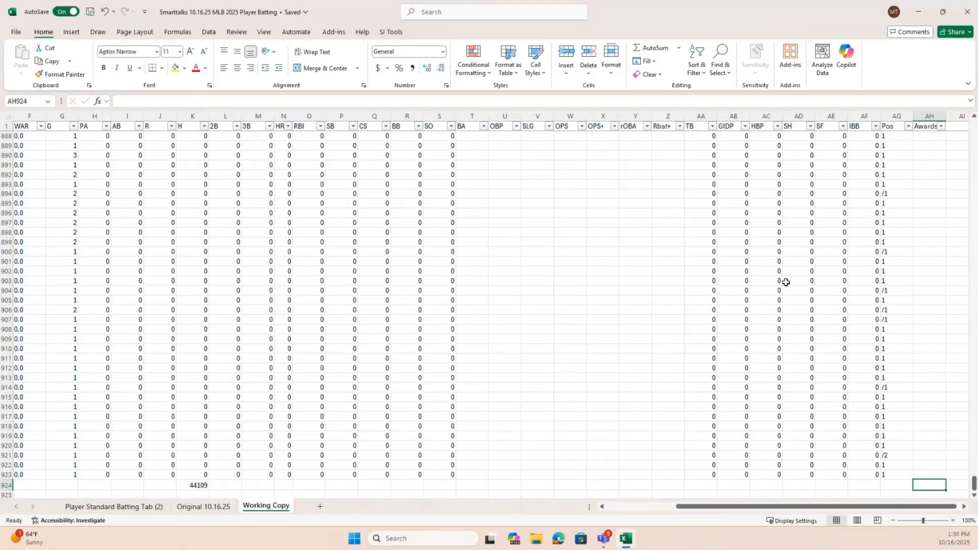
drag(860, 509, 795, 512)
click(394, 484)
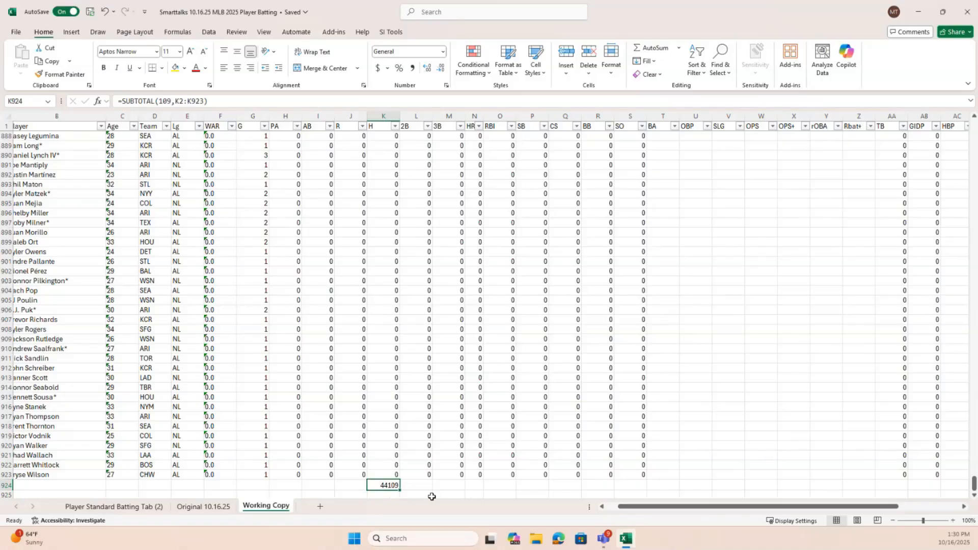
Widen the HR column slightly so its header fits beside the filter arrow
drag(681, 510, 605, 498)
scroll(408, 269, down, 3)
scroll(408, 269, up, 4)
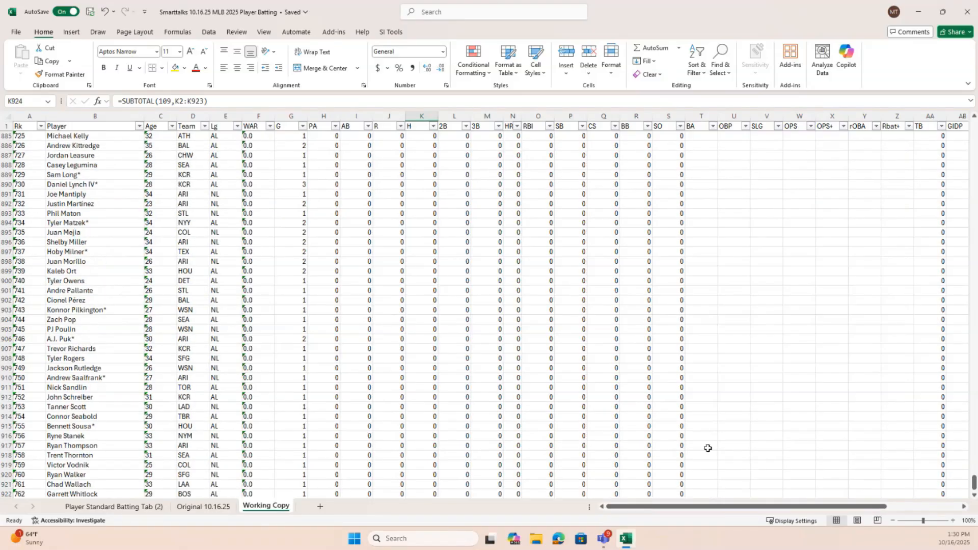
drag(707, 510, 681, 511)
drag(522, 116, 530, 117)
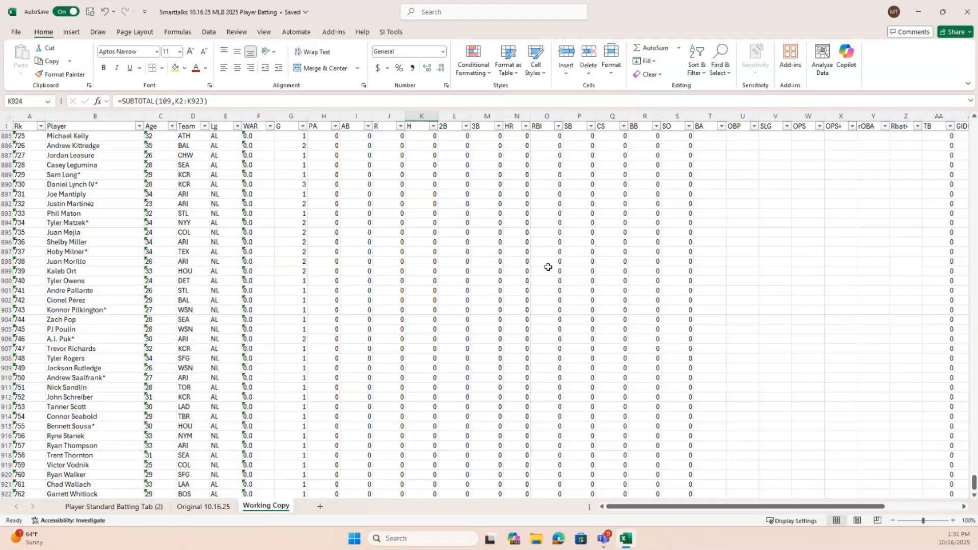
Unfreeze the panes on the Working Copy sheet
drag(721, 508, 795, 510)
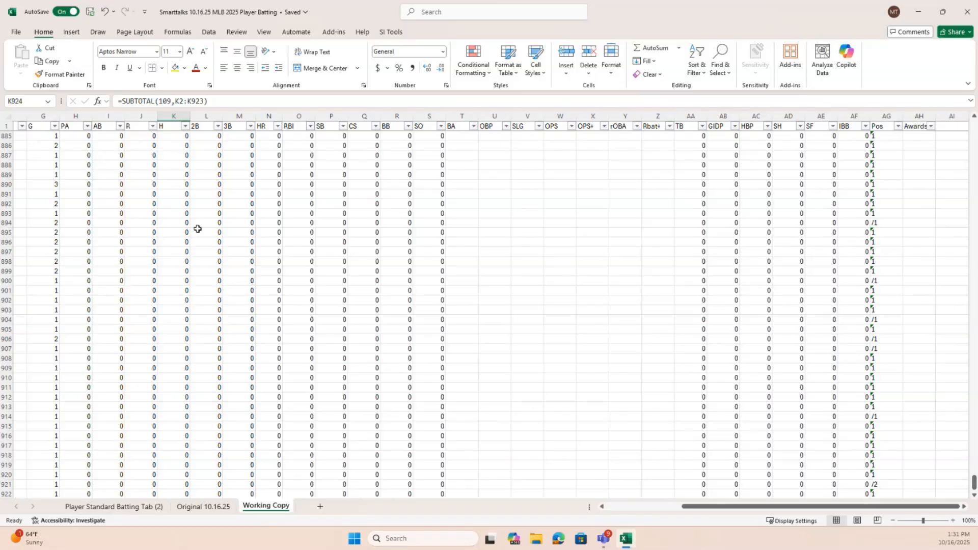
drag(901, 511, 774, 509)
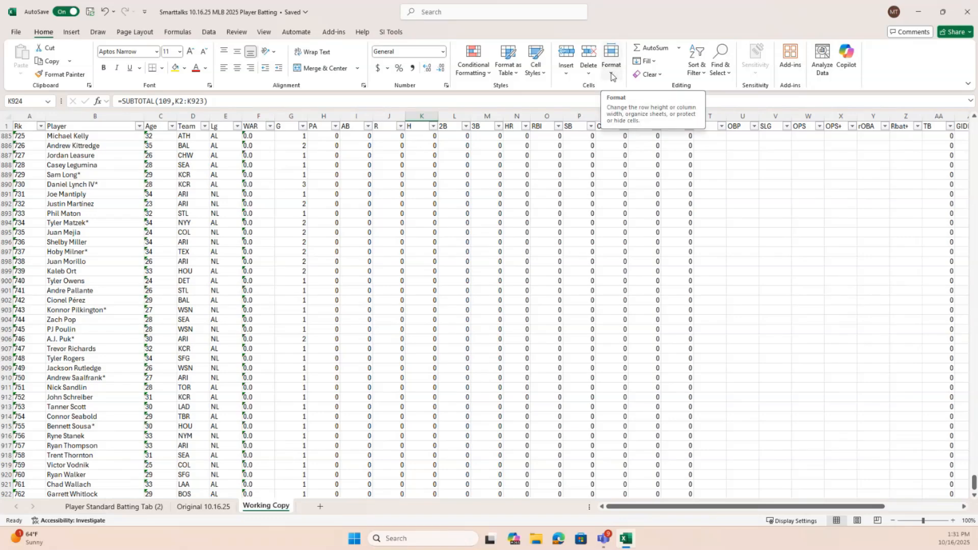
click(270, 34)
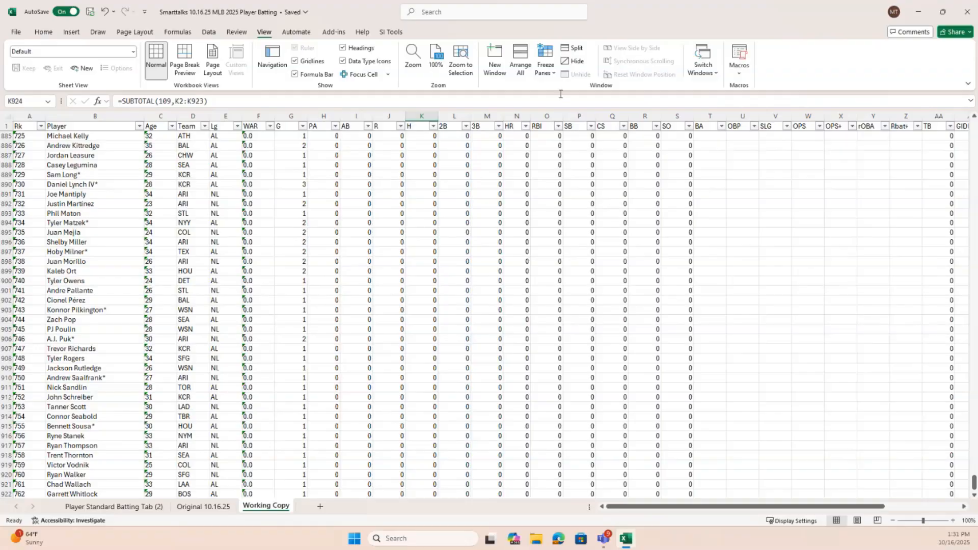
click(544, 64)
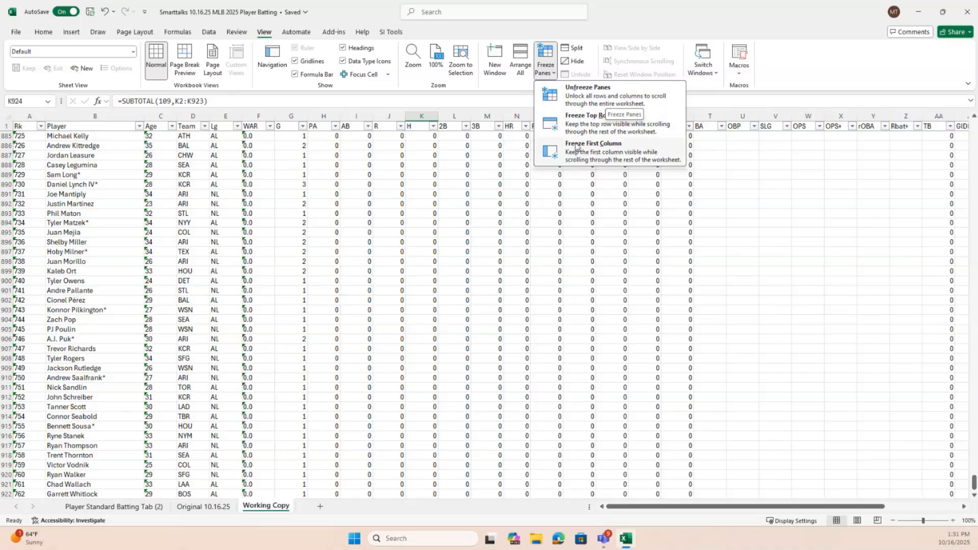
click(602, 99)
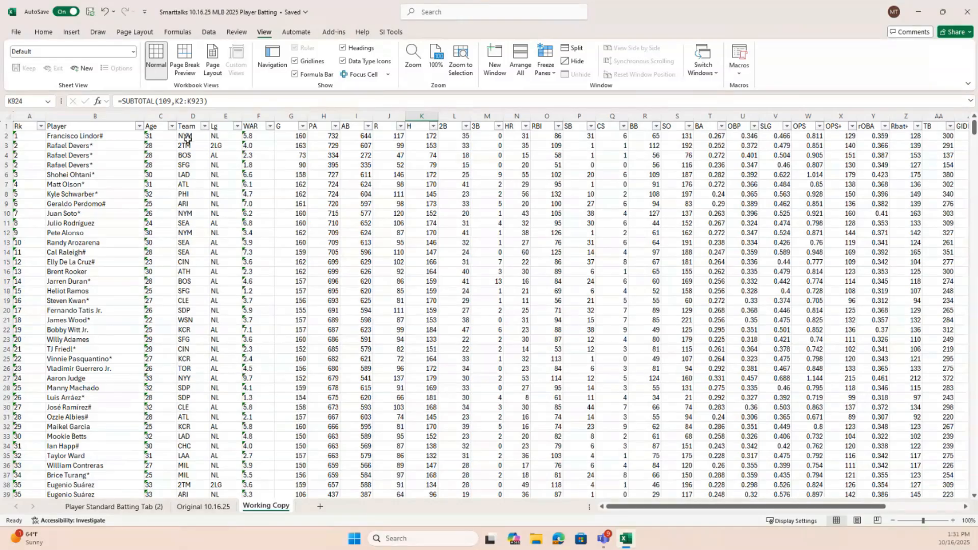
Freeze the panes at cell F2 so the header row and columns A through E stay in view
click(257, 137)
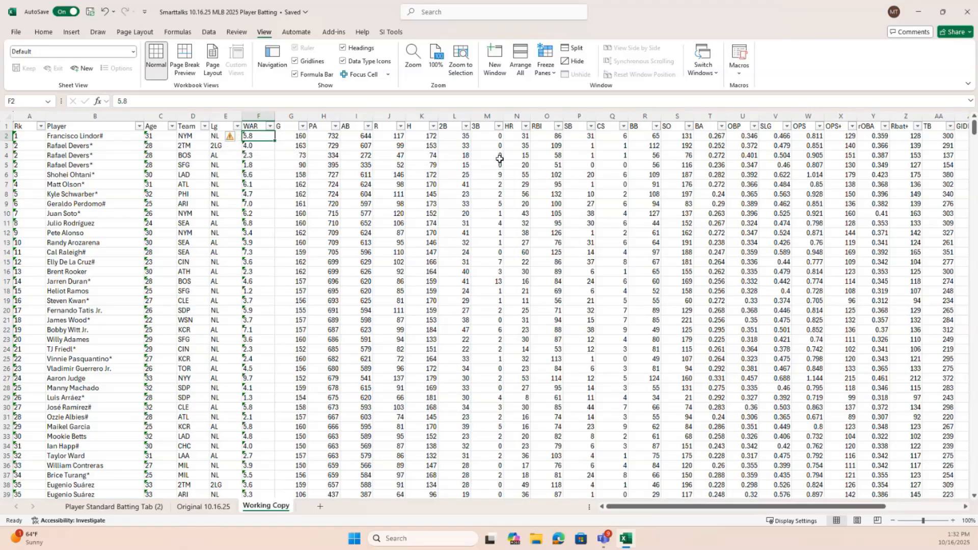
click(552, 73)
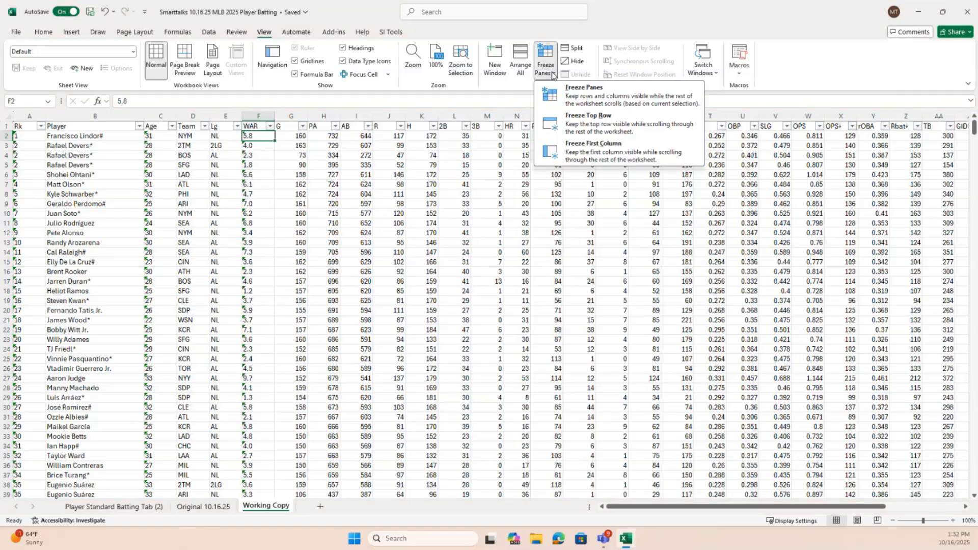
click(617, 96)
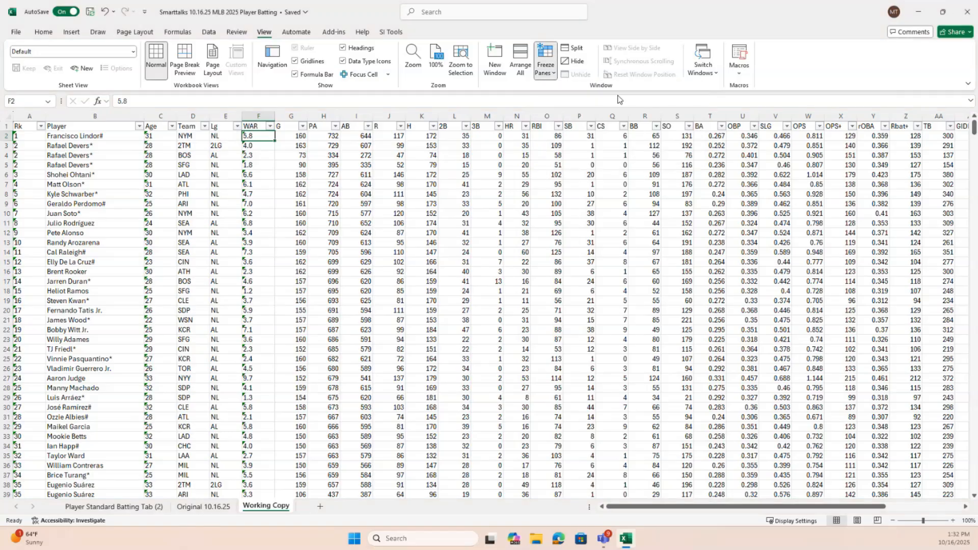
Add a new column header 1B in cell AI1, directly after the Awards column
drag(692, 511, 831, 513)
click(920, 126)
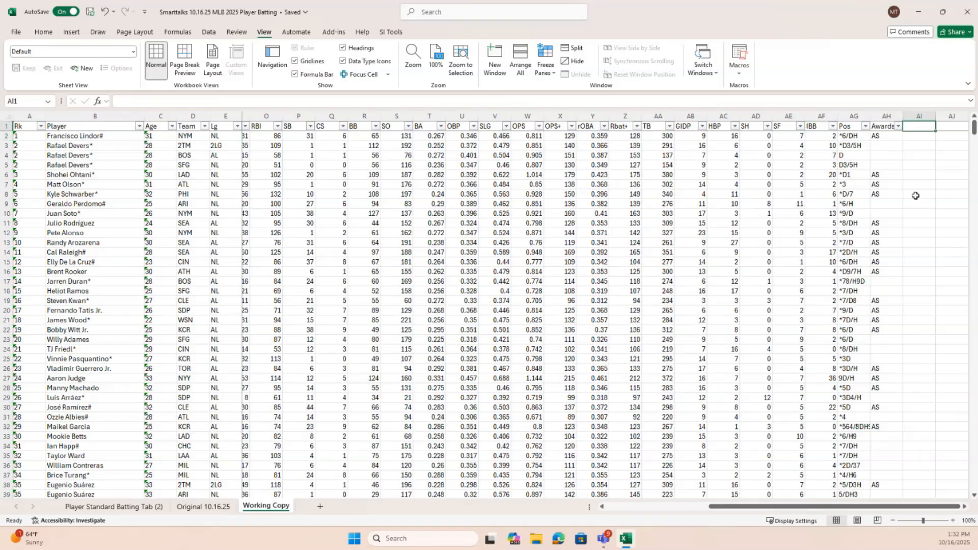
text(1B)
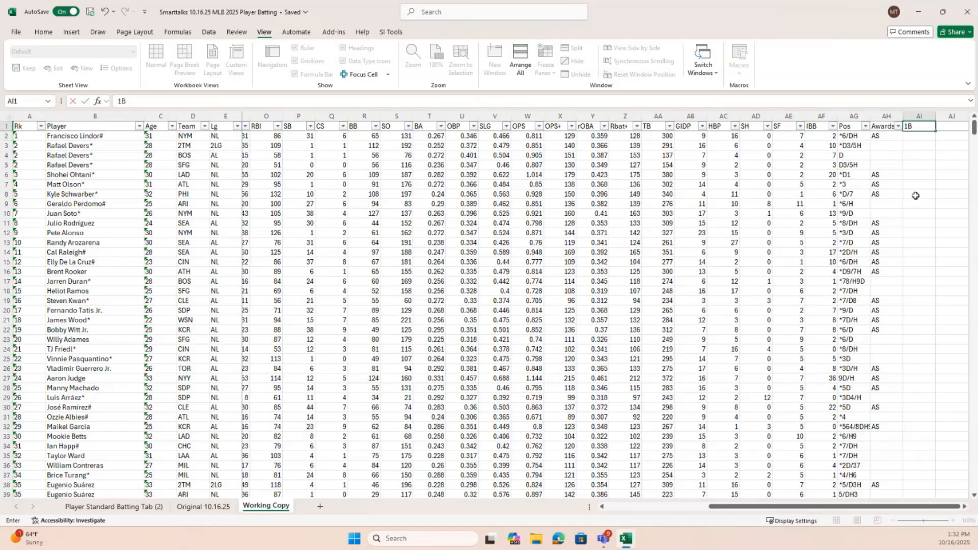
key(Return)
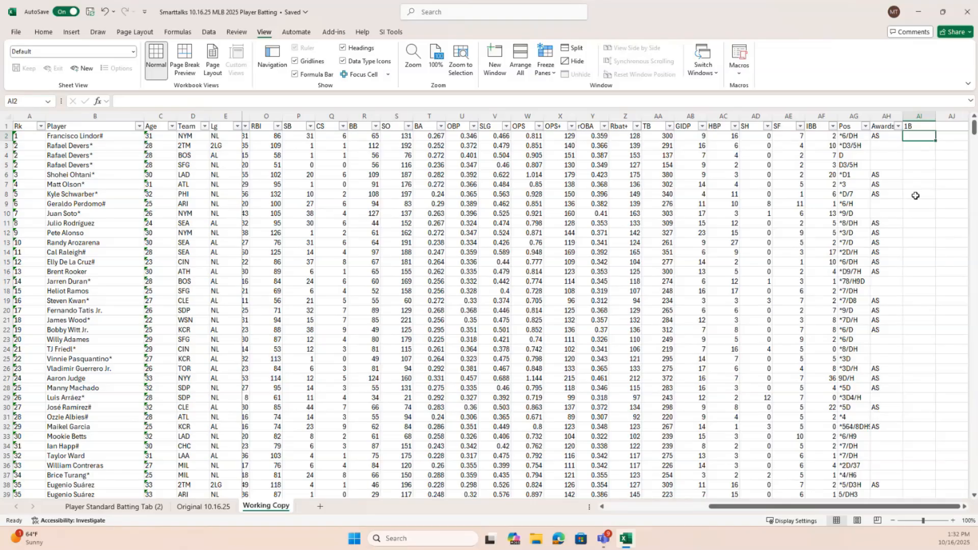
Enter the formula =K2-L2-M2-N2 in cell AI2 to calculate singles from hits, doubles, triples and home runs
text(=)
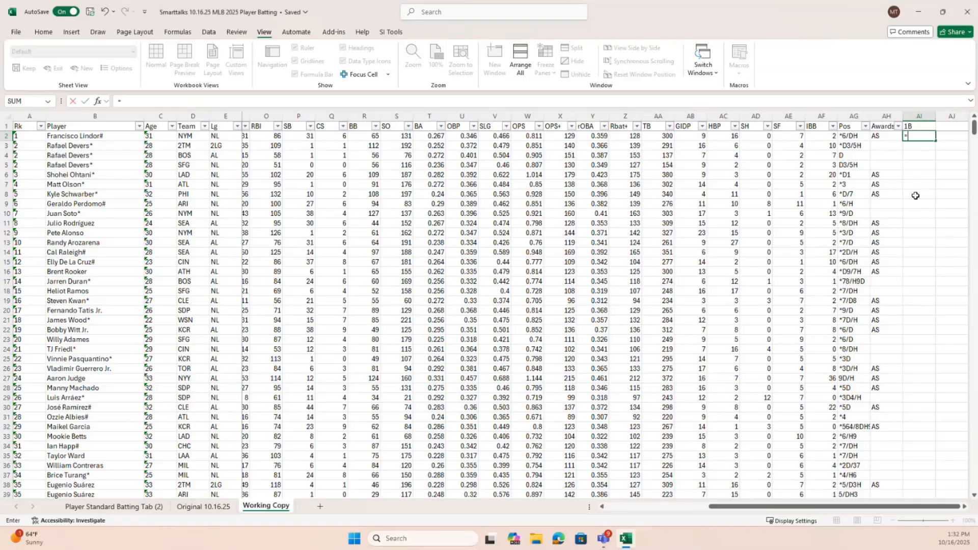
drag(869, 509, 754, 511)
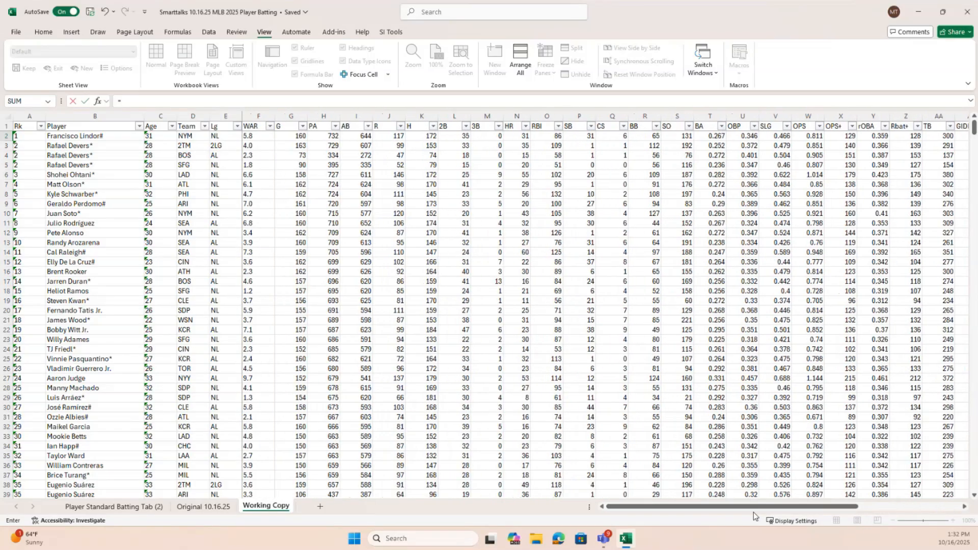
click(421, 138)
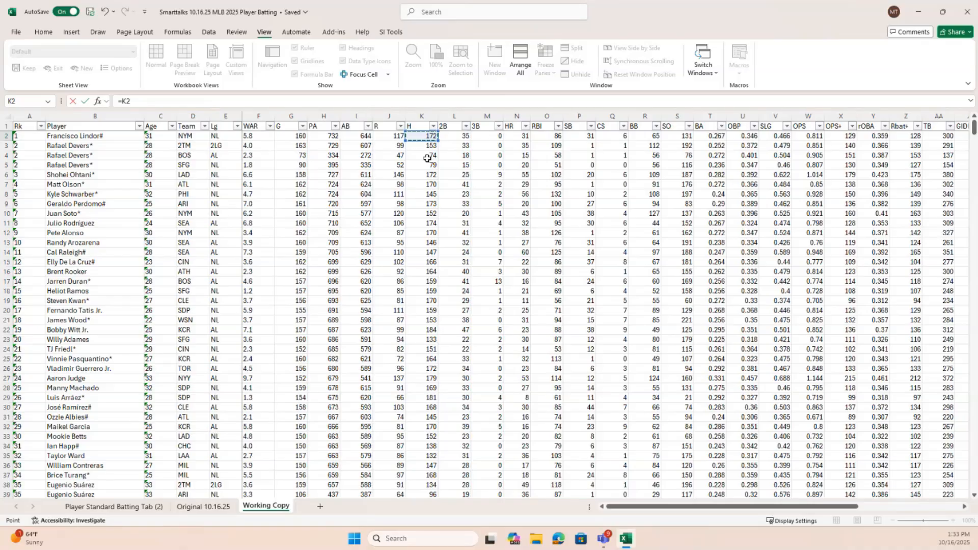
text(-)
click(456, 139)
text(-)
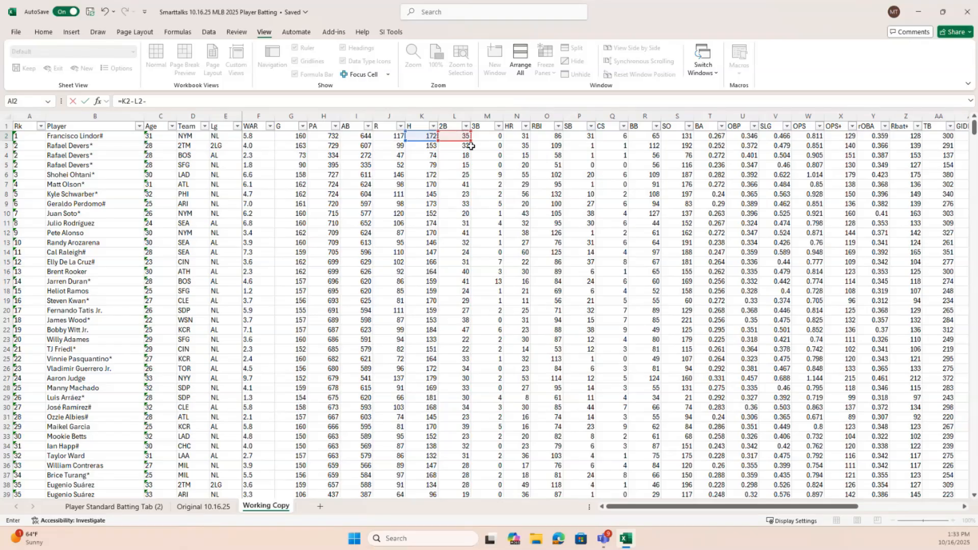
click(493, 139)
text(-)
click(517, 136)
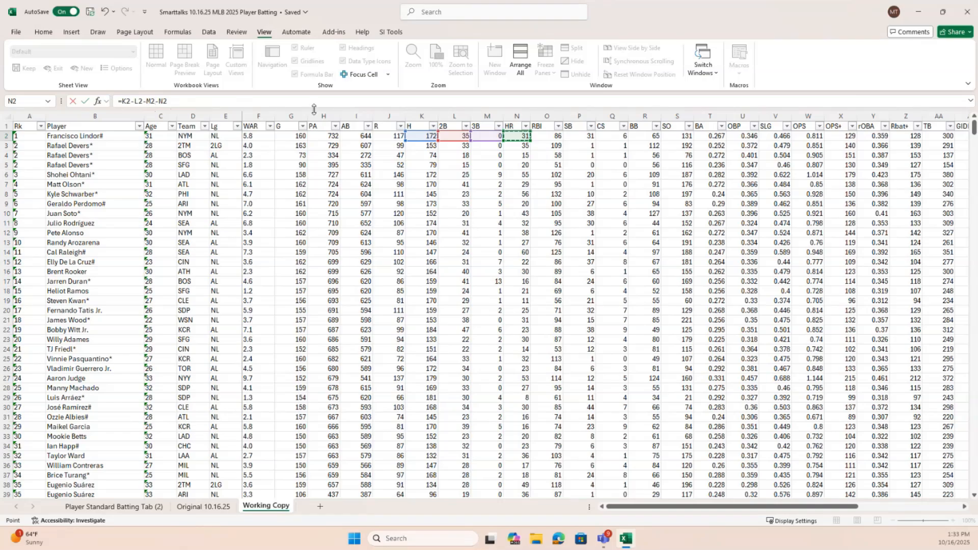
key(Return)
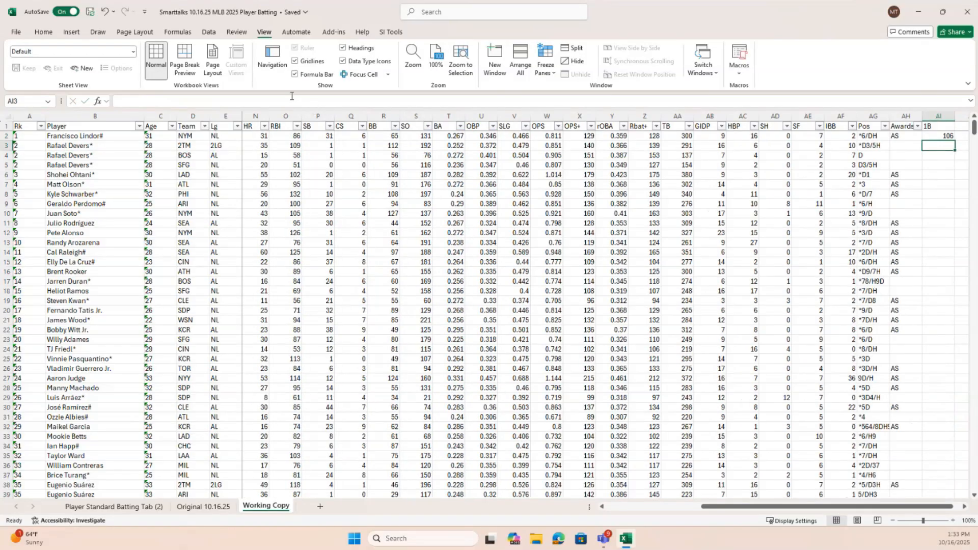
Fill the singles formula down the whole 1B column and check the copied formula in cell AI119
key(Up)
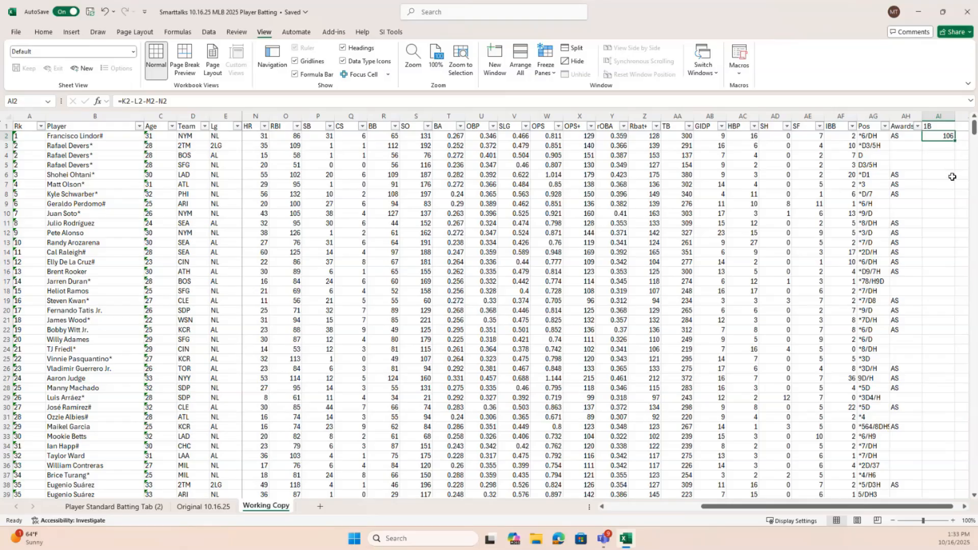
double_click(955, 140)
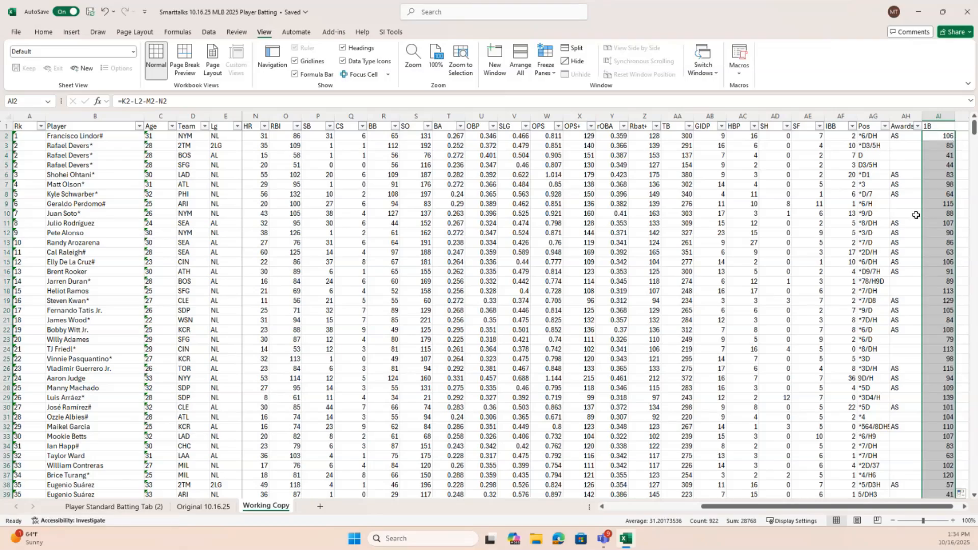
scroll(916, 215, down, 11)
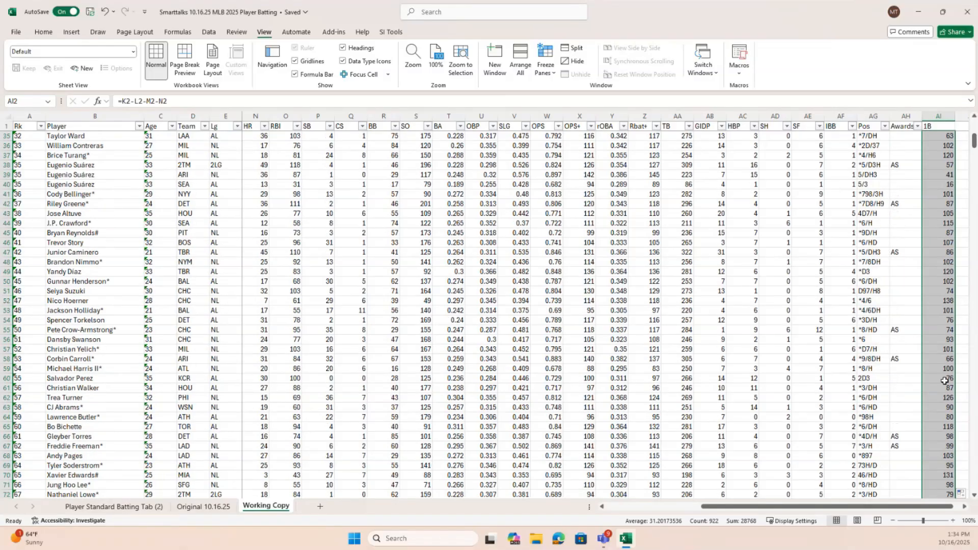
scroll(945, 381, down, 2)
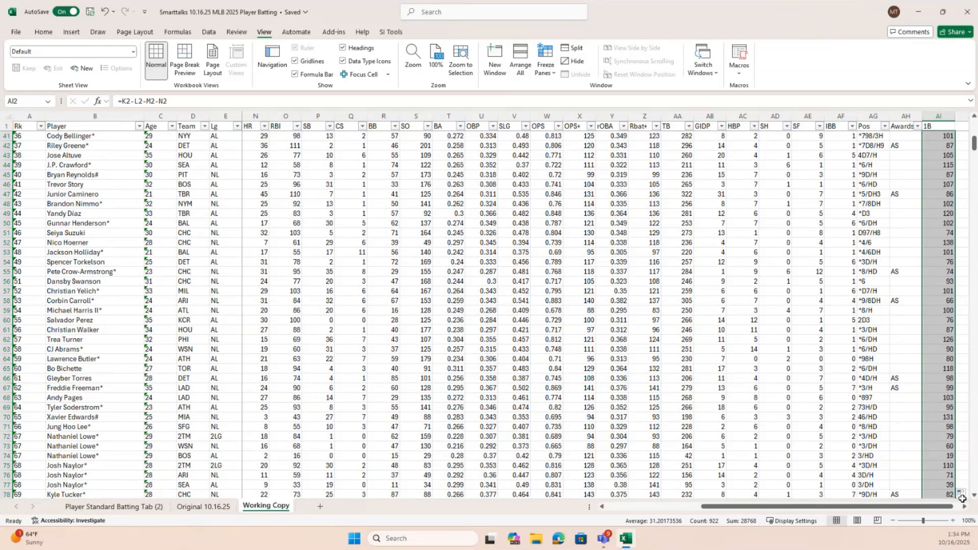
click(962, 495)
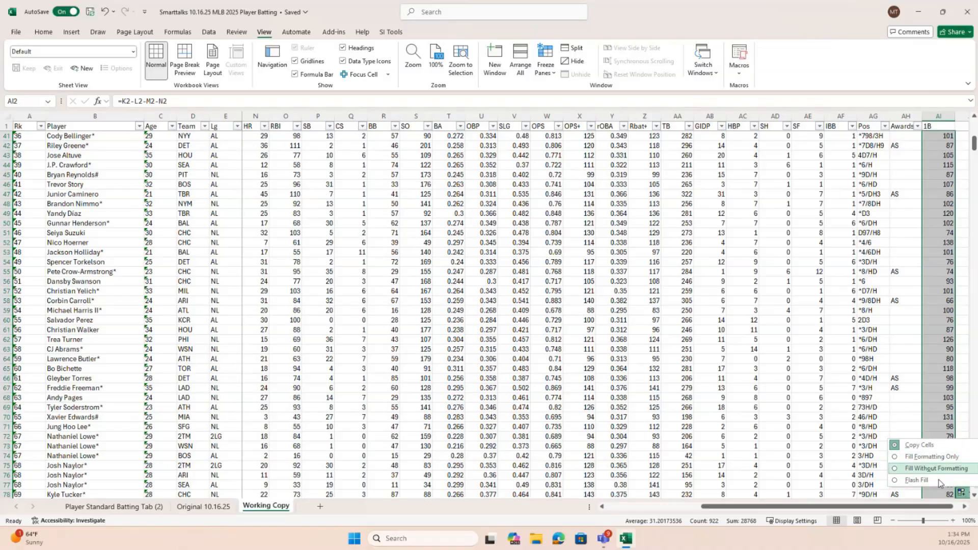
click(966, 494)
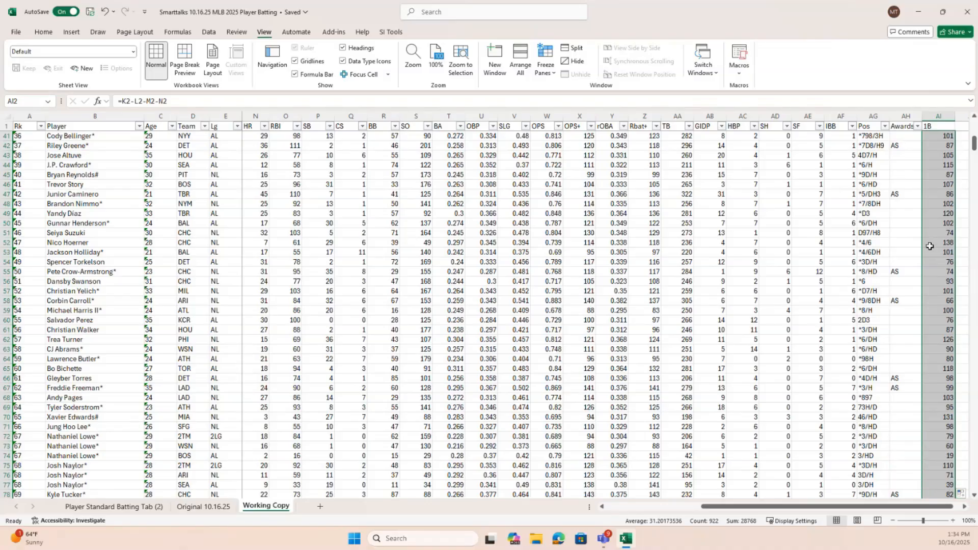
scroll(929, 239, down, 20)
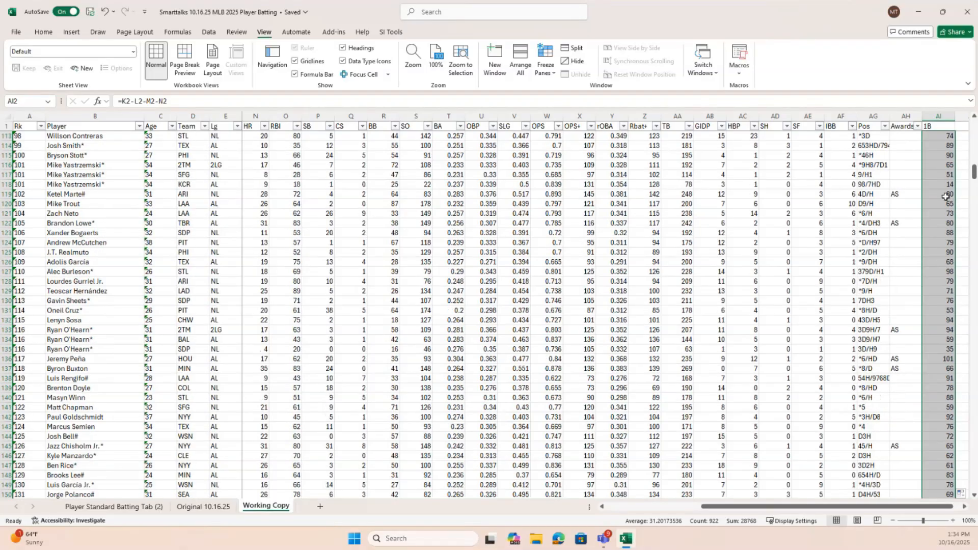
click(942, 195)
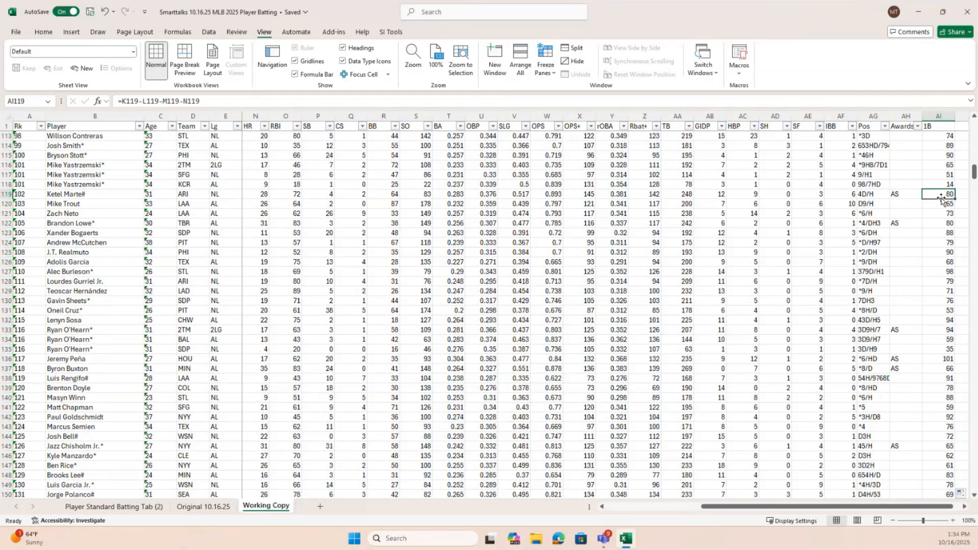
drag(974, 174, 974, 122)
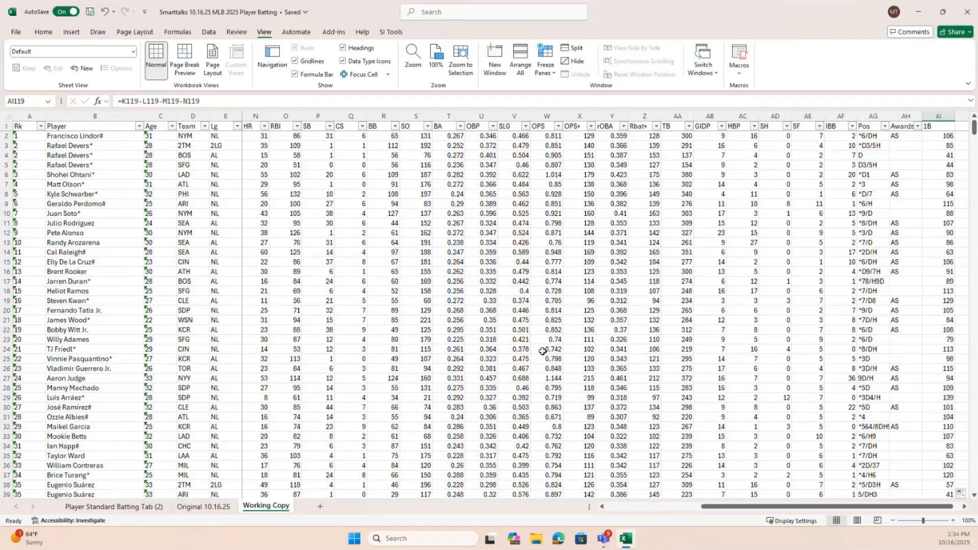
On the Player Standard Batting Tab (2) sheet, try a purple medium table style with gray bands and reapply the green banded medium style
click(132, 508)
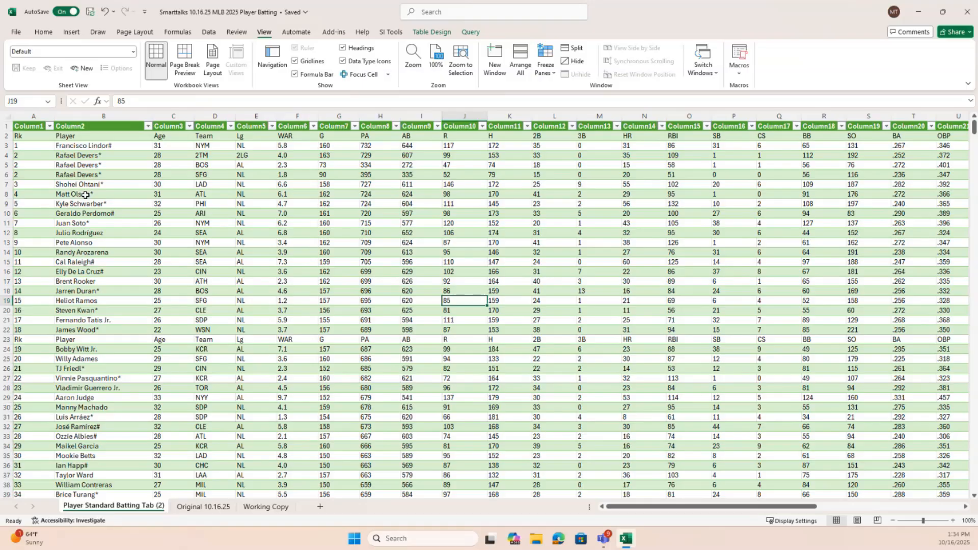
click(434, 33)
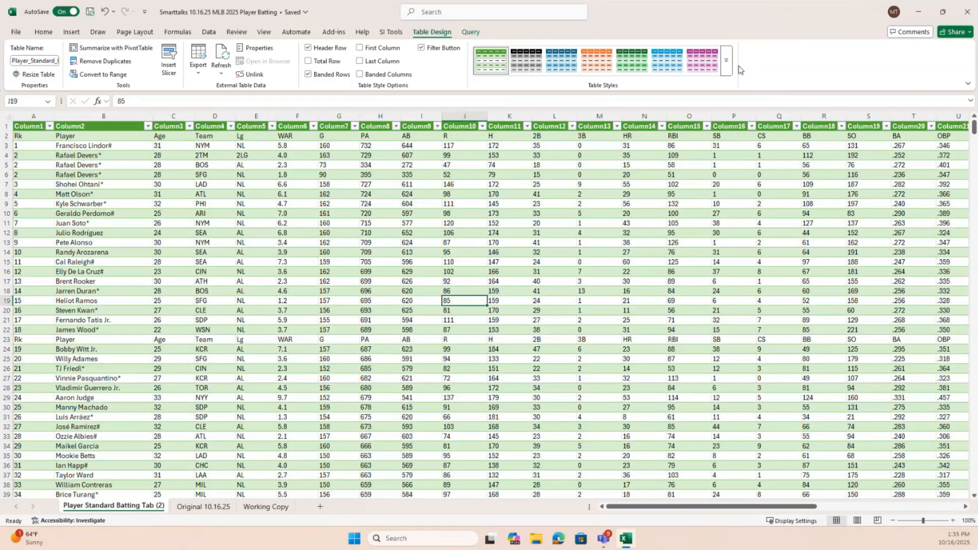
click(727, 62)
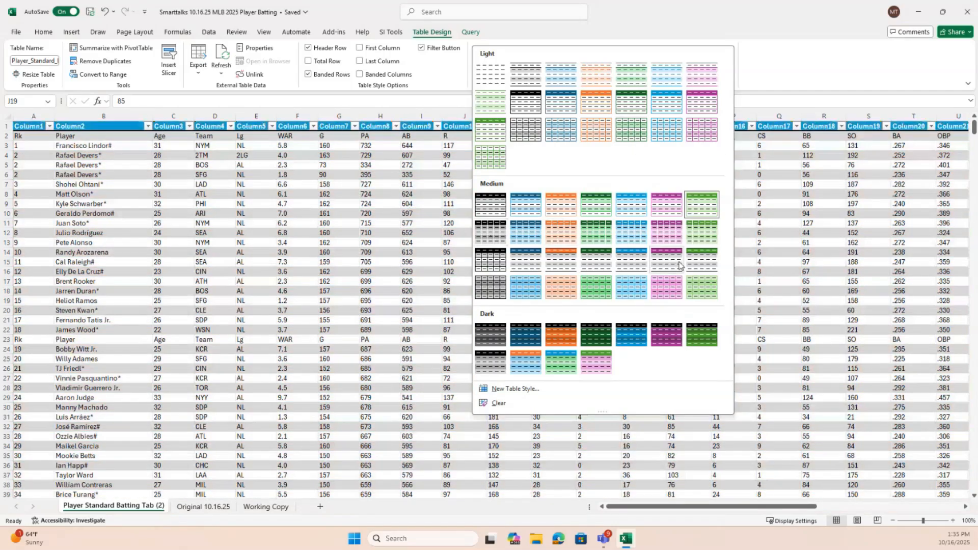
click(672, 264)
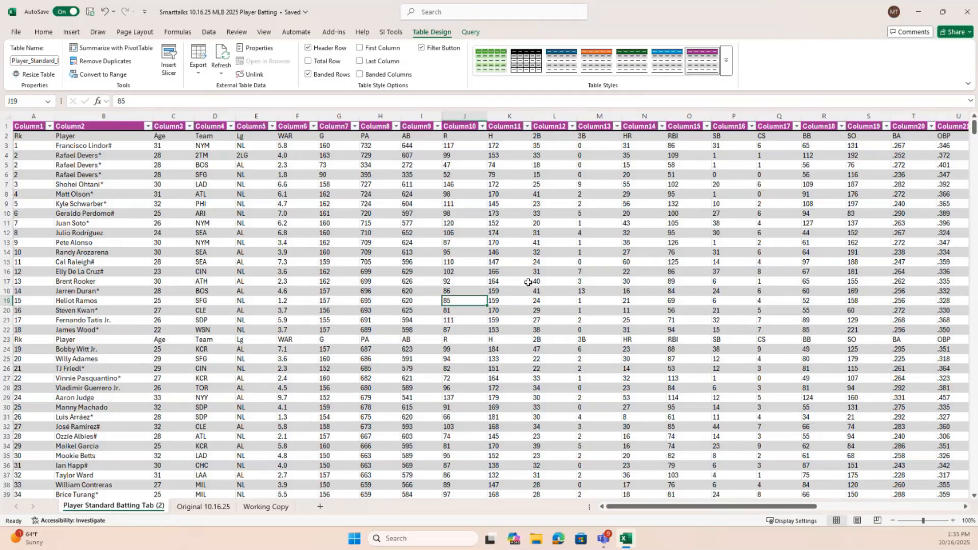
click(727, 61)
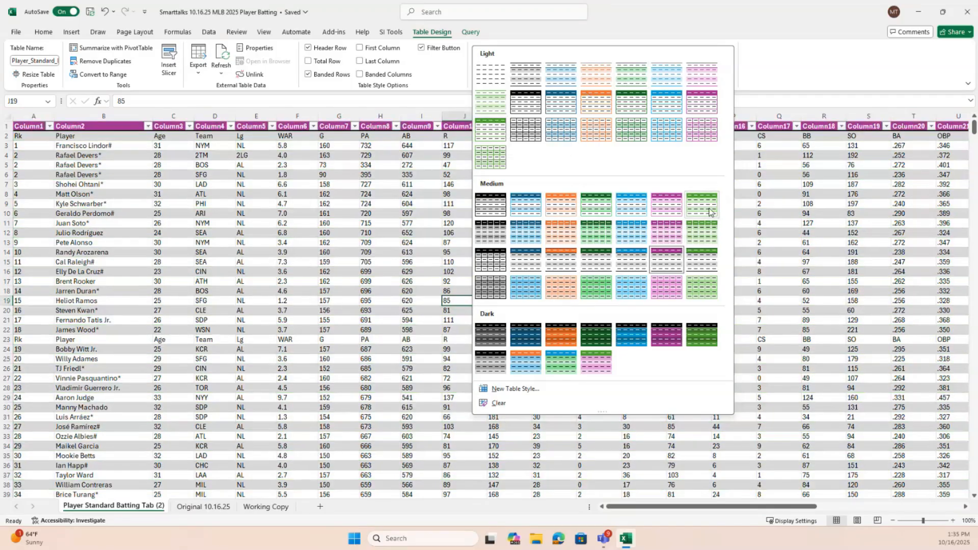
click(711, 212)
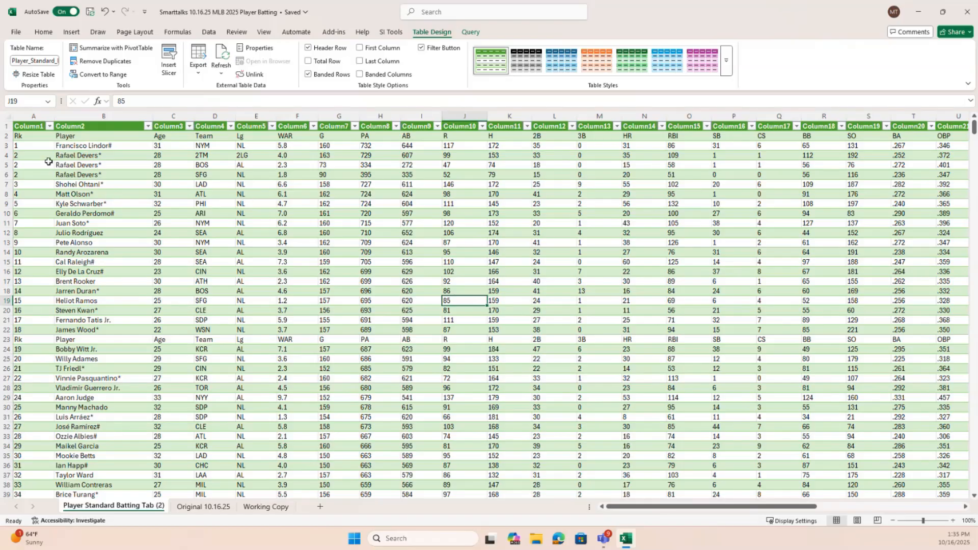
Add the header 1B in cell AI2 of the Player Standard Batting Tab (2) sheet, directly beside Awards
click(5, 137)
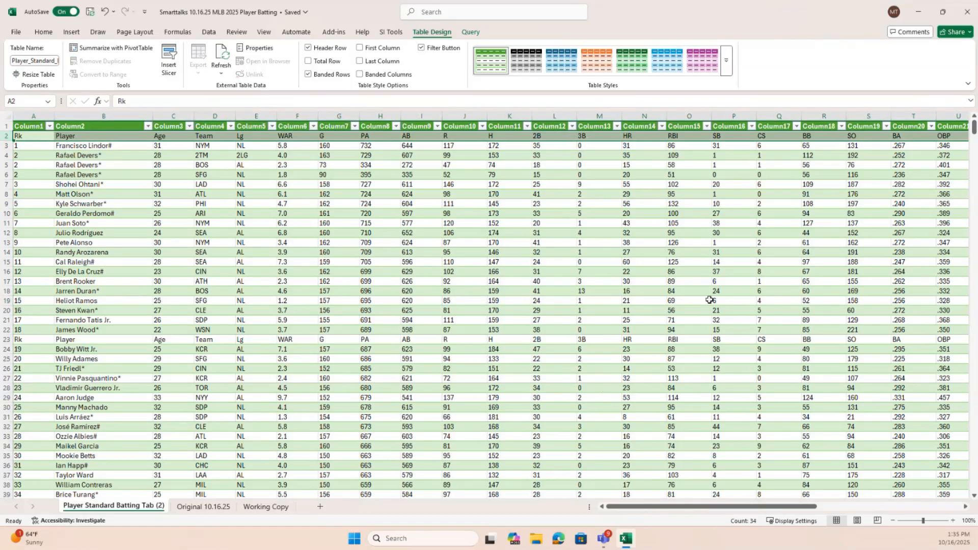
drag(703, 512, 853, 518)
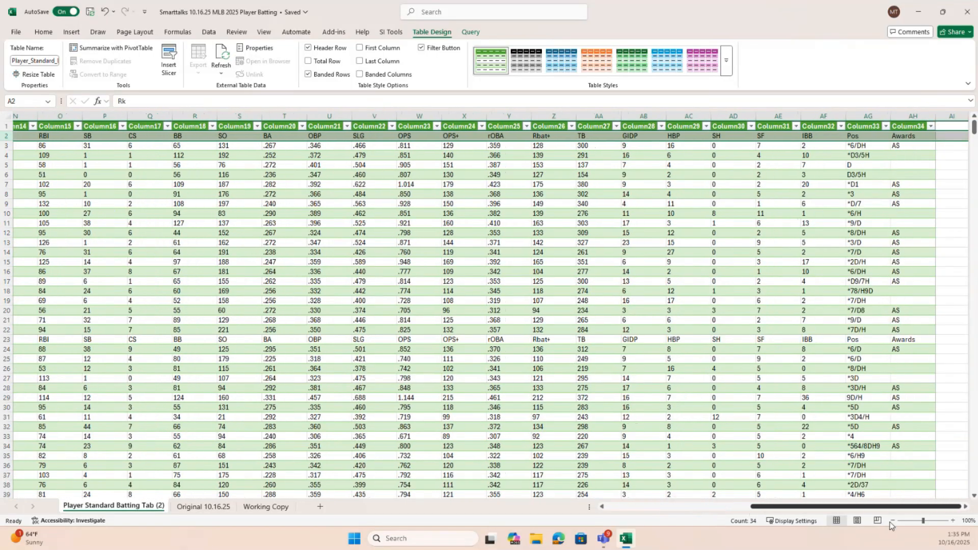
click(950, 136)
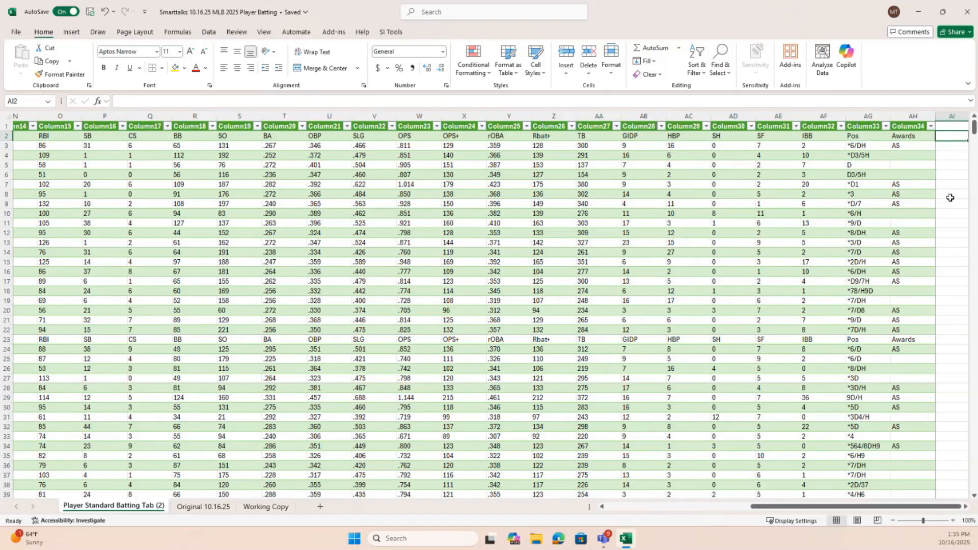
text(1B)
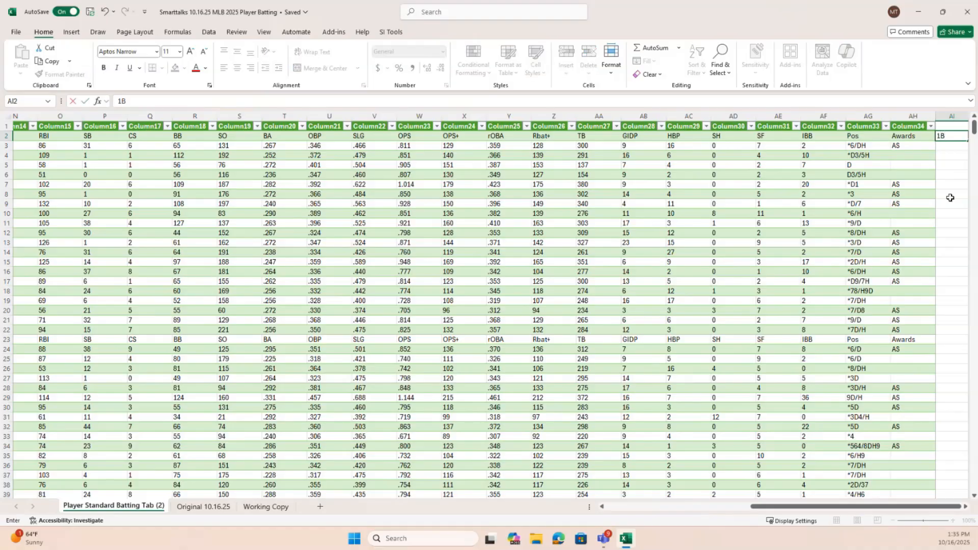
key(Return)
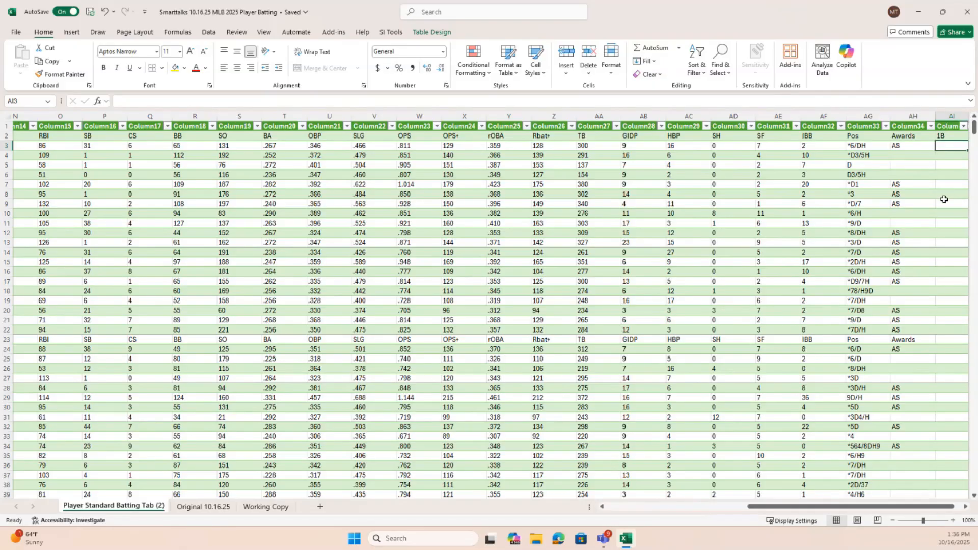
text(=)
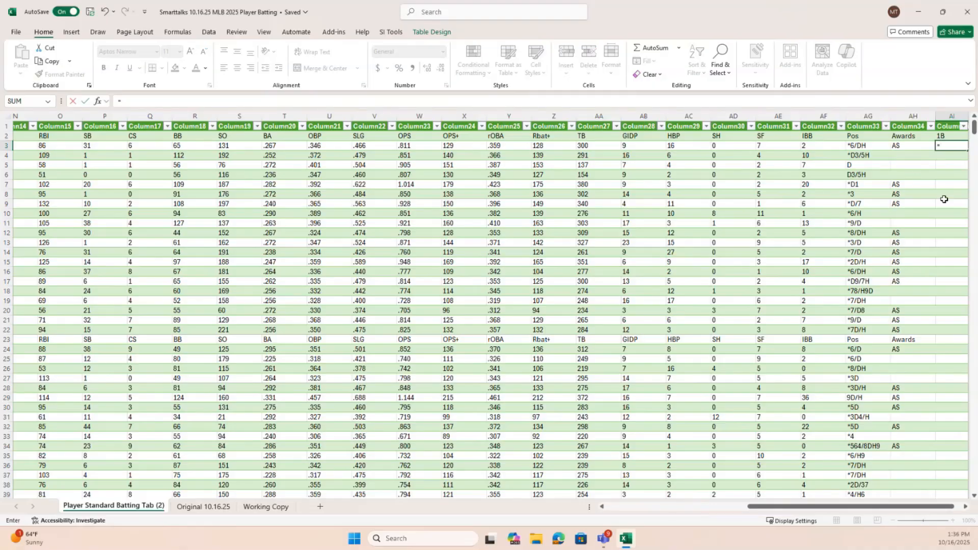
drag(843, 510, 784, 511)
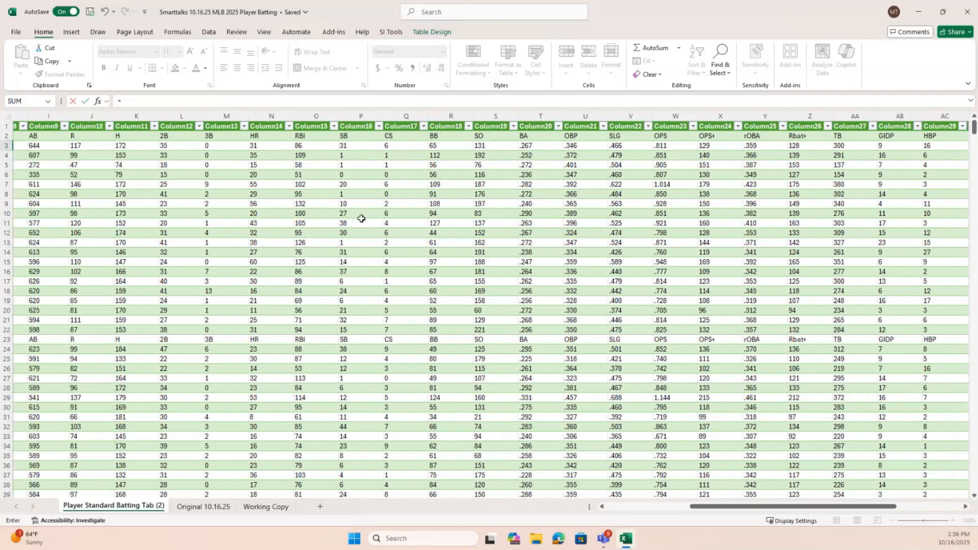
click(138, 146)
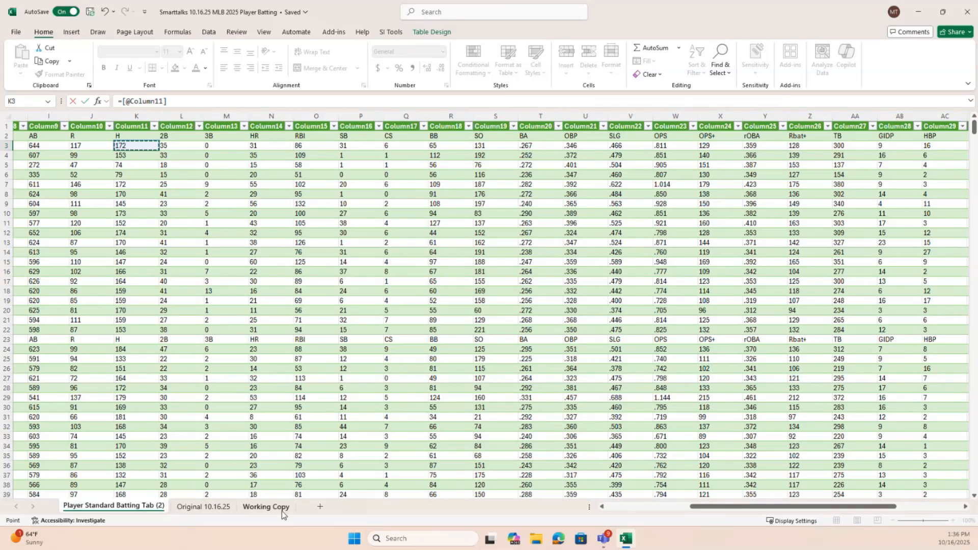
Discard the unfinished singles formula in cell AI3 of the Player Standard Batting Tab (2) sheet, leaving the cell empty
click(265, 506)
click(940, 136)
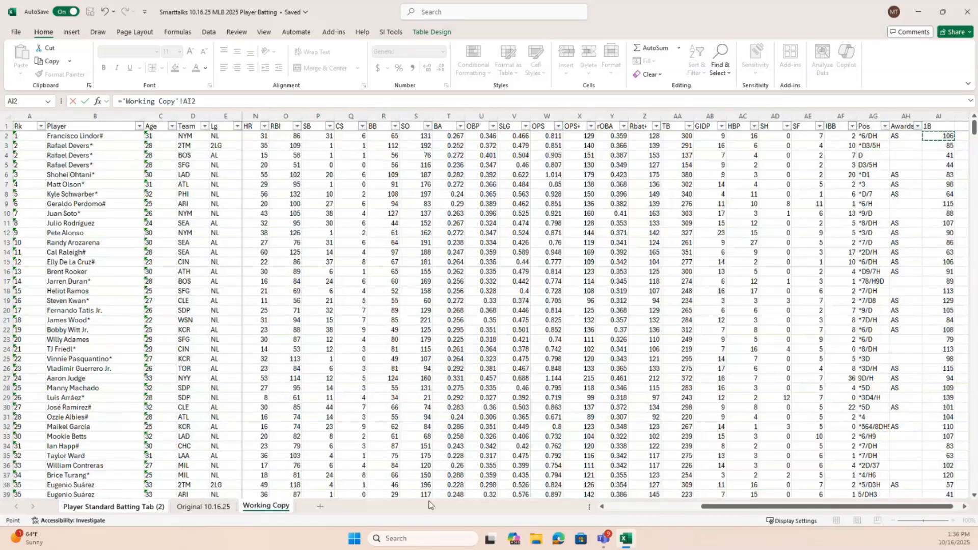
click(143, 506)
drag(815, 507, 880, 507)
click(923, 137)
key(BackSpace)
key(BackSpace)
key(BackSpace)
key(BackSpace)
key(BackSpace)
key(BackSpace)
key(BackSpace)
key(BackSpace)
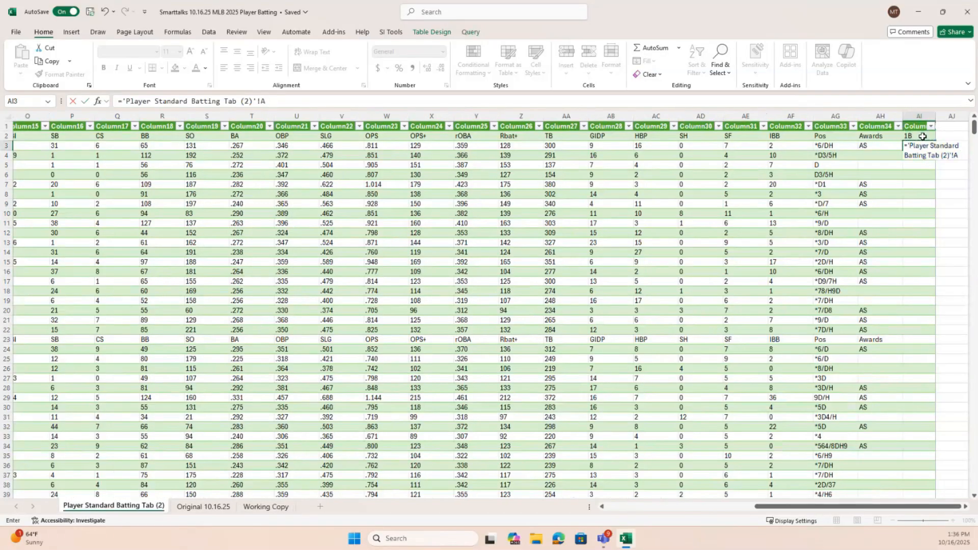
key(BackSpace)
key(BackSpace)
key(BackSpace)
key(BackSpace)
key(BackSpace)
key(BackSpace)
key(BackSpace)
key(BackSpace)
key(BackSpace)
key(BackSpace)
key(BackSpace)
key(BackSpace)
key(BackSpace)
key(BackSpace)
key(BackSpace)
key(BackSpace)
key(BackSpace)
key(BackSpace)
key(BackSpace)
key(BackSpace)
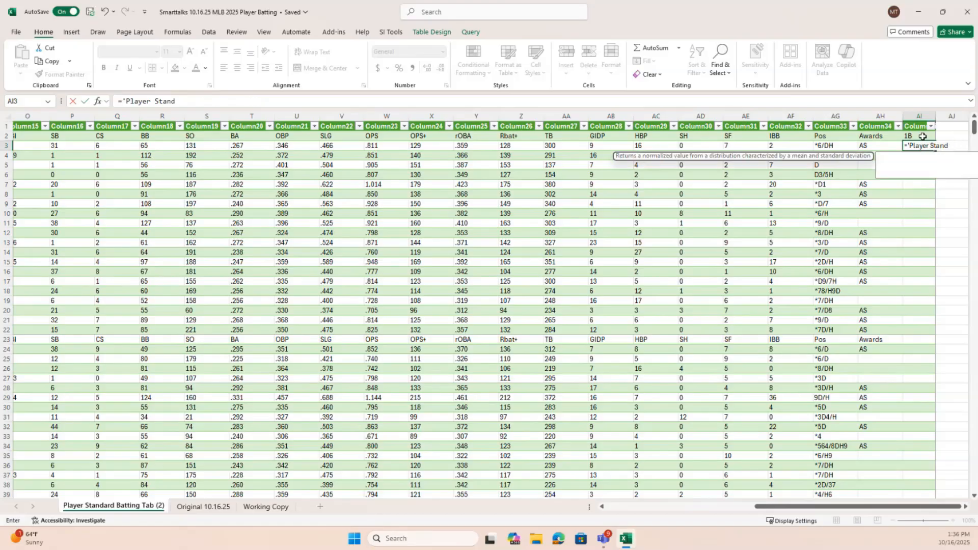
key(Return)
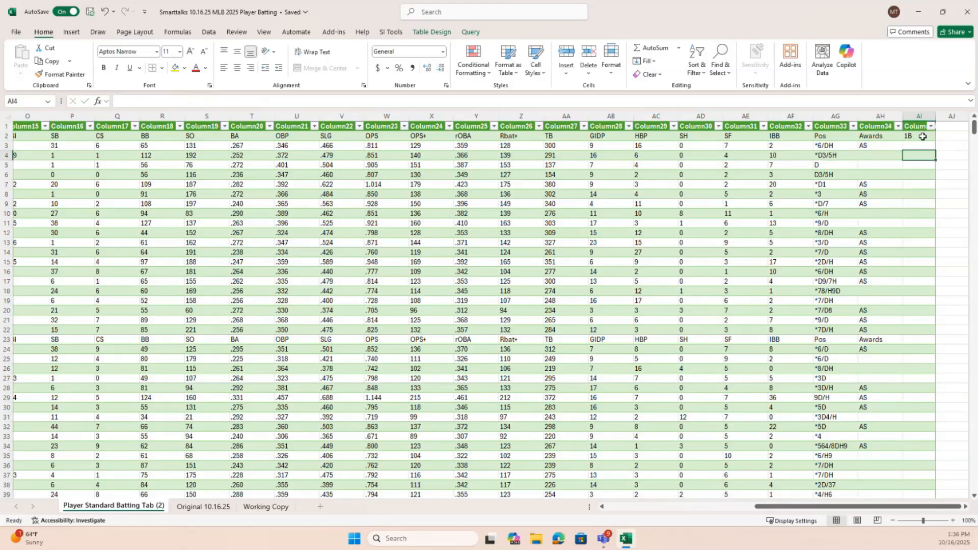
On the Working Copy sheet, convert the whole data range $A$1:$AI$924 into a table with headers
click(274, 510)
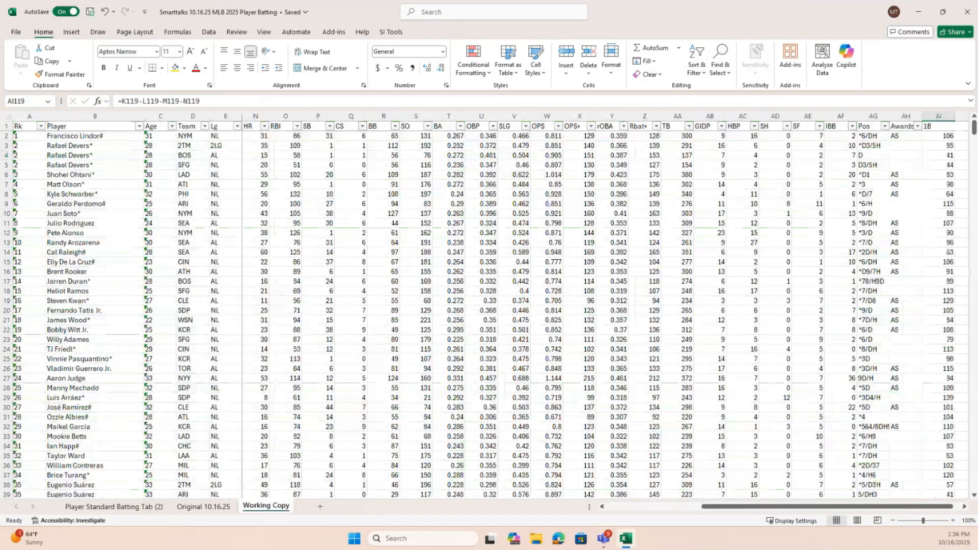
click(942, 135)
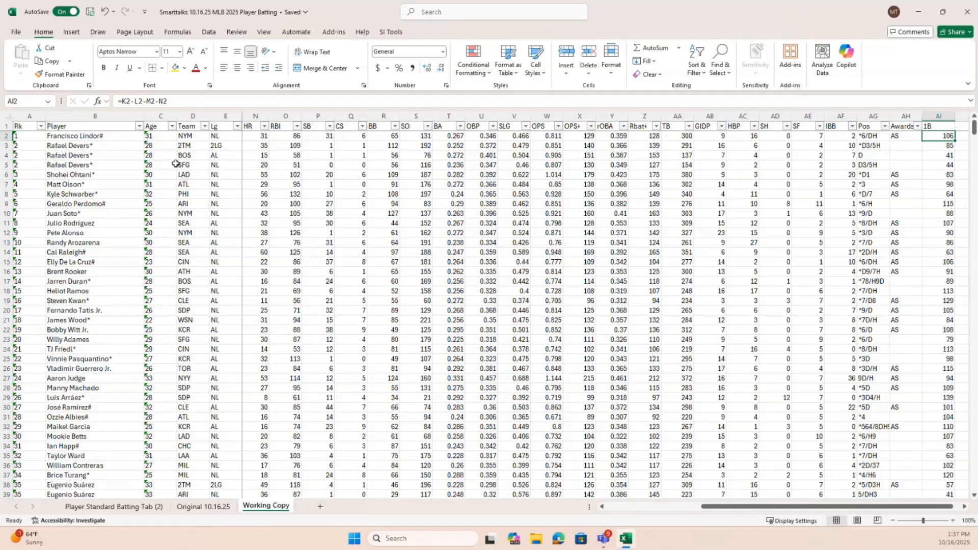
drag(820, 511, 777, 513)
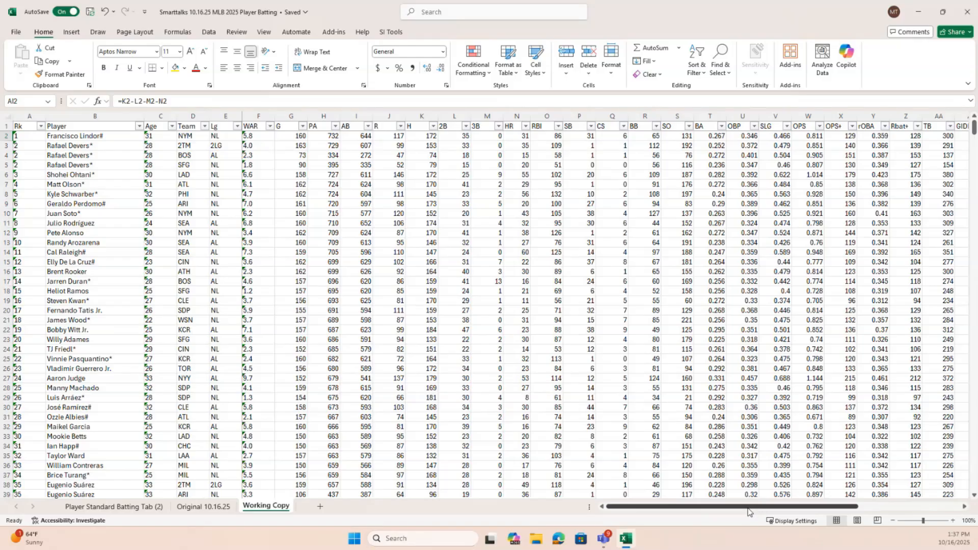
mouse_move(745, 509)
mouse_down()
mouse_move(851, 519)
mouse_move(749, 518)
mouse_up()
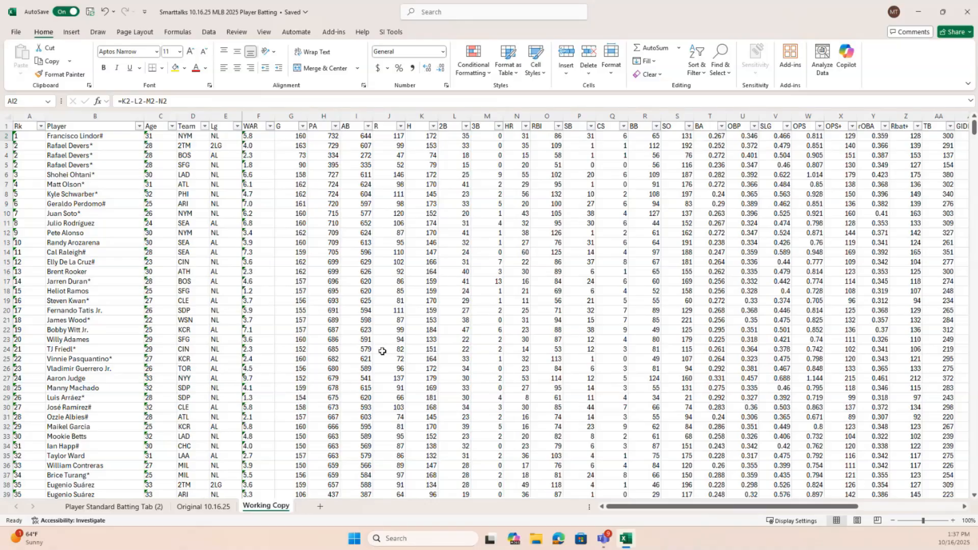
click(293, 301)
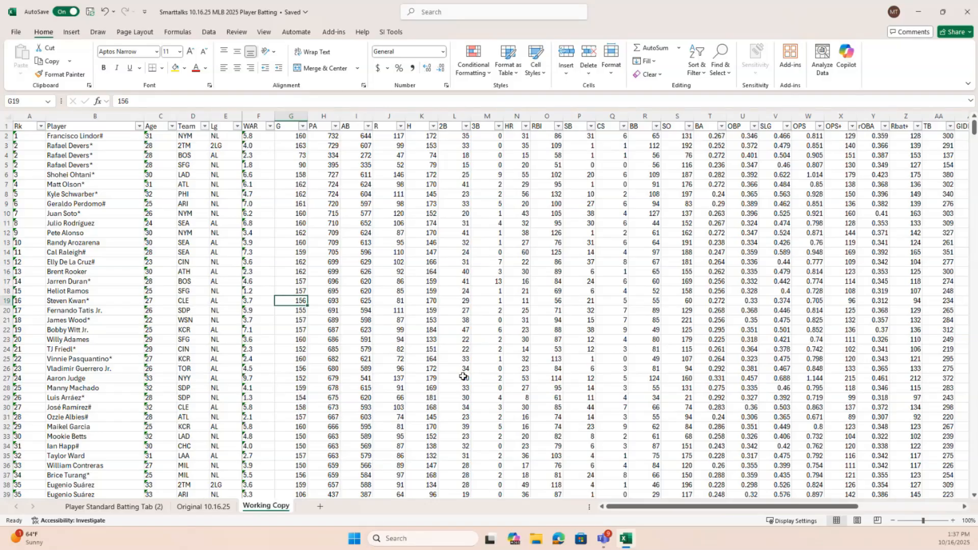
key(ctrl+a)
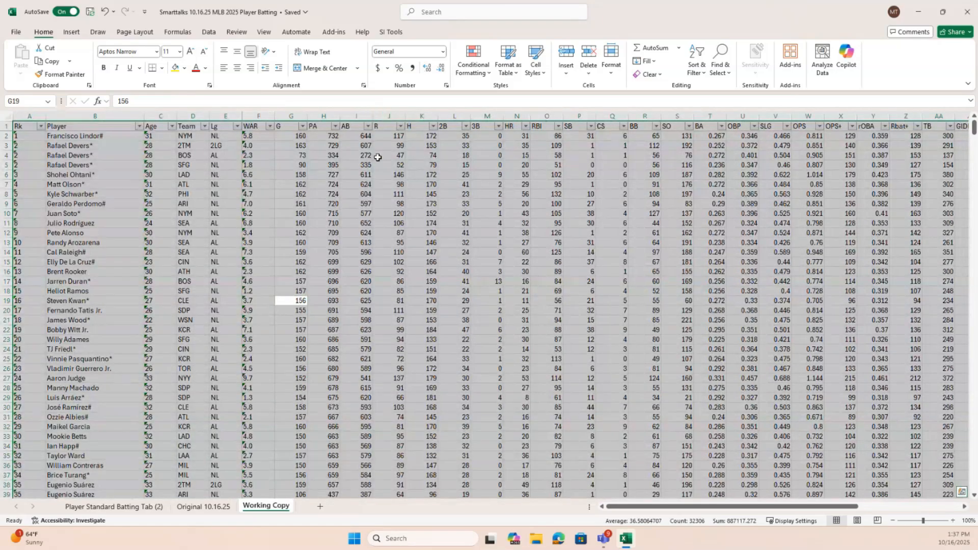
click(73, 32)
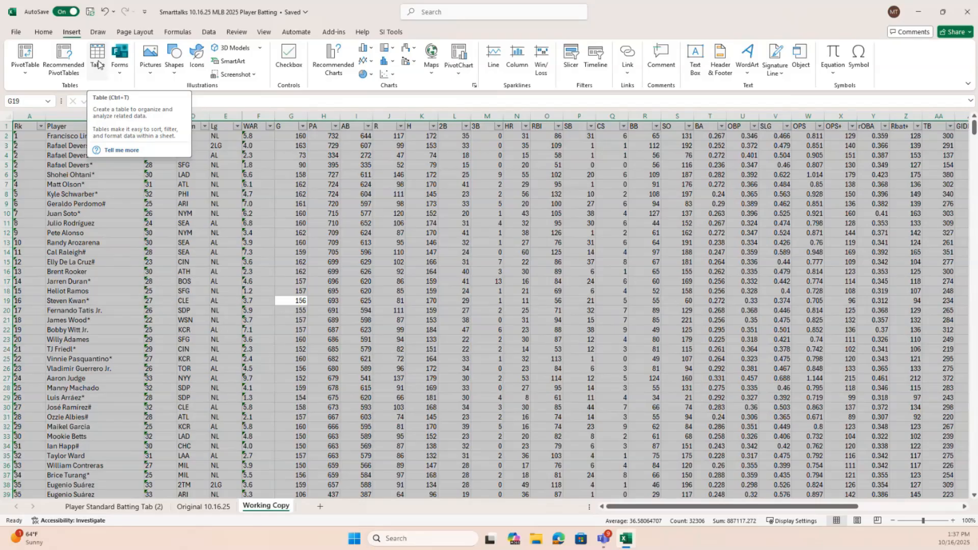
click(98, 60)
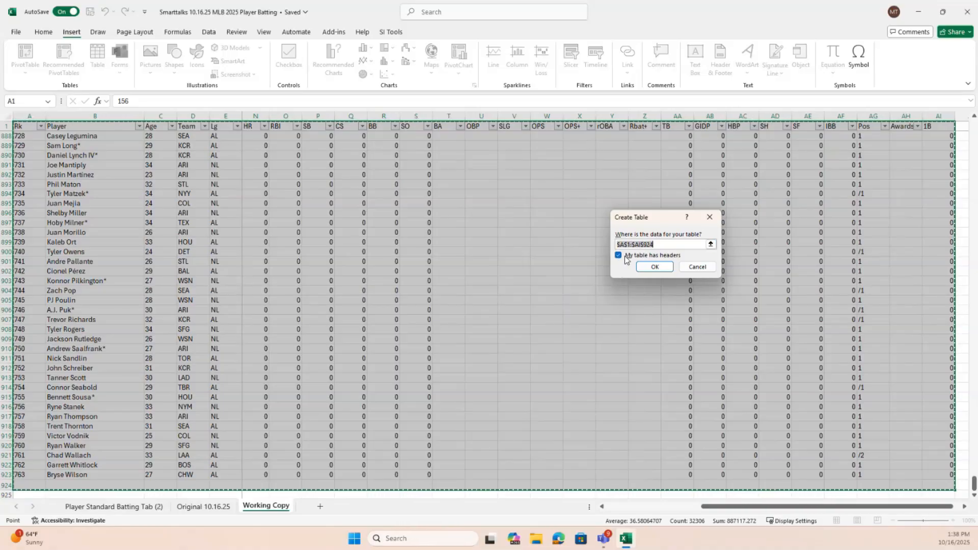
click(656, 268)
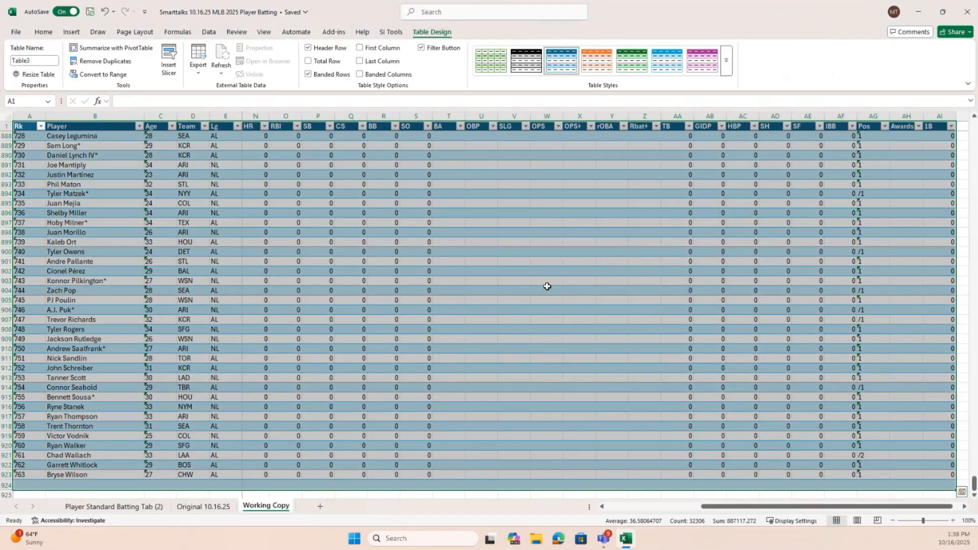
click(547, 286)
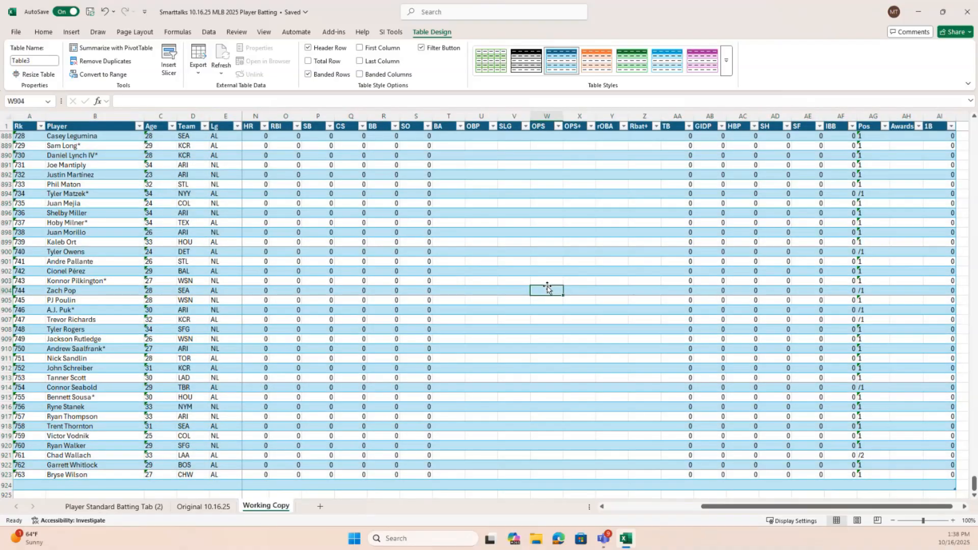
drag(780, 508, 788, 509)
click(923, 137)
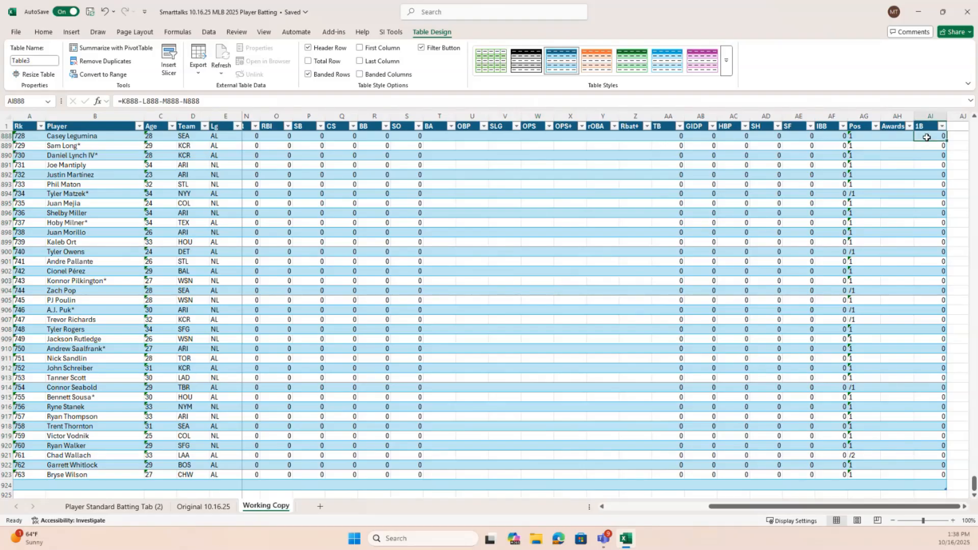
scroll(902, 253, up, 6)
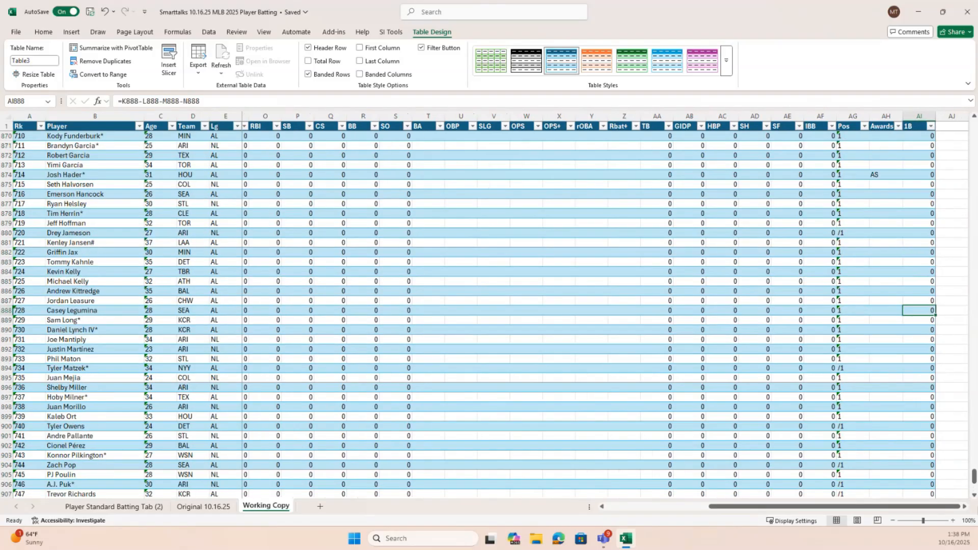
drag(975, 481, 974, 125)
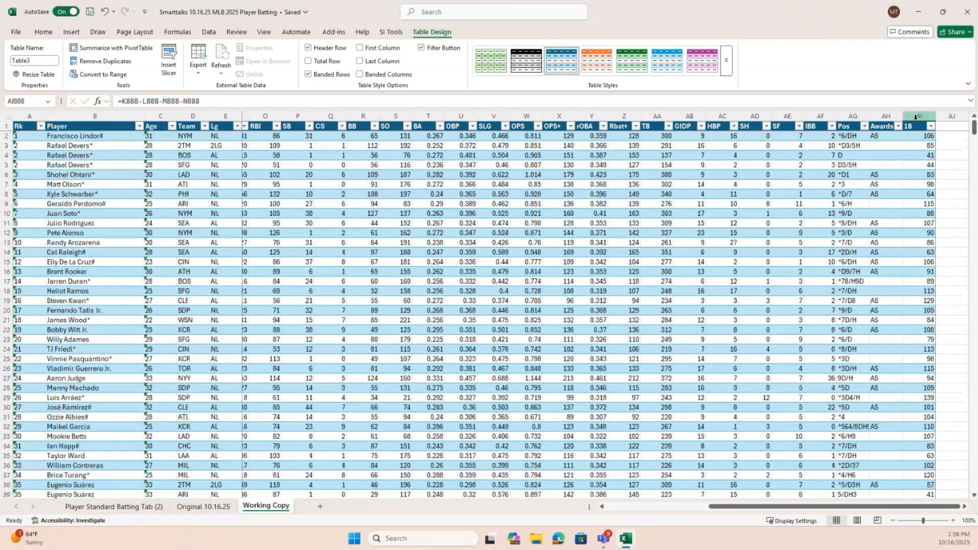
click(921, 137)
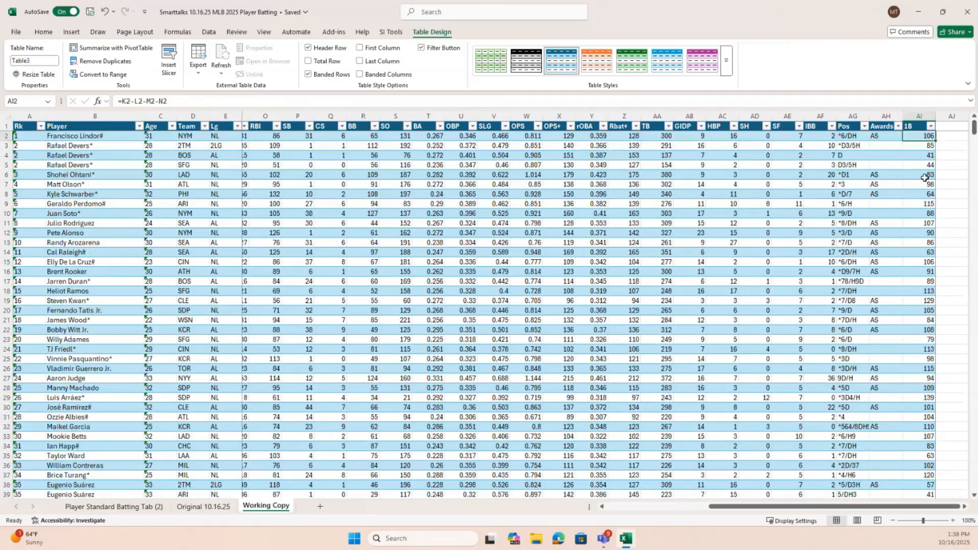
text(=)
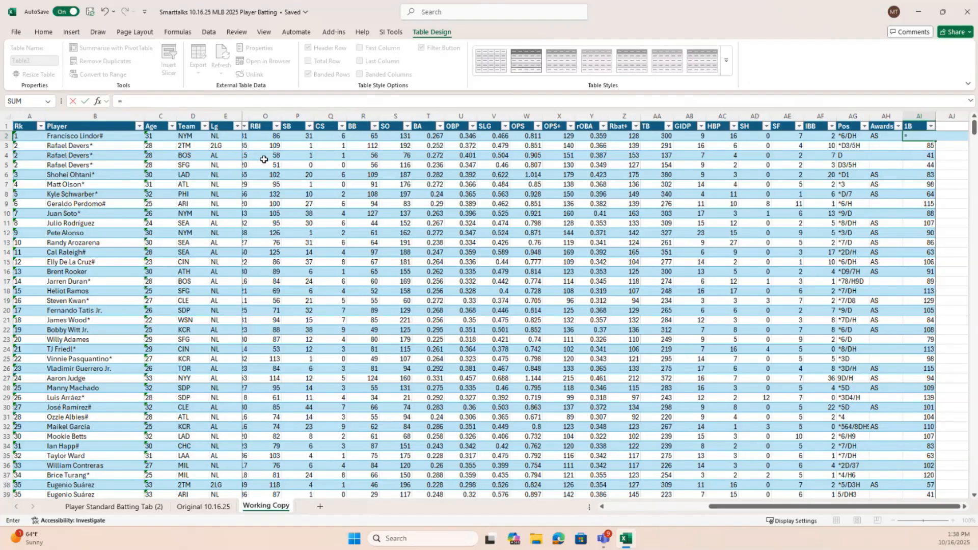
drag(763, 507, 731, 508)
click(299, 138)
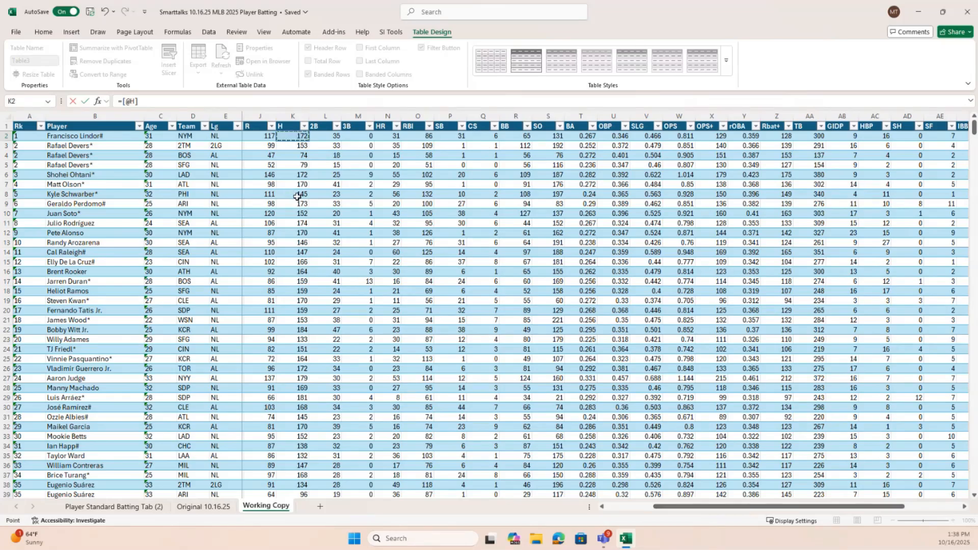
text(-)
click(326, 137)
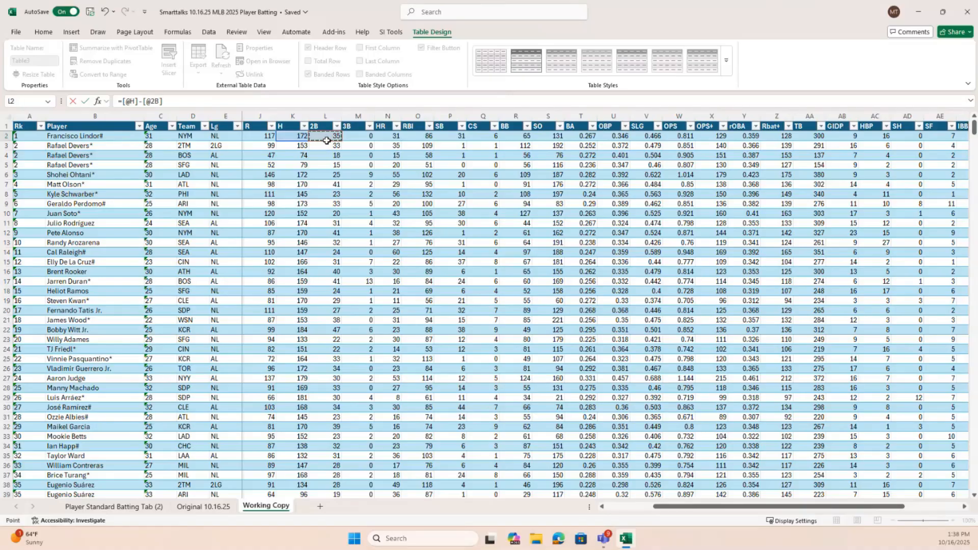
text(-)
click(359, 137)
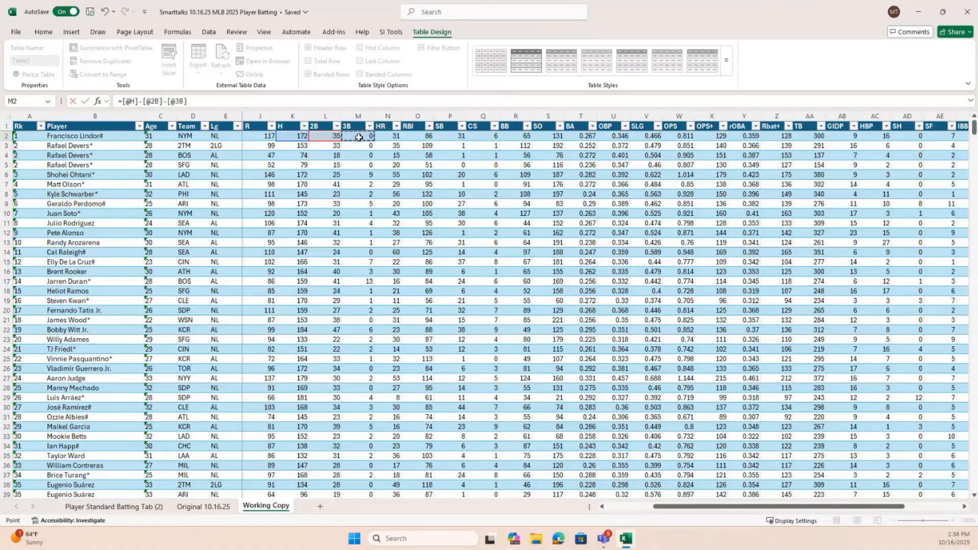
text(-)
click(382, 136)
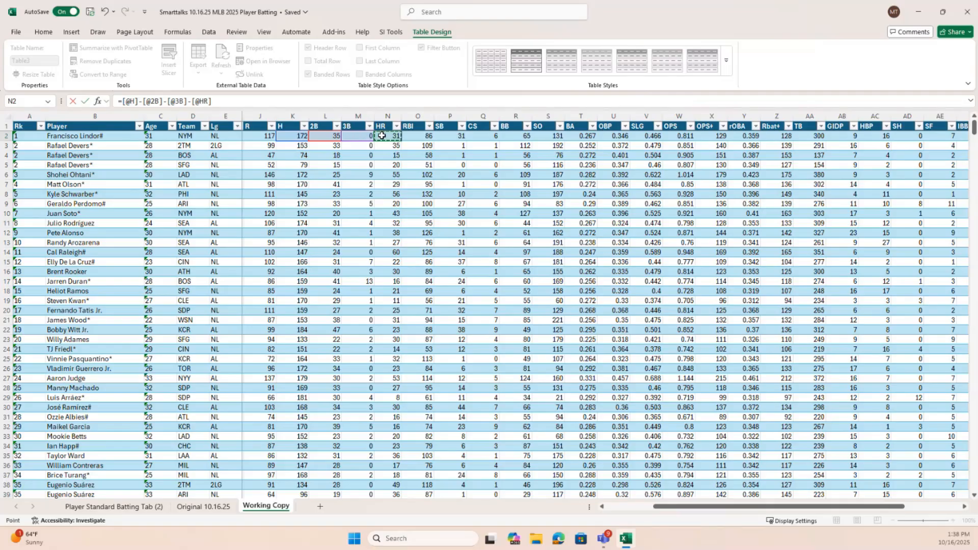
key(Return)
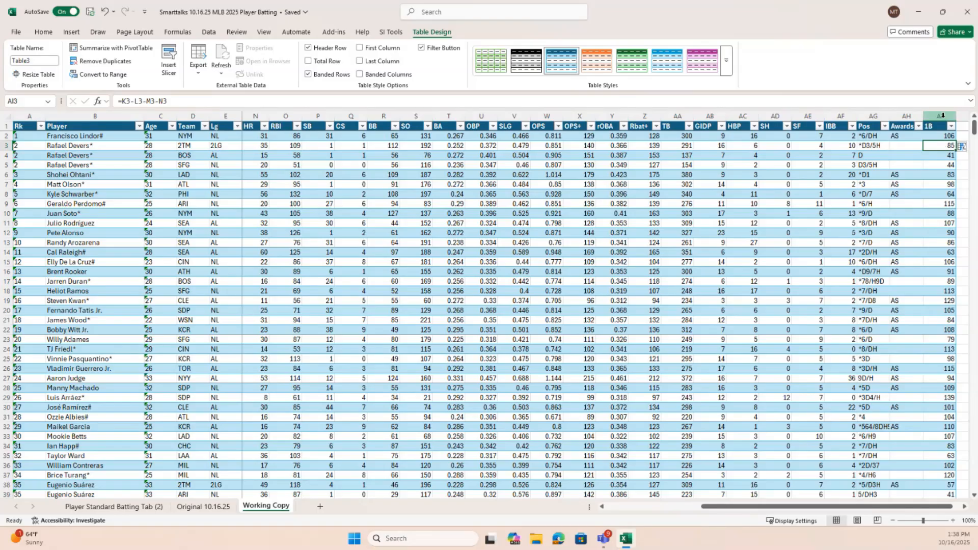
click(940, 138)
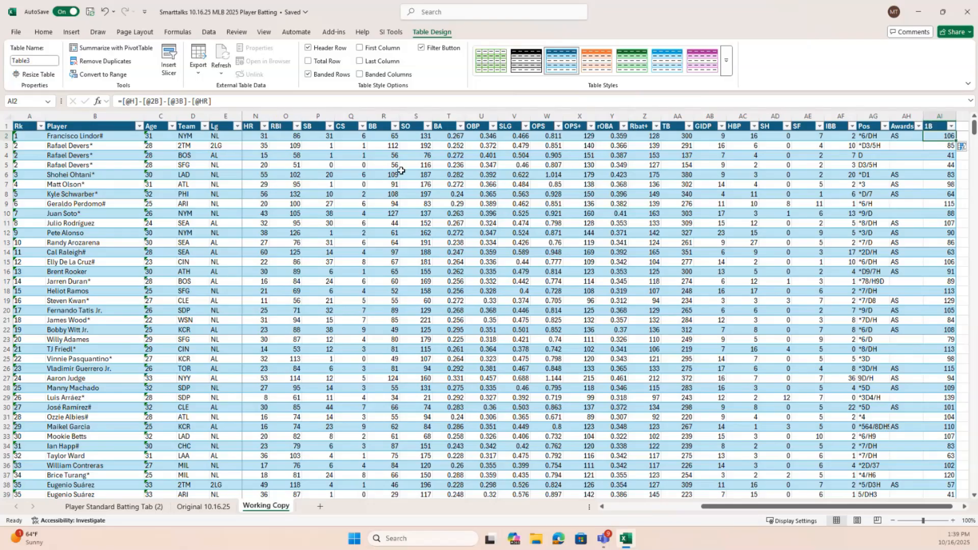
Try to enter the singles formula in cell AI3 using plain column names, =H-2B-3B-HR
click(941, 147)
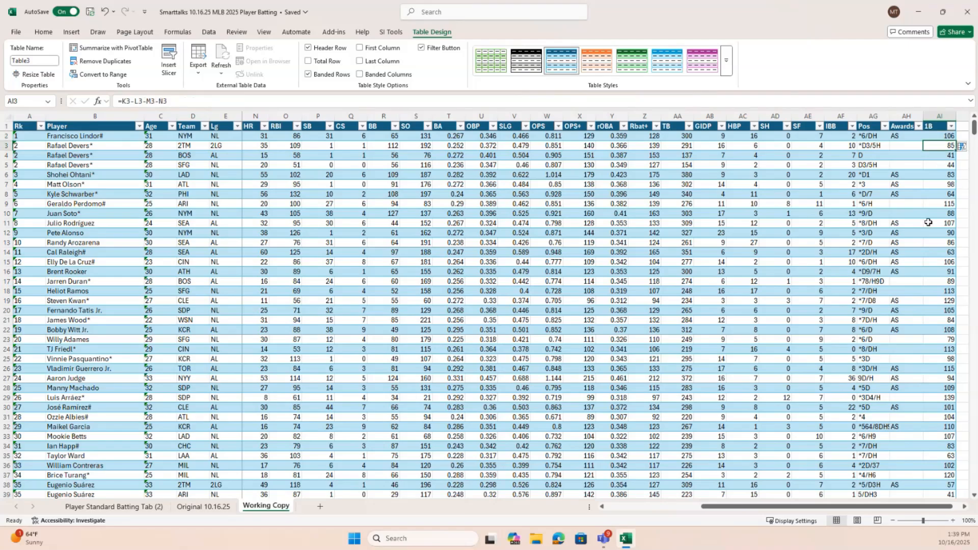
text(=)
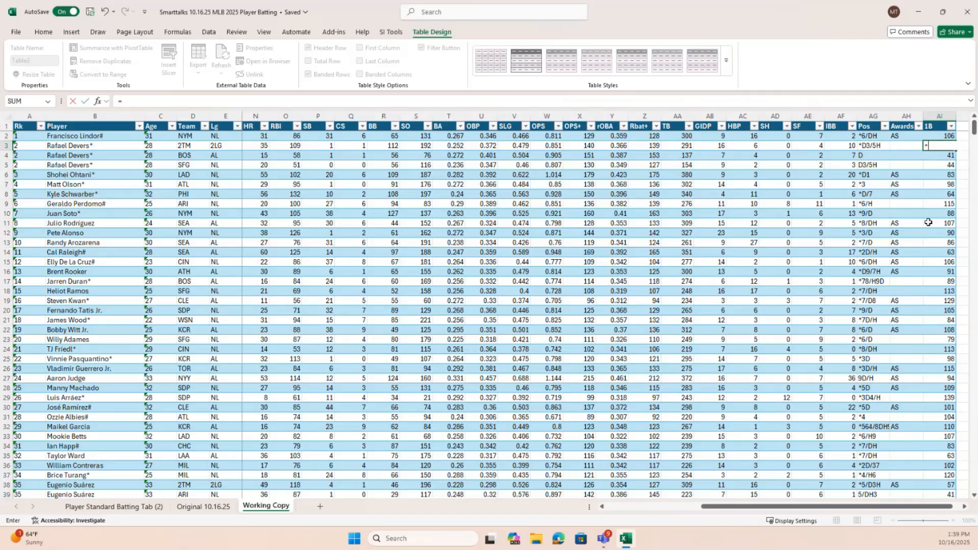
text(H-2B)
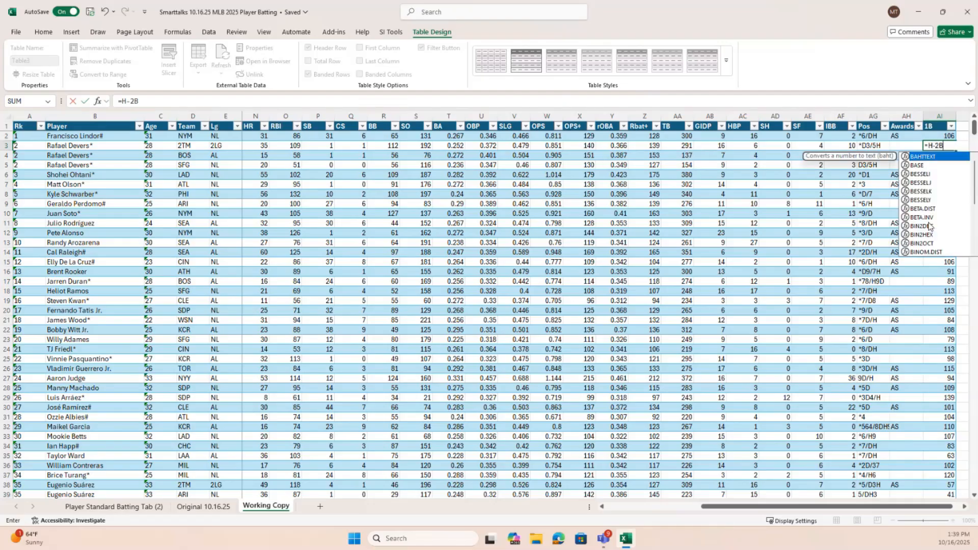
text(-3B-)
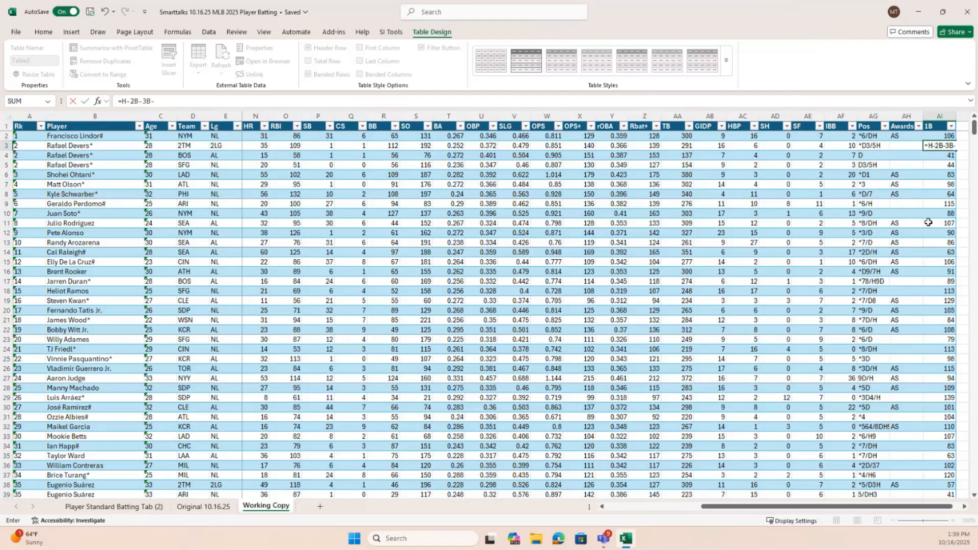
text(HR)
key(Return)
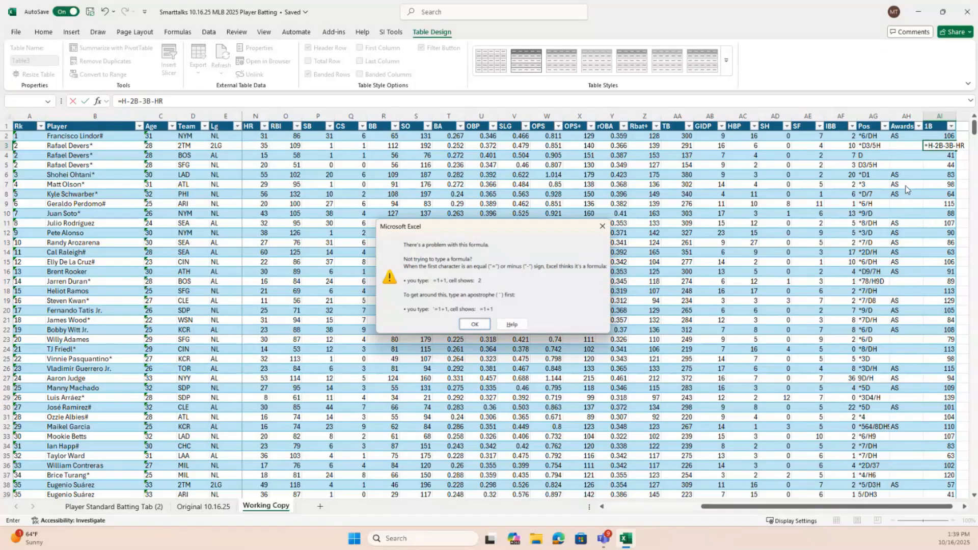
click(474, 325)
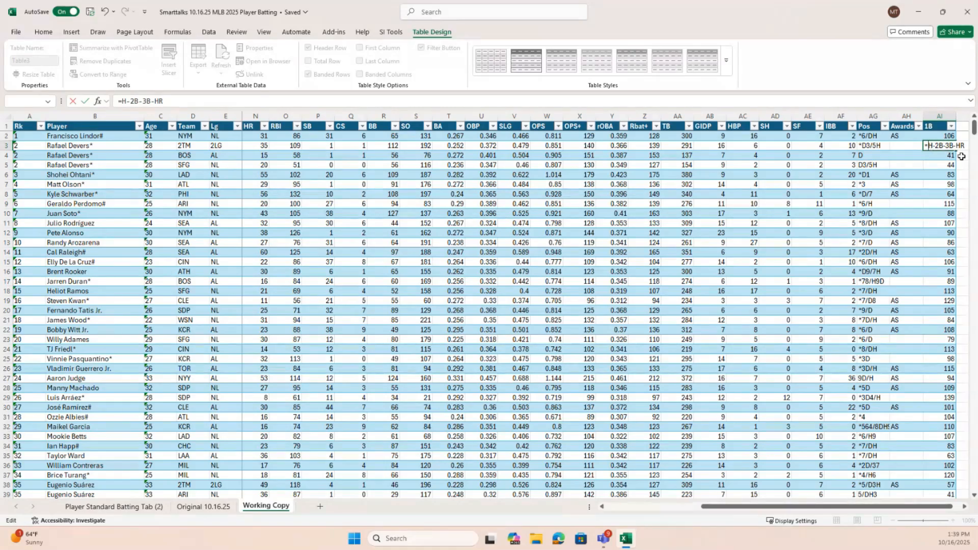
Change the plain H in cell AI3's formula into the structured table reference [H]
text([)
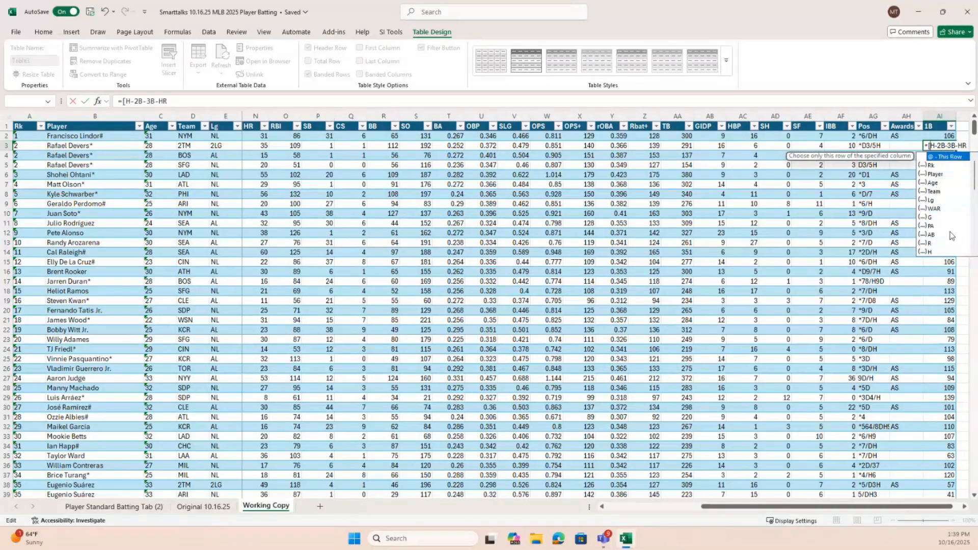
click(932, 252)
double_click(931, 252)
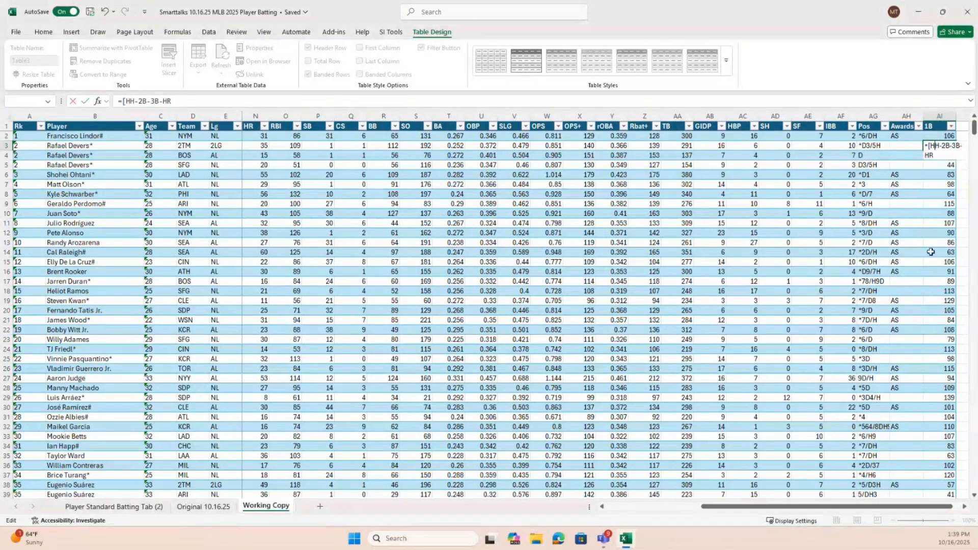
text(])
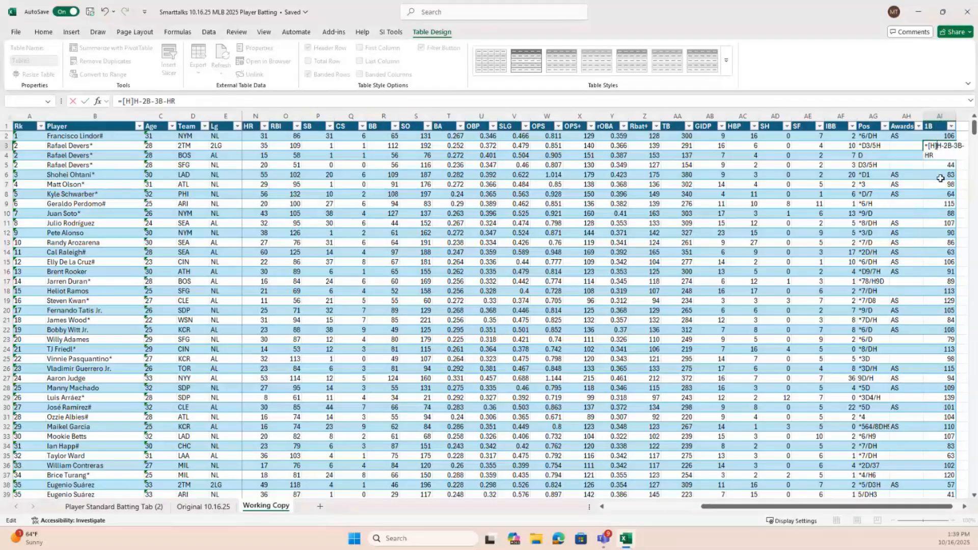
key(Delete)
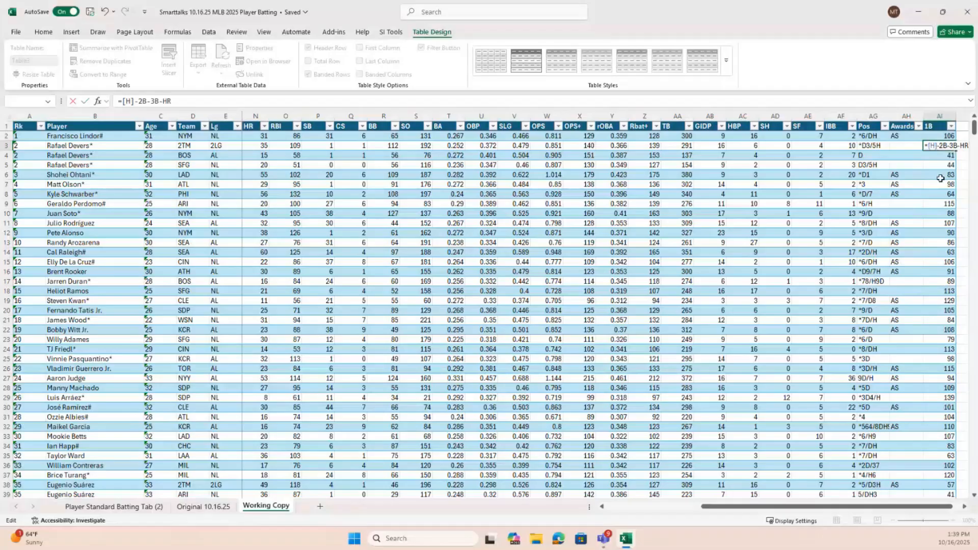
key(Delete)
Turn the 2B term of the AI3 formula into the structured reference [2B], followed by a minus sign
text(-[)
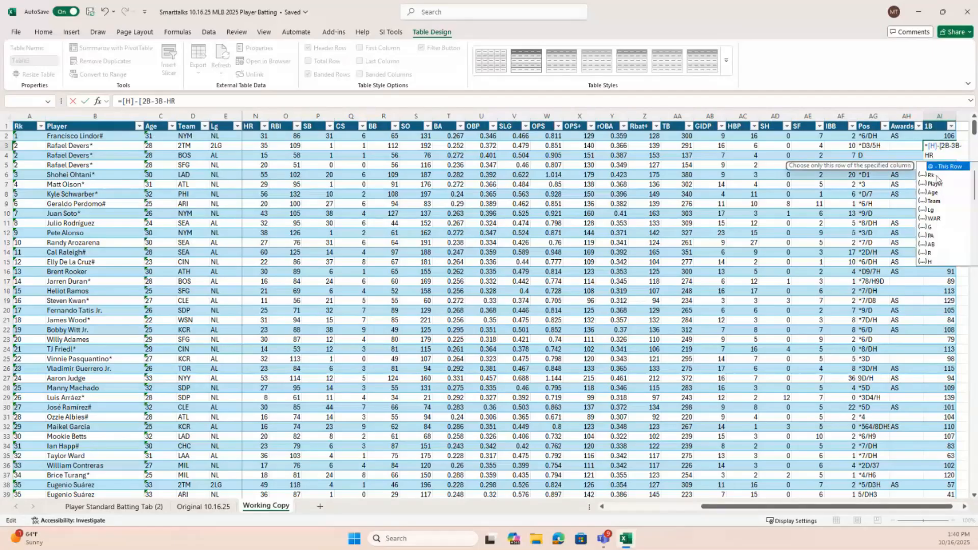
scroll(941, 248, down, 1)
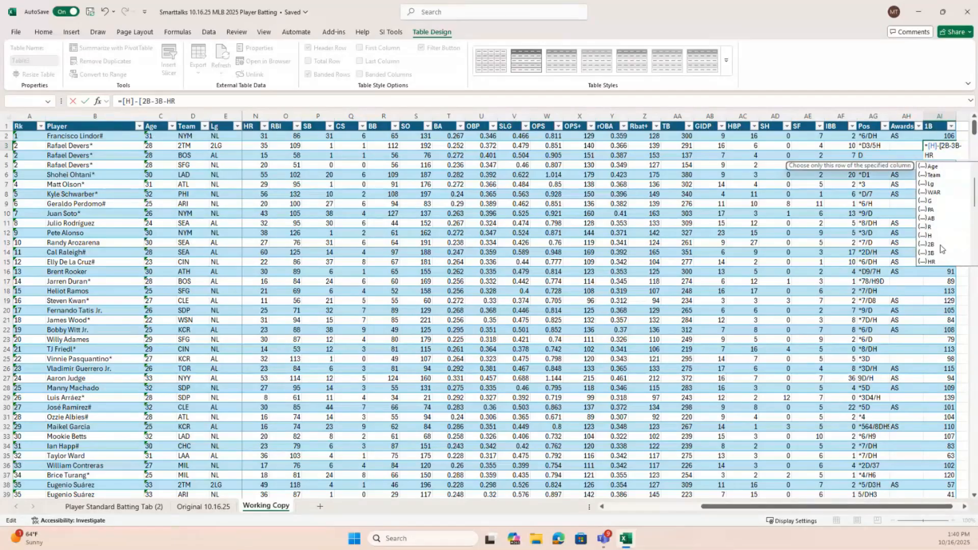
double_click(940, 245)
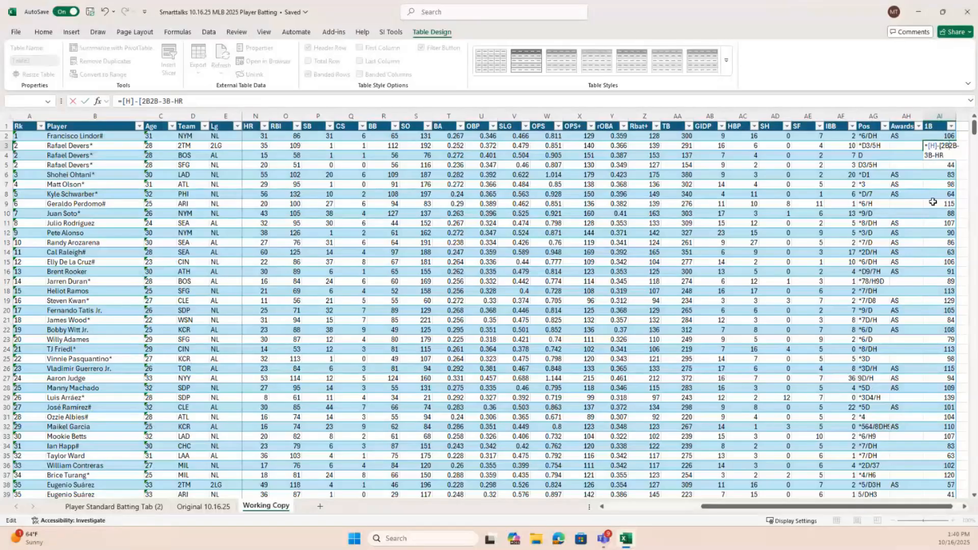
key(Delete)
key(Delete)
text(]-)
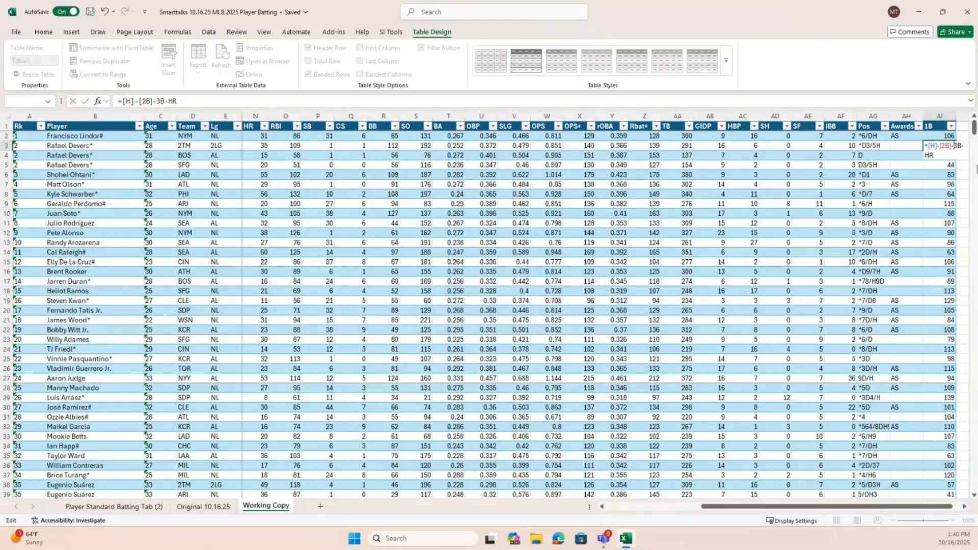
text([)
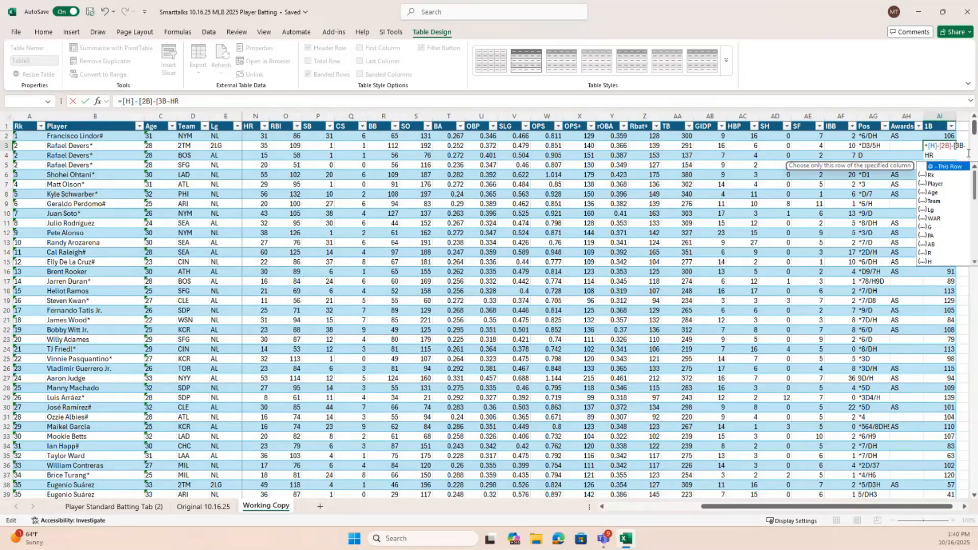
Turn the 3B term of the AI3 formula into the structured reference [3B]
scroll(932, 214, down, 2)
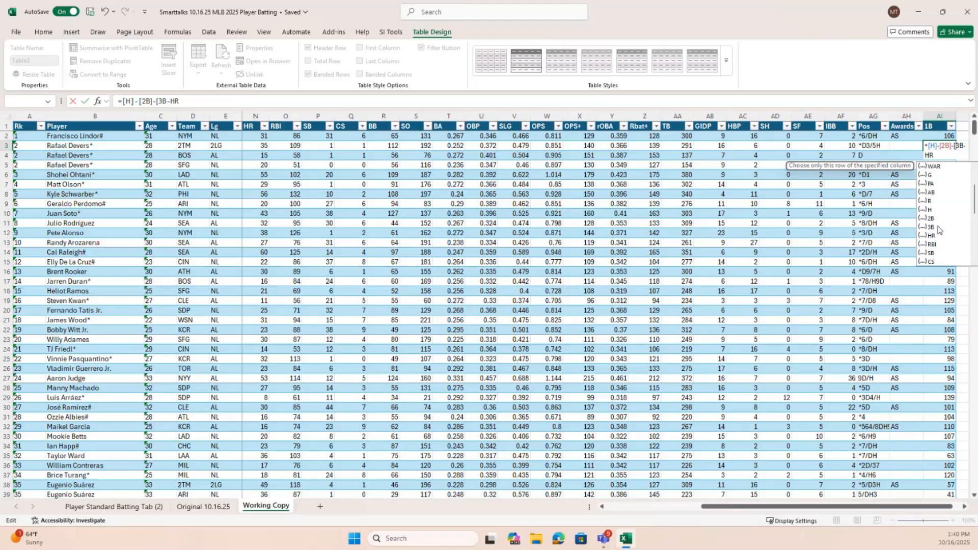
double_click(940, 228)
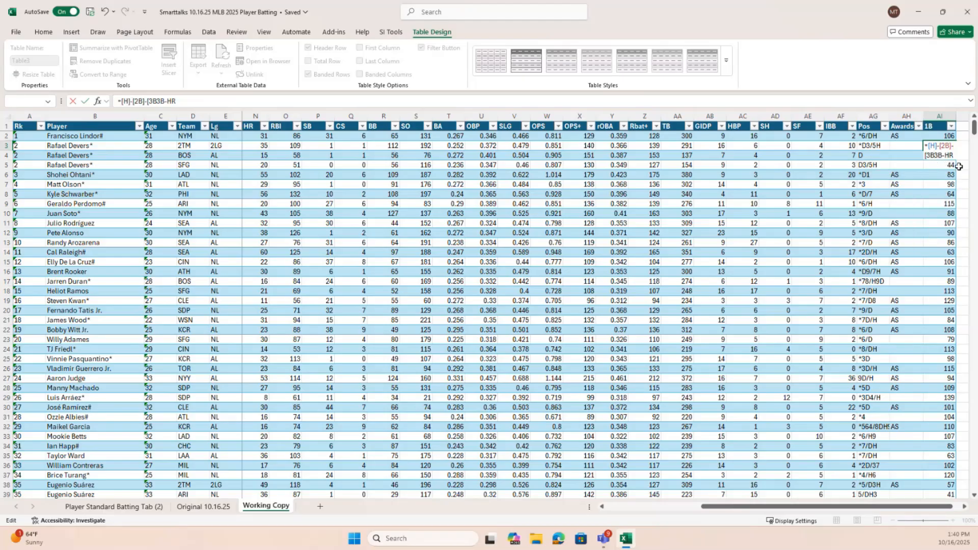
key(BackSpace)
key(BackSpace)
text(])
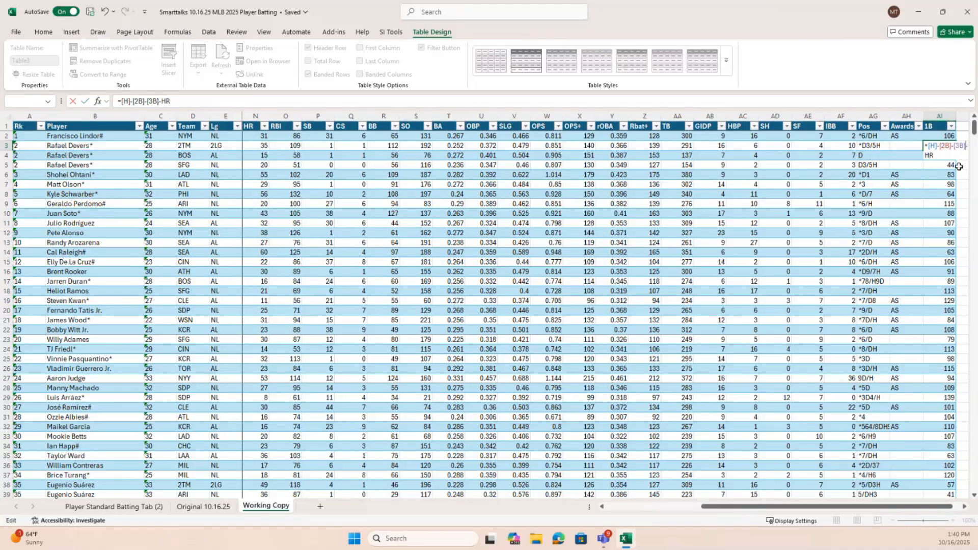
key(Delete)
key(Delete)
key(Delete)
text(-[)
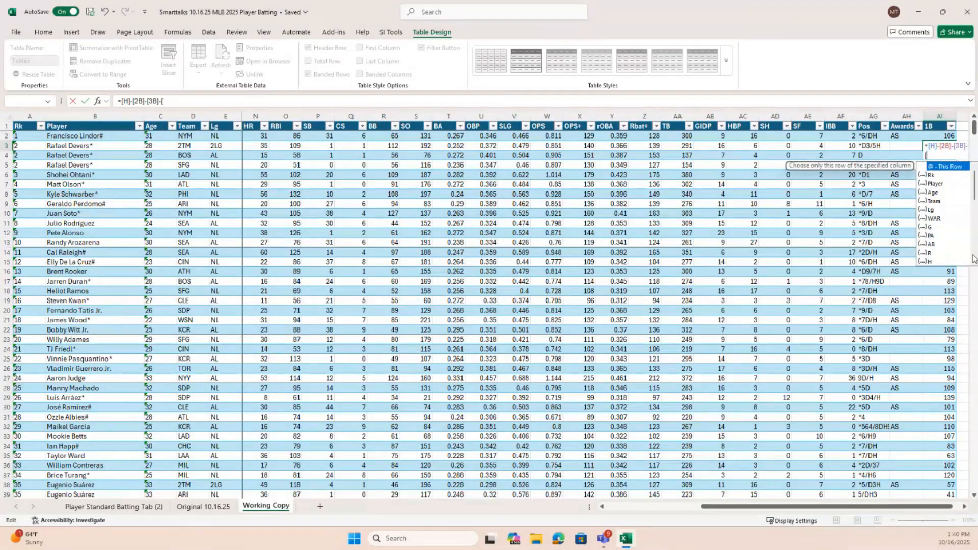
scroll(934, 261, down, 1)
double_click(933, 262)
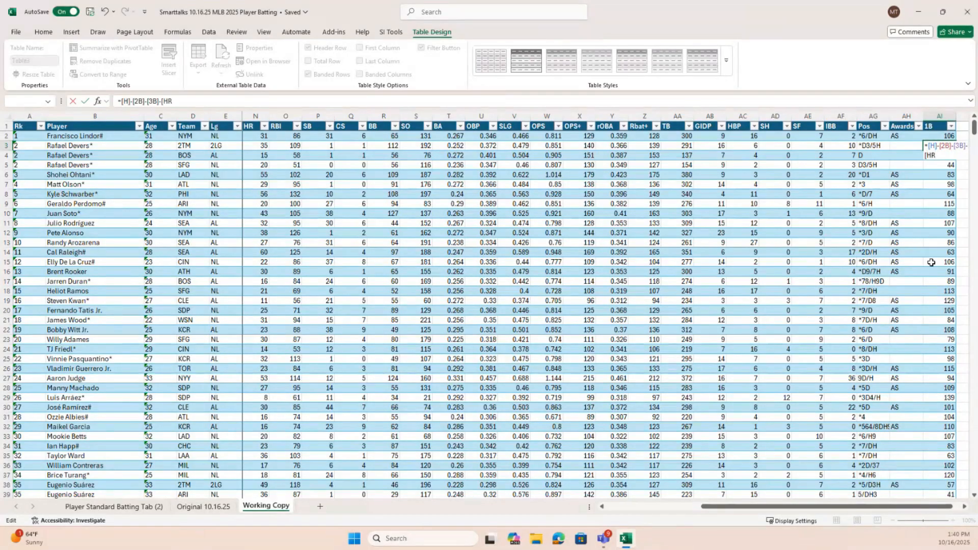
text(])
key(Return)
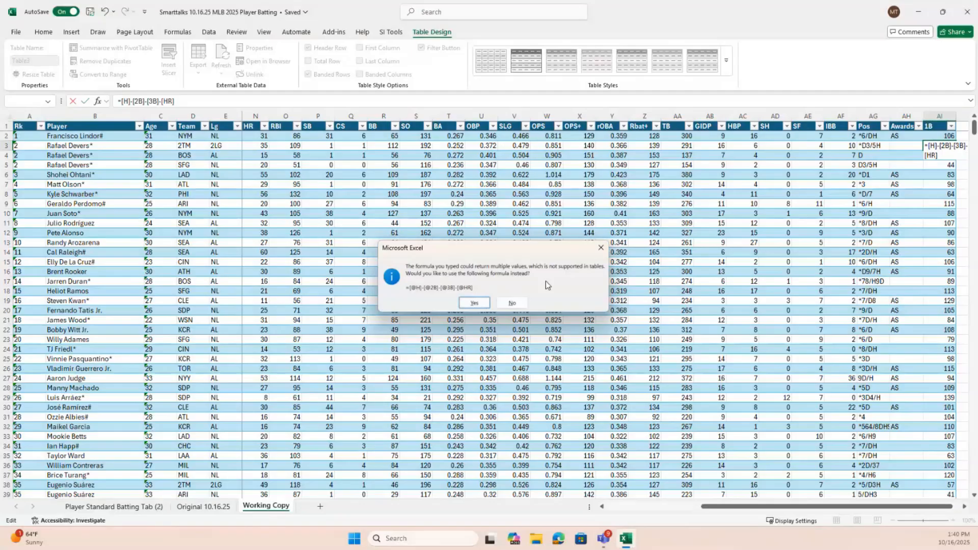
click(474, 303)
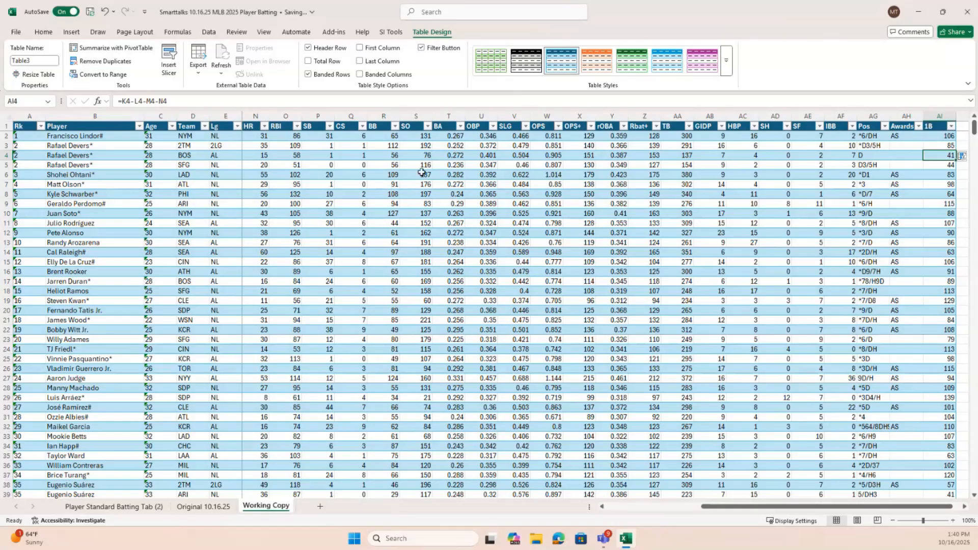
Fill the structured singles formula from cell AI3 down the rest of the 1B column
drag(731, 516, 627, 444)
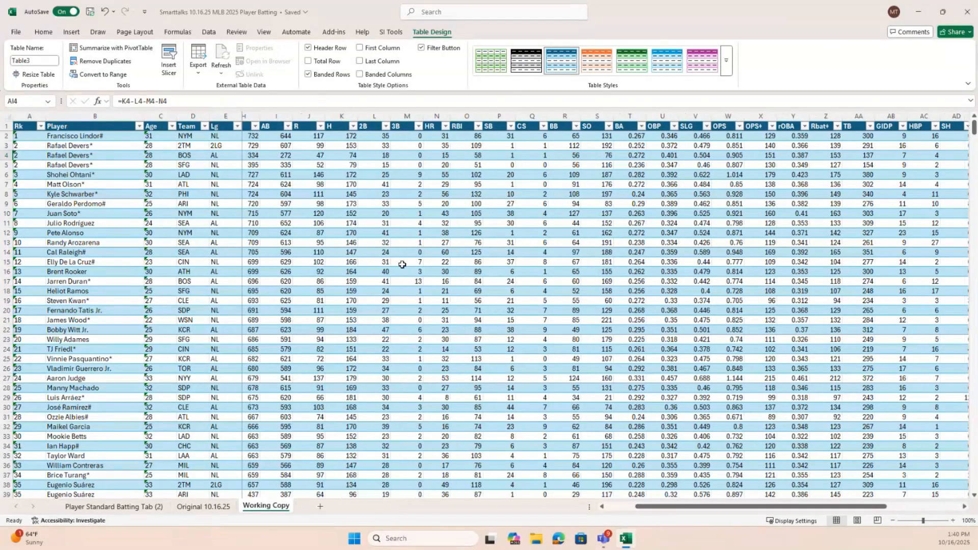
drag(798, 509, 873, 509)
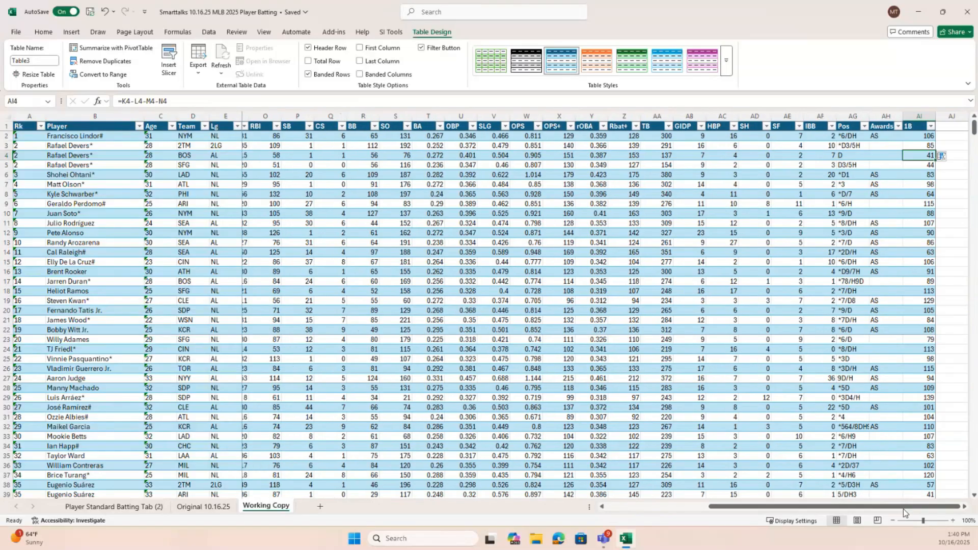
click(920, 146)
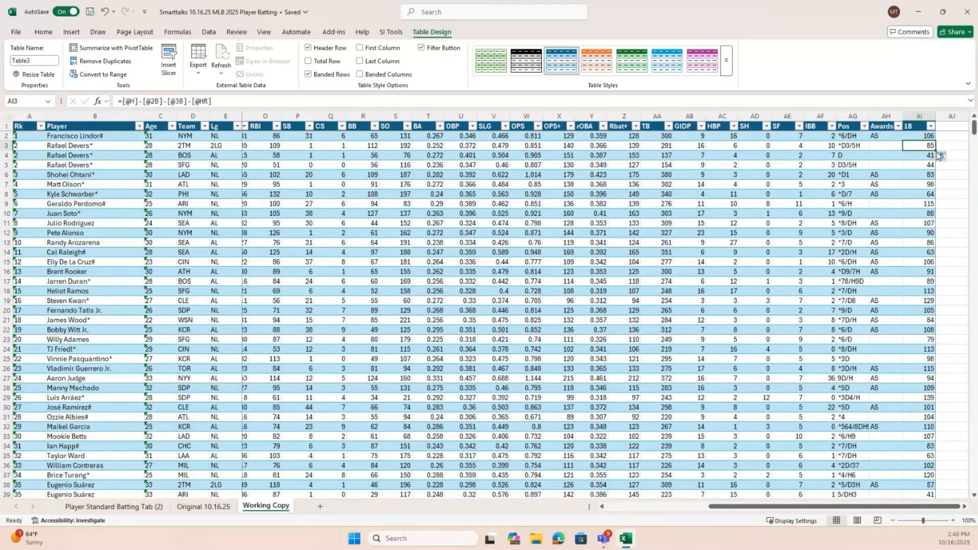
double_click(934, 149)
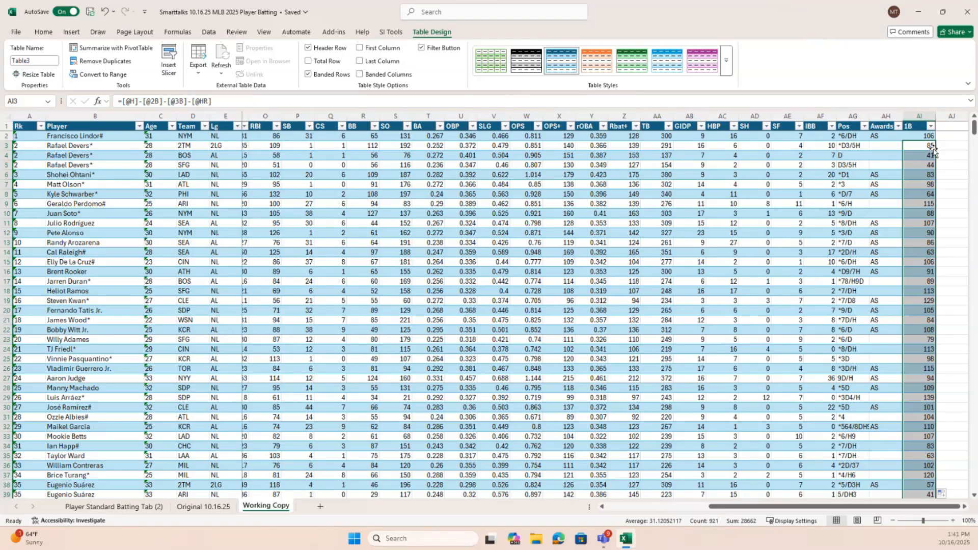
Check the formula in several cells of the 1B column, including AI5, AI15 and AI20
click(919, 168)
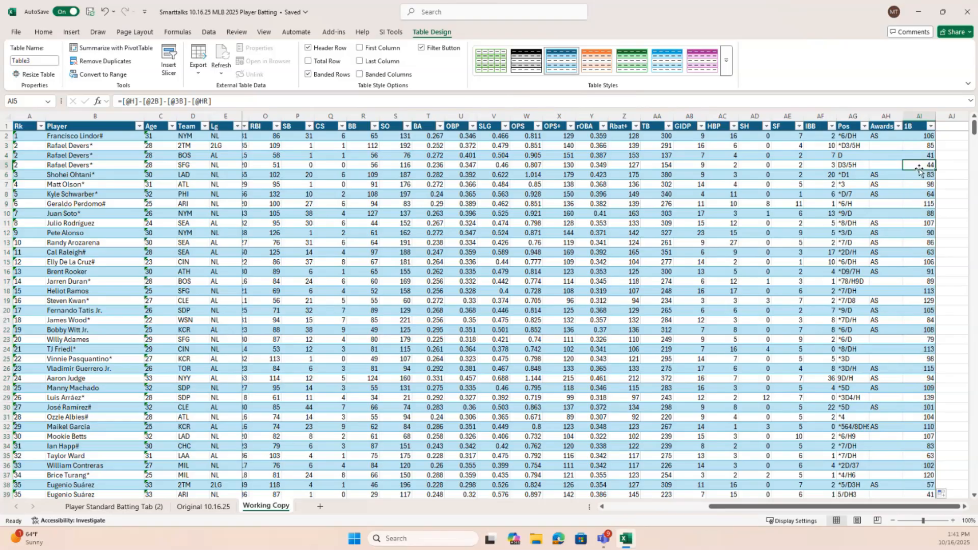
click(926, 214)
click(917, 263)
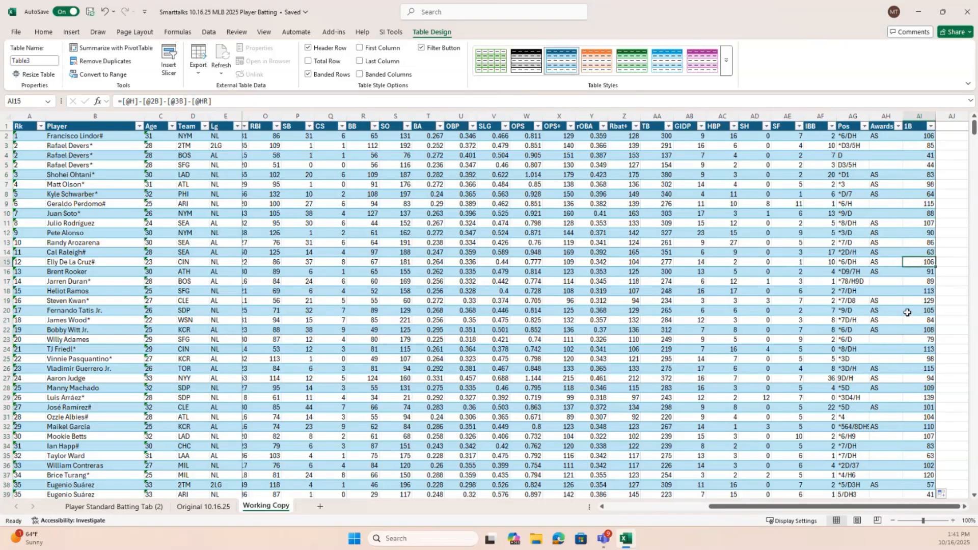
click(921, 282)
click(923, 309)
scroll(911, 203, down, 1)
scroll(889, 210, up, 1)
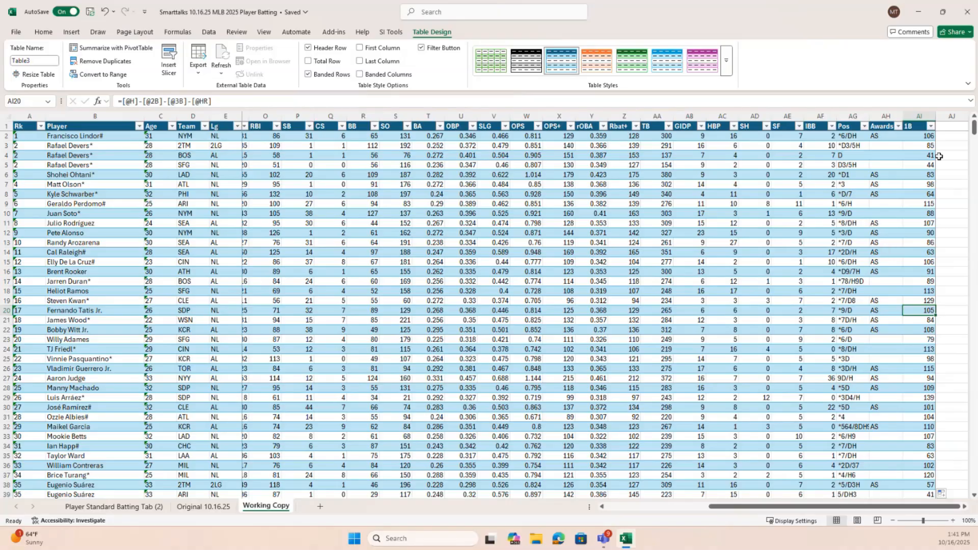
Select all data in the Working Copy table and create names from the selection using only the top row
drag(975, 127, 975, 128)
click(230, 290)
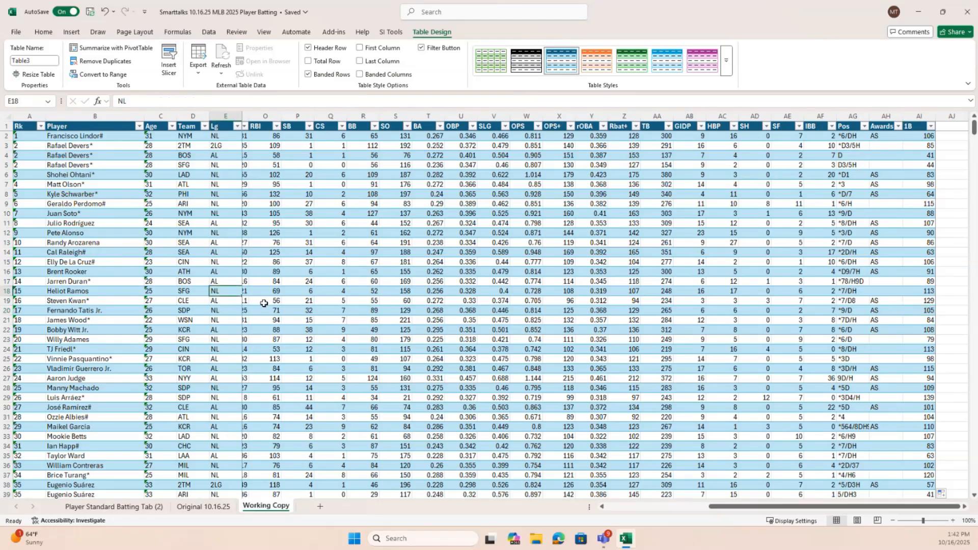
key(ctrl+a)
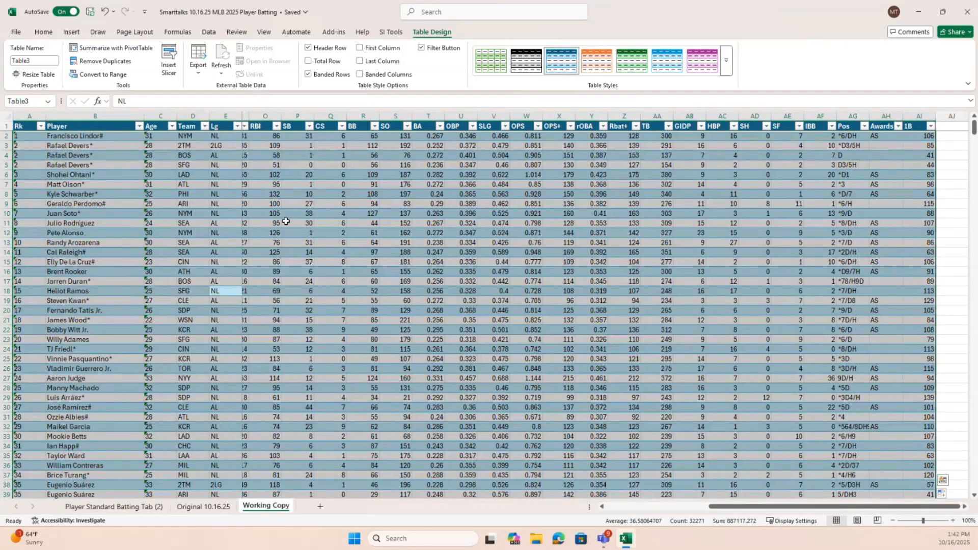
click(212, 34)
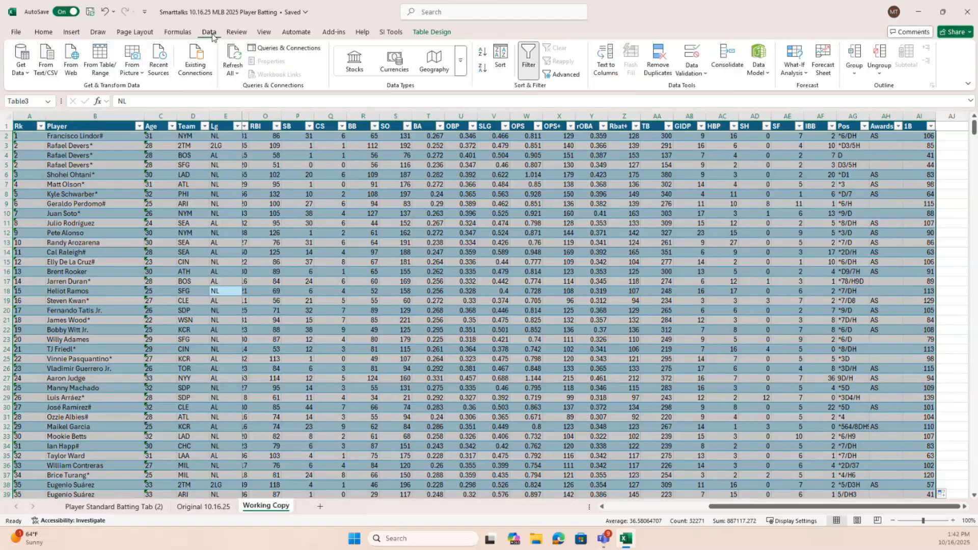
click(191, 32)
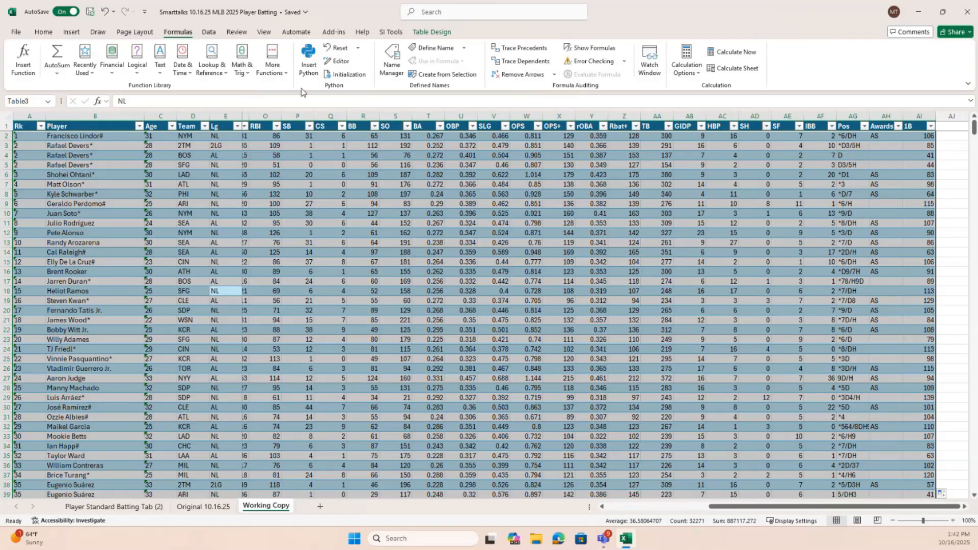
click(456, 80)
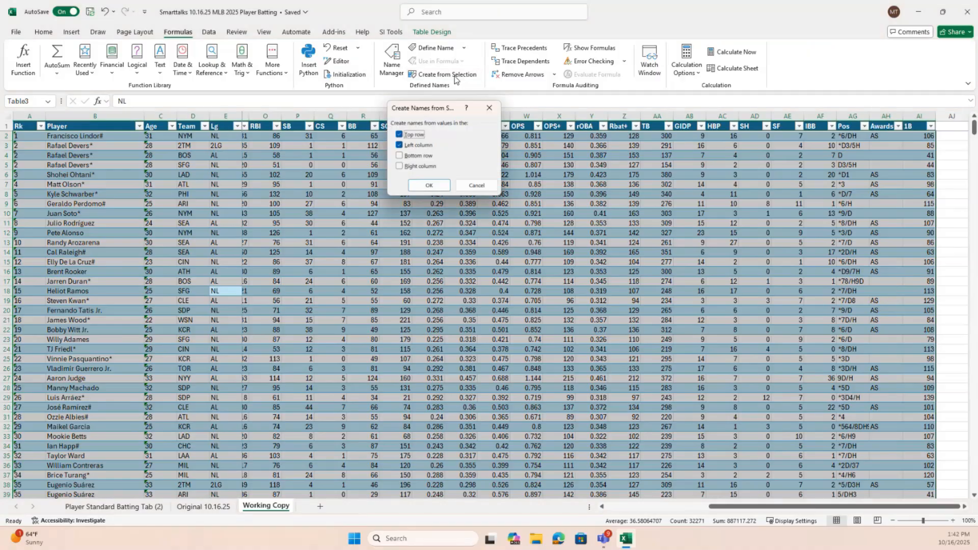
click(401, 146)
click(428, 186)
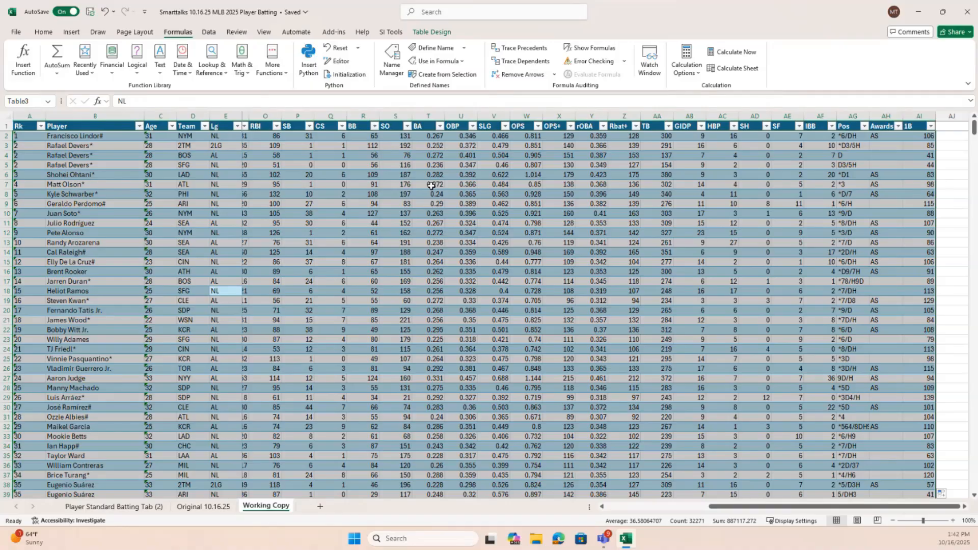
Check which names were created from the table, first in the list of defined names and again in the Name Manager
click(295, 127)
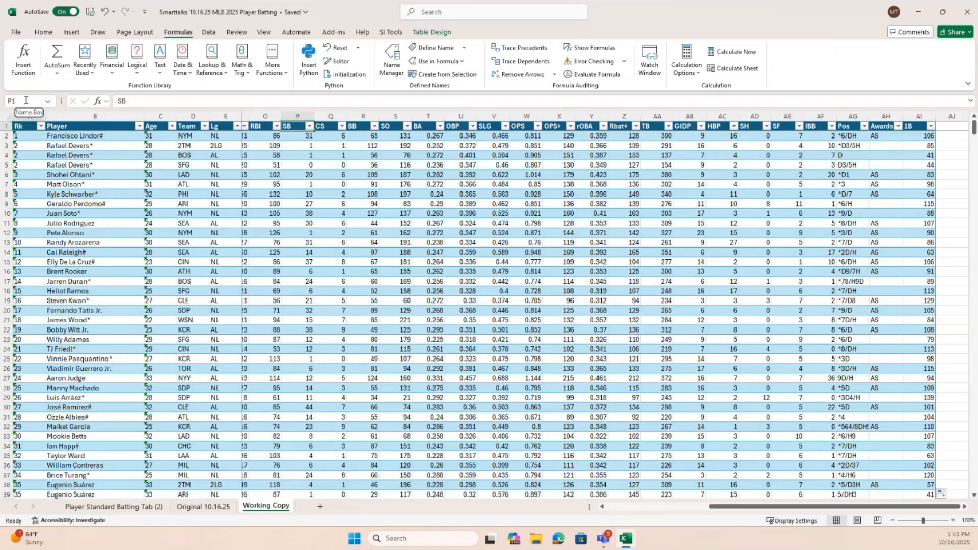
click(47, 102)
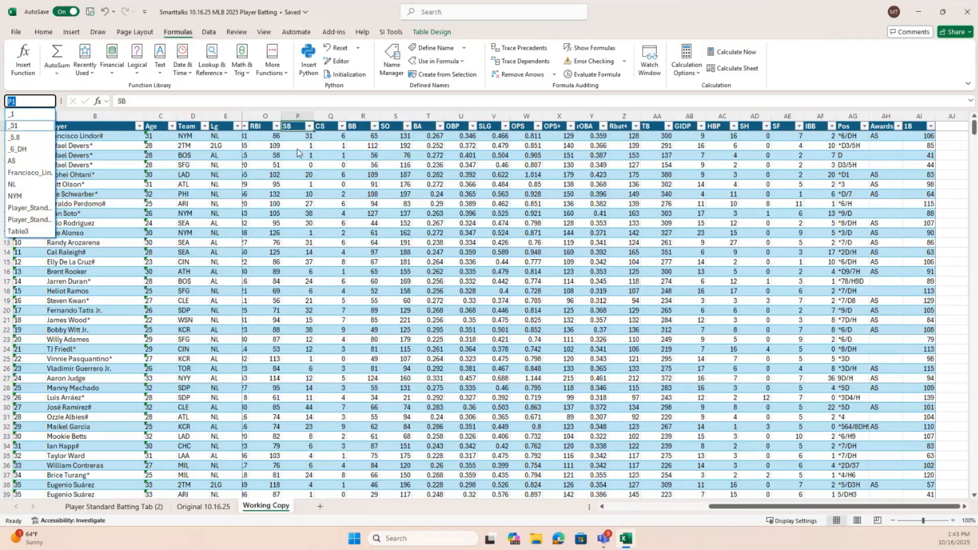
key(Escape)
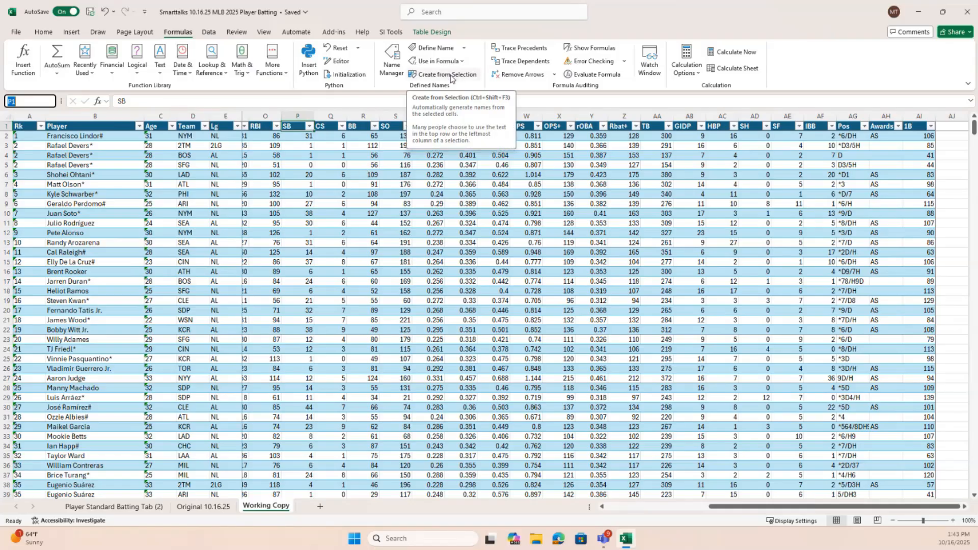
click(393, 67)
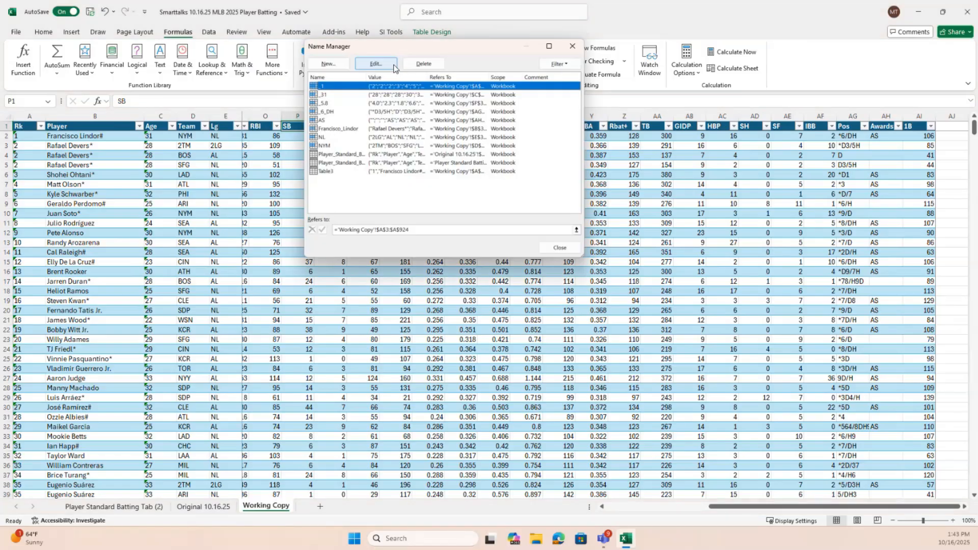
click(562, 247)
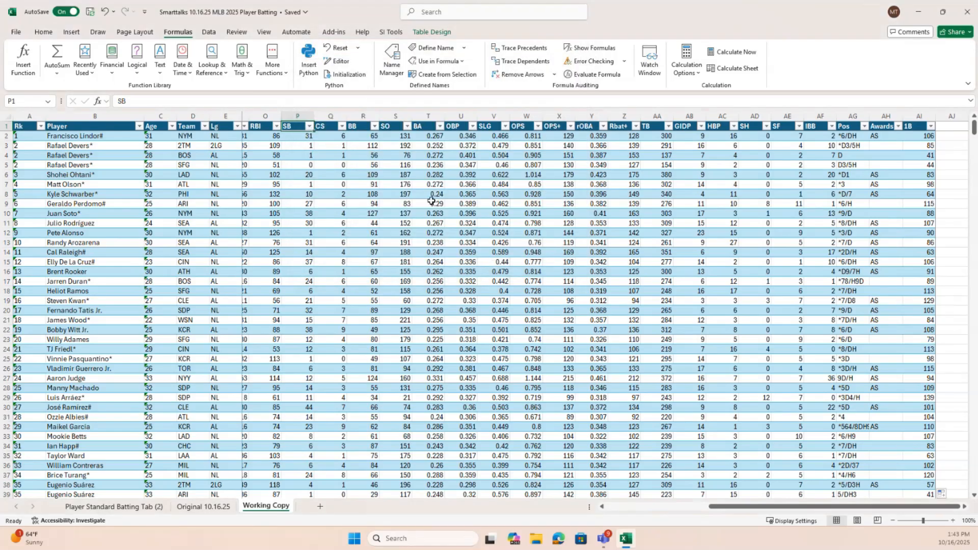
Select the full list of names in the Name Manager, delete the ones created from the table's first data row, and close it
click(392, 57)
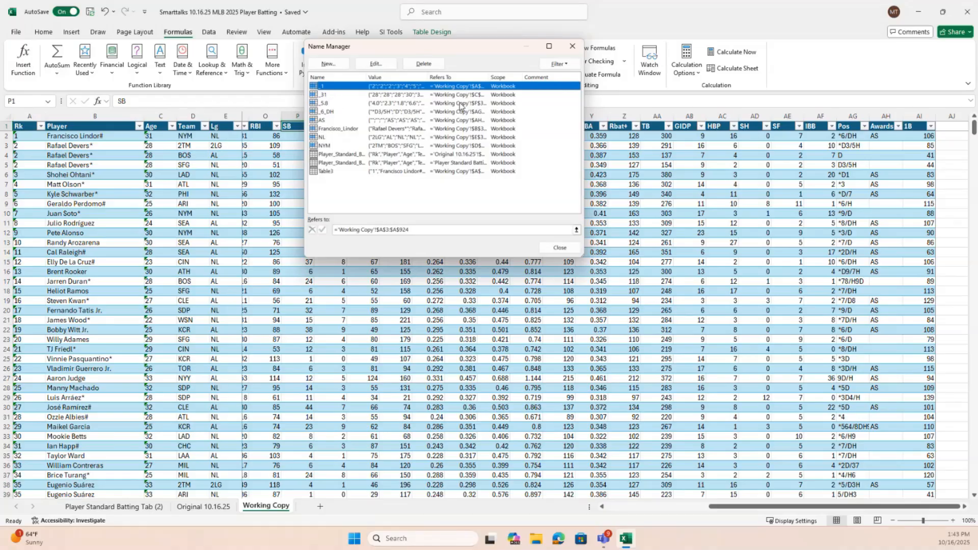
key(shift+Down)
key(shift+Down)
key(shift+Down)
key(shift+Down)
key(shift+Down)
key(shift+Down)
key(shift+Down)
key(shift+Down)
key(shift+Down)
key(shift+Down)
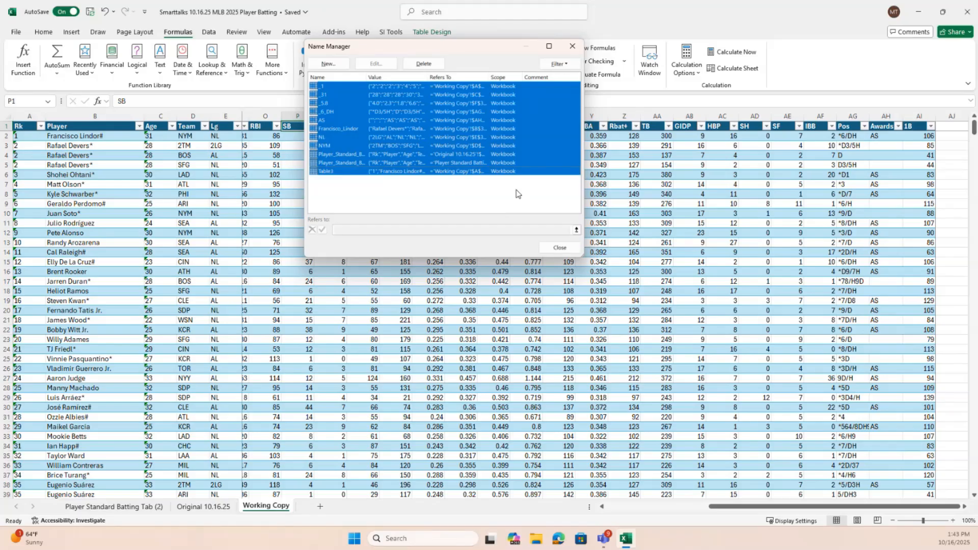
click(425, 64)
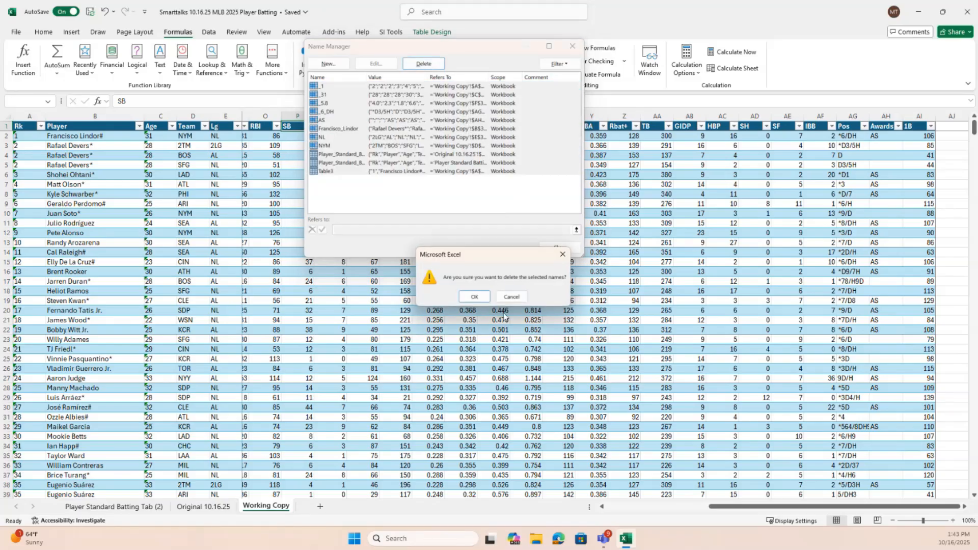
click(474, 297)
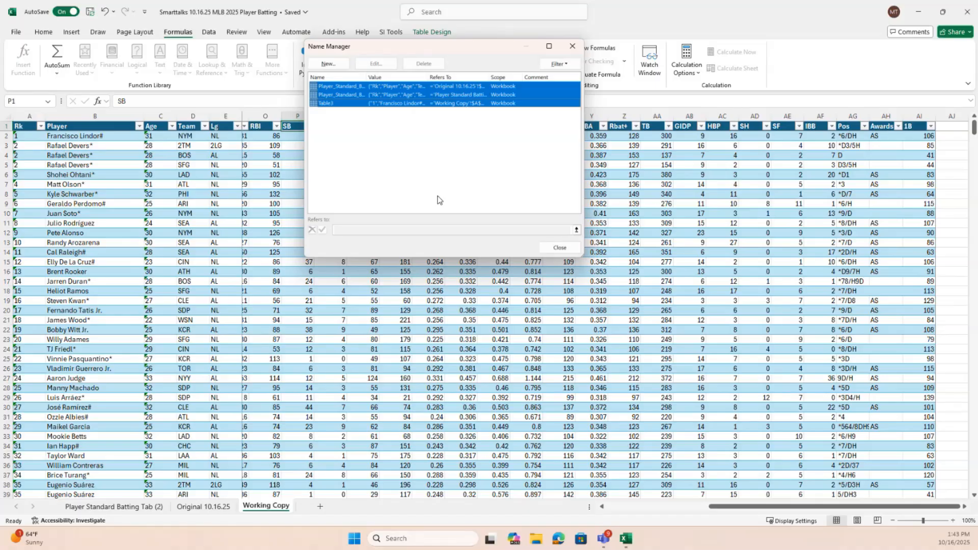
click(420, 88)
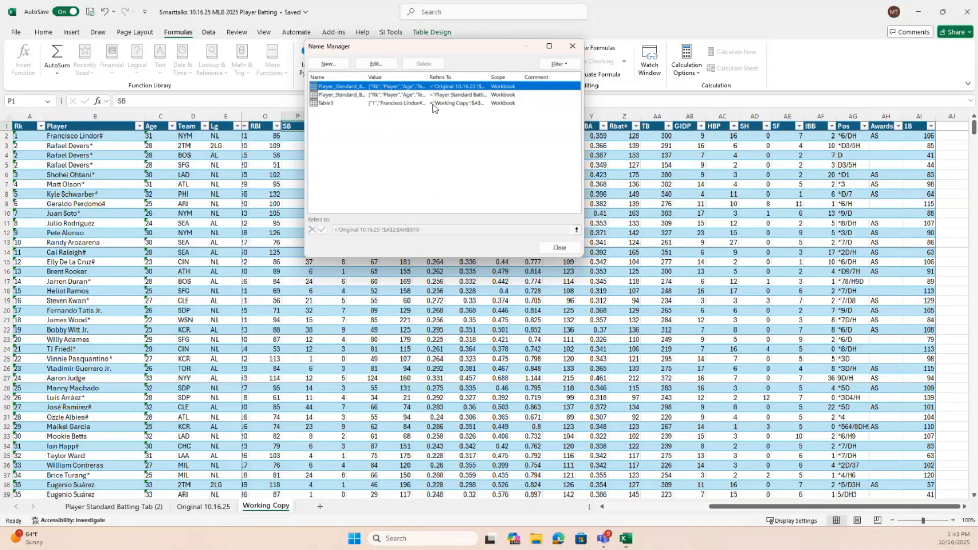
shift+click(433, 104)
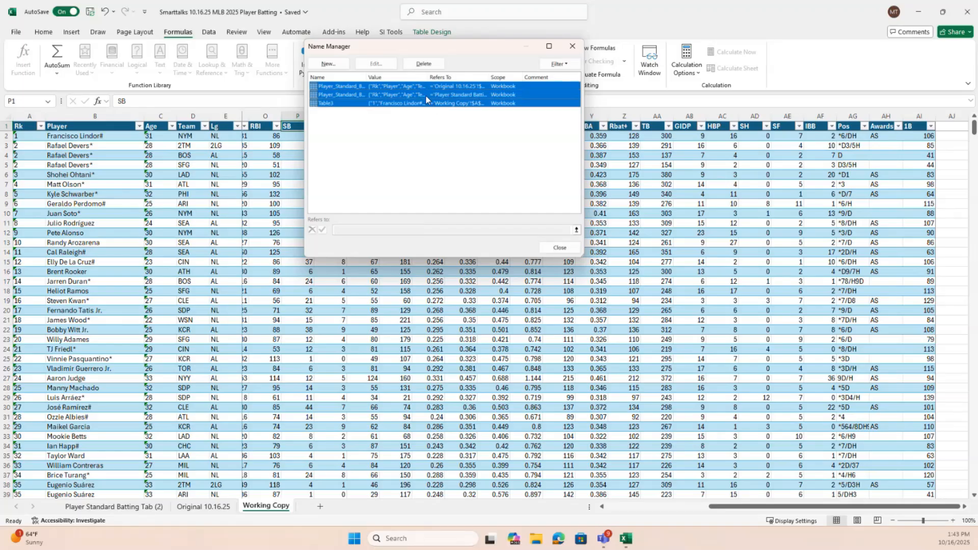
click(553, 248)
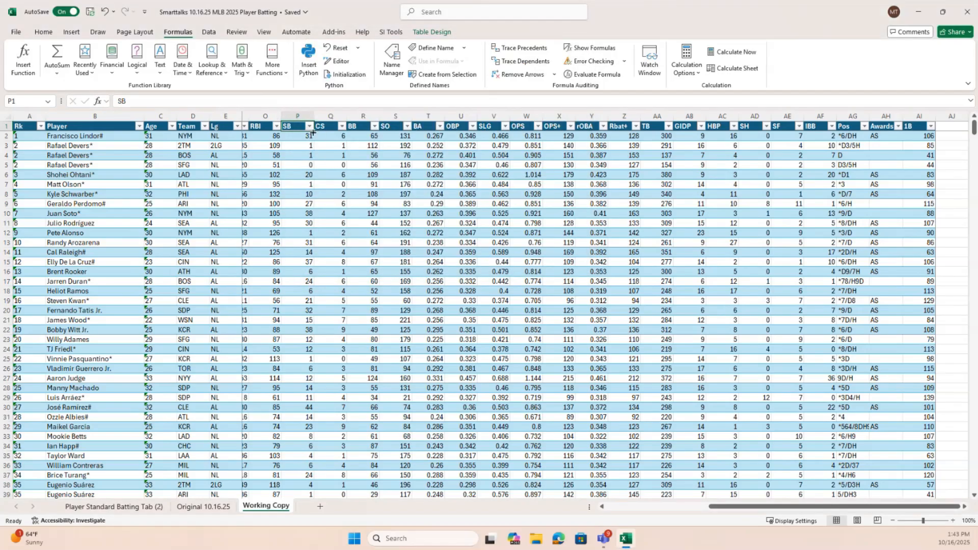
Try to create names from the CS header cell alone using the top row
click(328, 128)
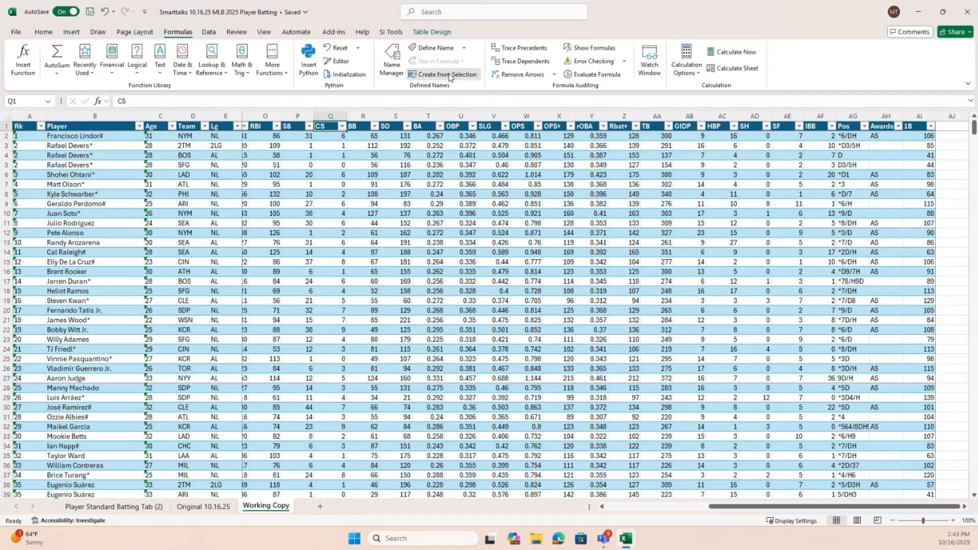
click(449, 75)
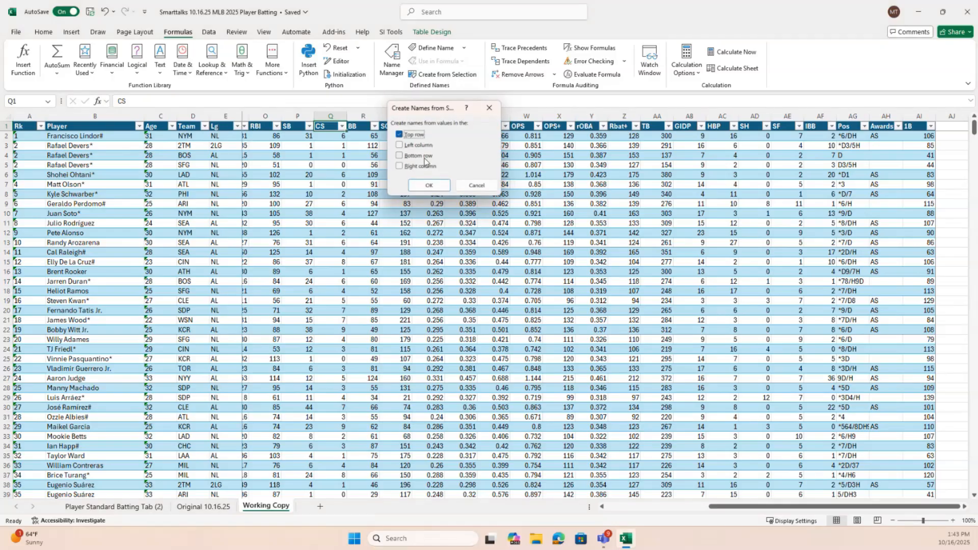
click(428, 185)
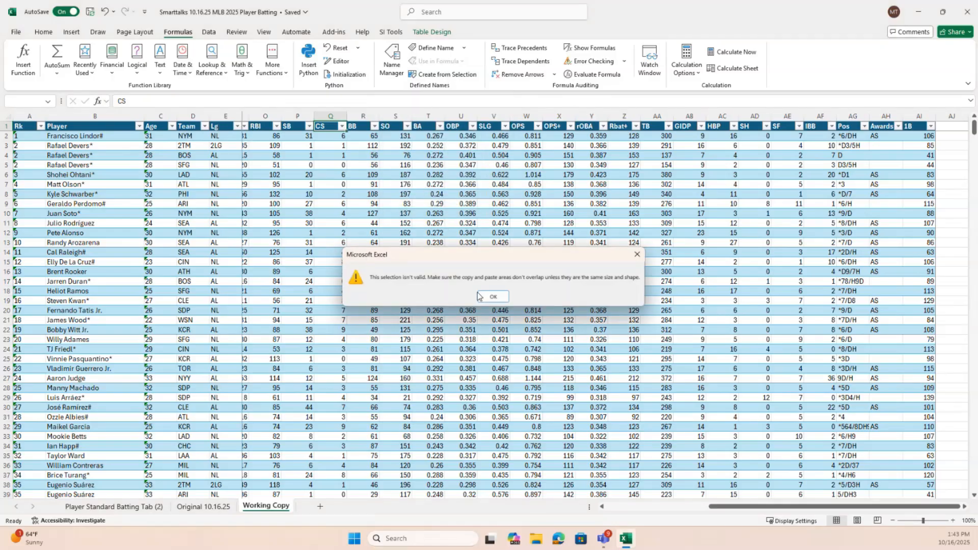
click(492, 296)
Select the data in the Working Copy table without its headers and create names from the top row only
click(321, 299)
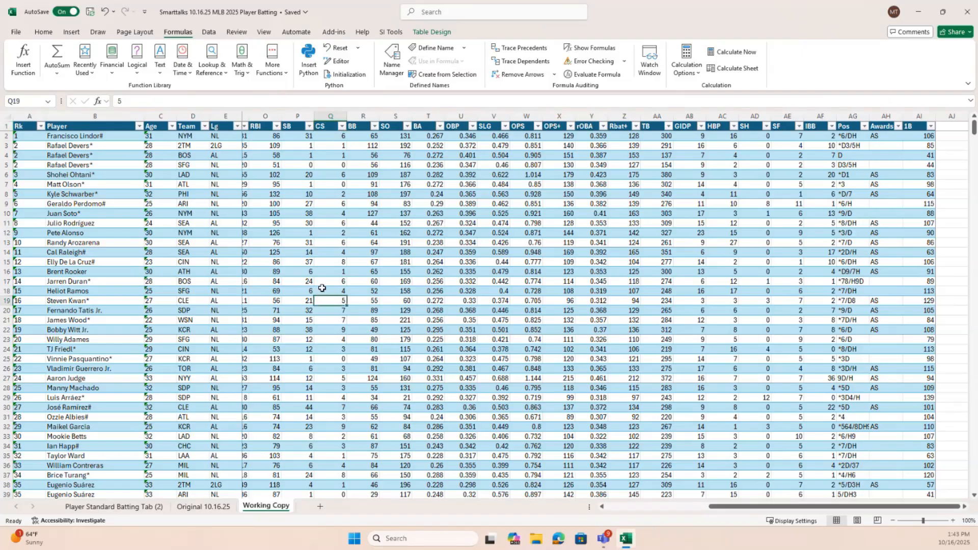
key(ctrl+a)
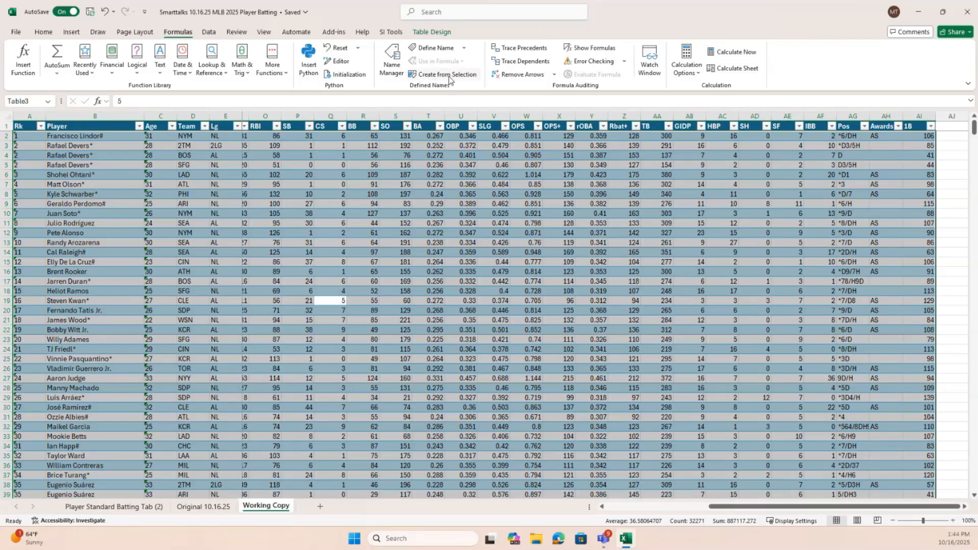
click(449, 77)
click(400, 146)
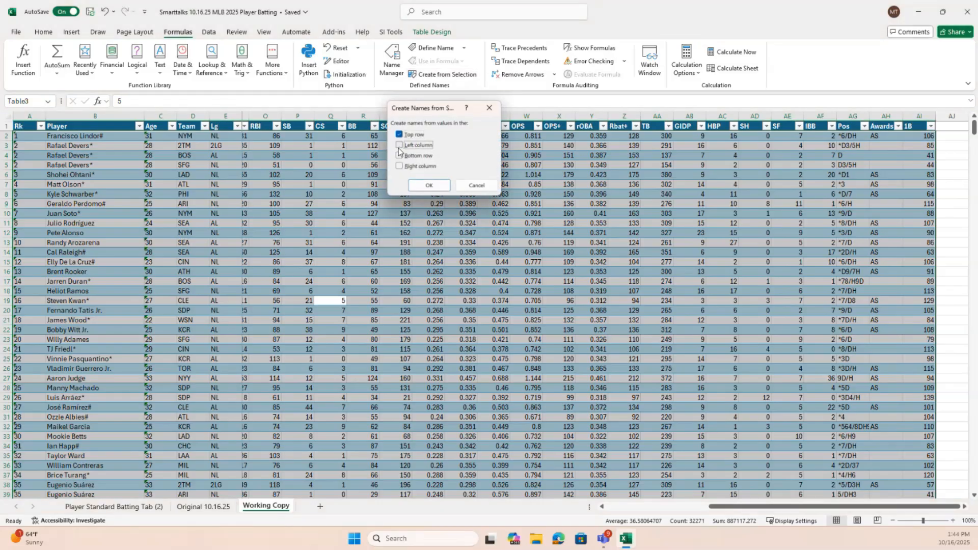
click(430, 186)
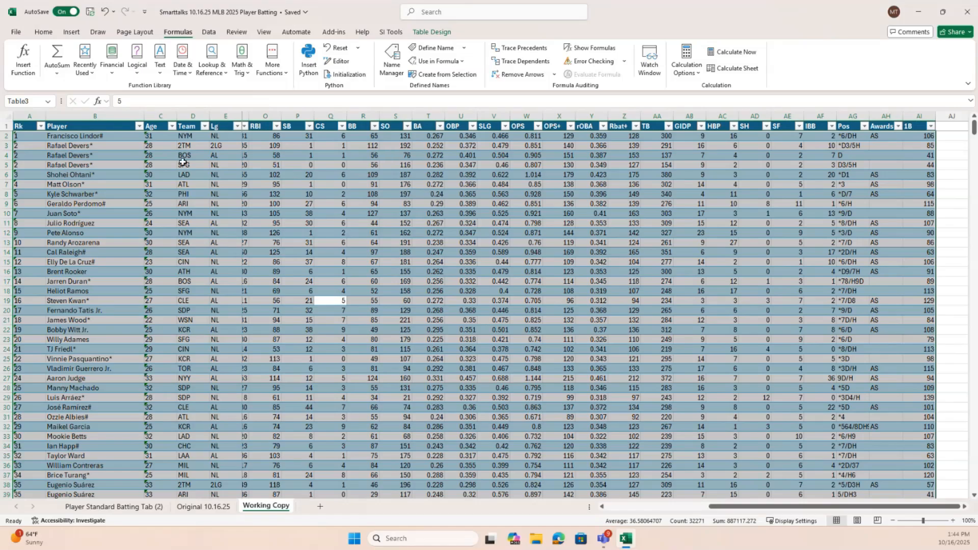
Review the newly created names in the list of defined names and the Name Manager
click(48, 106)
click(49, 105)
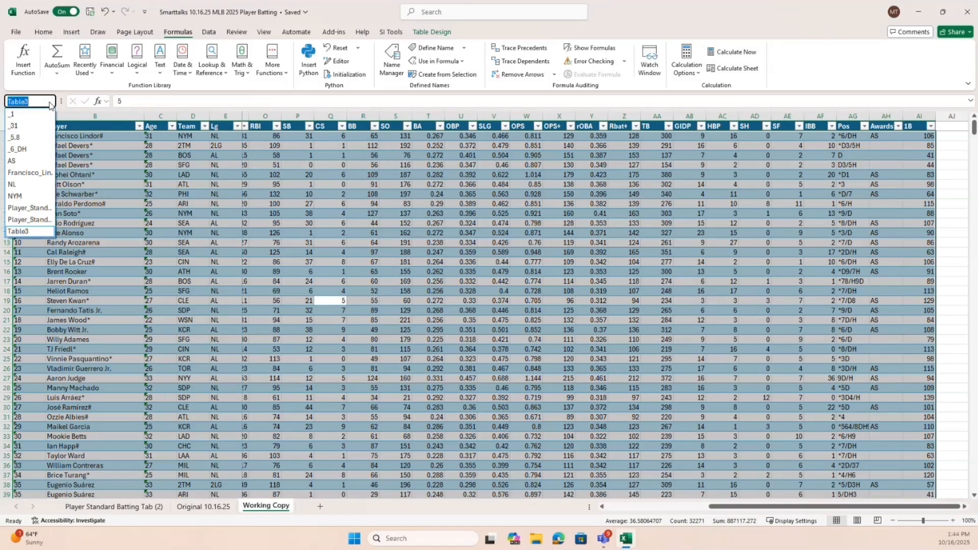
click(49, 105)
click(391, 65)
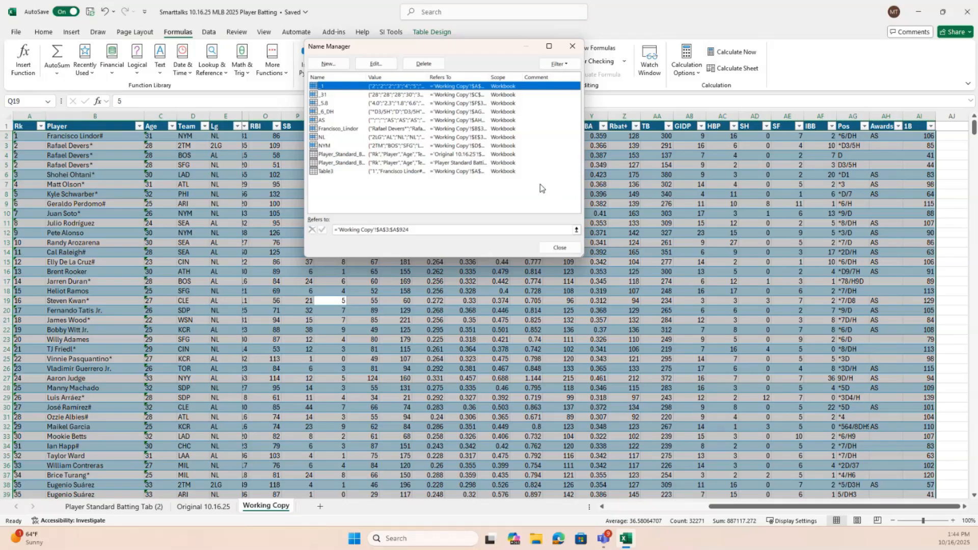
click(559, 248)
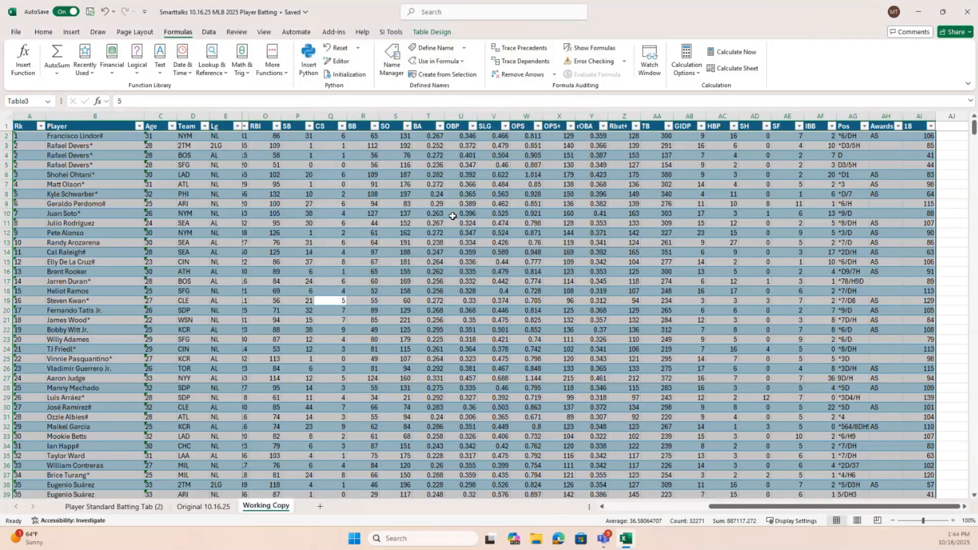
click(441, 399)
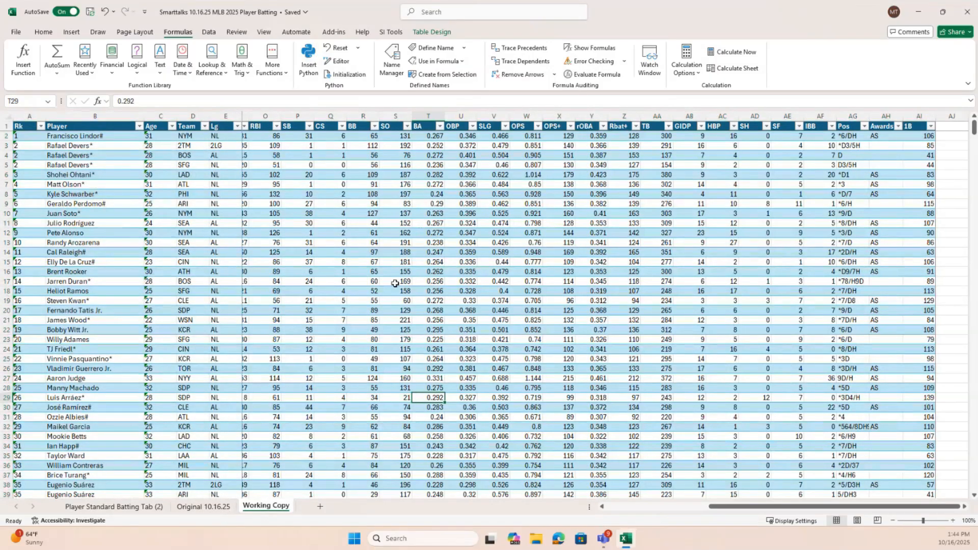
scroll(694, 262, down, 1)
scroll(695, 262, up, 1)
drag(848, 508, 746, 507)
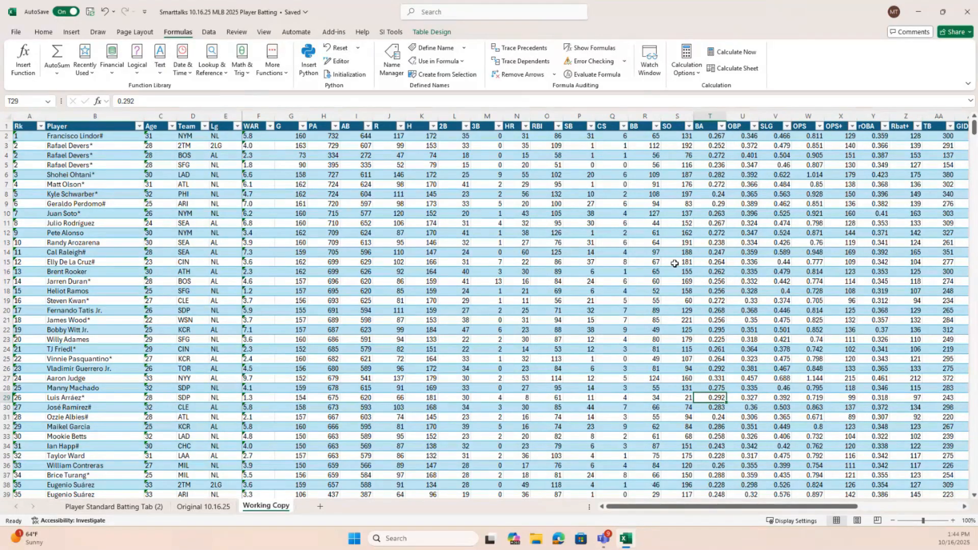
click(441, 76)
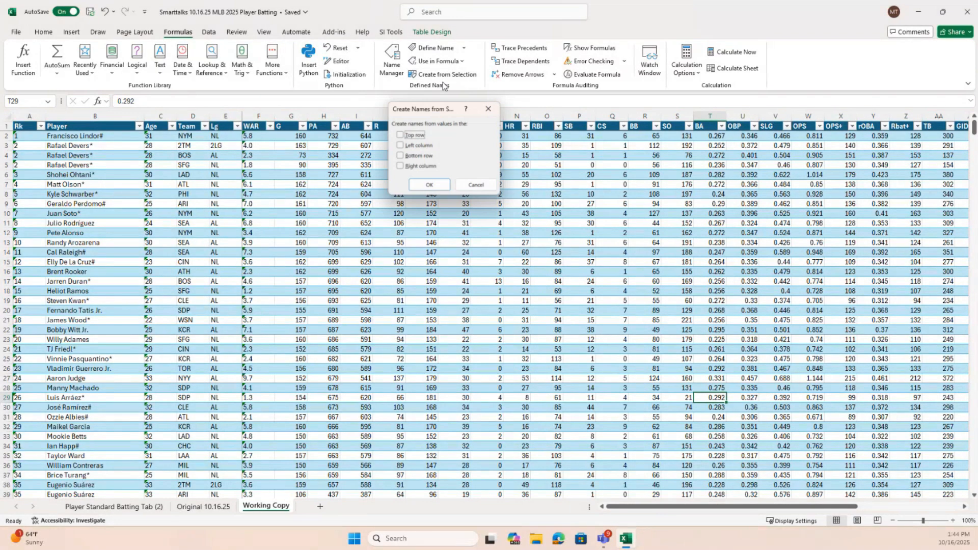
click(476, 185)
Delete the wrongly created names again in the Name Manager, check the range of the Table3 entry, and close the manager
click(401, 69)
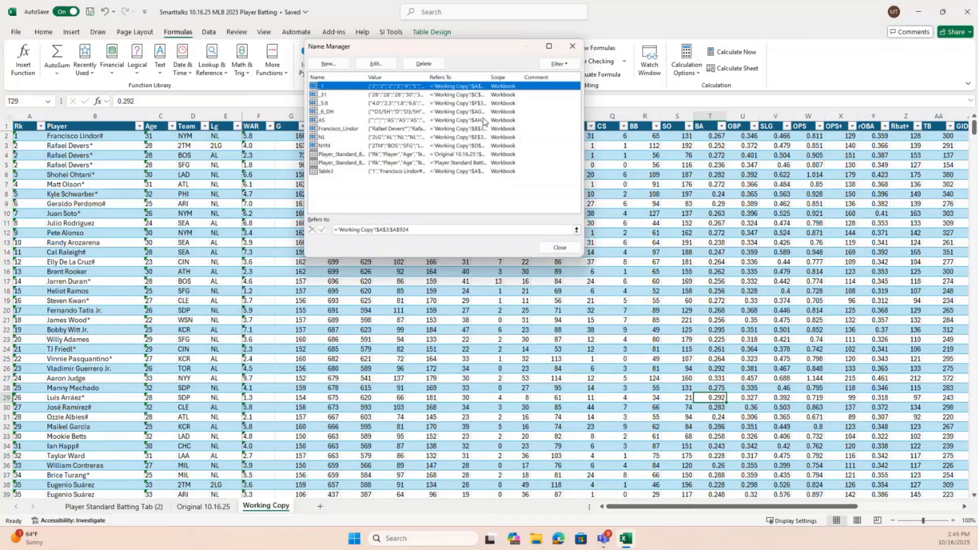
key(shift+Down)
key(shift+Down)
key(shift+Down)
key(shift+Down)
key(shift+Down)
key(shift+Down)
key(shift+Down)
key(shift+Down)
key(shift+Down)
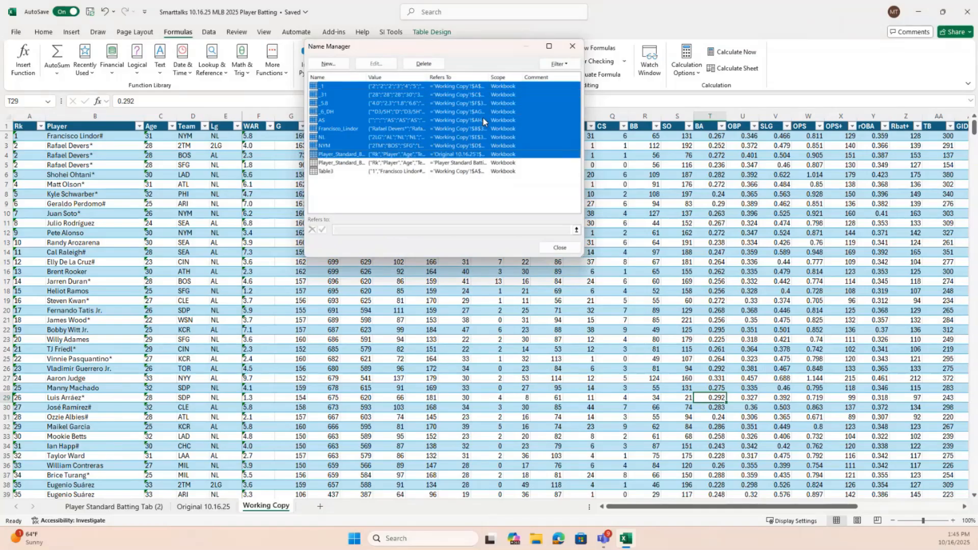
key(shift+Down)
key(Delete)
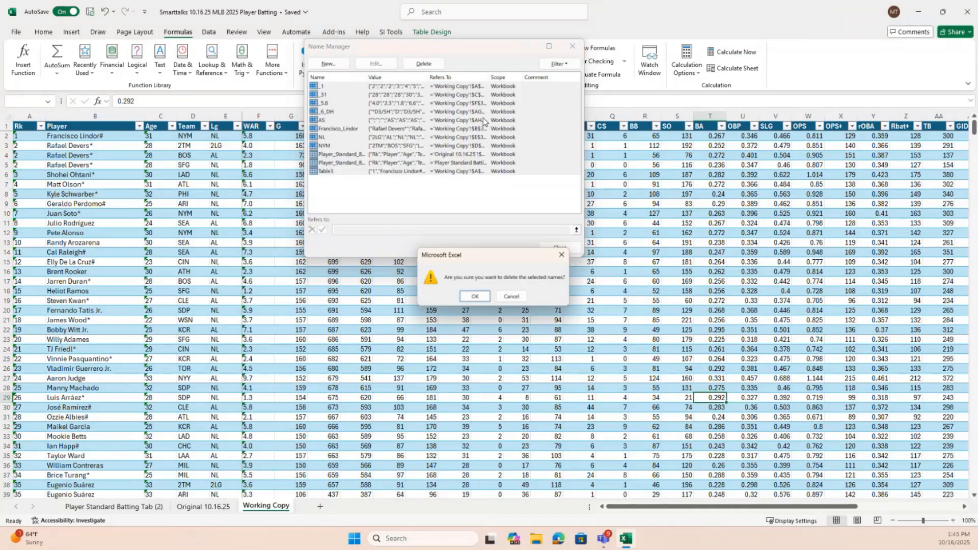
click(473, 297)
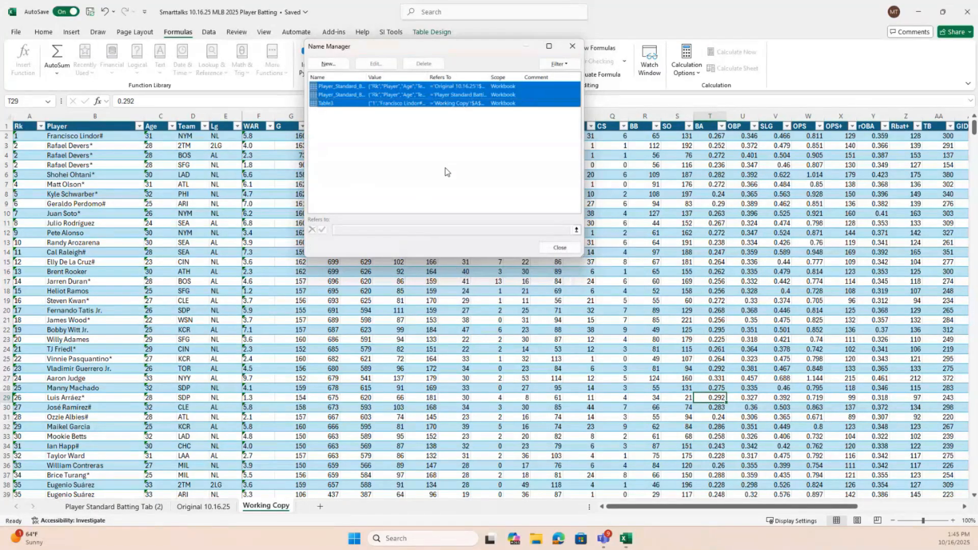
click(409, 158)
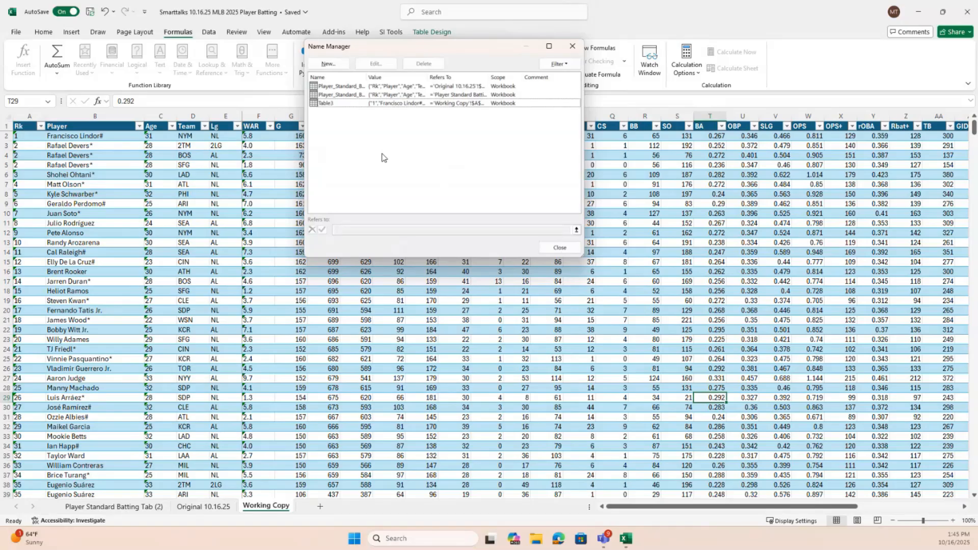
click(469, 104)
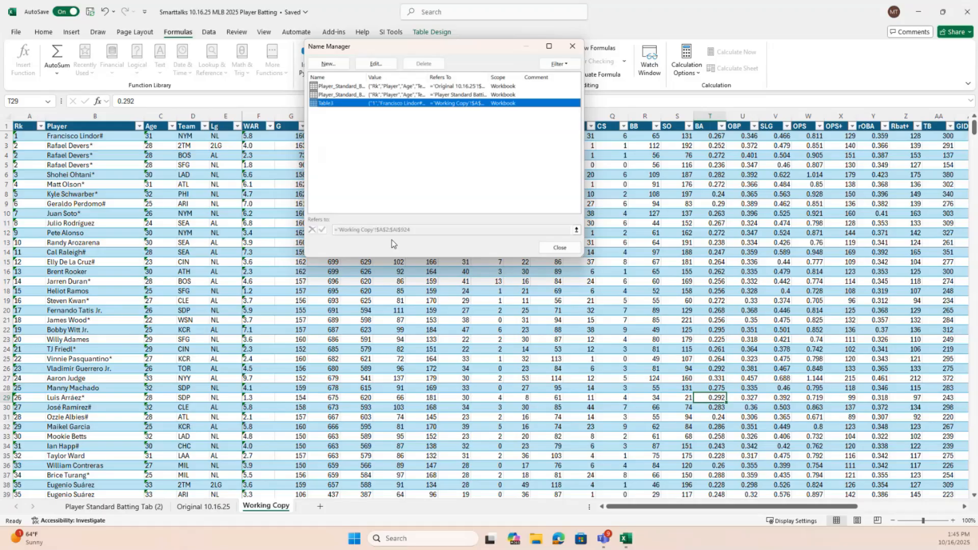
click(560, 248)
Select the whole Working Copy table including headers, create names from the top row, replace the OPS definition, and check the Name Manager
click(225, 223)
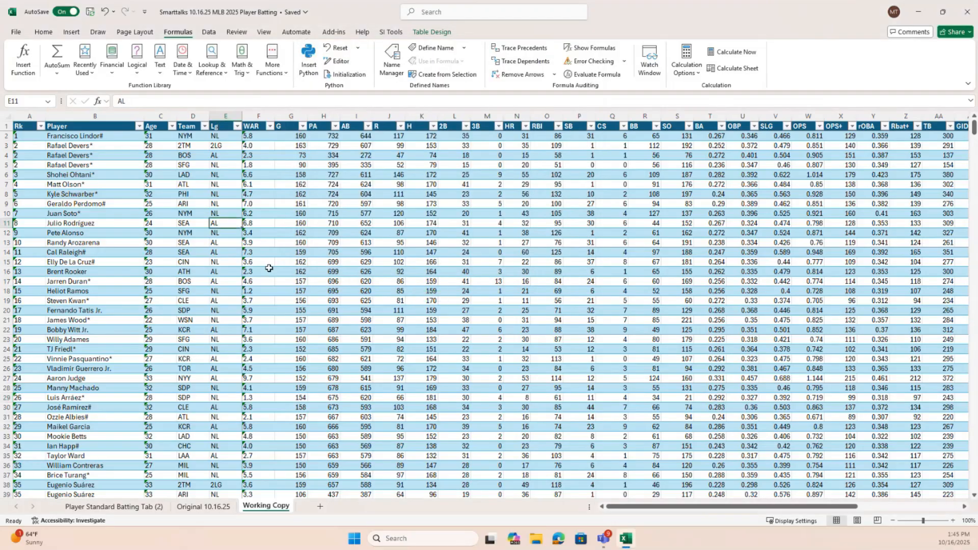
key(ctrl+a)
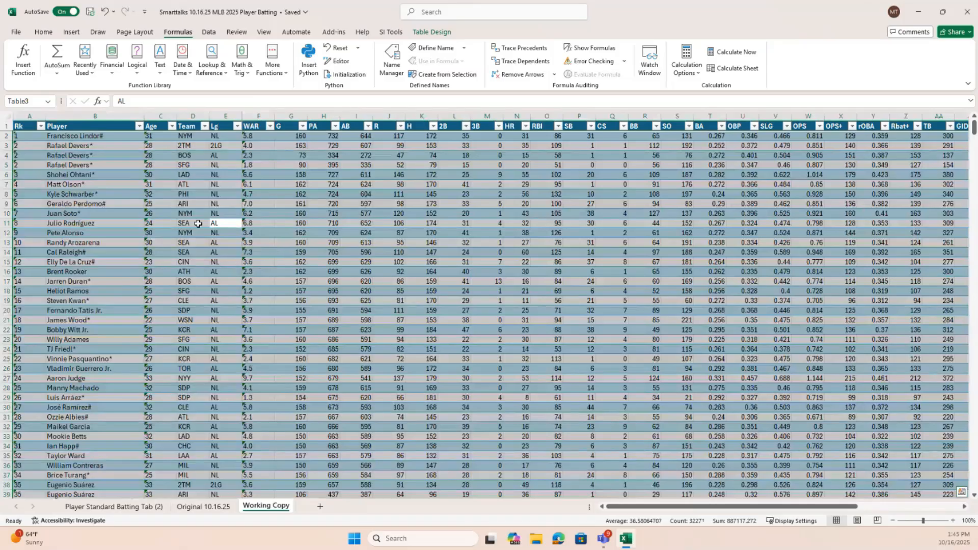
key(ctrl+a)
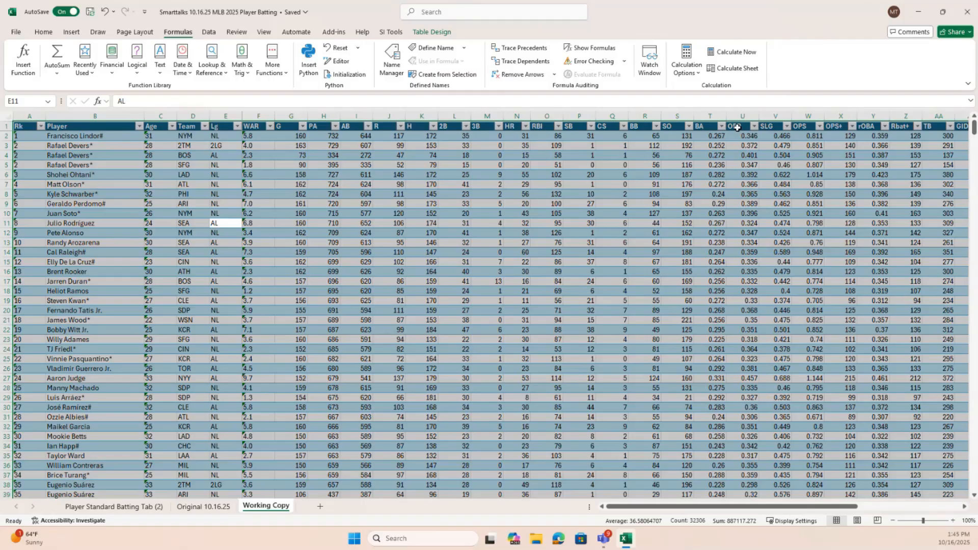
click(449, 76)
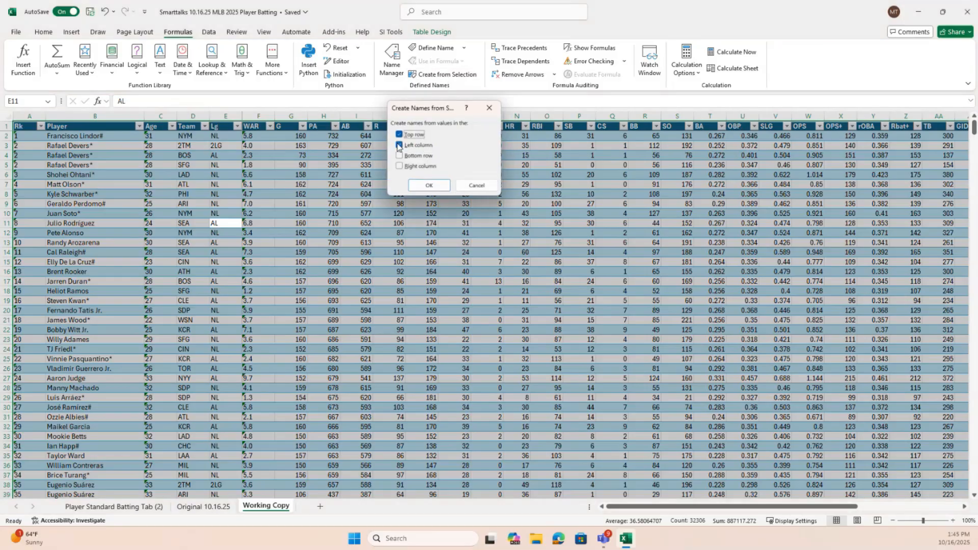
click(429, 186)
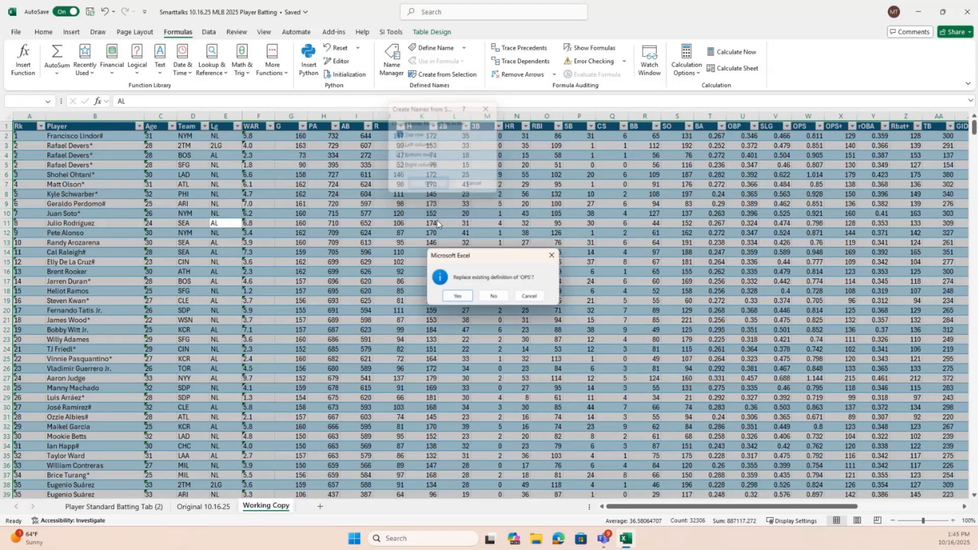
click(456, 297)
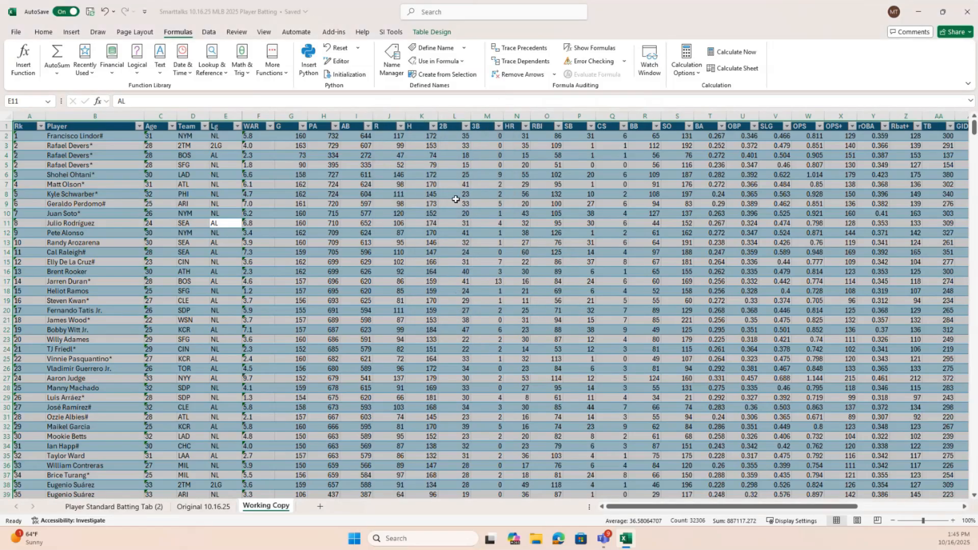
click(395, 64)
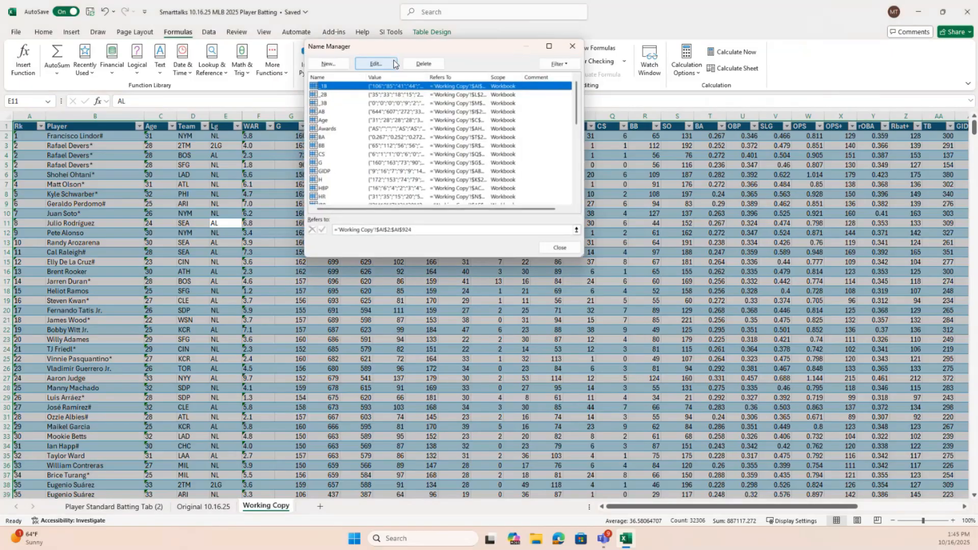
click(562, 249)
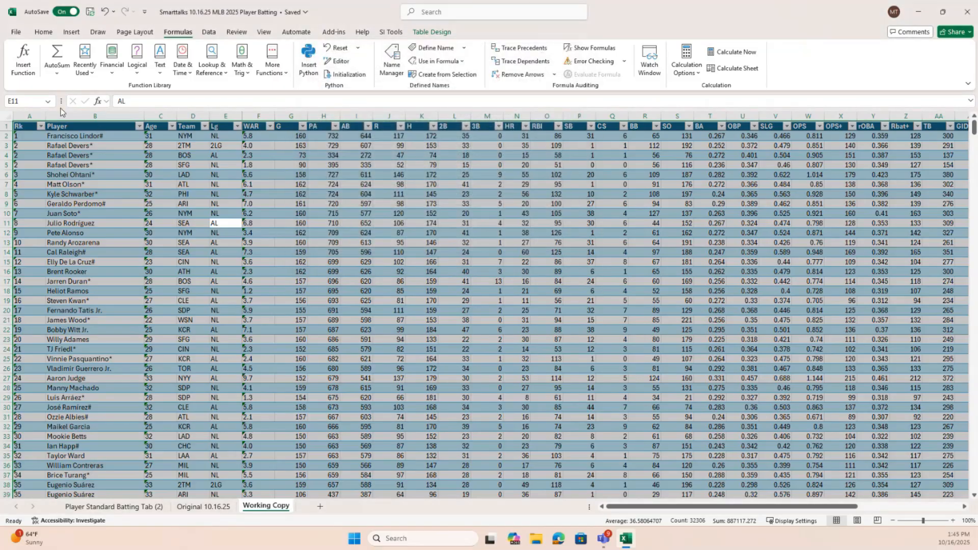
Select the named ranges IBB and H in turn and follow the H range down to the table's last row
click(270, 205)
click(289, 128)
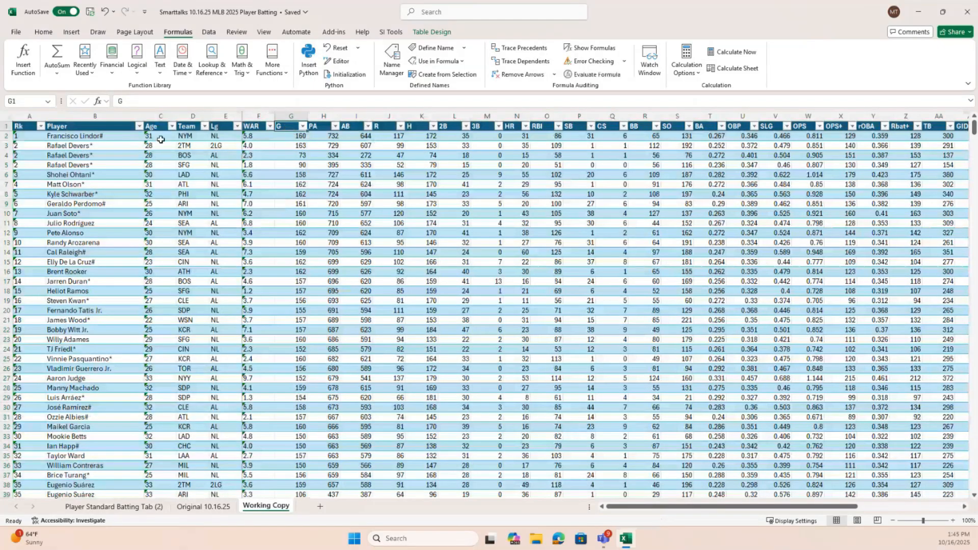
click(48, 101)
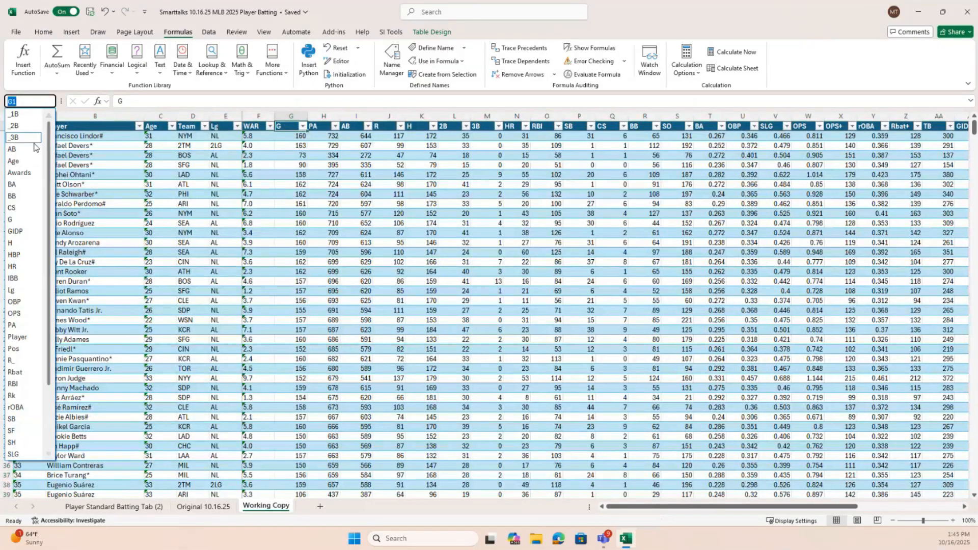
click(20, 279)
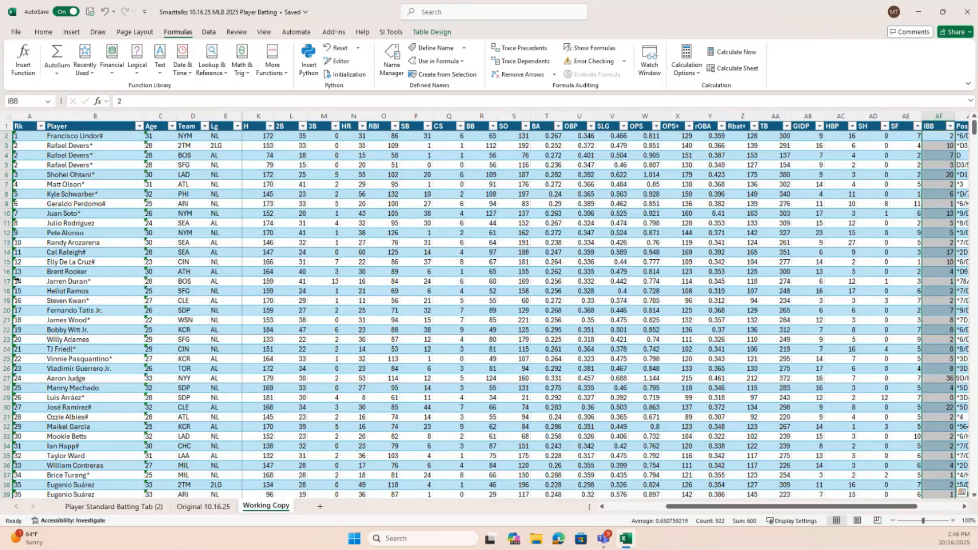
click(47, 102)
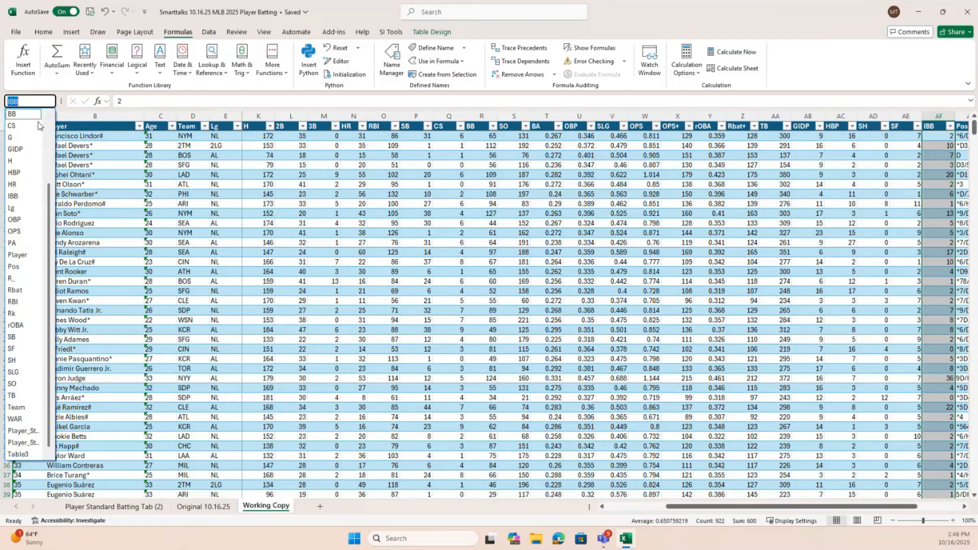
click(22, 162)
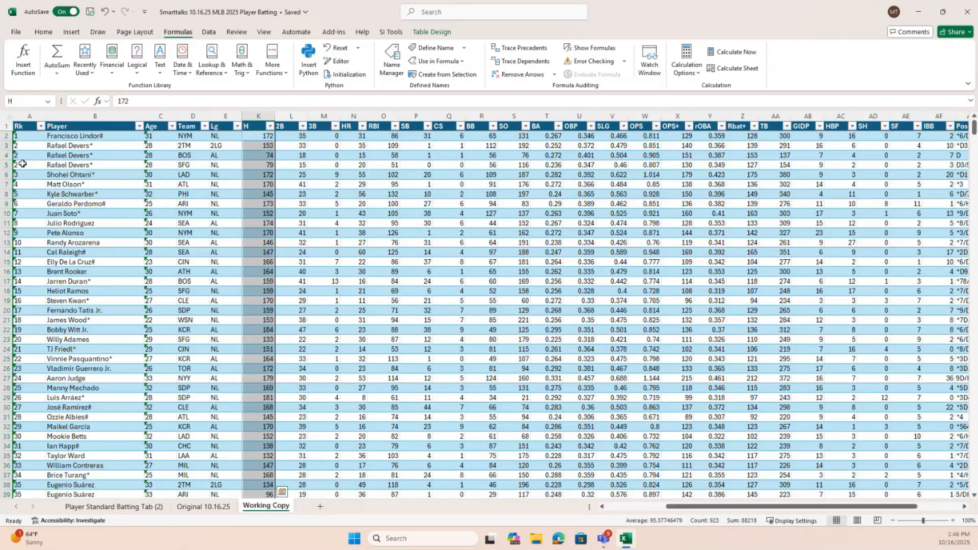
scroll(269, 284, down, 11)
scroll(270, 285, down, 20)
scroll(270, 284, down, 18)
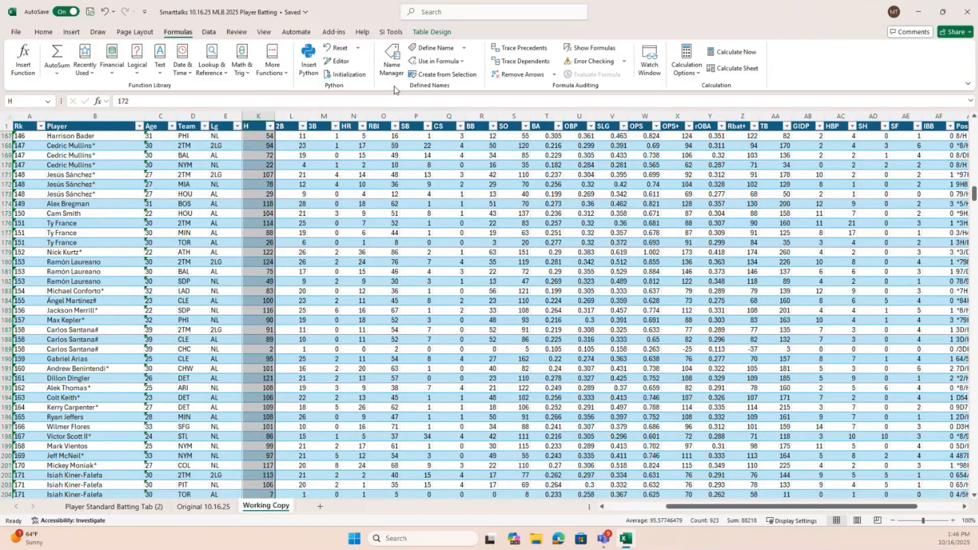
scroll(360, 295, down, 10)
scroll(361, 294, down, 6)
drag(974, 213, 970, 490)
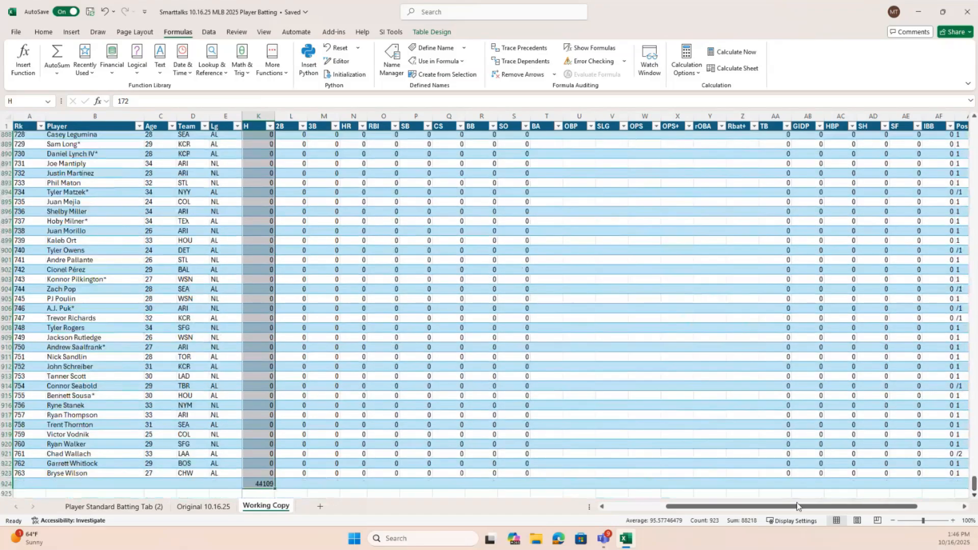
Try to total the 2B column in cell L924 with the formula =SUBTOTAL(109,_2B)
click(295, 484)
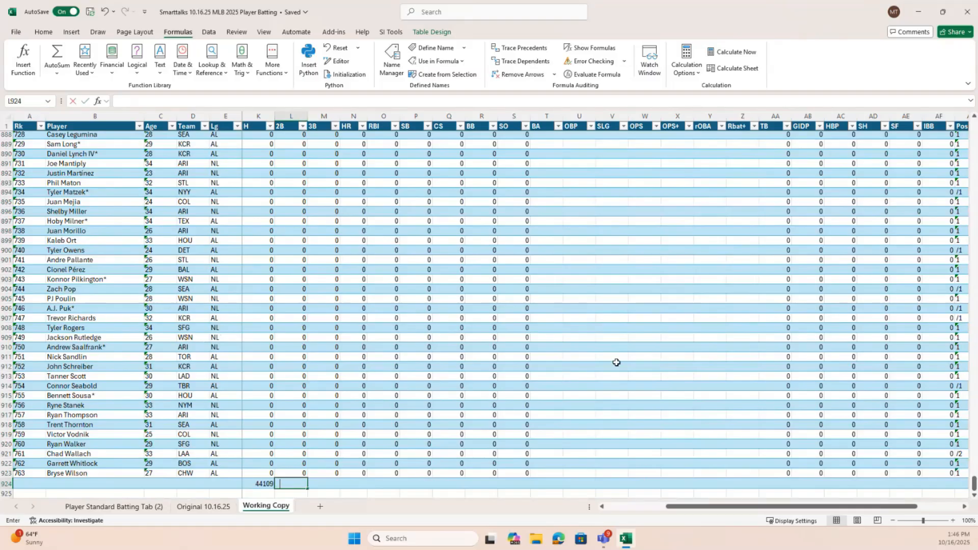
text(=SUB)
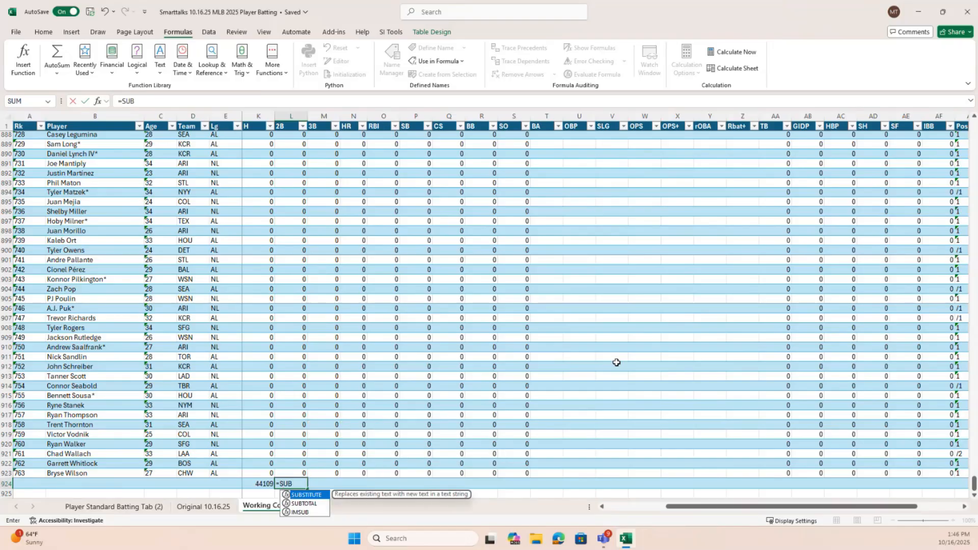
double_click(308, 505)
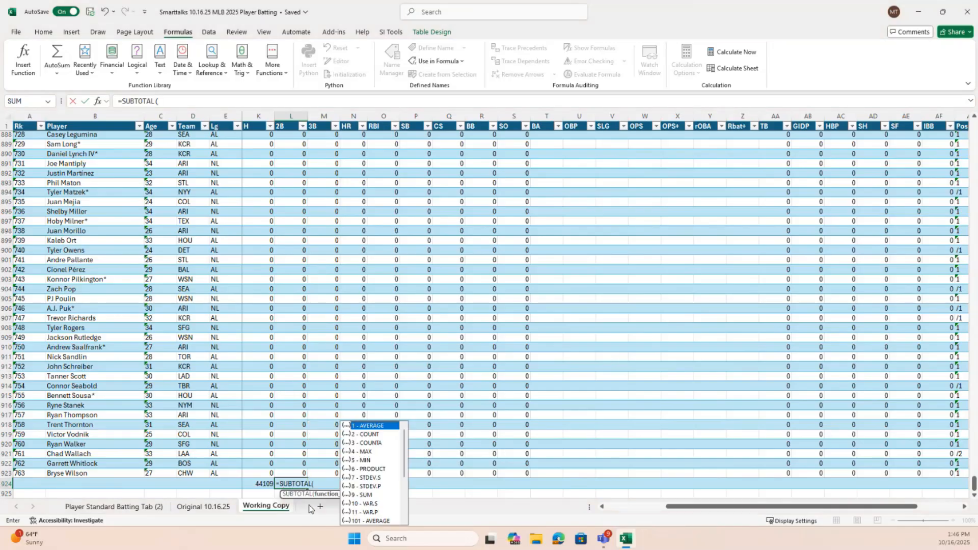
scroll(405, 479, down, 3)
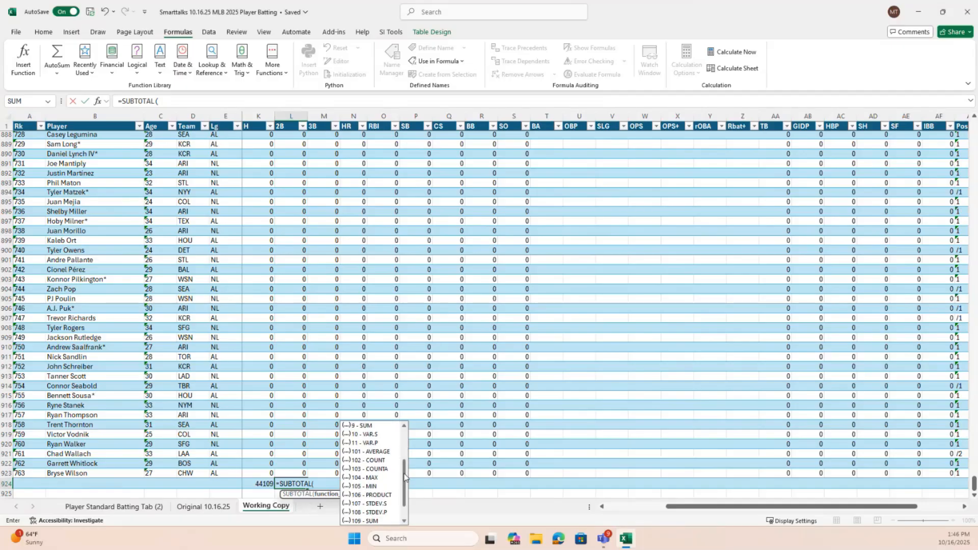
scroll(405, 479, down, 1)
double_click(374, 504)
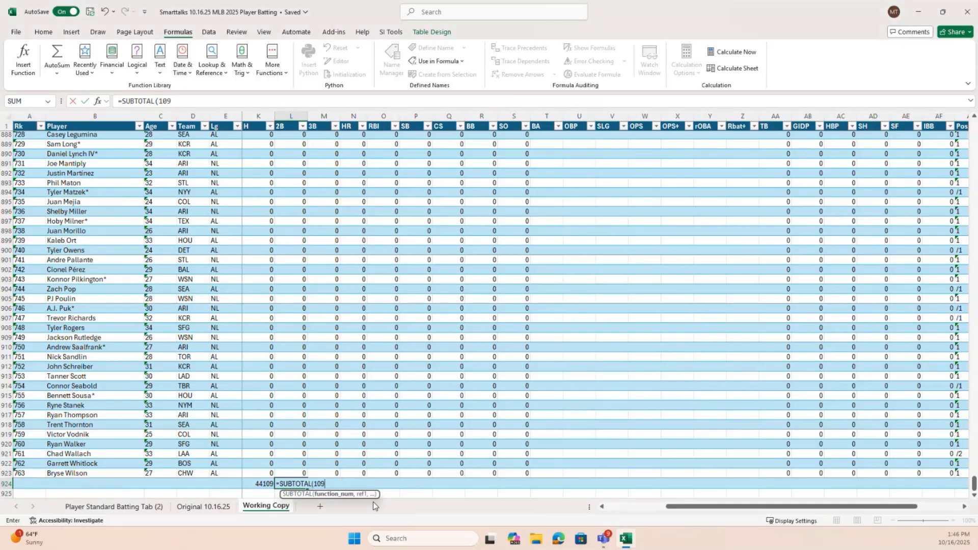
text(,)
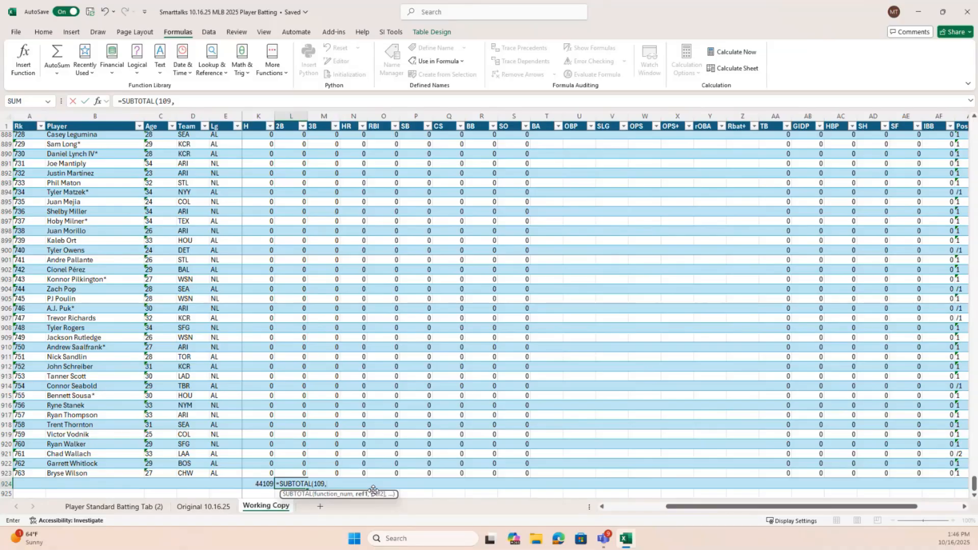
text(_2B)
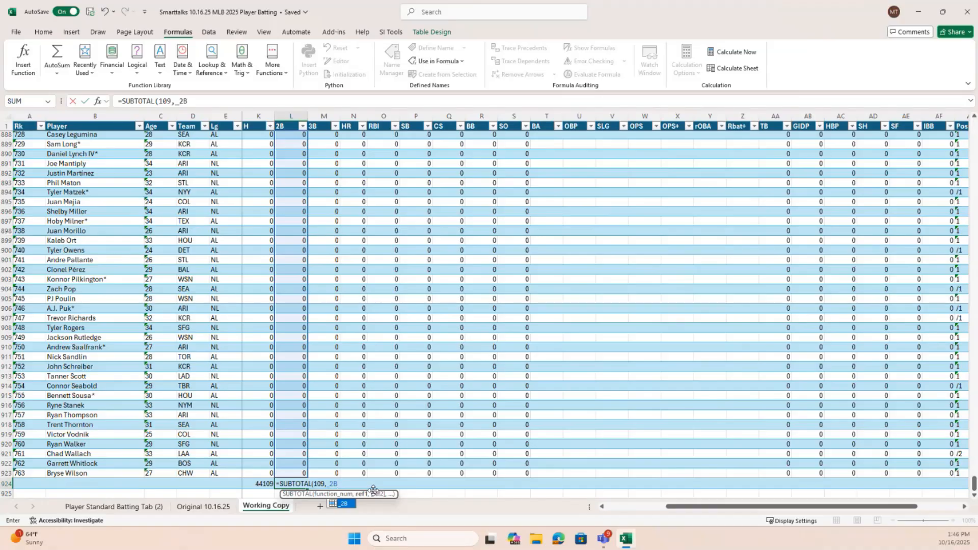
text())
key(Return)
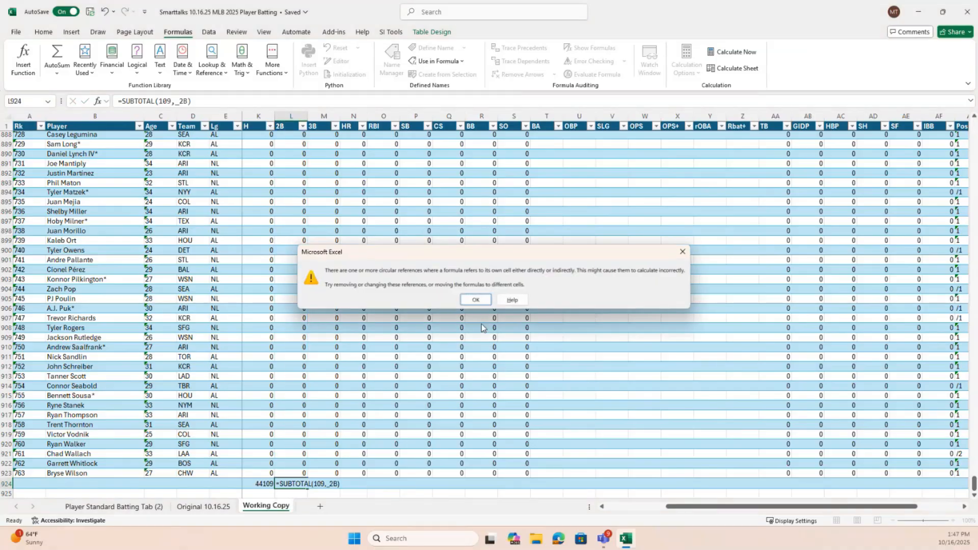
click(475, 299)
Inspect the _2B range in the L924 formula, try to adjust its lower edge, and clear the cell
click(301, 482)
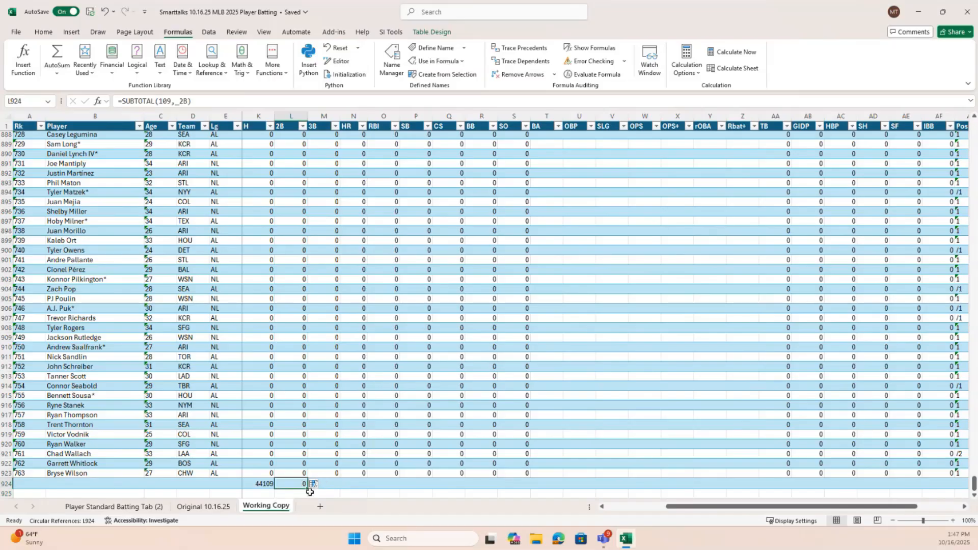
scroll(306, 461, down, 4)
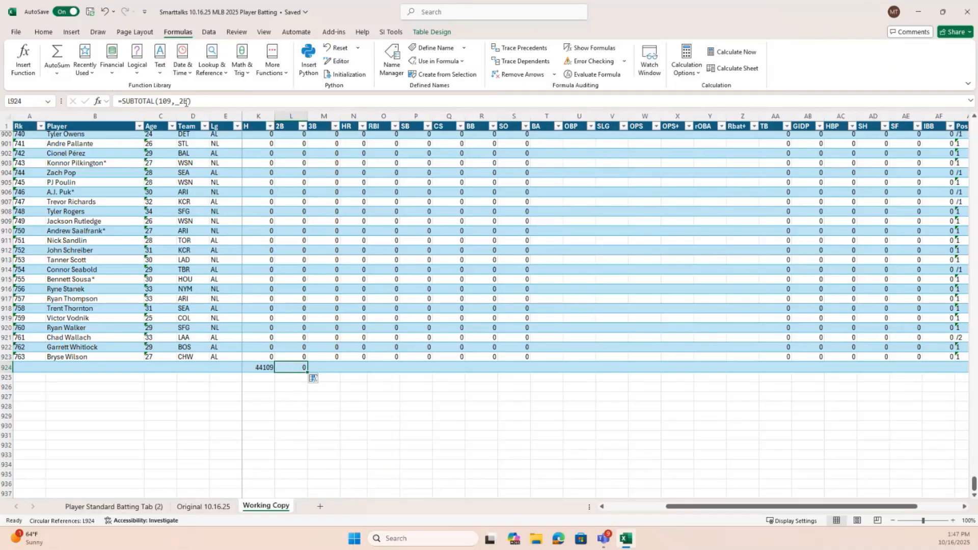
click(184, 101)
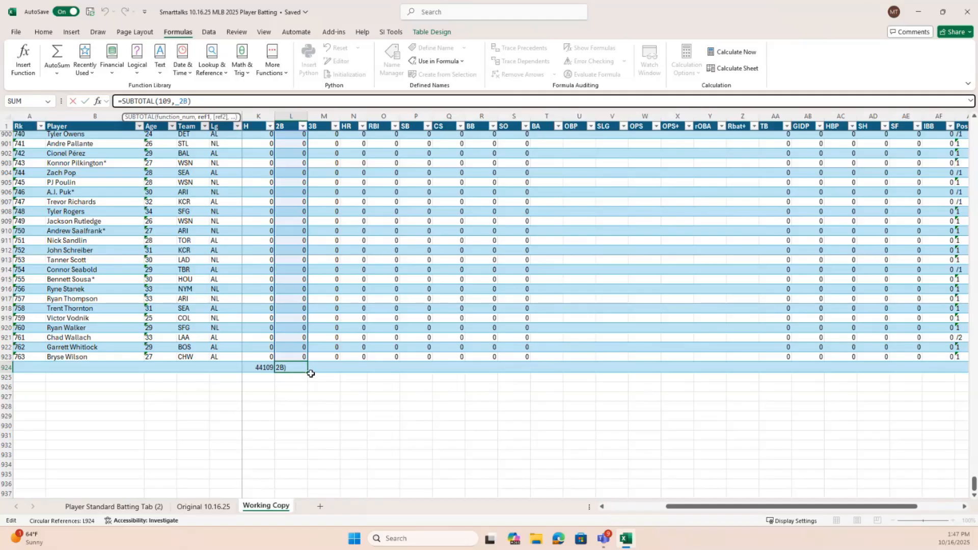
drag(308, 372, 308, 363)
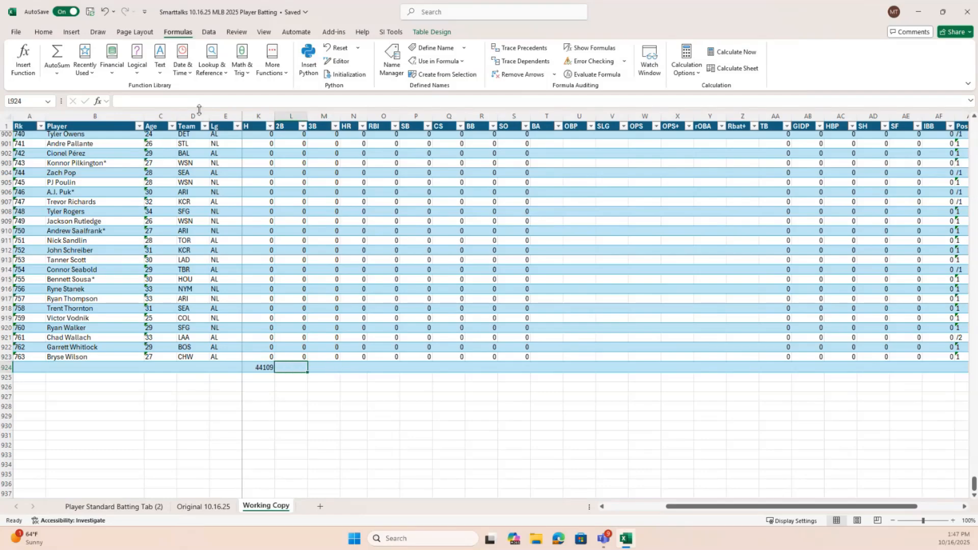
Enter =SUBTOTAL(109,_2b) again in the emptied cell L924 below the 2B column
click(178, 104)
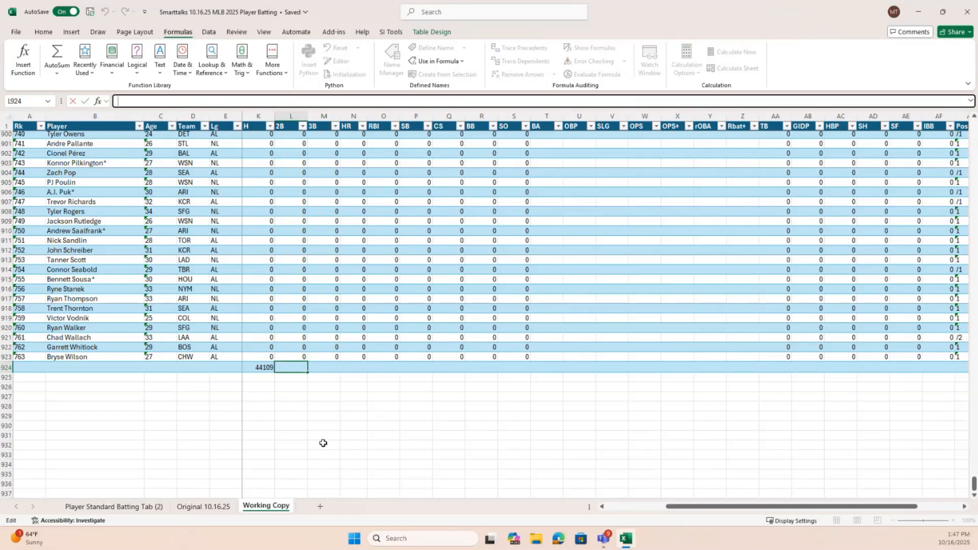
key(Escape)
text(=)
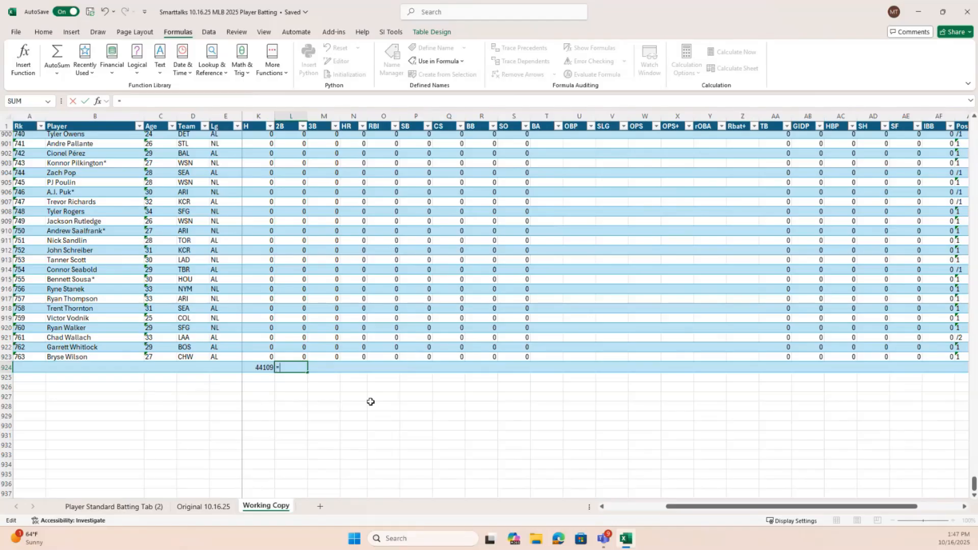
text(SUB)
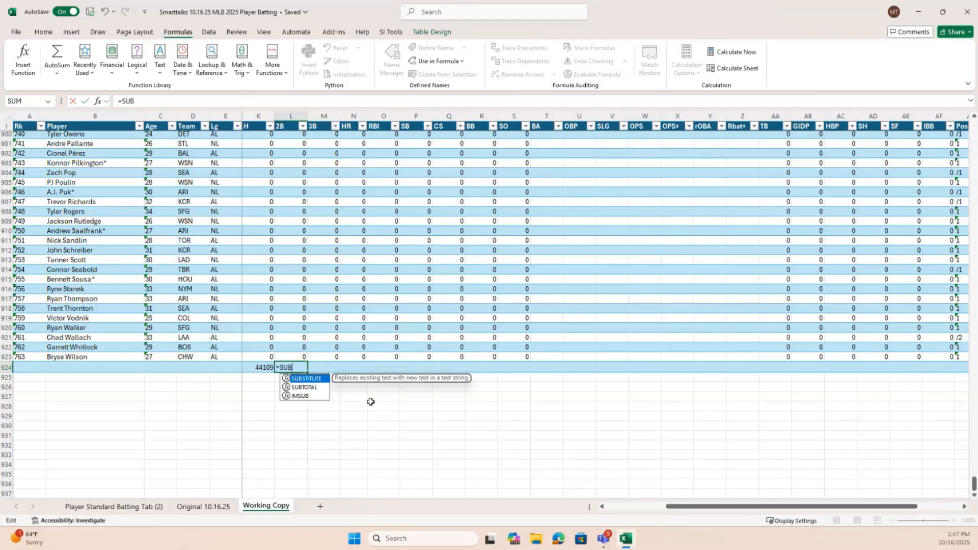
text(TOTAL()
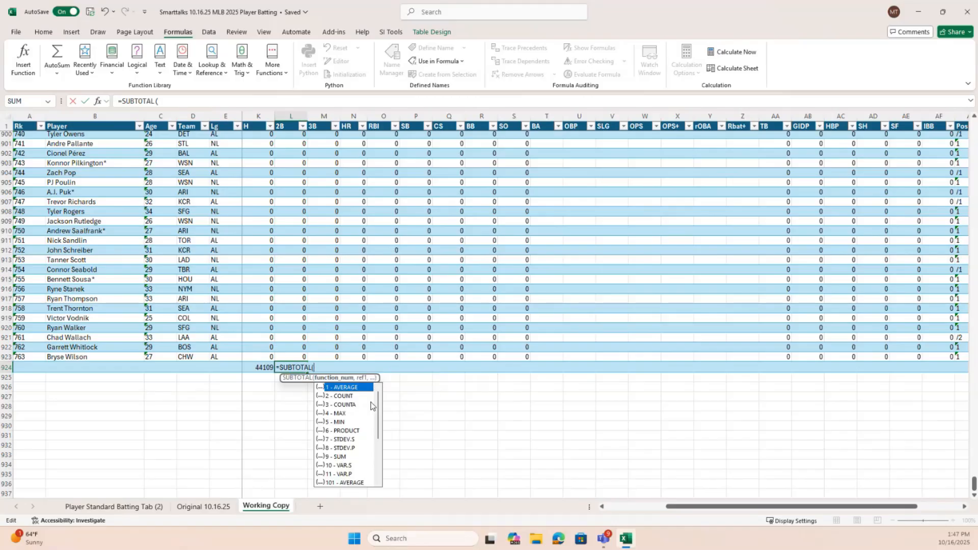
text(109,)
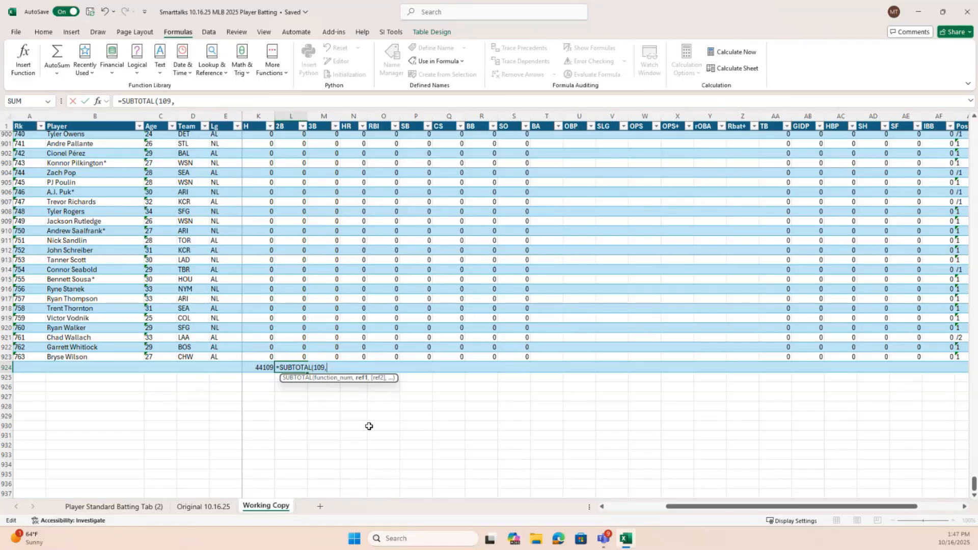
text(-2)
key(BackSpace)
text(_)
text(2b)
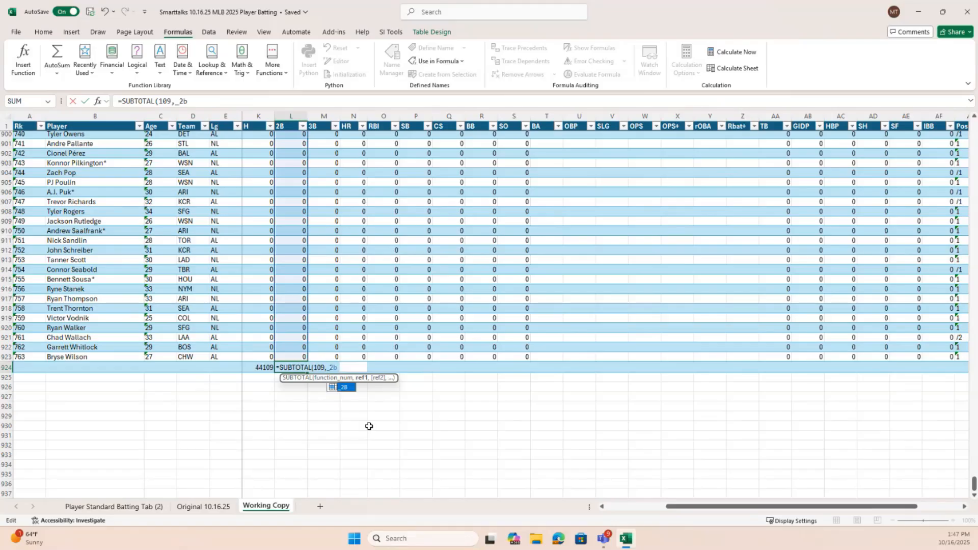
text())
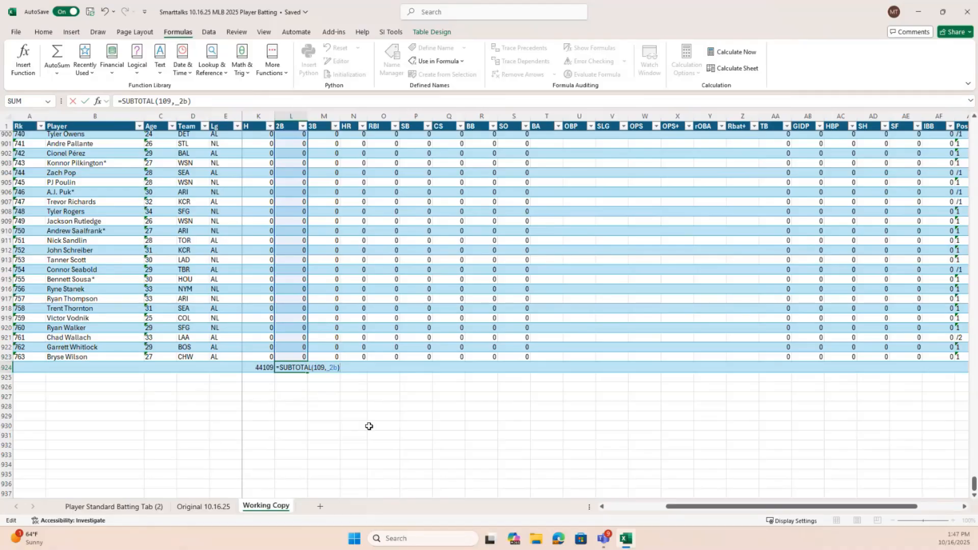
key(Return)
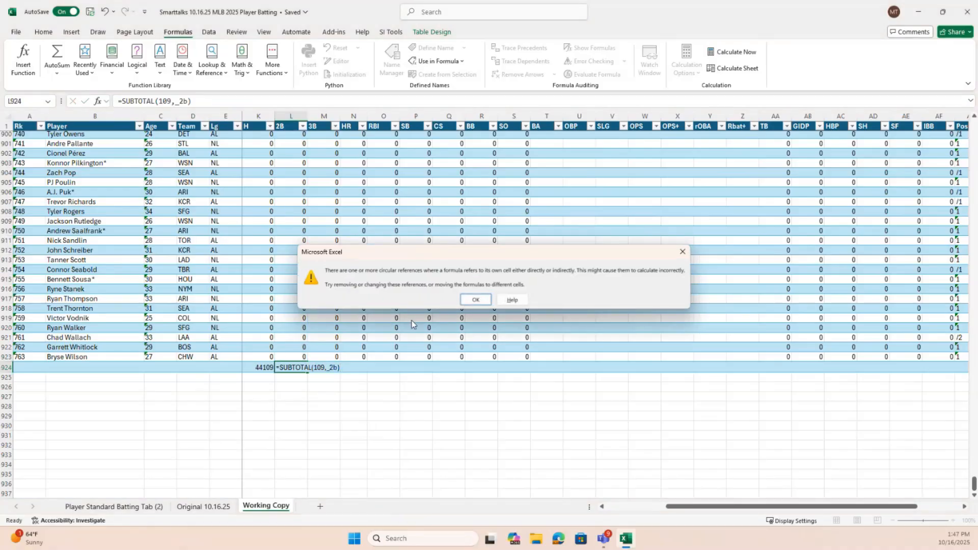
Dismiss the circular reference warning and inspect the _2B reference in the formula of cell L924
click(477, 301)
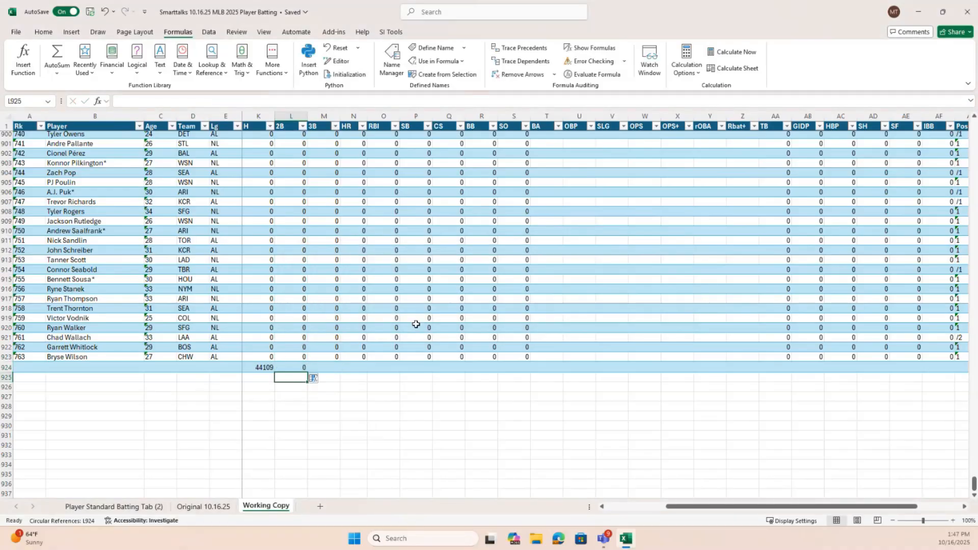
scroll(306, 366, up, 5)
scroll(315, 365, down, 7)
click(296, 309)
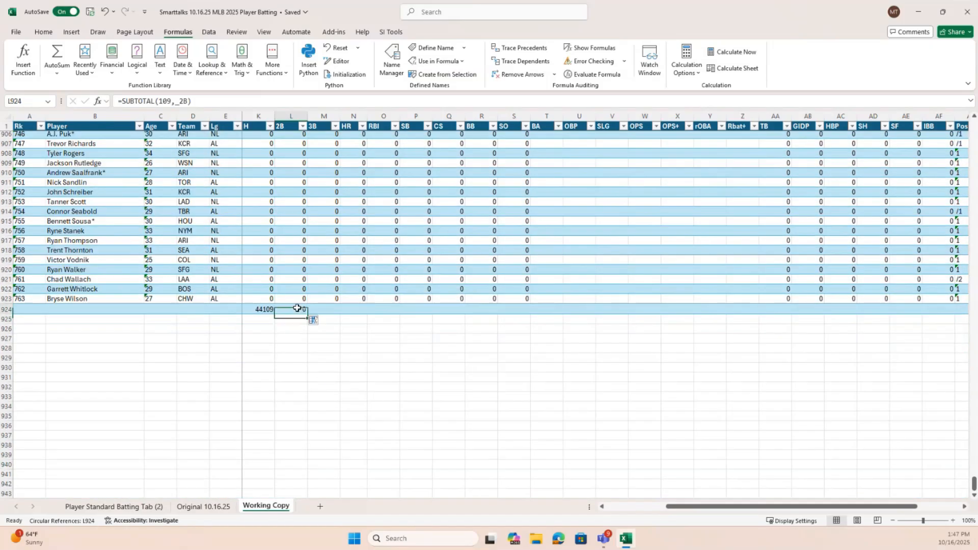
click(185, 102)
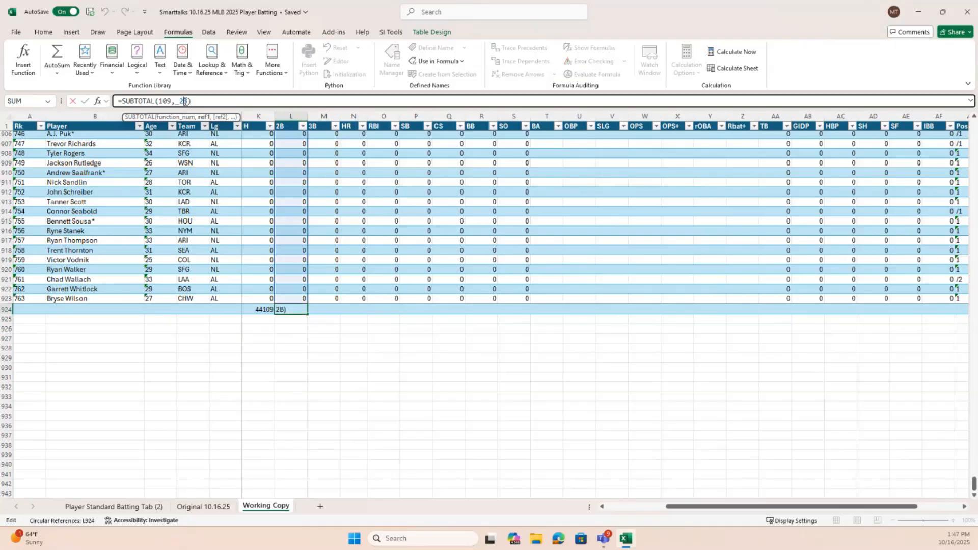
key(shift+Home)
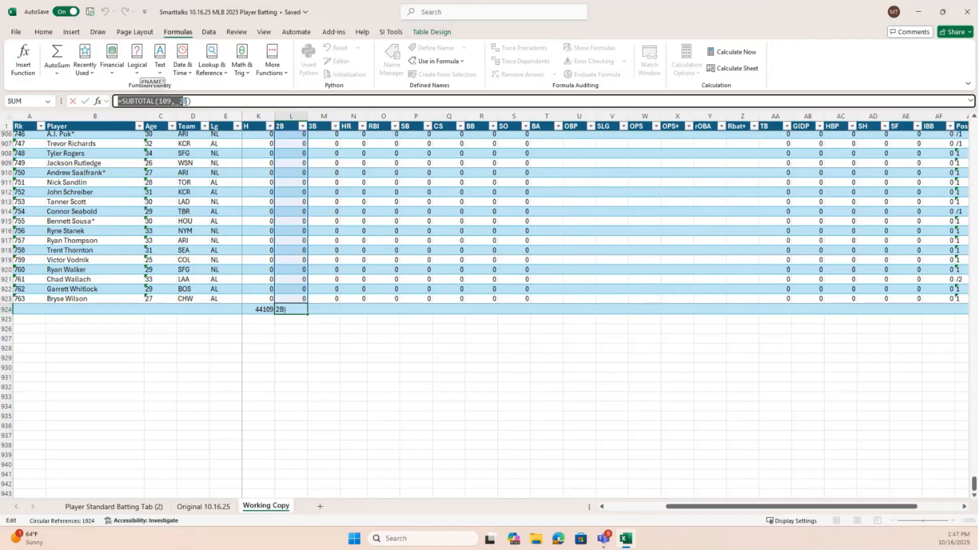
double_click(305, 312)
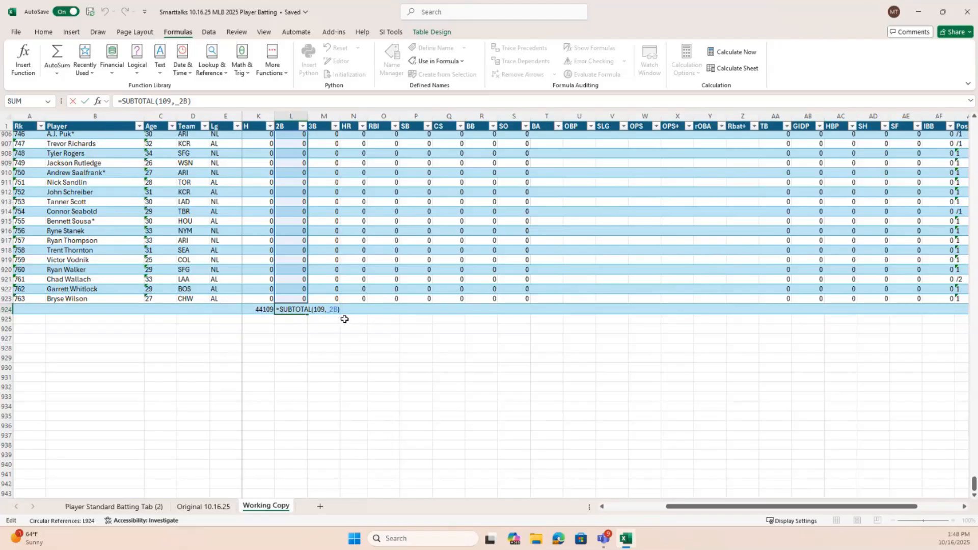
click(198, 102)
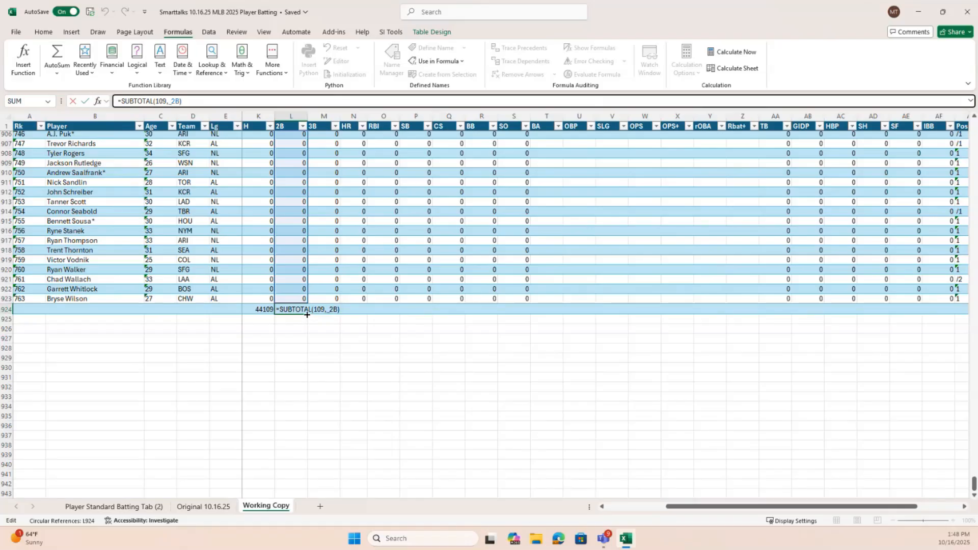
Try to adjust the lower edge of the _2B range and clear the 2B subtotal from cell L924
drag(307, 315, 307, 307)
click(315, 313)
click(306, 311)
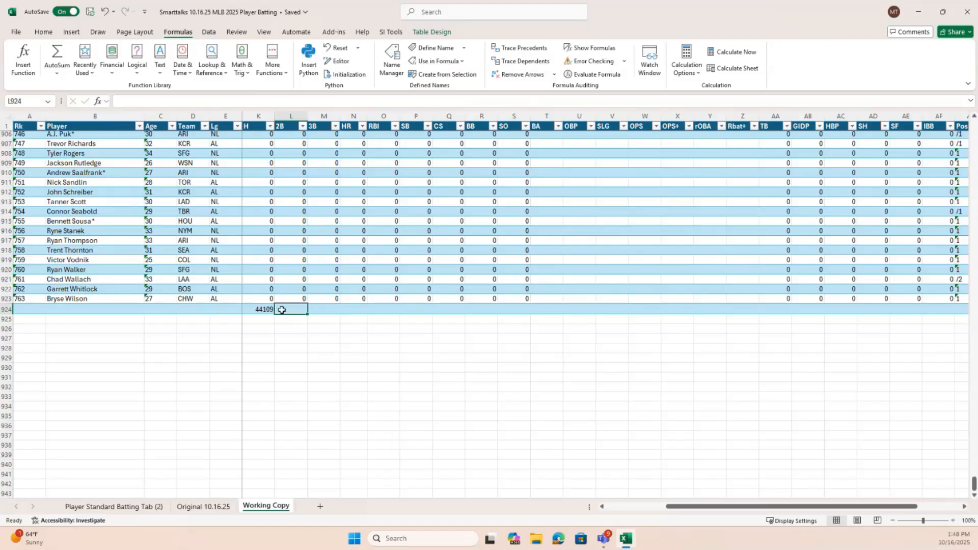
Replace the H column total in cell K924 with a new SUBTOTAL formula using function 109 (SUM)
click(262, 310)
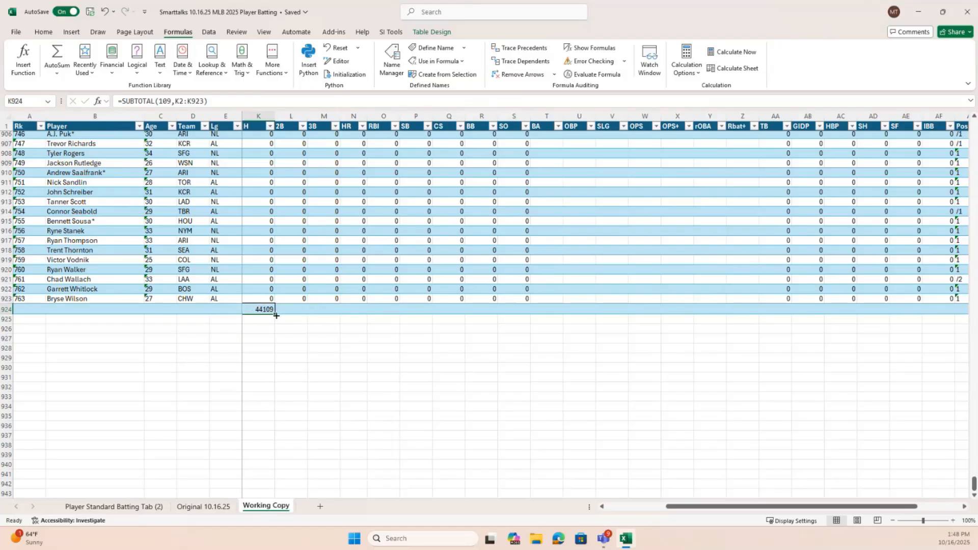
click(299, 309)
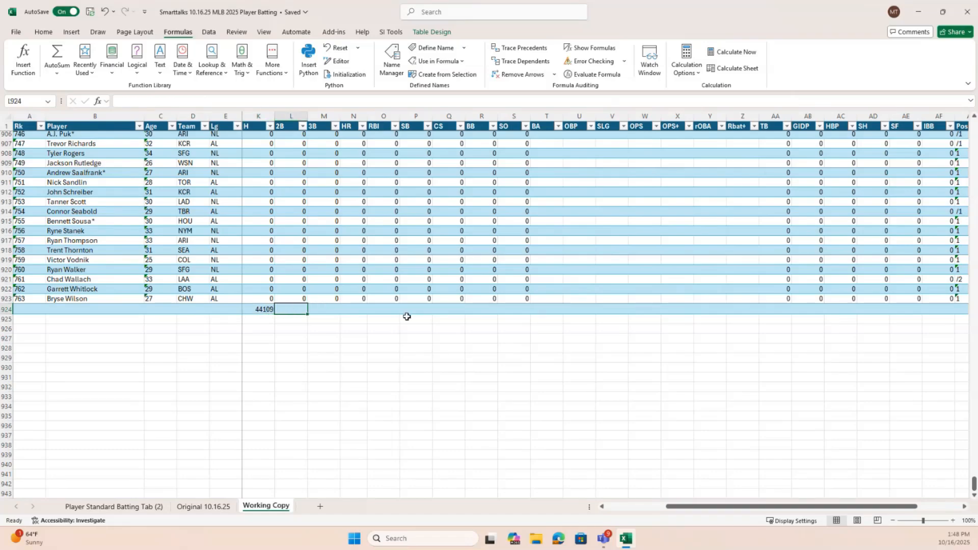
click(260, 311)
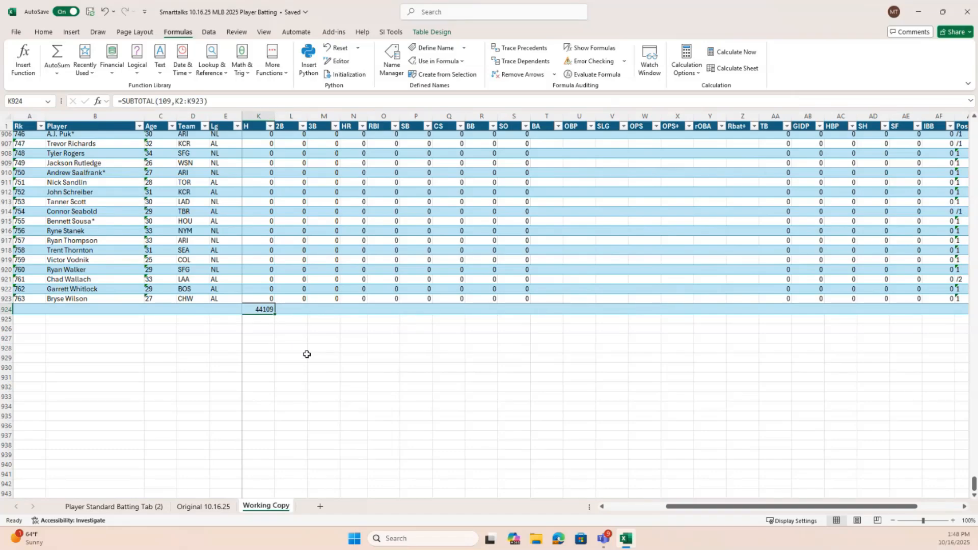
key(BackSpace)
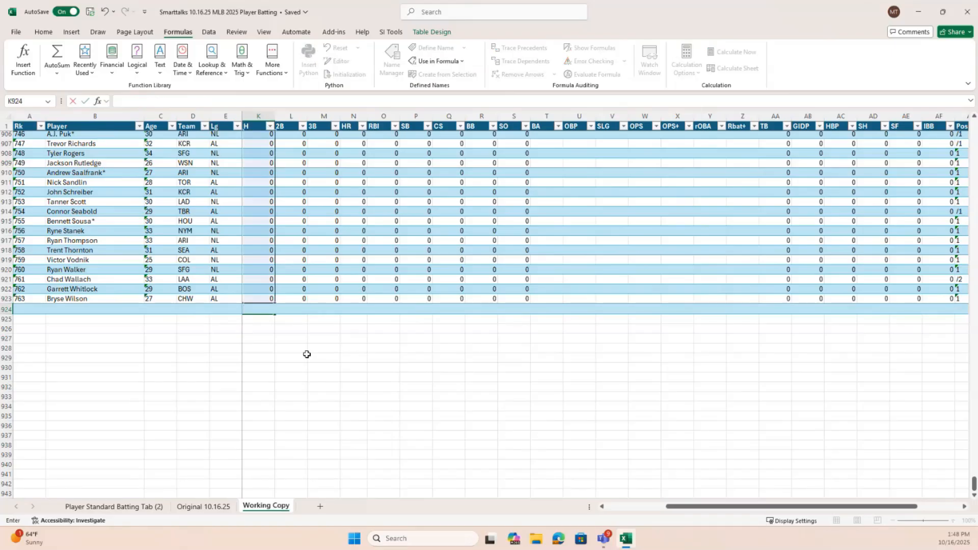
text(=SUB)
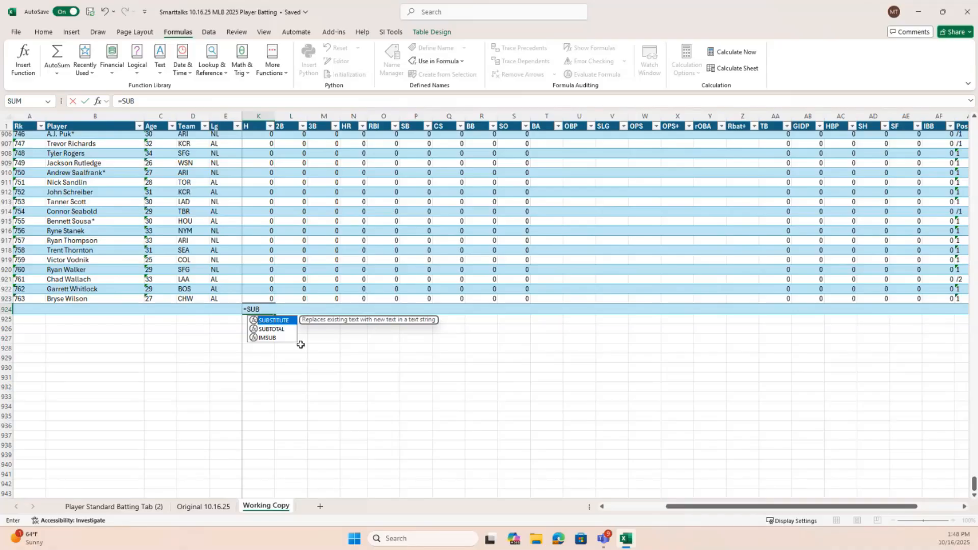
key(Down)
key(Tab)
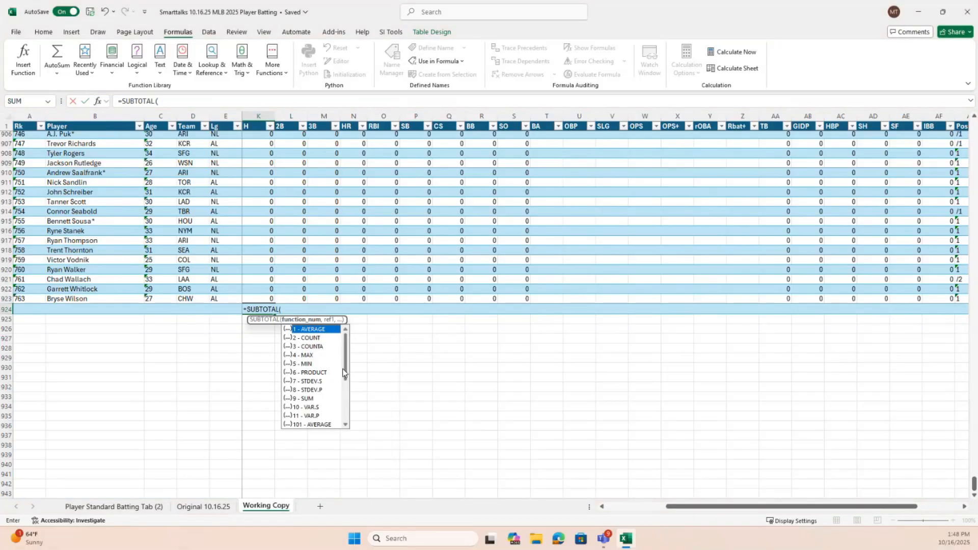
drag(346, 372, 351, 396)
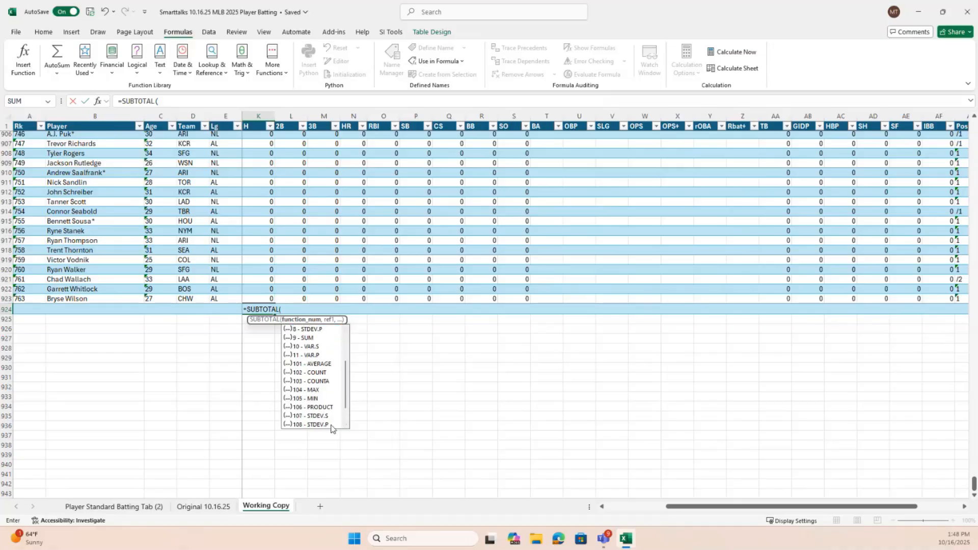
scroll(324, 408, down, 1)
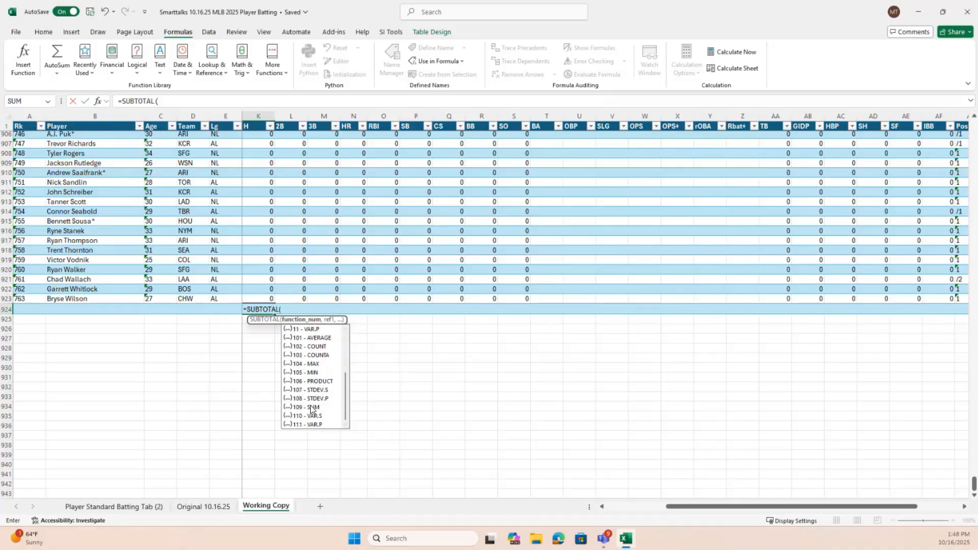
double_click(314, 406)
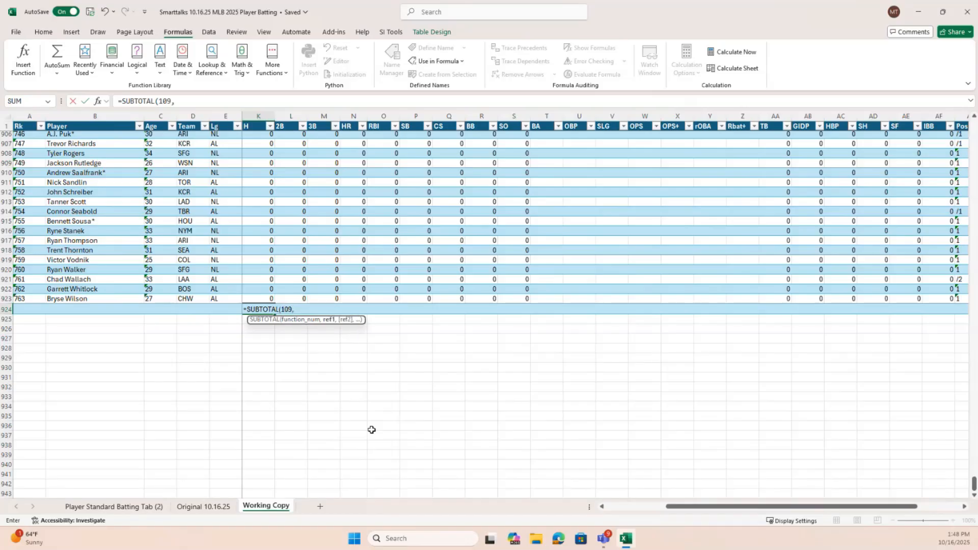
Complete the K924 formula with the named range H as =SUBTOTAL(109,H) and dismiss the circular reference warning
text(H)
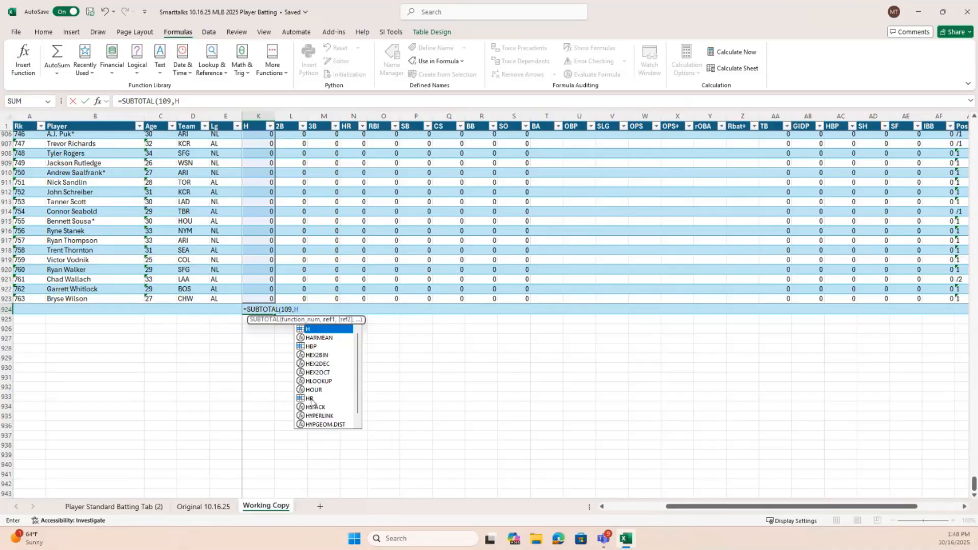
scroll(358, 390, down, 1)
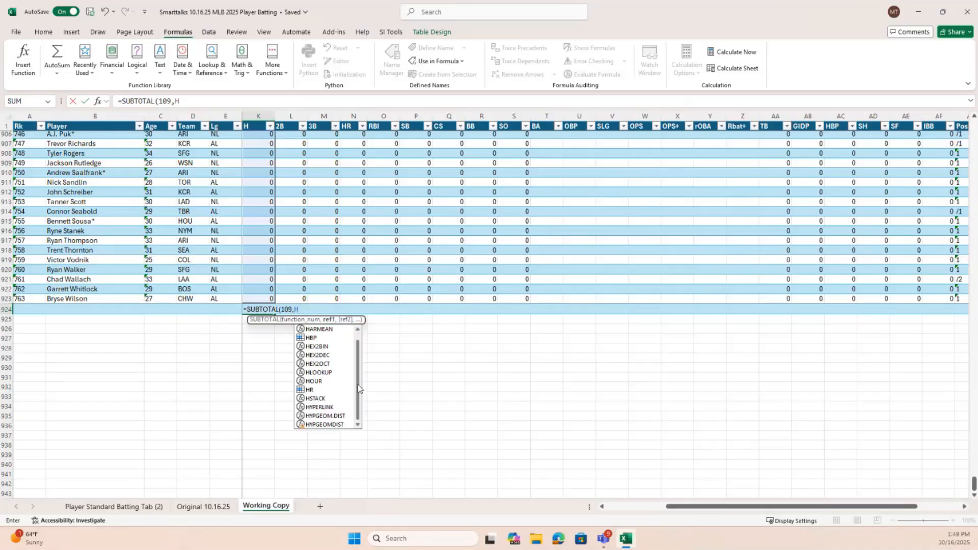
text())
key(Return)
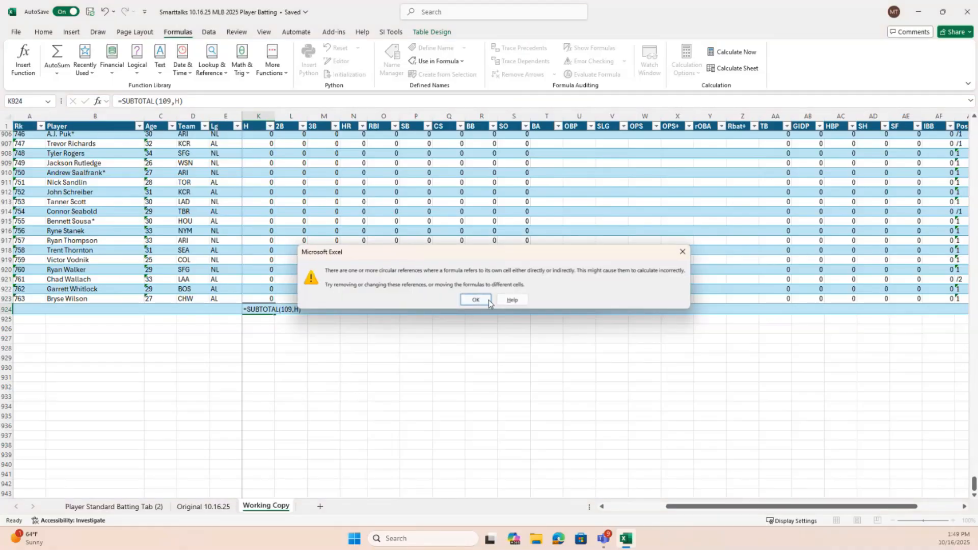
click(476, 300)
Compare the formula in K924 with the last player's value in the H column
click(252, 311)
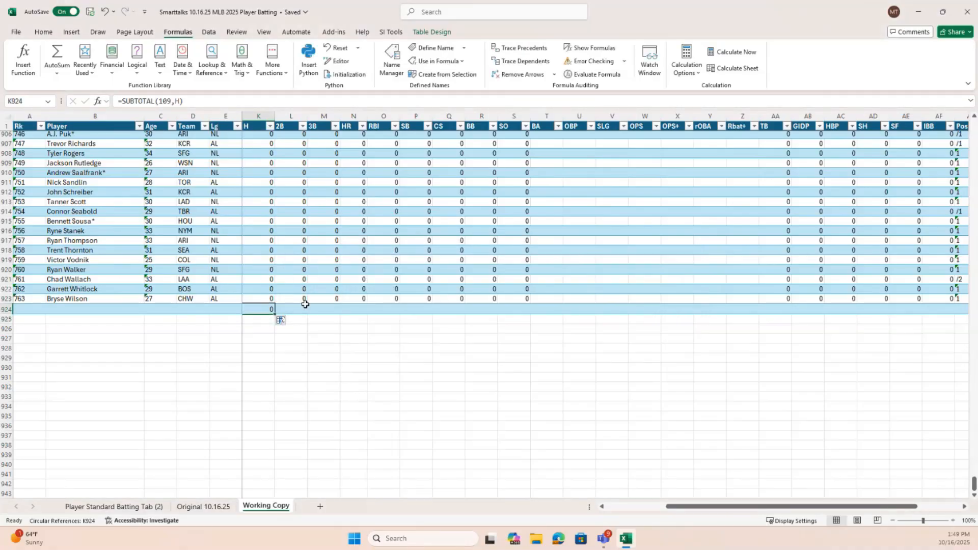
scroll(323, 304, up, 1)
scroll(315, 317, down, 1)
click(262, 298)
click(269, 308)
Enter the partial formula =SUB in cell K925 and clear the subtotal in K924 above it
click(270, 320)
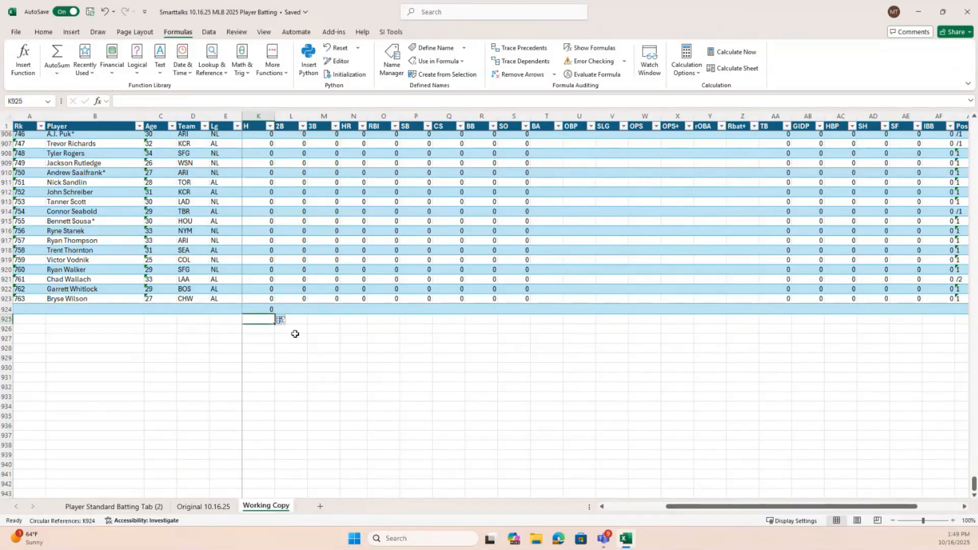
text(=)
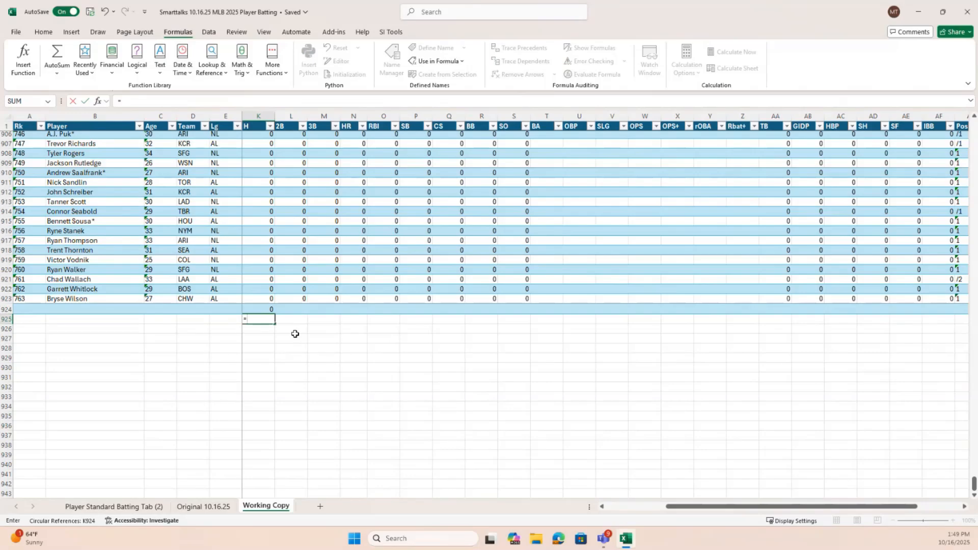
text(SUB)
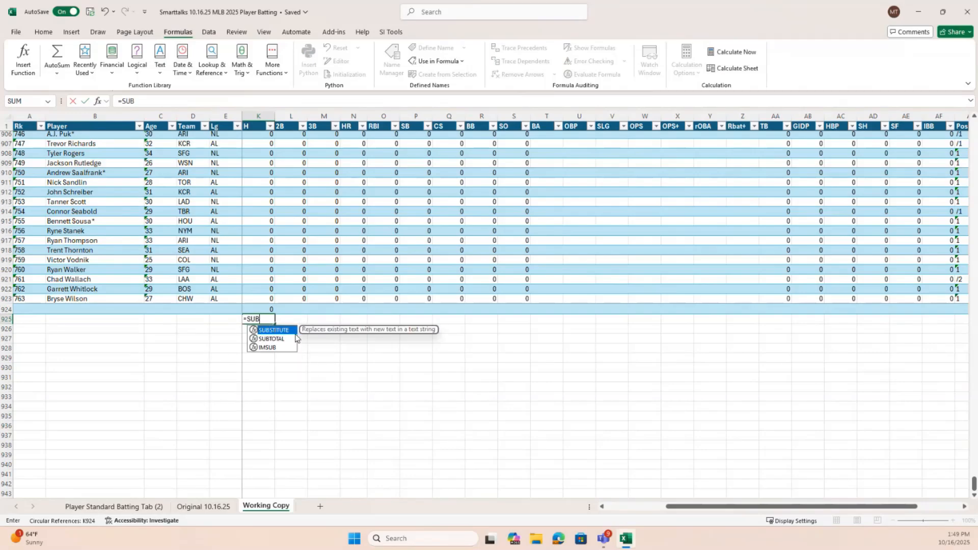
key(Up)
key(Delete)
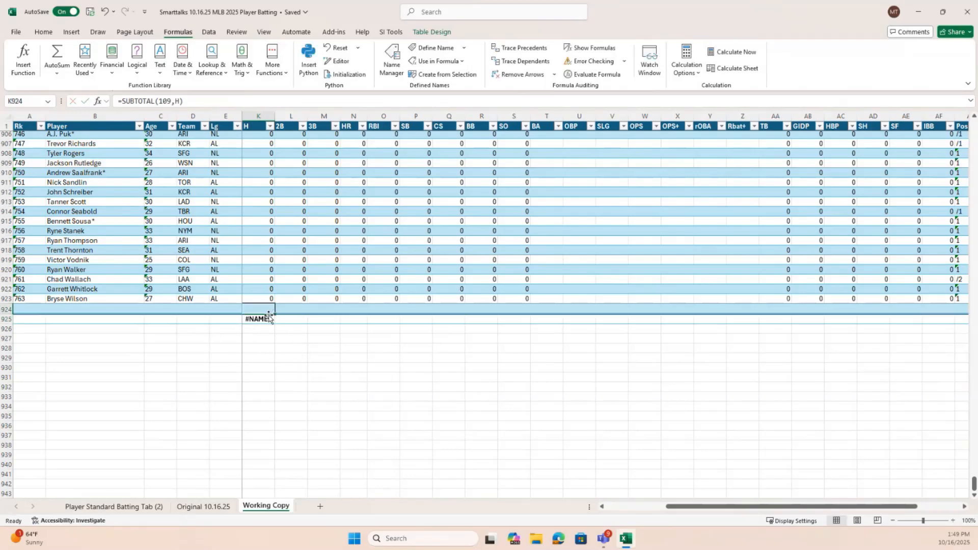
Clear the incomplete formula from cell K925 and check that K924 and K925 are both empty
click(311, 333)
click(251, 314)
click(266, 308)
click(268, 319)
key(Delete)
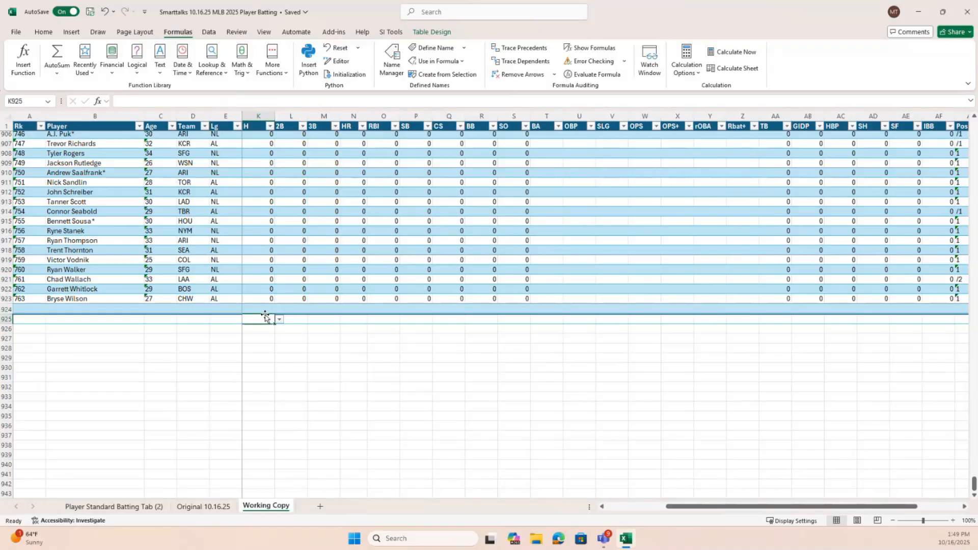
click(265, 308)
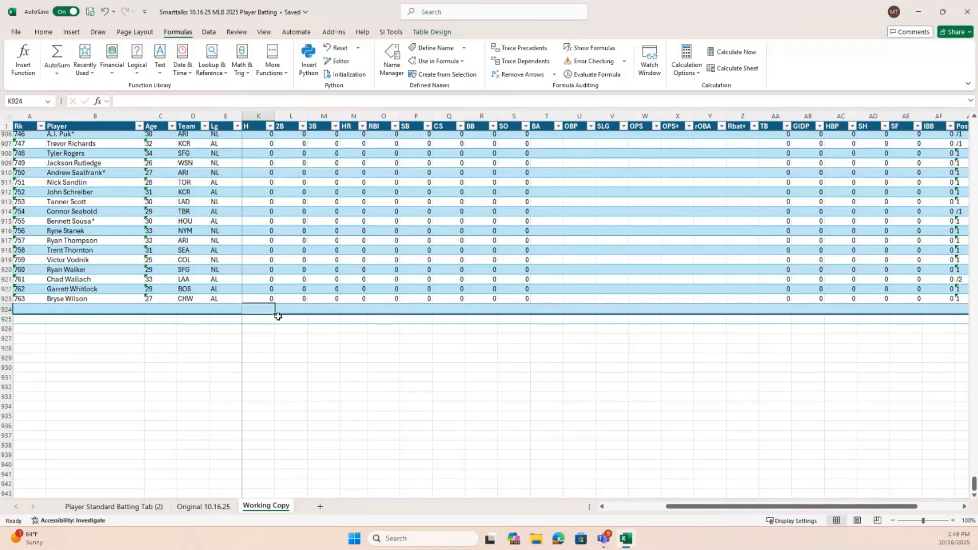
click(271, 321)
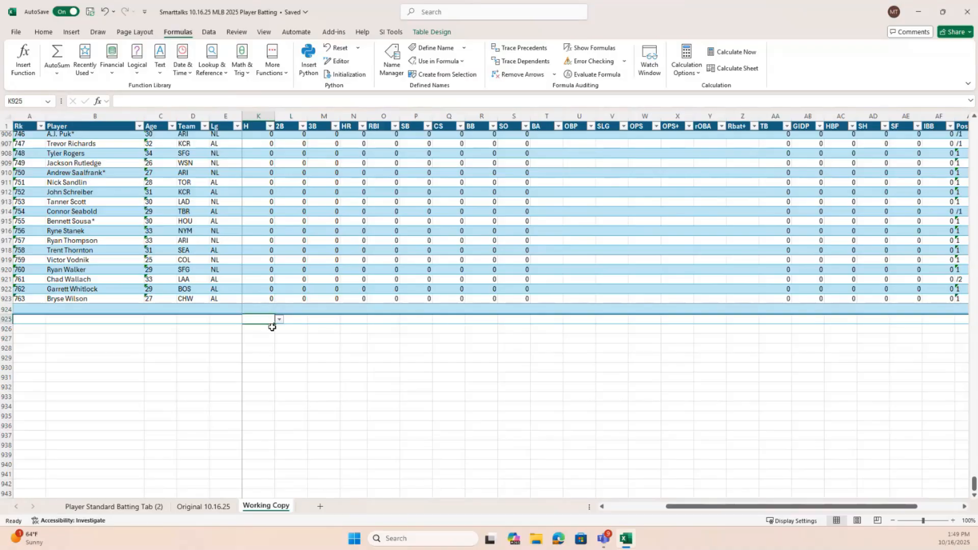
Total the H column in the blank cell K925 with the formula =SUBTOTAL(109,H)
drag(752, 507, 594, 507)
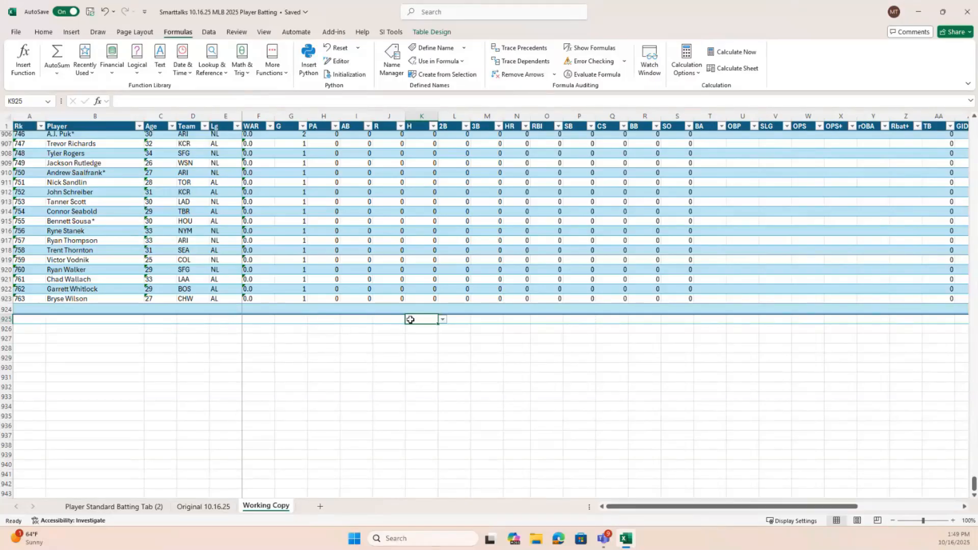
text(=SUB)
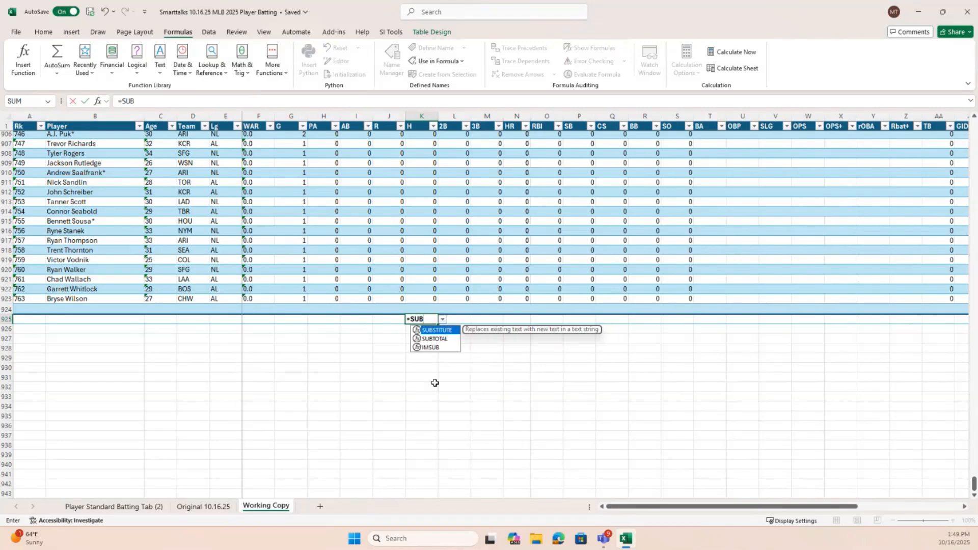
double_click(436, 338)
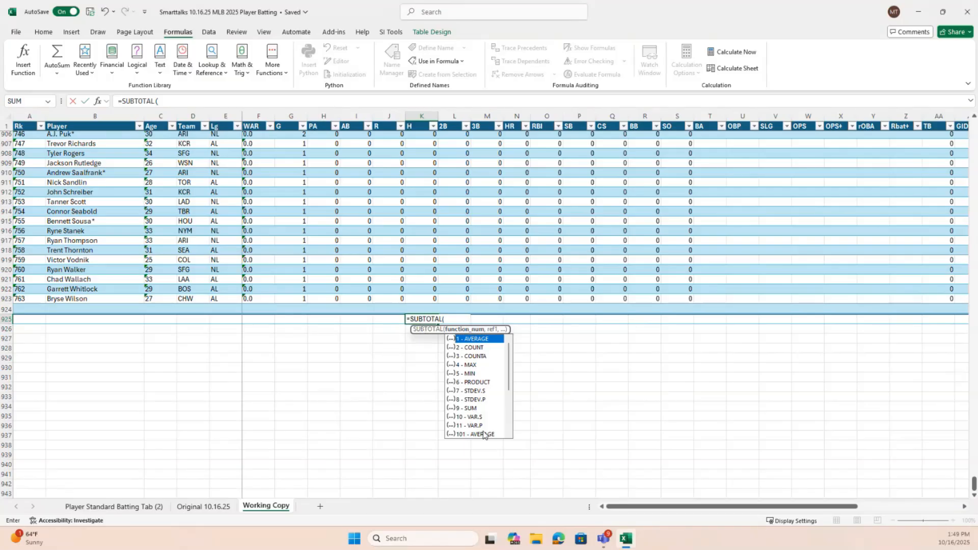
scroll(481, 434, down, 2)
scroll(474, 433, down, 1)
double_click(473, 416)
text(,)
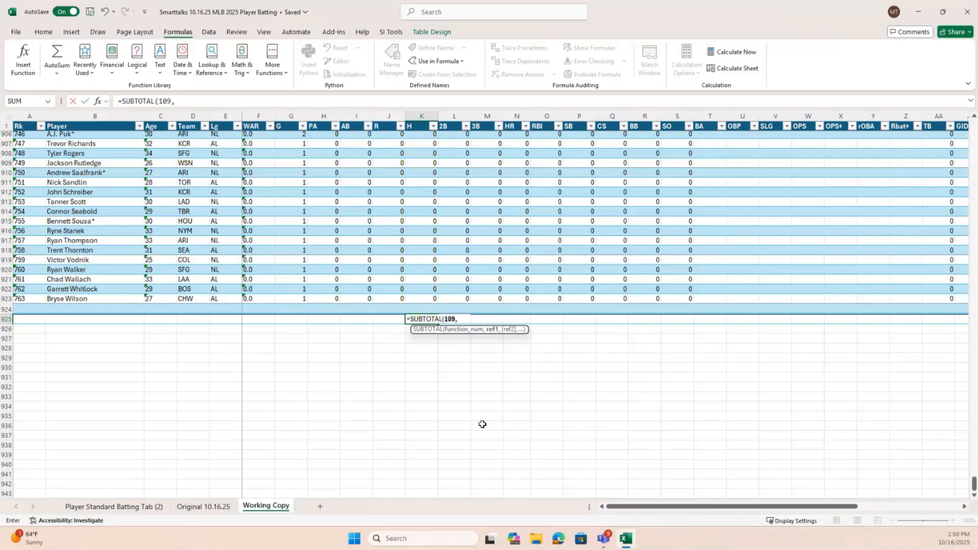
text(H))
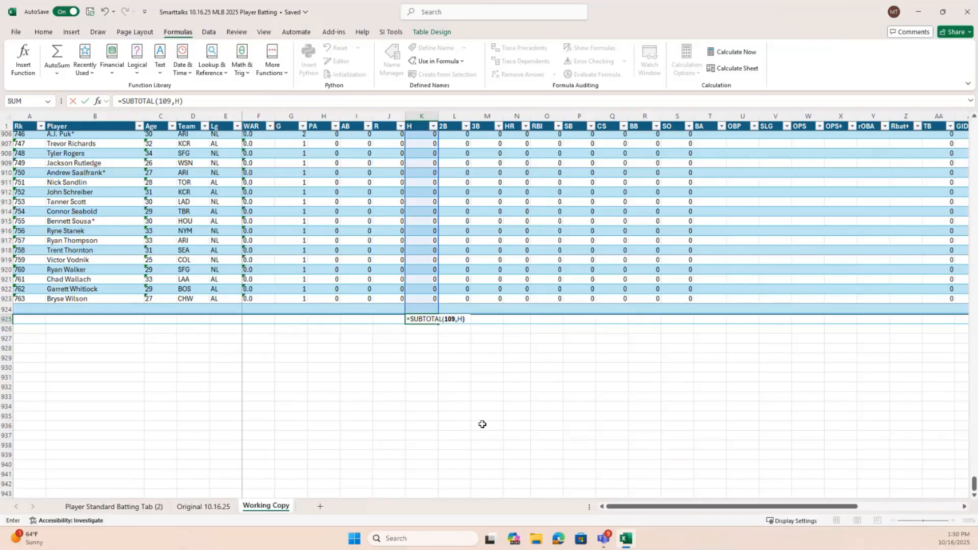
key(Return)
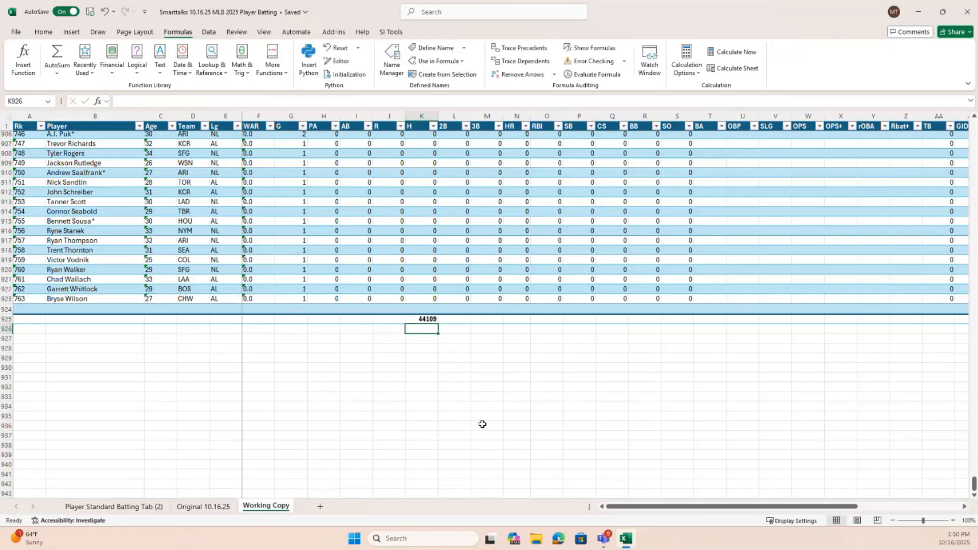
click(427, 319)
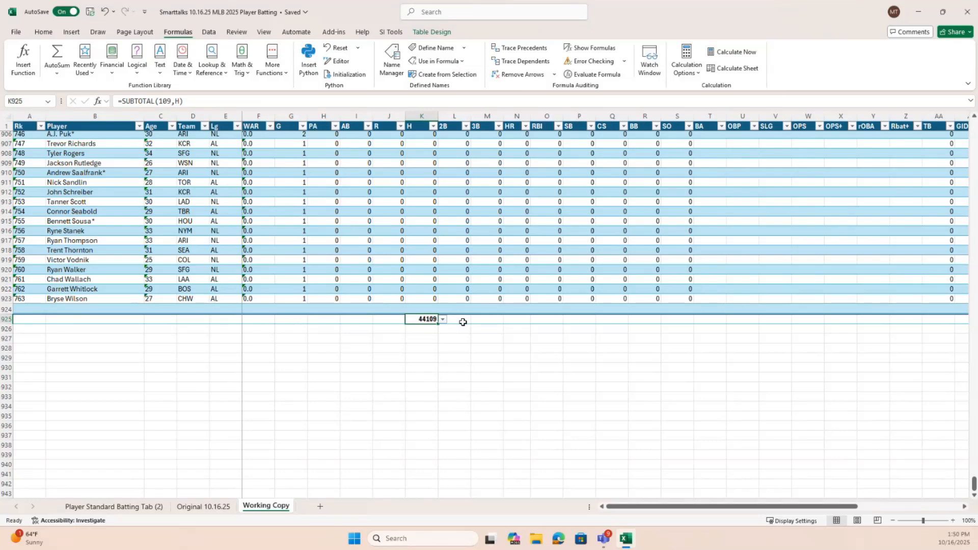
click(465, 320)
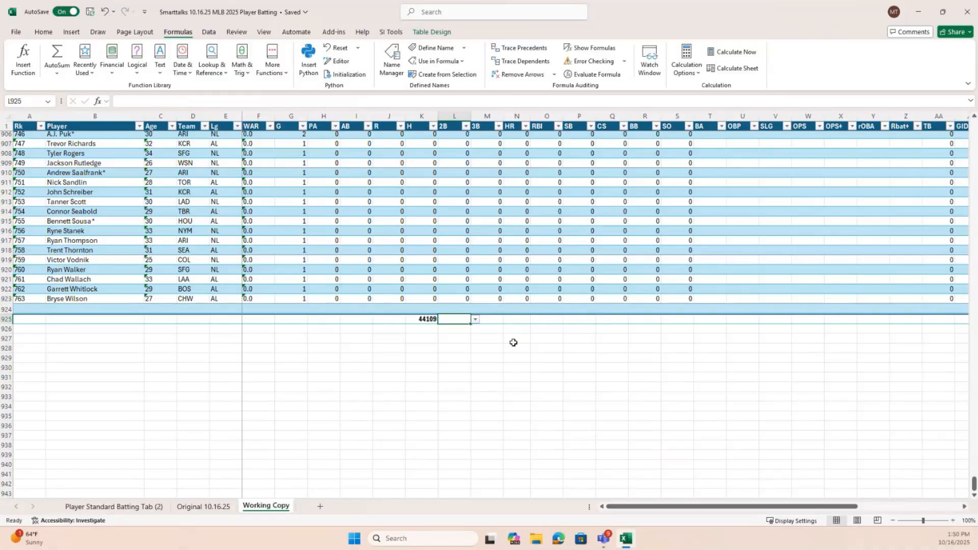
Enter a SUBTOTAL formula in cell L925 using function 109 (SUM) and the reference _2B_
text(=)
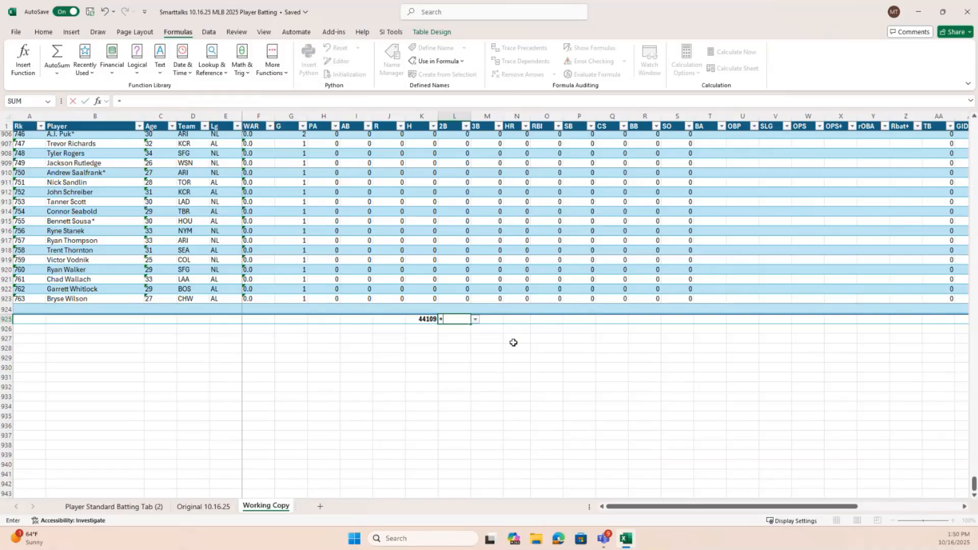
text(SU)
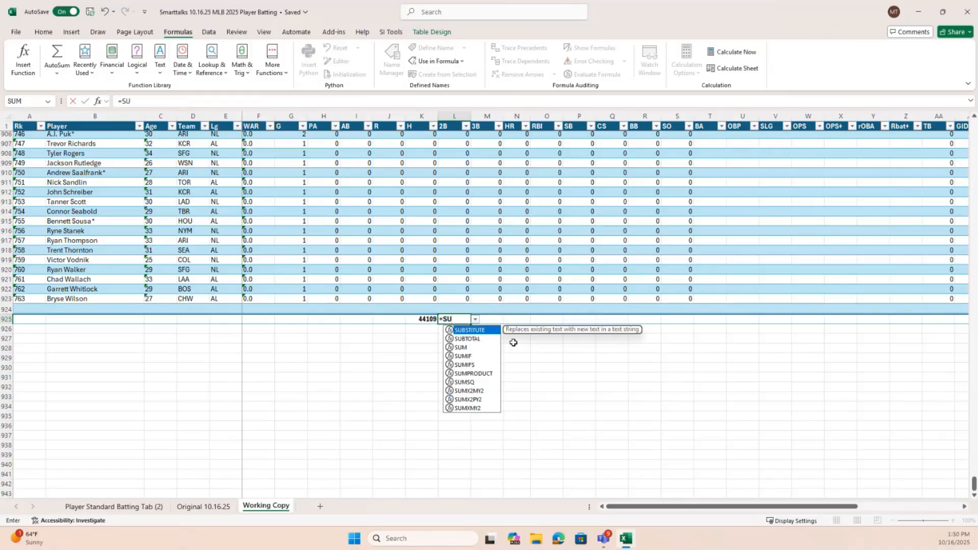
text(B)
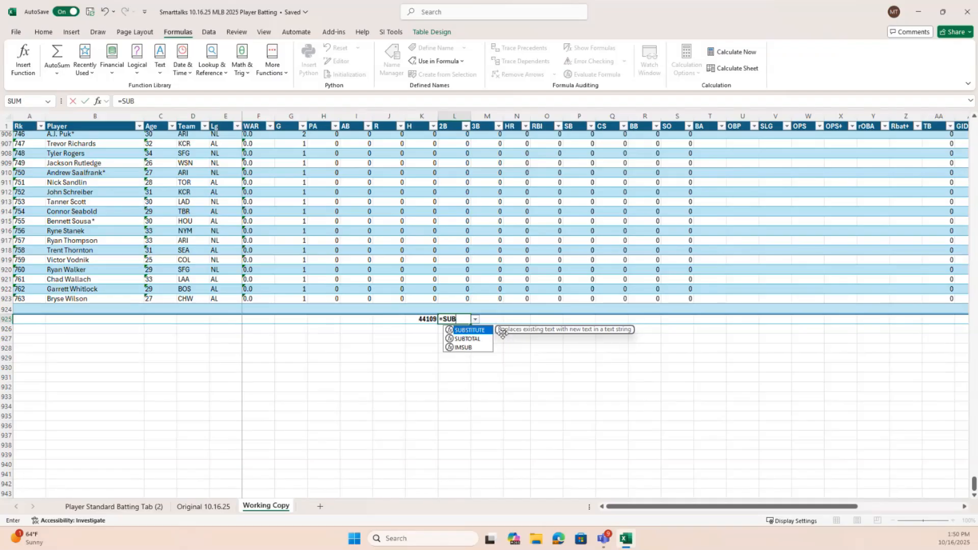
double_click(471, 339)
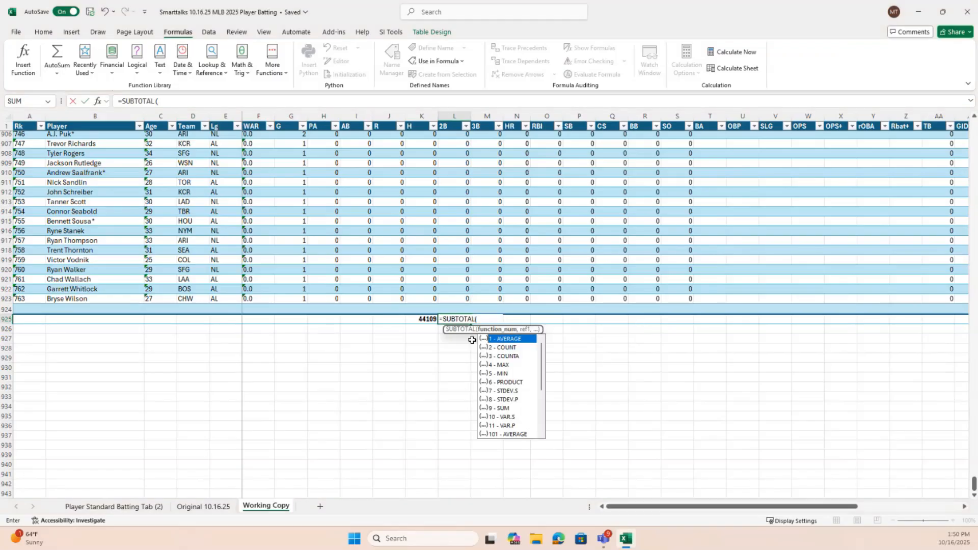
scroll(541, 400, down, 3)
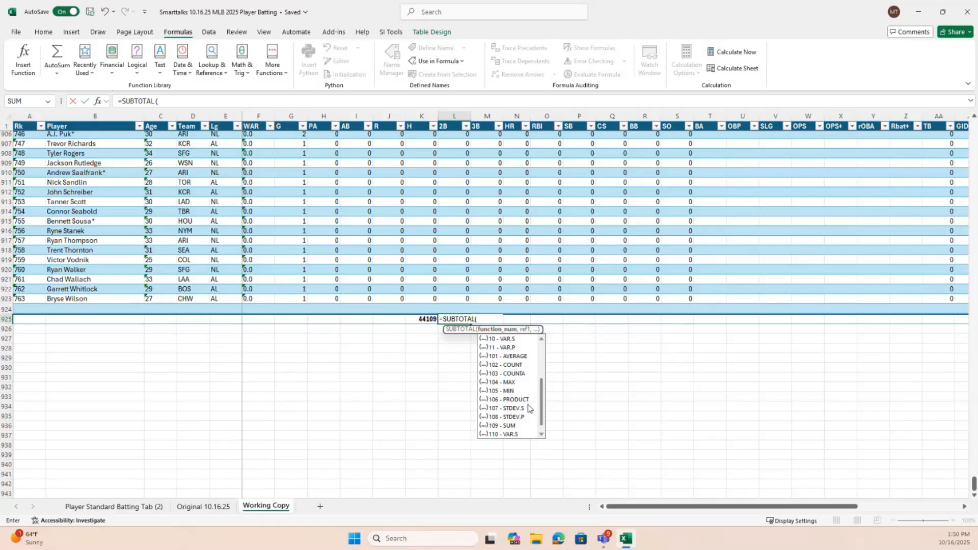
double_click(513, 425)
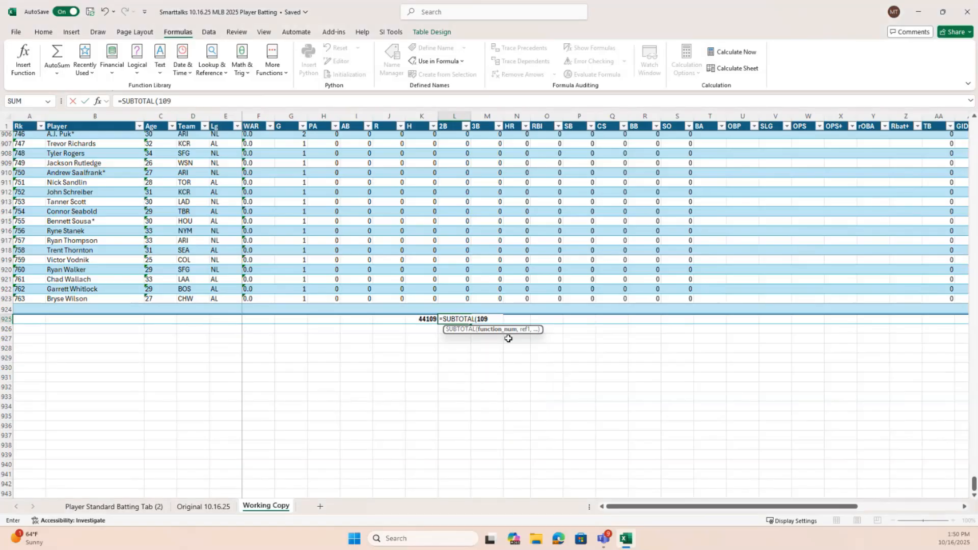
text(,_)
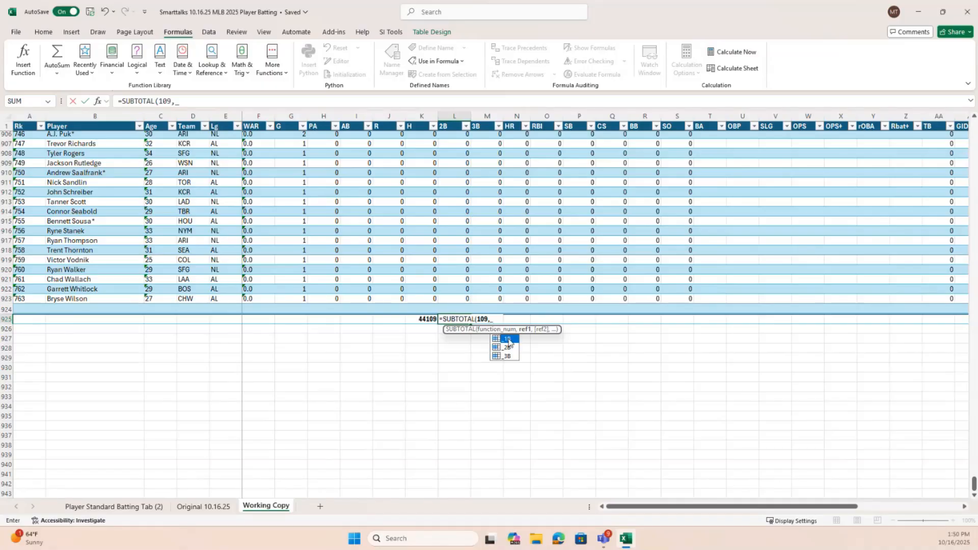
text(2B)
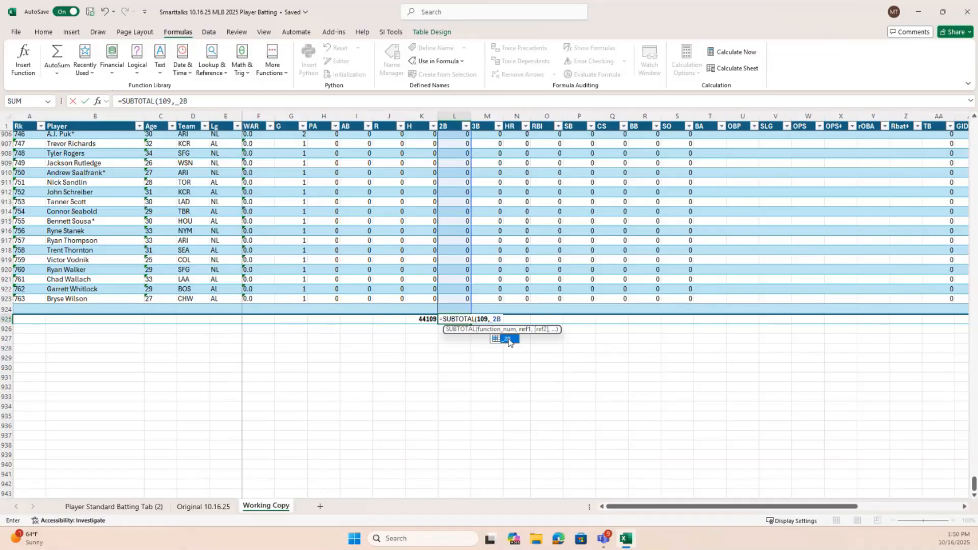
text(_)
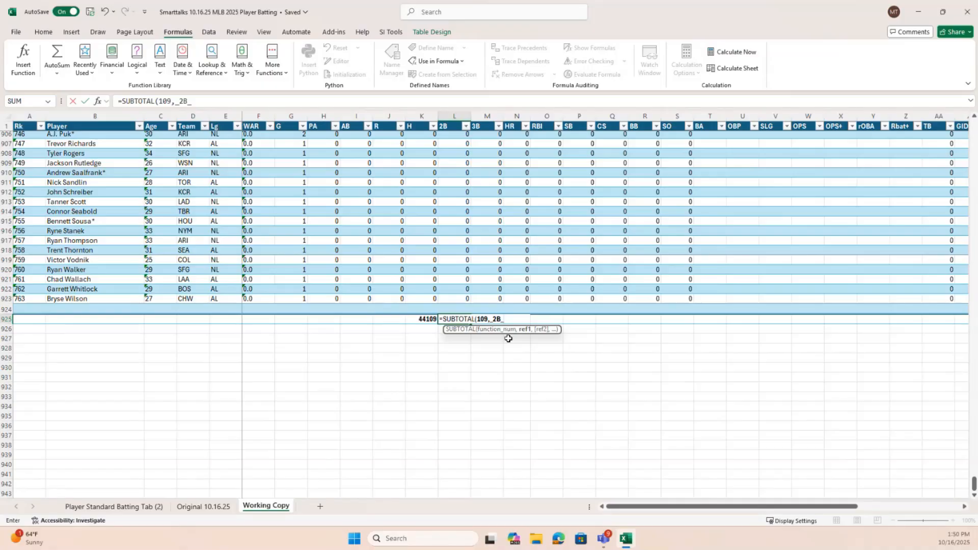
key(Return)
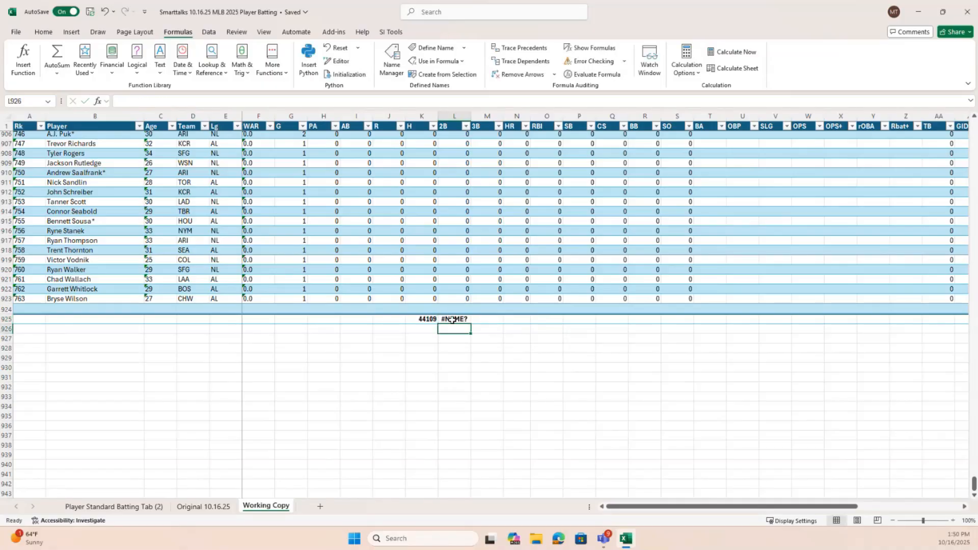
Correct the named range in L925 by removing its trailing underscore, making the formula =SUBTOTAL(109,_2B)
click(455, 319)
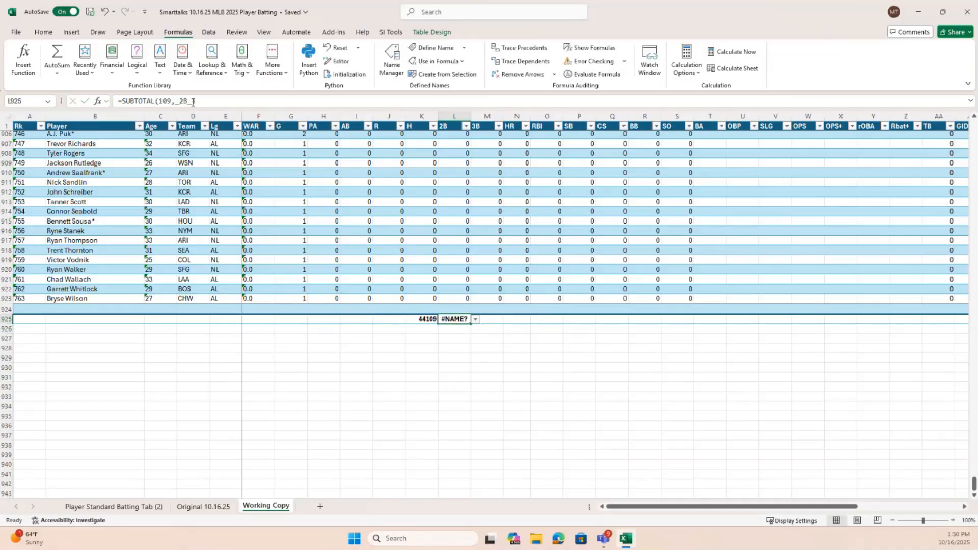
click(192, 102)
key(BackSpace)
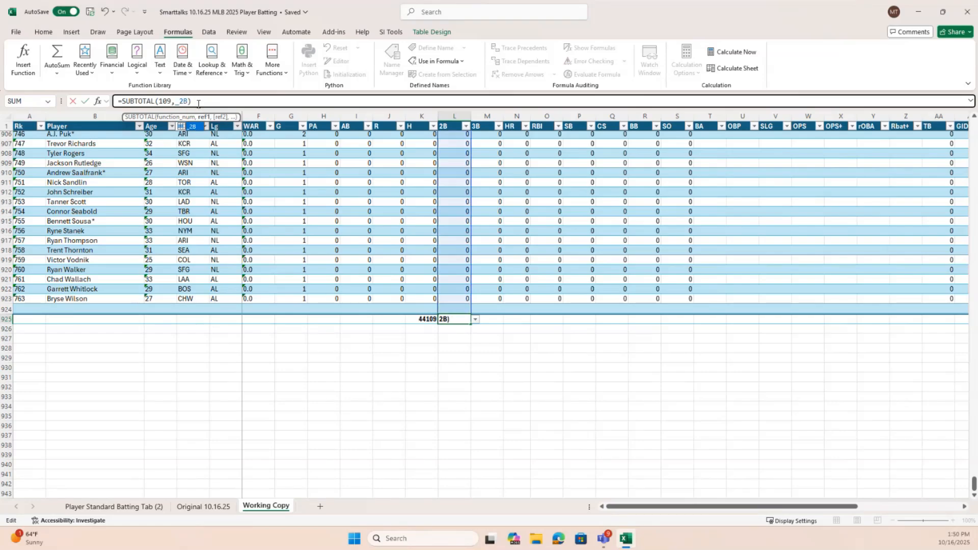
key(Return)
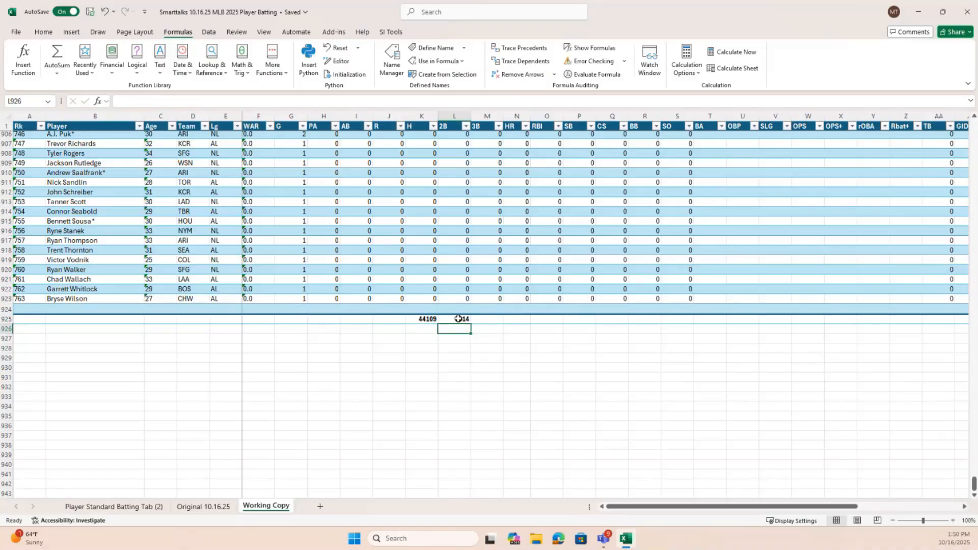
key(Up)
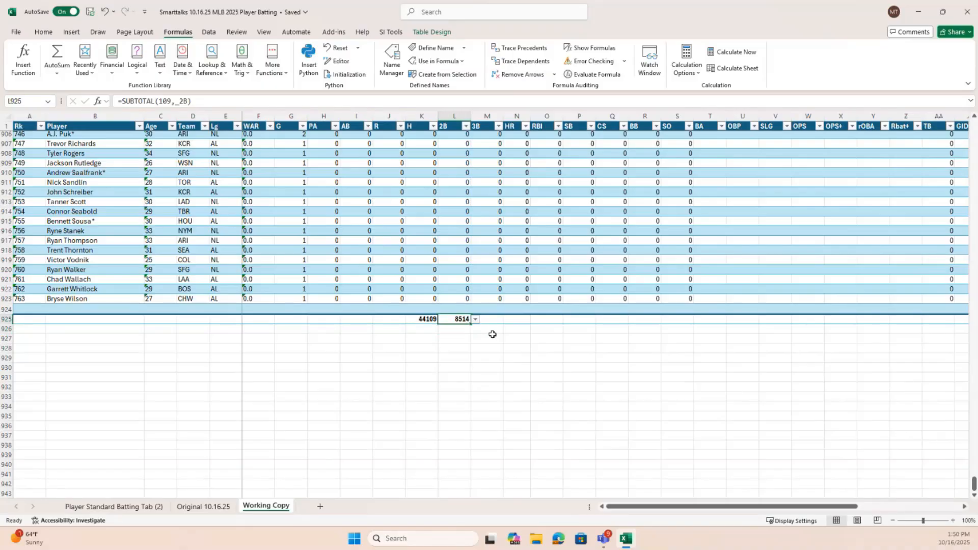